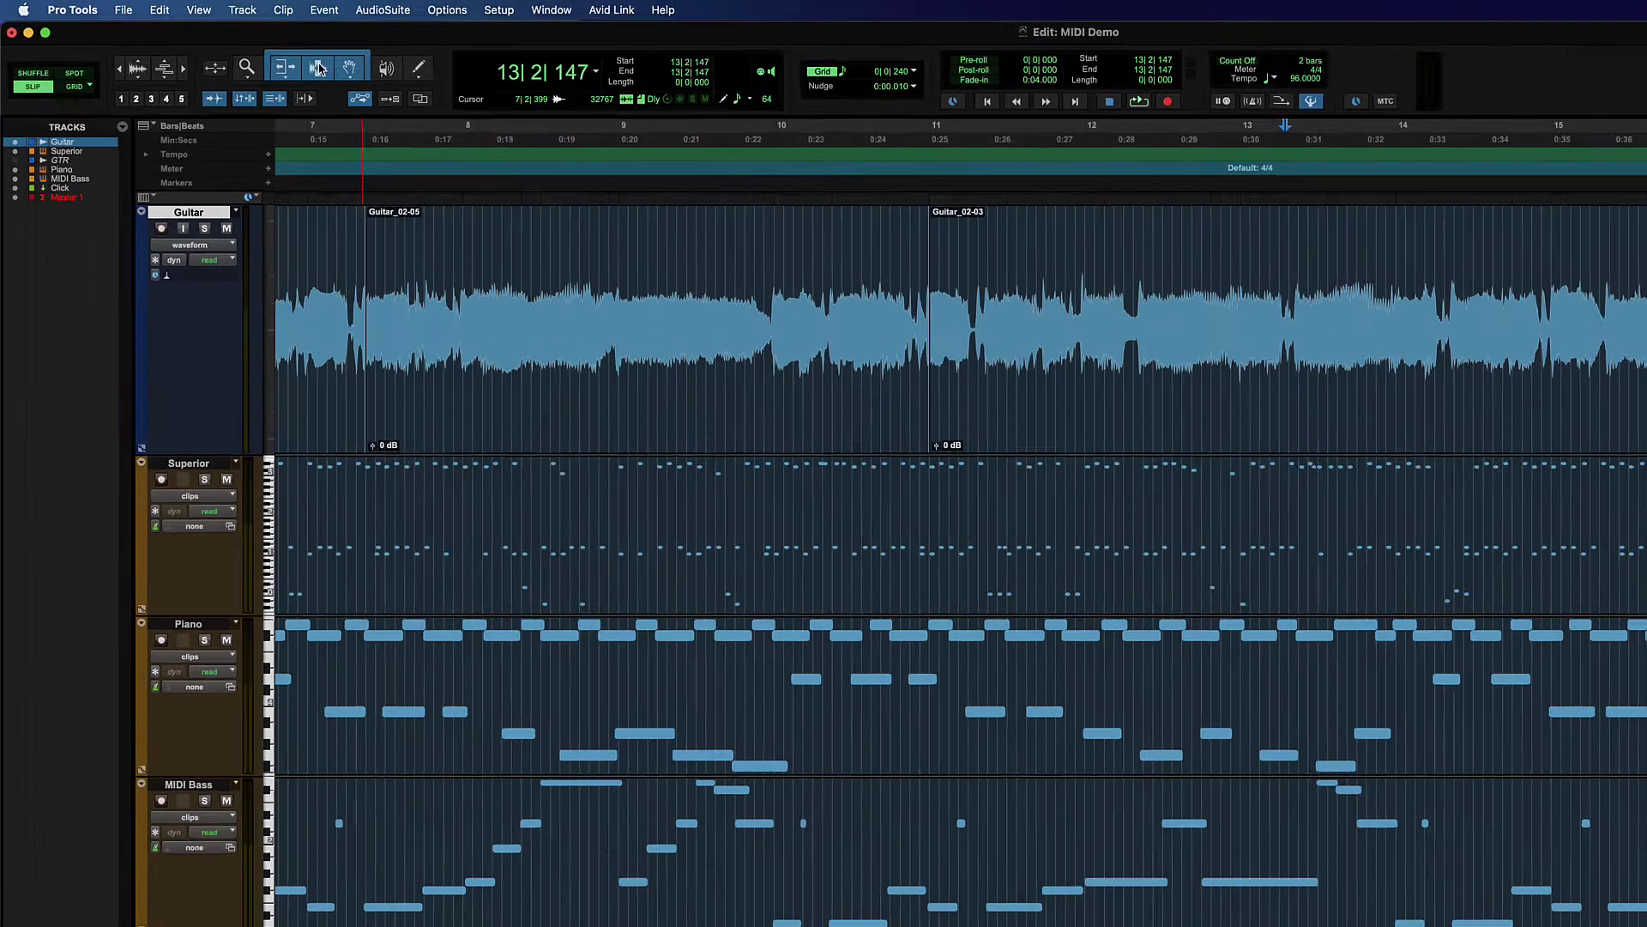
# Step: Activate the Smart Tool and place the edit cursor in the Guitar track and the Superior track
pyautogui.click(249, 53)
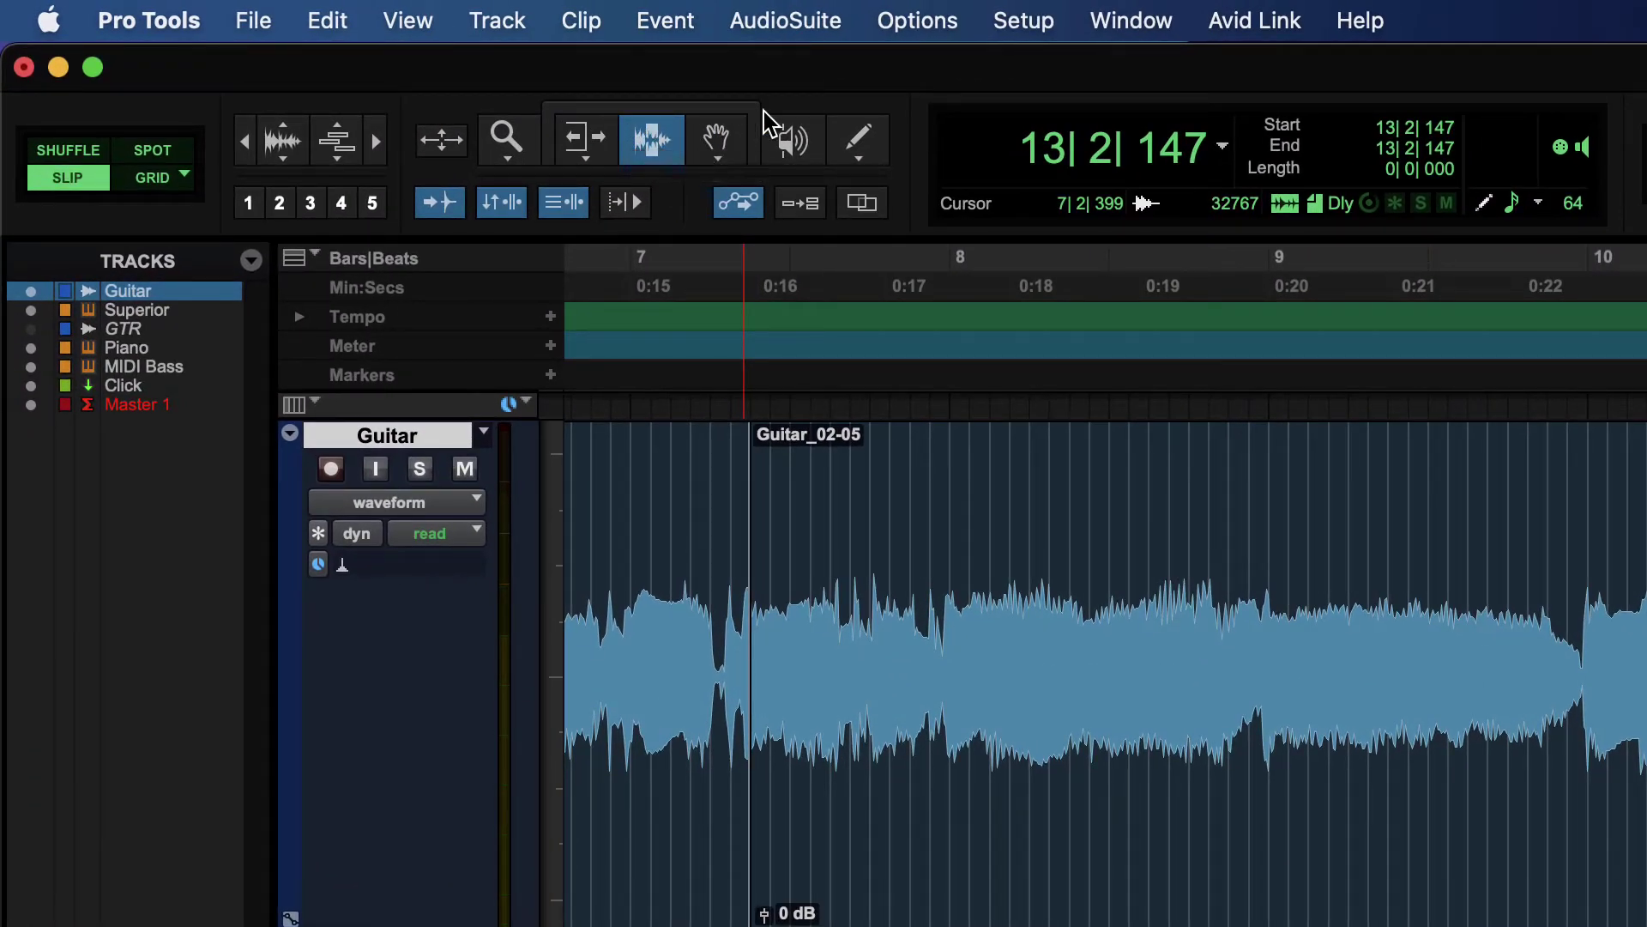
pyautogui.click(566, 103)
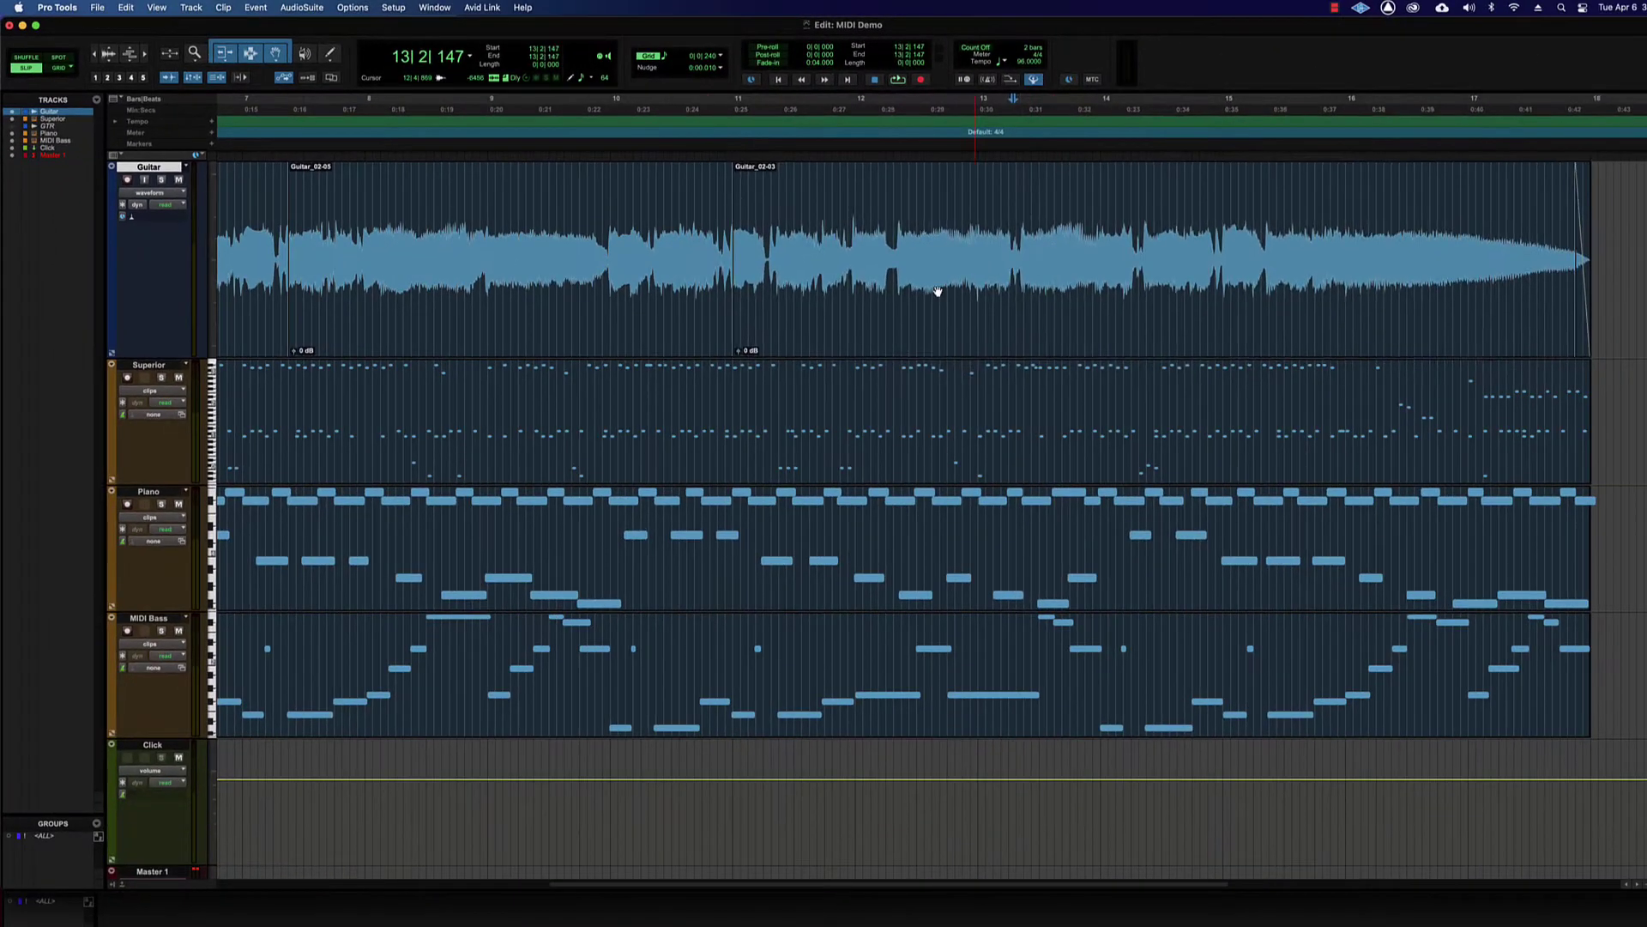
pyautogui.click(568, 288)
pyautogui.click(610, 383)
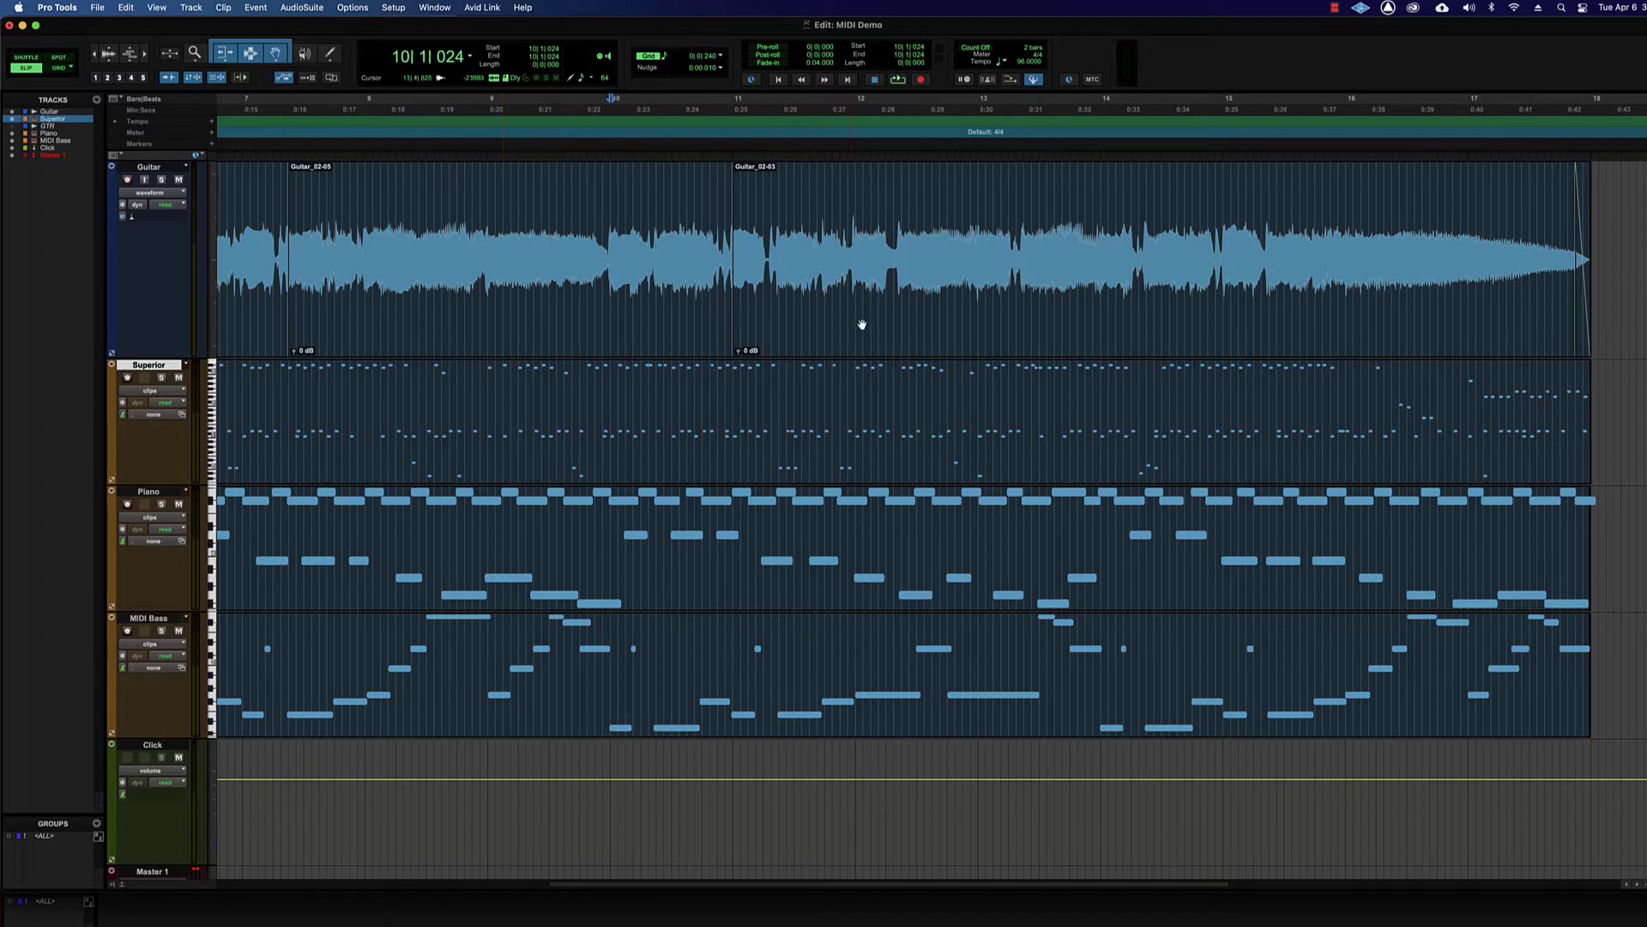
# Step: Grab the Guitar_02-03 clip, try moving it to a different point on the timeline, and undo the move
pyautogui.click(1075, 307)
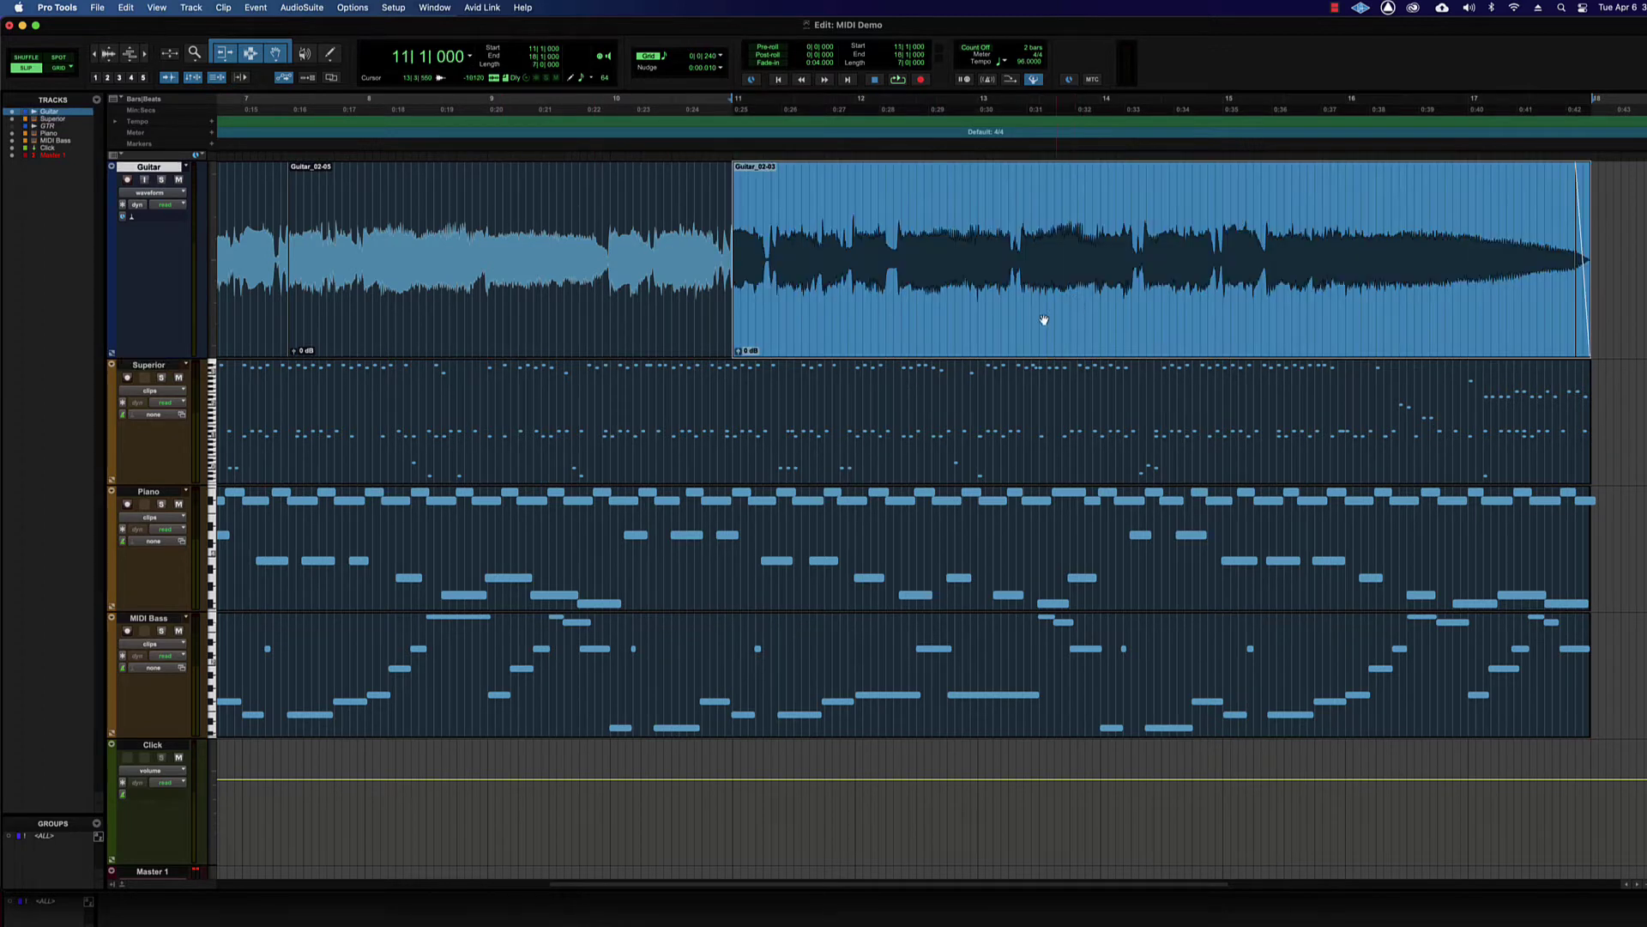
pyautogui.moveTo(966, 315); pyautogui.dragTo(1150, 318)
pyautogui.press('super+z')
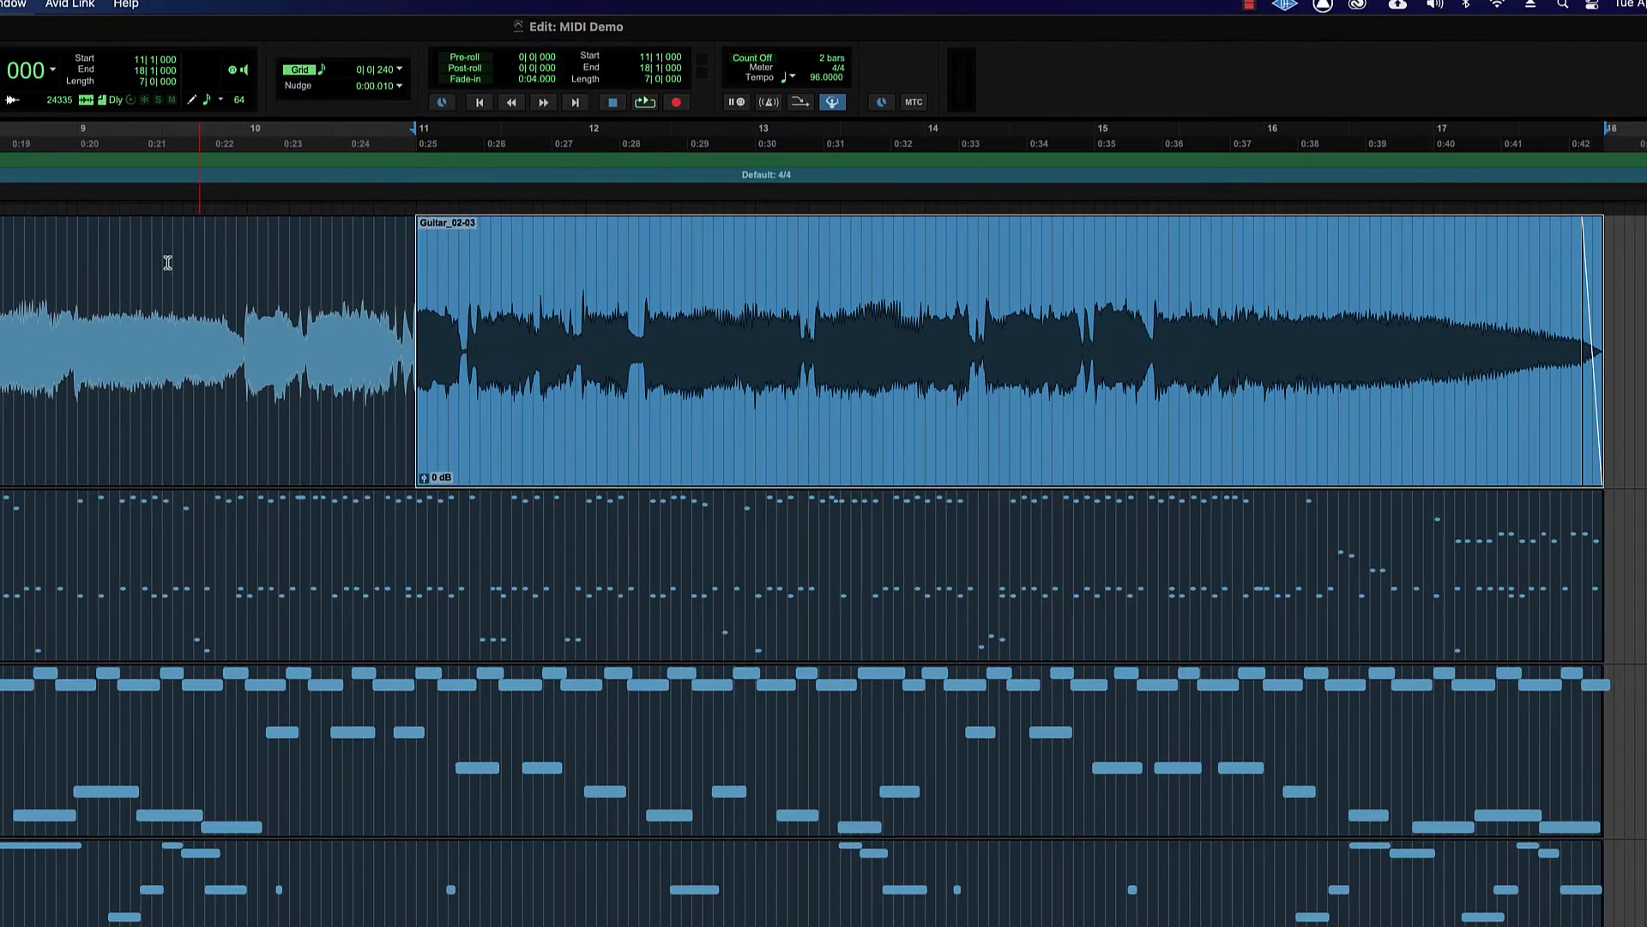
# Step: Try range selections in the upper half of the Guitar track's waveform, including 8|4|383 to 10|3|398, and clear the selection
pyautogui.moveTo(746, 339); pyautogui.dragTo(1312, 351)
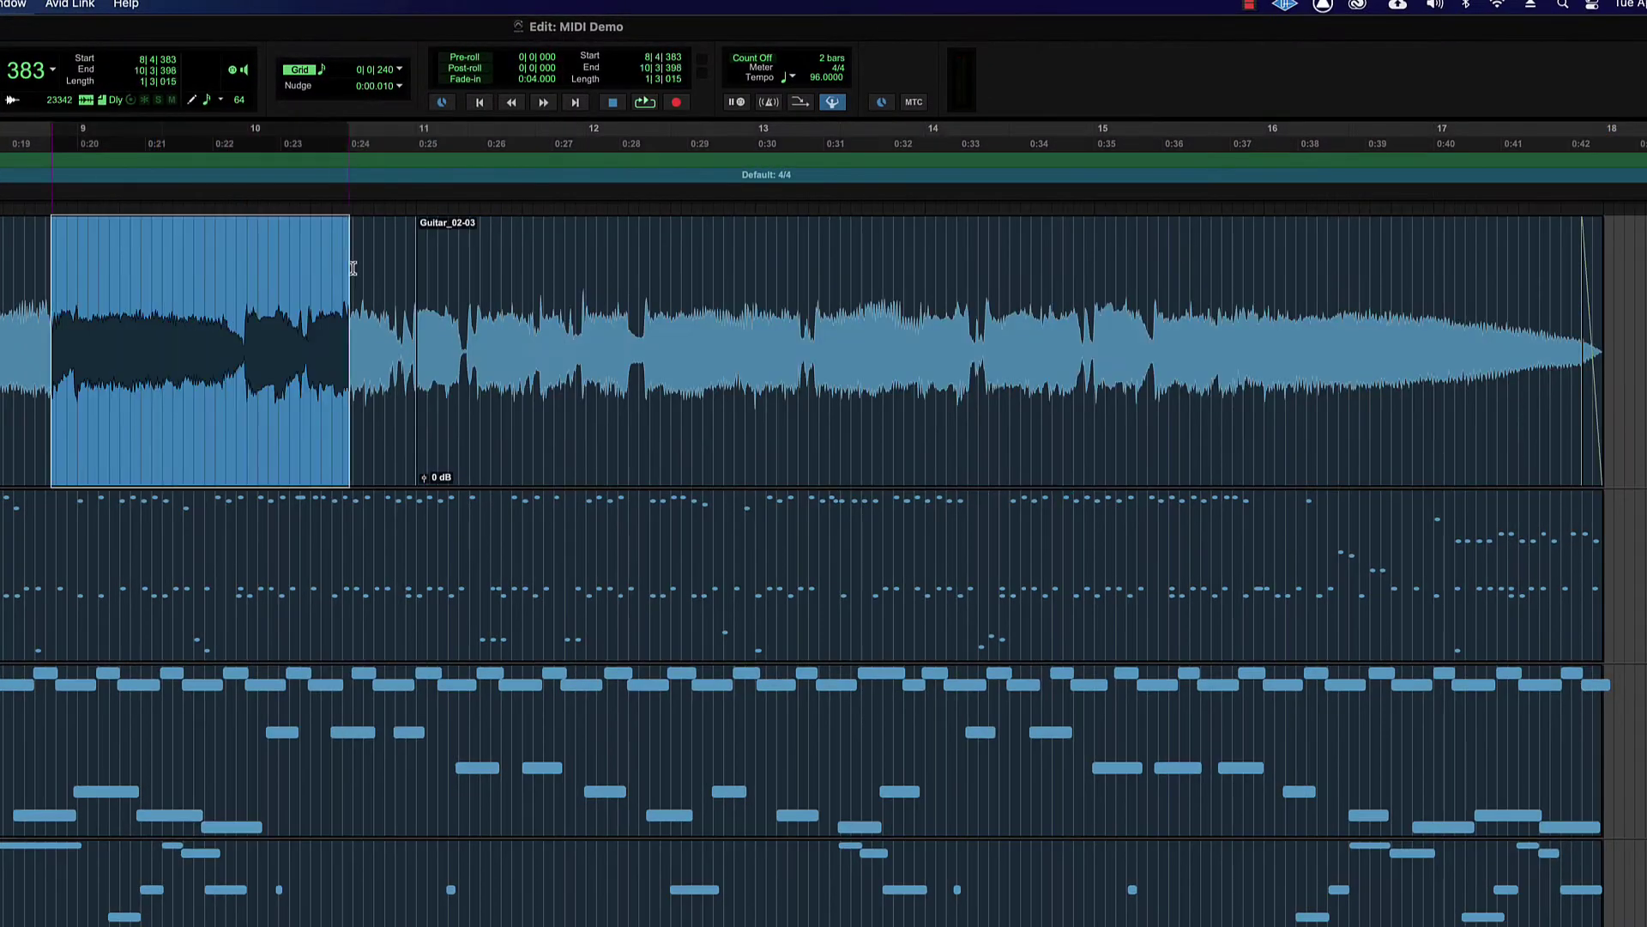
pyautogui.moveTo(577, 276); pyautogui.dragTo(1133, 287)
pyautogui.click(480, 302)
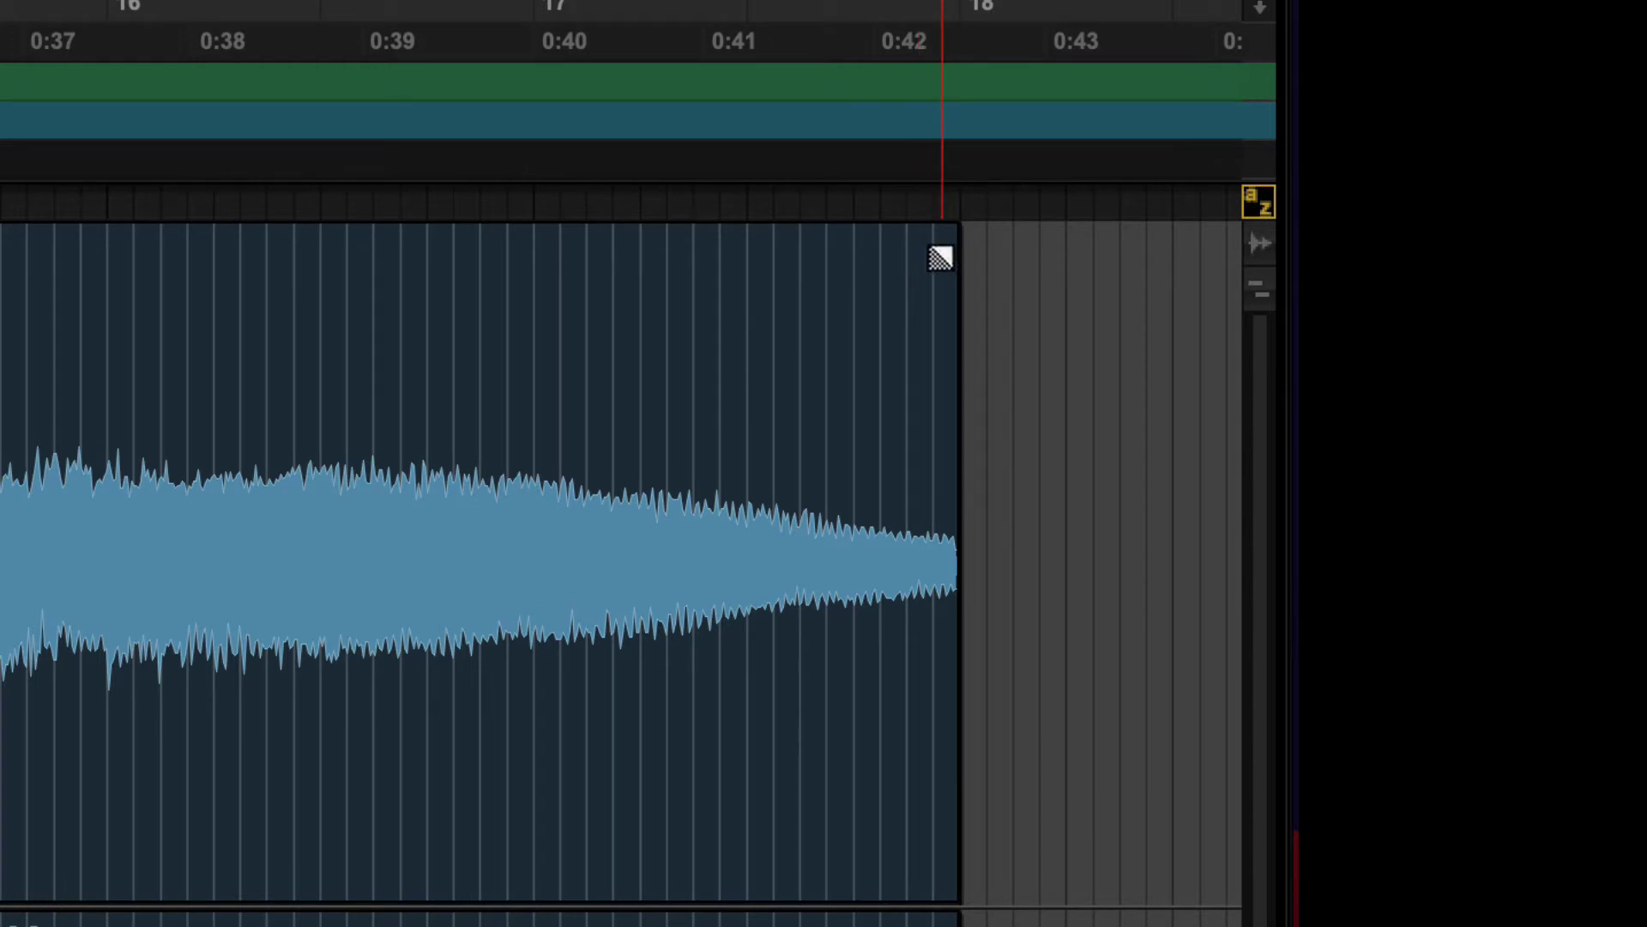
# Step: Try a fade-out at the end of Guitar_02-03 and a crossfade where it meets Guitar_02-05, undoing each one
pyautogui.moveTo(940, 258); pyautogui.dragTo(234, 281)
pyautogui.press('super+z')
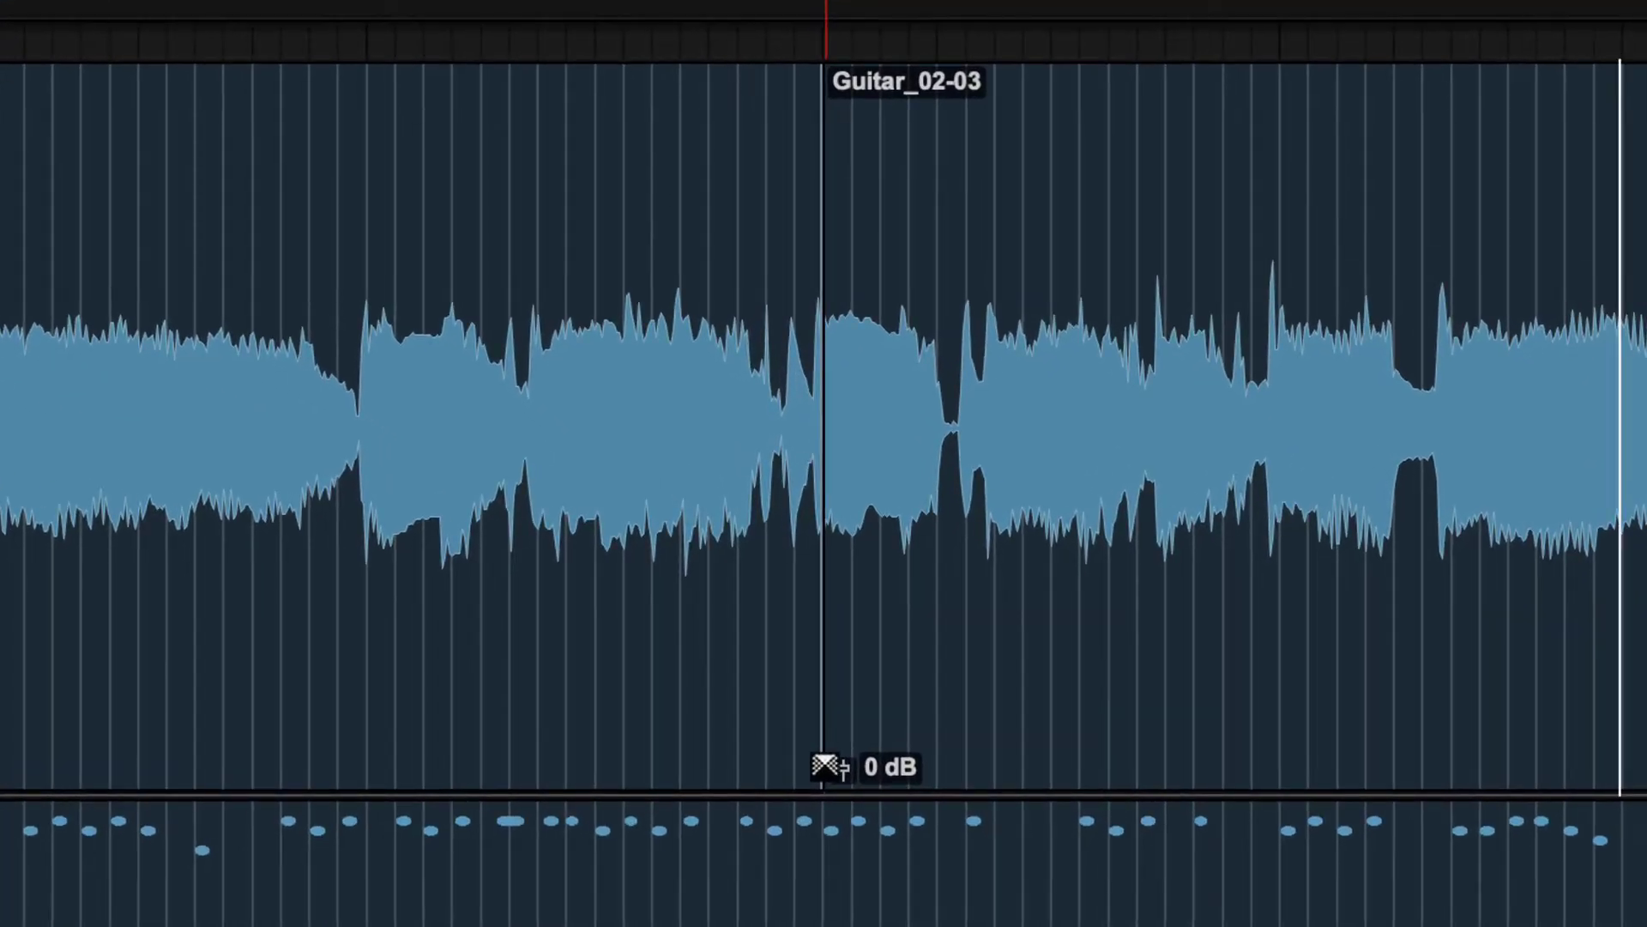
pyautogui.moveTo(825, 767); pyautogui.dragTo(923, 702)
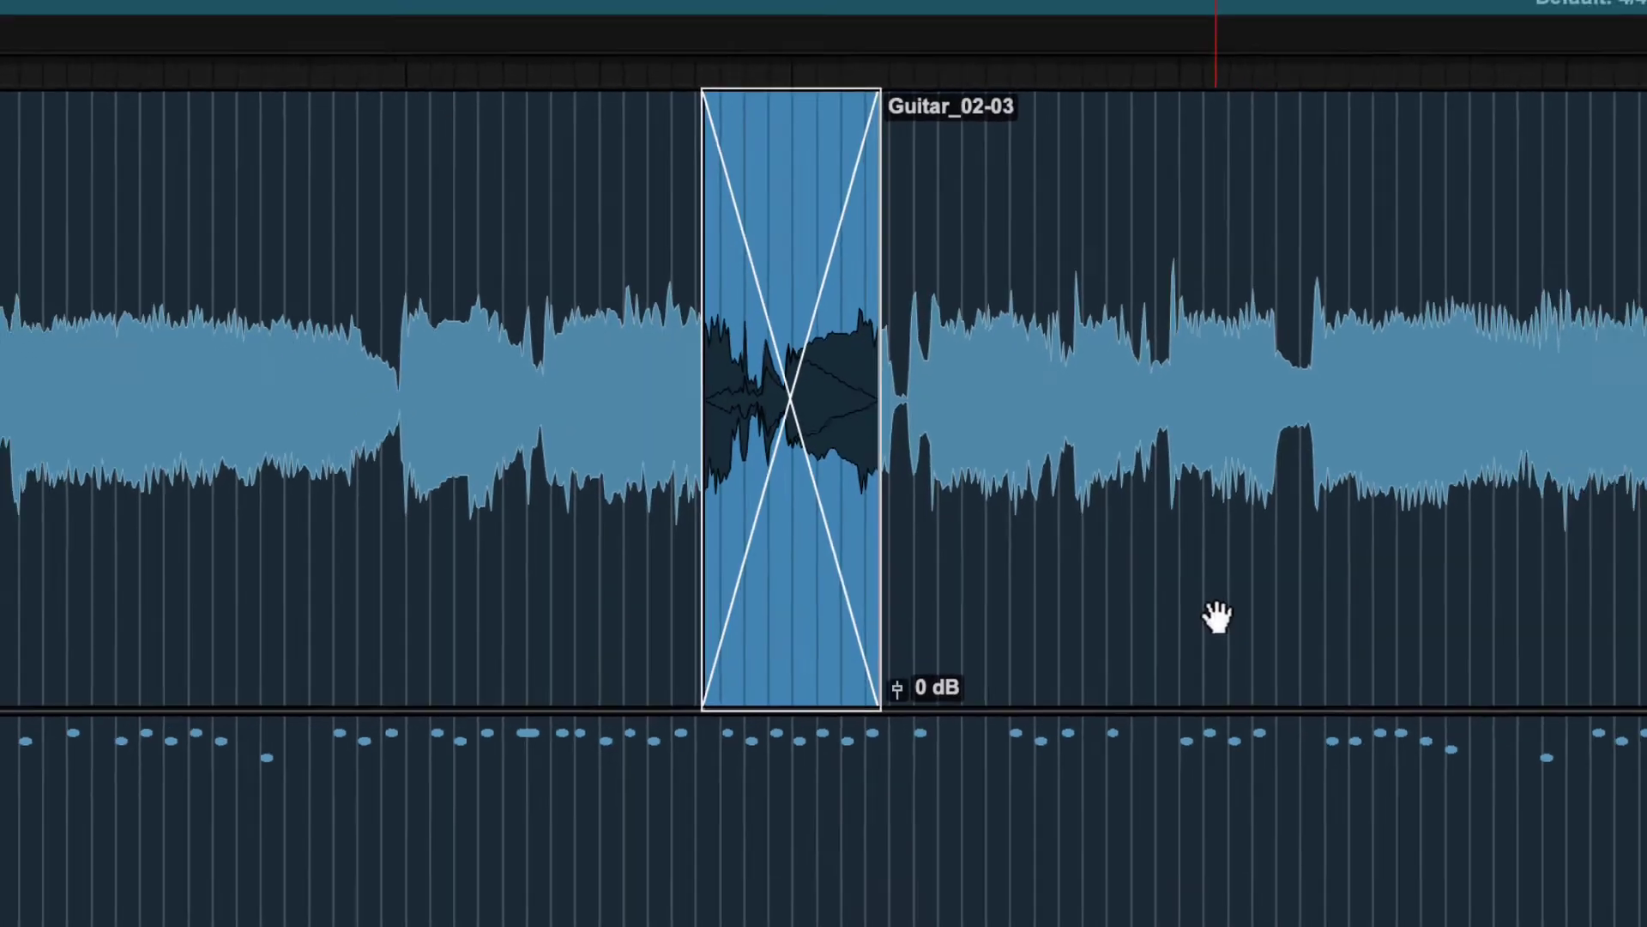
pyautogui.press('super+z')
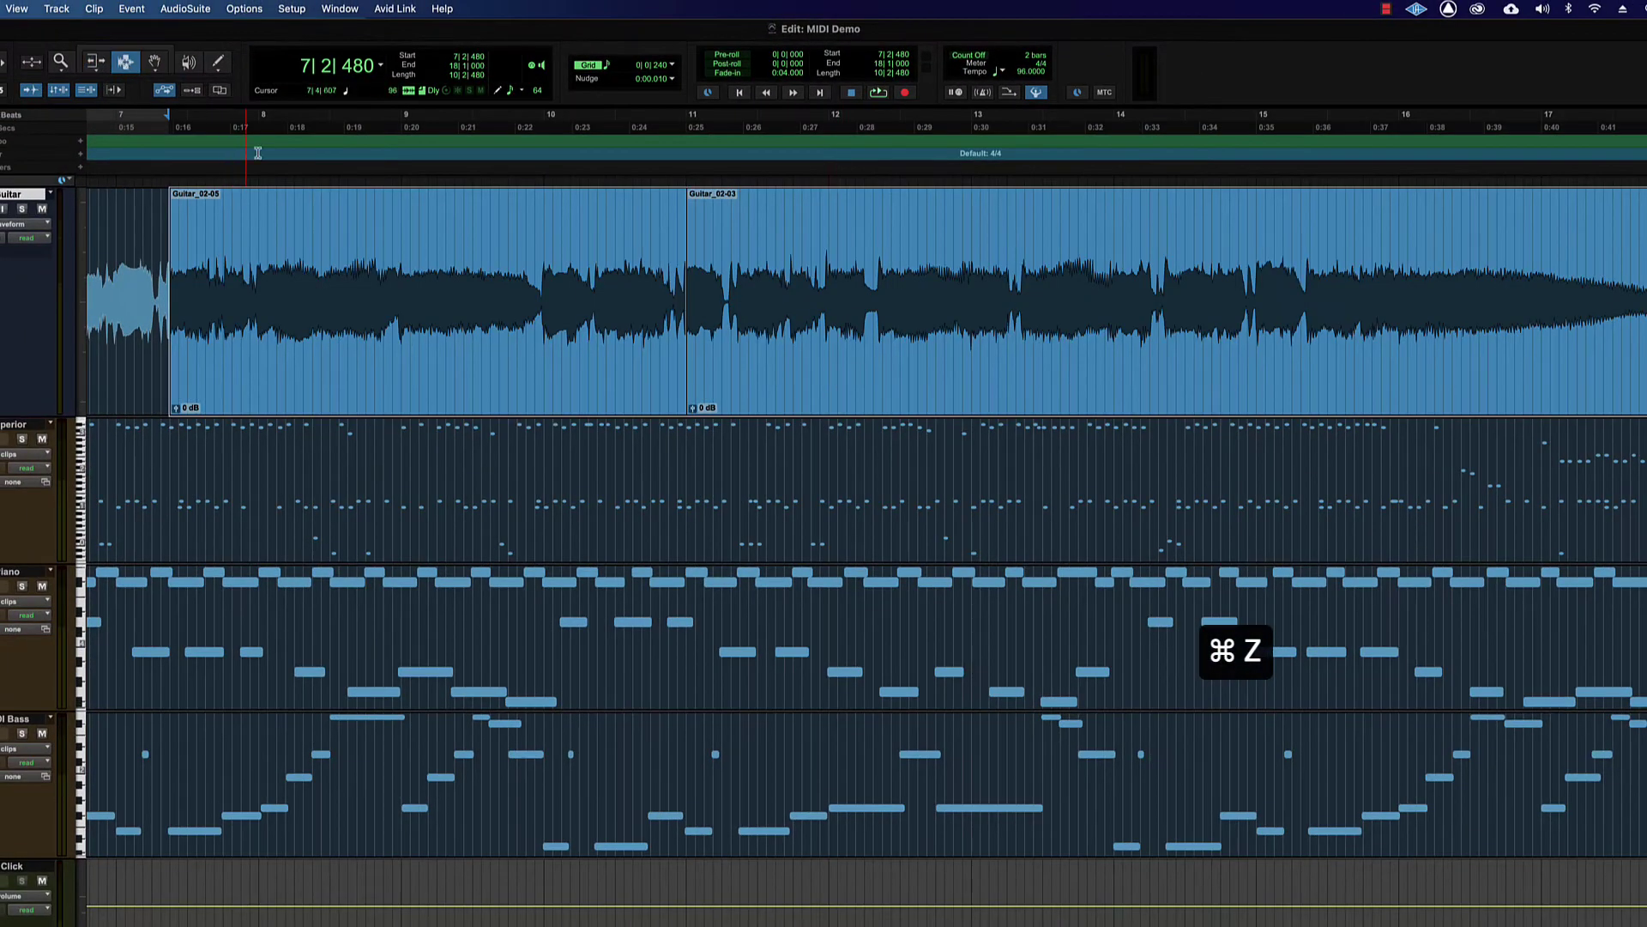
# Step: Clear the clip selection and add a fade-out at the end of Guitar_02-03 from 17|3|582 to 18|1|000
pyautogui.click(324, 268)
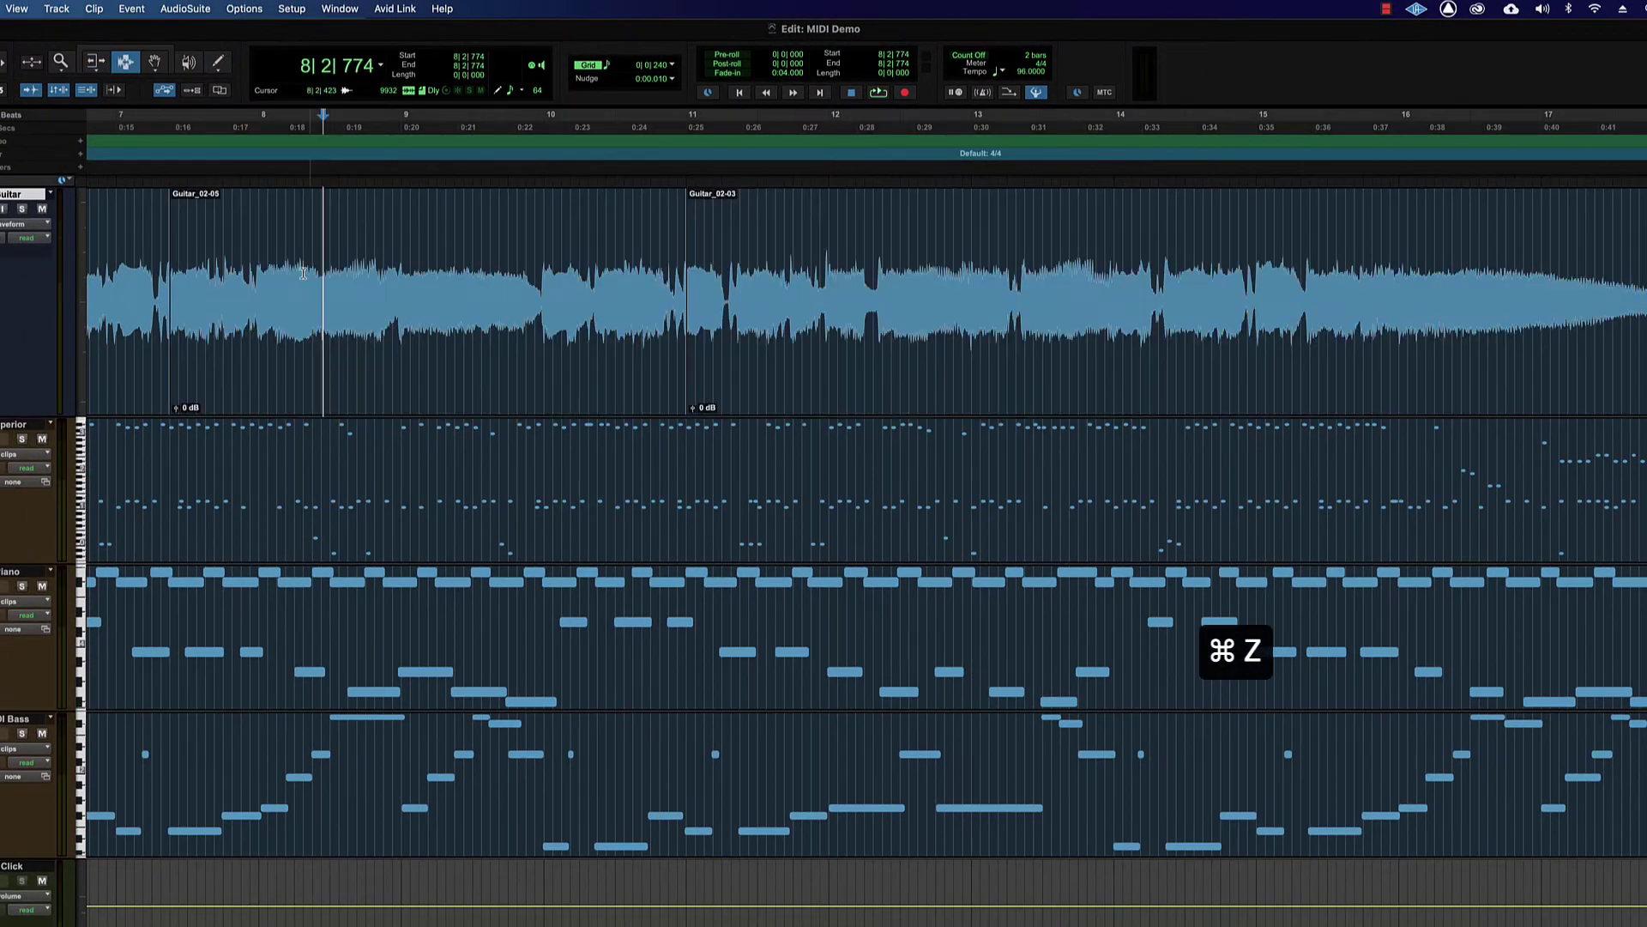
pyautogui.click(166, 265)
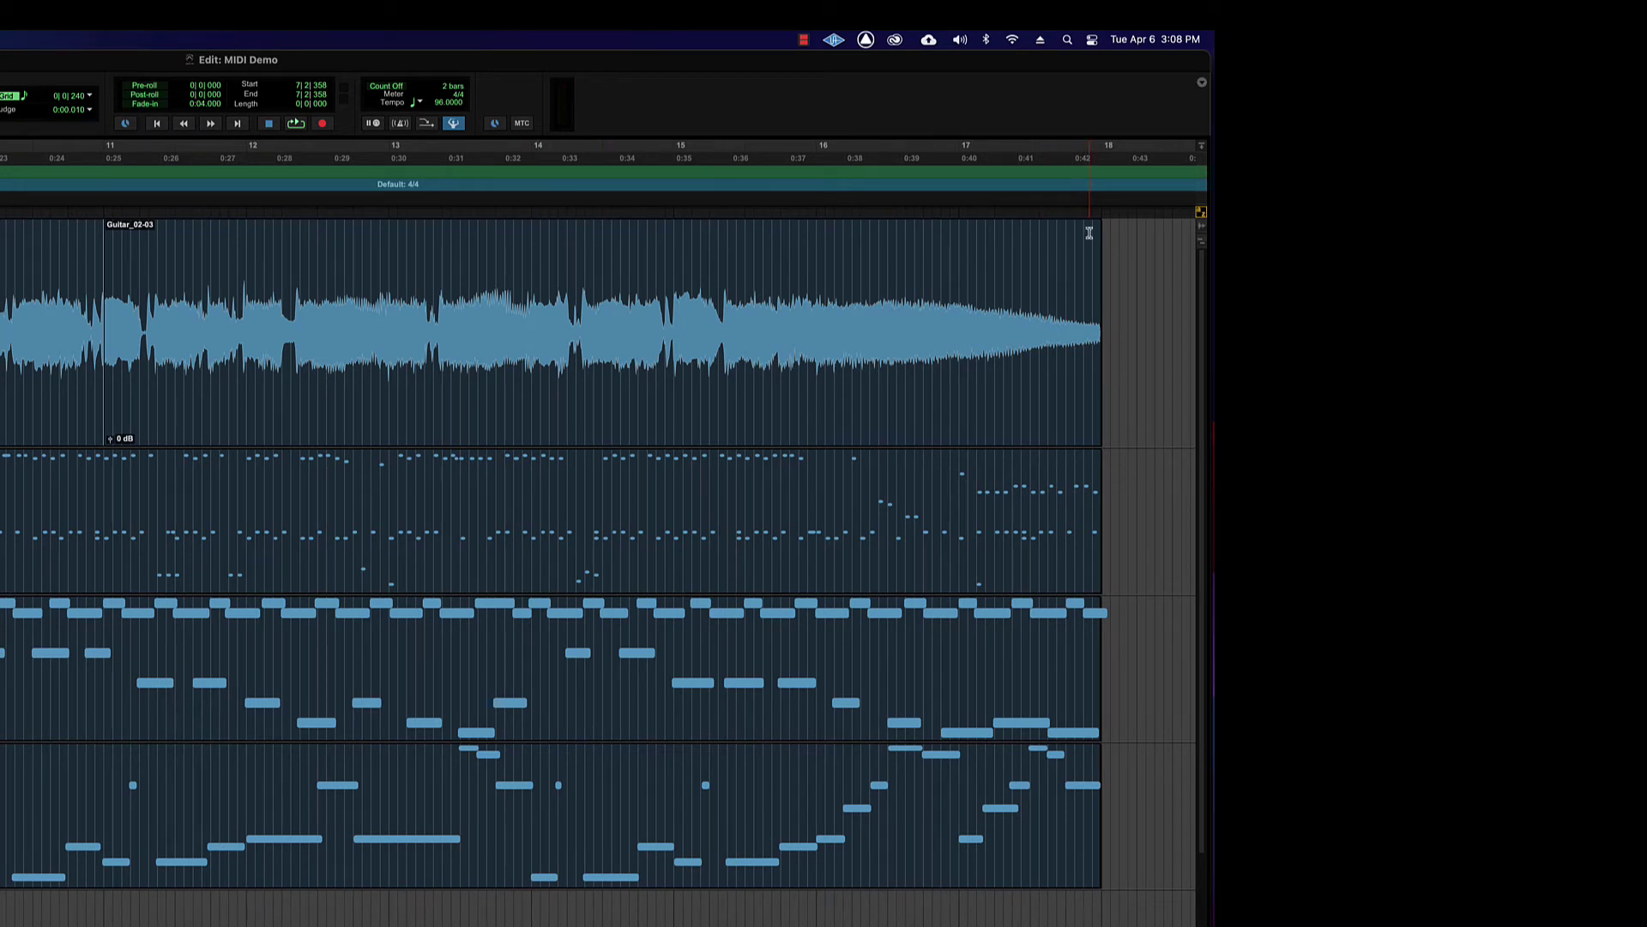
pyautogui.moveTo(1095, 228); pyautogui.dragTo(1052, 230)
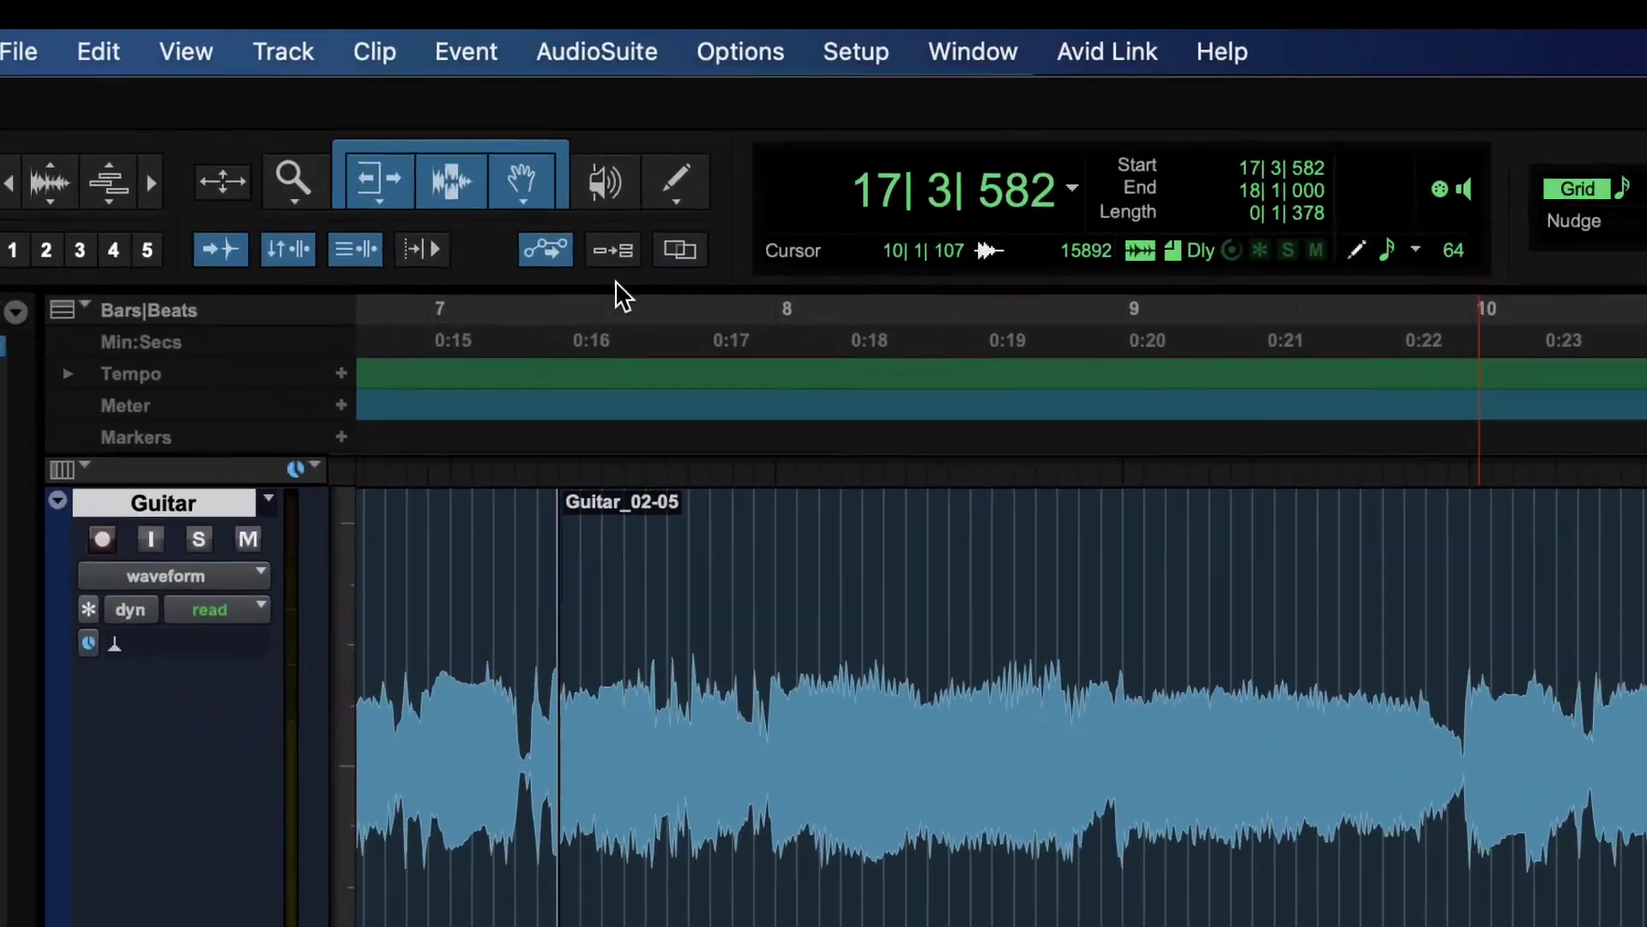
# Step: Switch back and forth between the Trim, Selector and Grabber edit tools, finishing on the Grabber
pyautogui.press('super+1')
pyautogui.press('super+3')
pyautogui.press('super+3')
pyautogui.press('super+4')
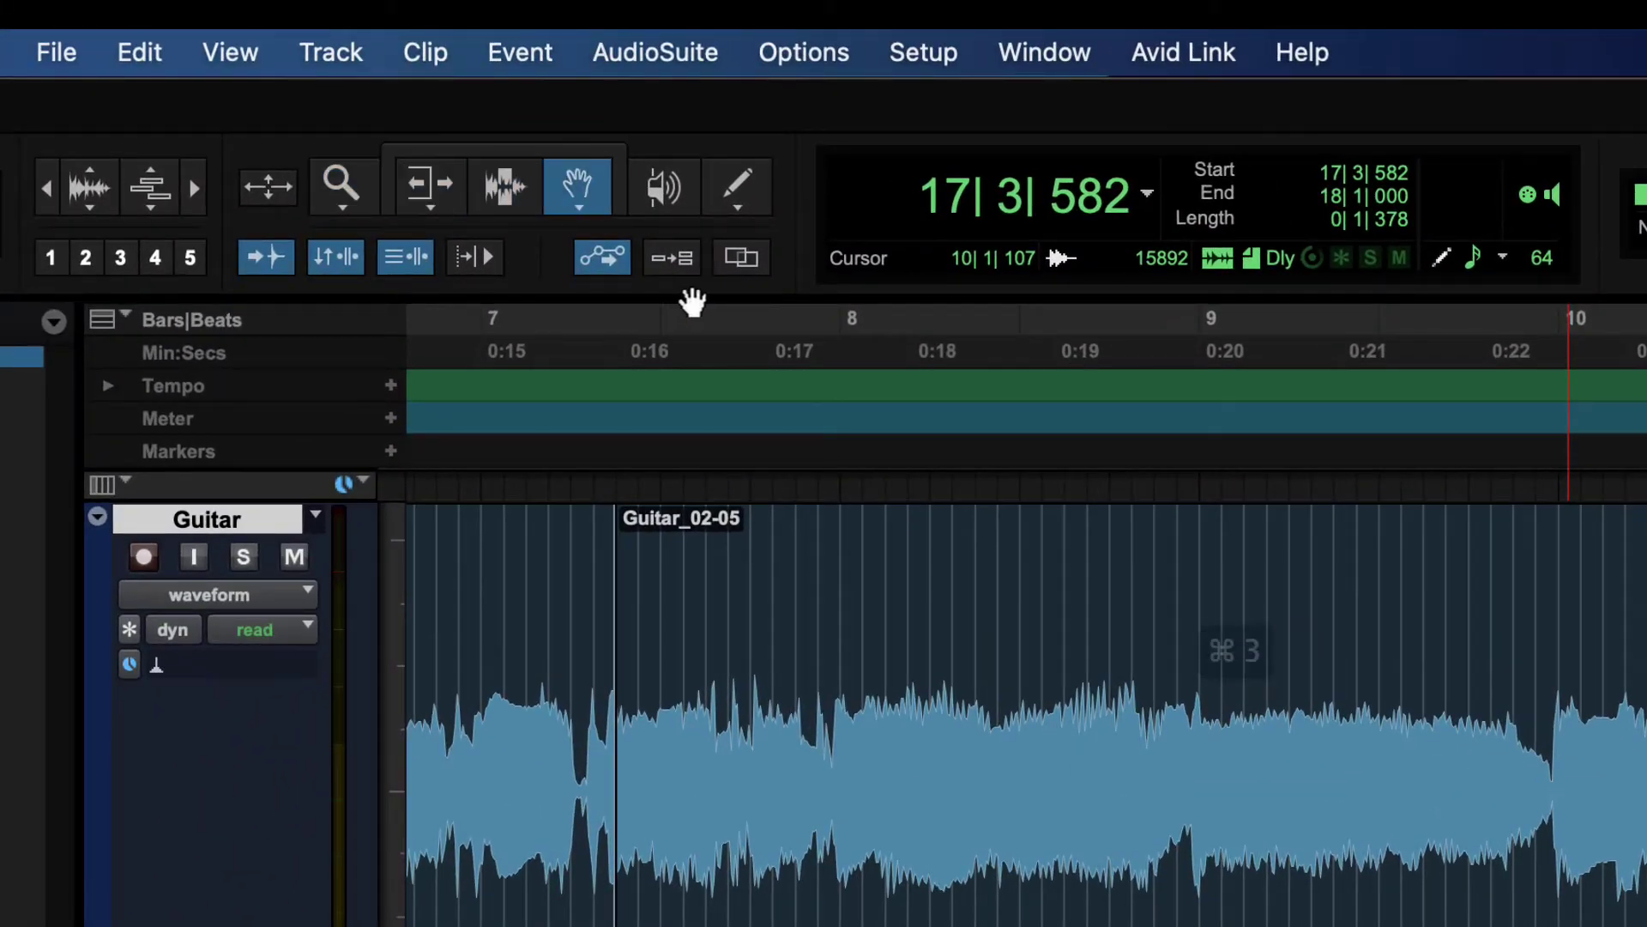
pyautogui.press('super+3')
pyautogui.press('super+2')
pyautogui.press('super+3')
pyautogui.press('super+4')
pyautogui.press('super+3')
pyautogui.press('super+2')
pyautogui.press('super+3')
pyautogui.press('super+4')
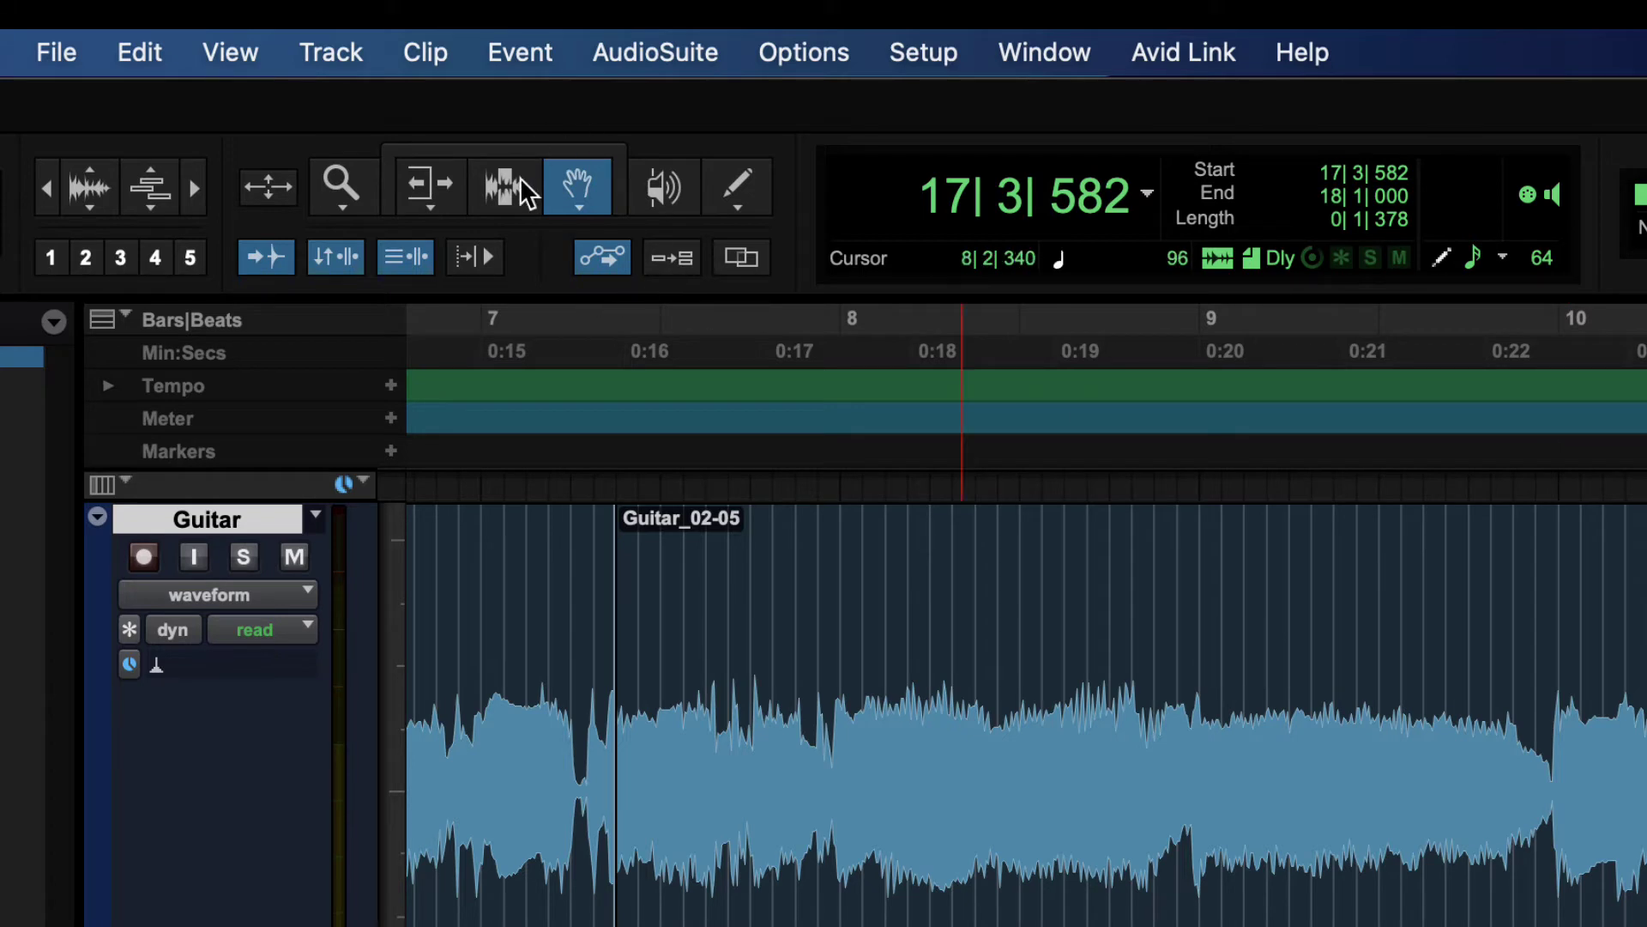
# Step: Pick the Trim, Selector and Grabber tools individually several times, finishing on the Selector
pyautogui.click(449, 188)
pyautogui.click(537, 190)
pyautogui.click(604, 189)
pyautogui.click(508, 189)
pyautogui.click(427, 191)
pyautogui.click(476, 190)
pyautogui.click(590, 199)
pyautogui.click(522, 197)
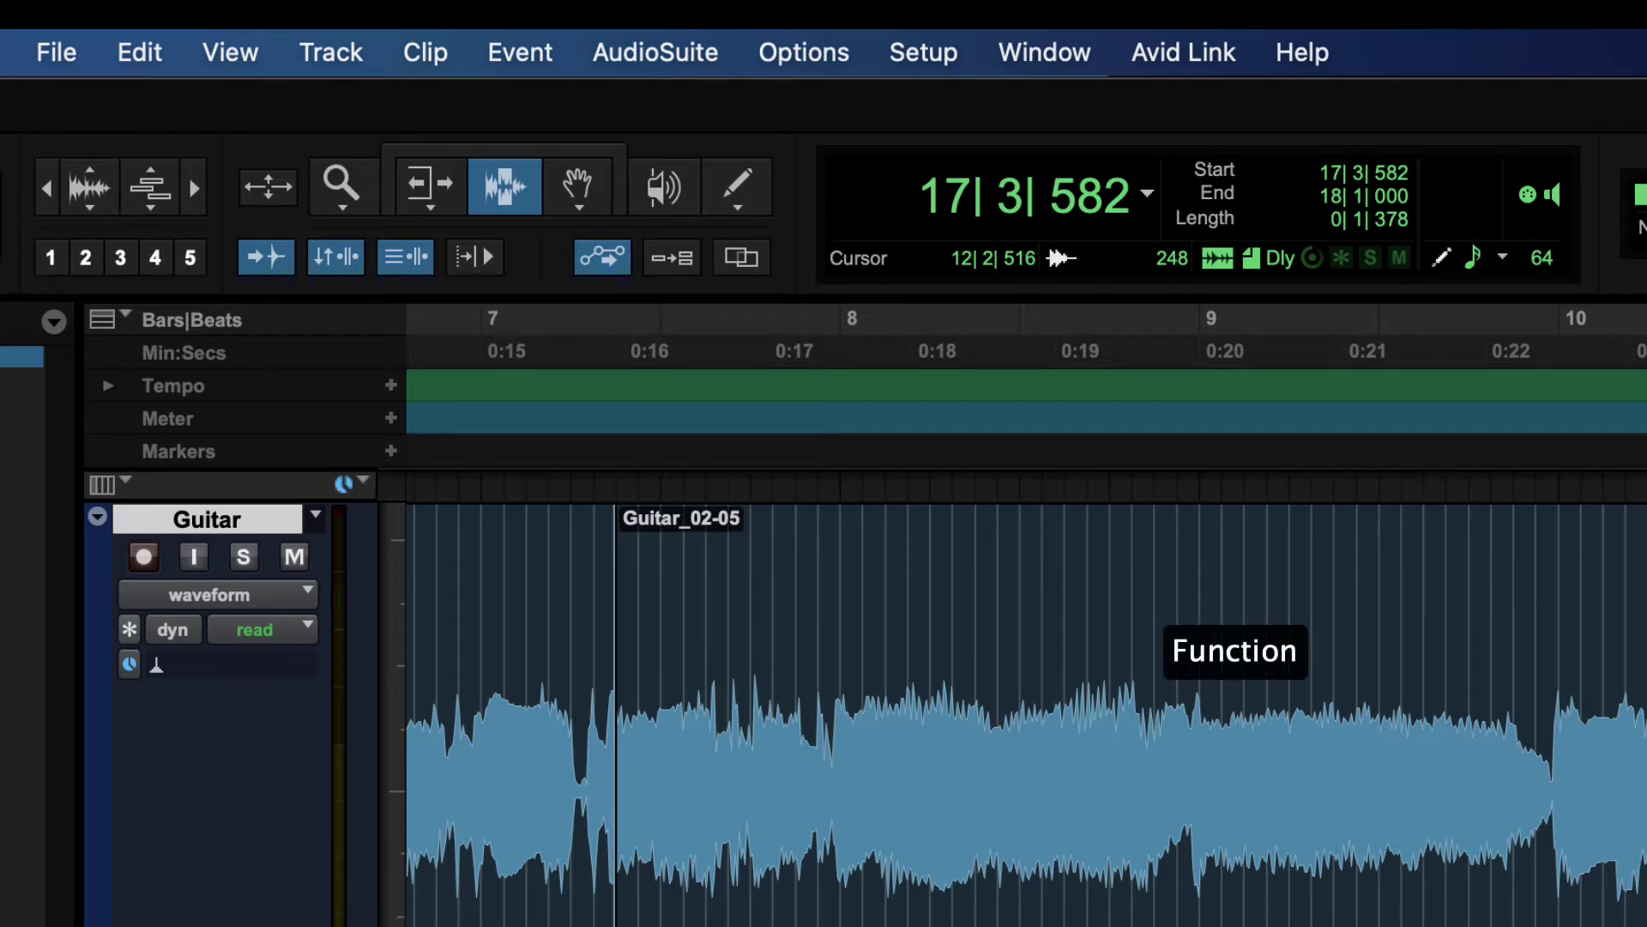
# Step: Cycle through the edit tools, including the Smart Tool, return to the Selector, and select 17|3|623 to 18|1|005 on the Guitar track
pyautogui.press('F6')
pyautogui.press('F8')
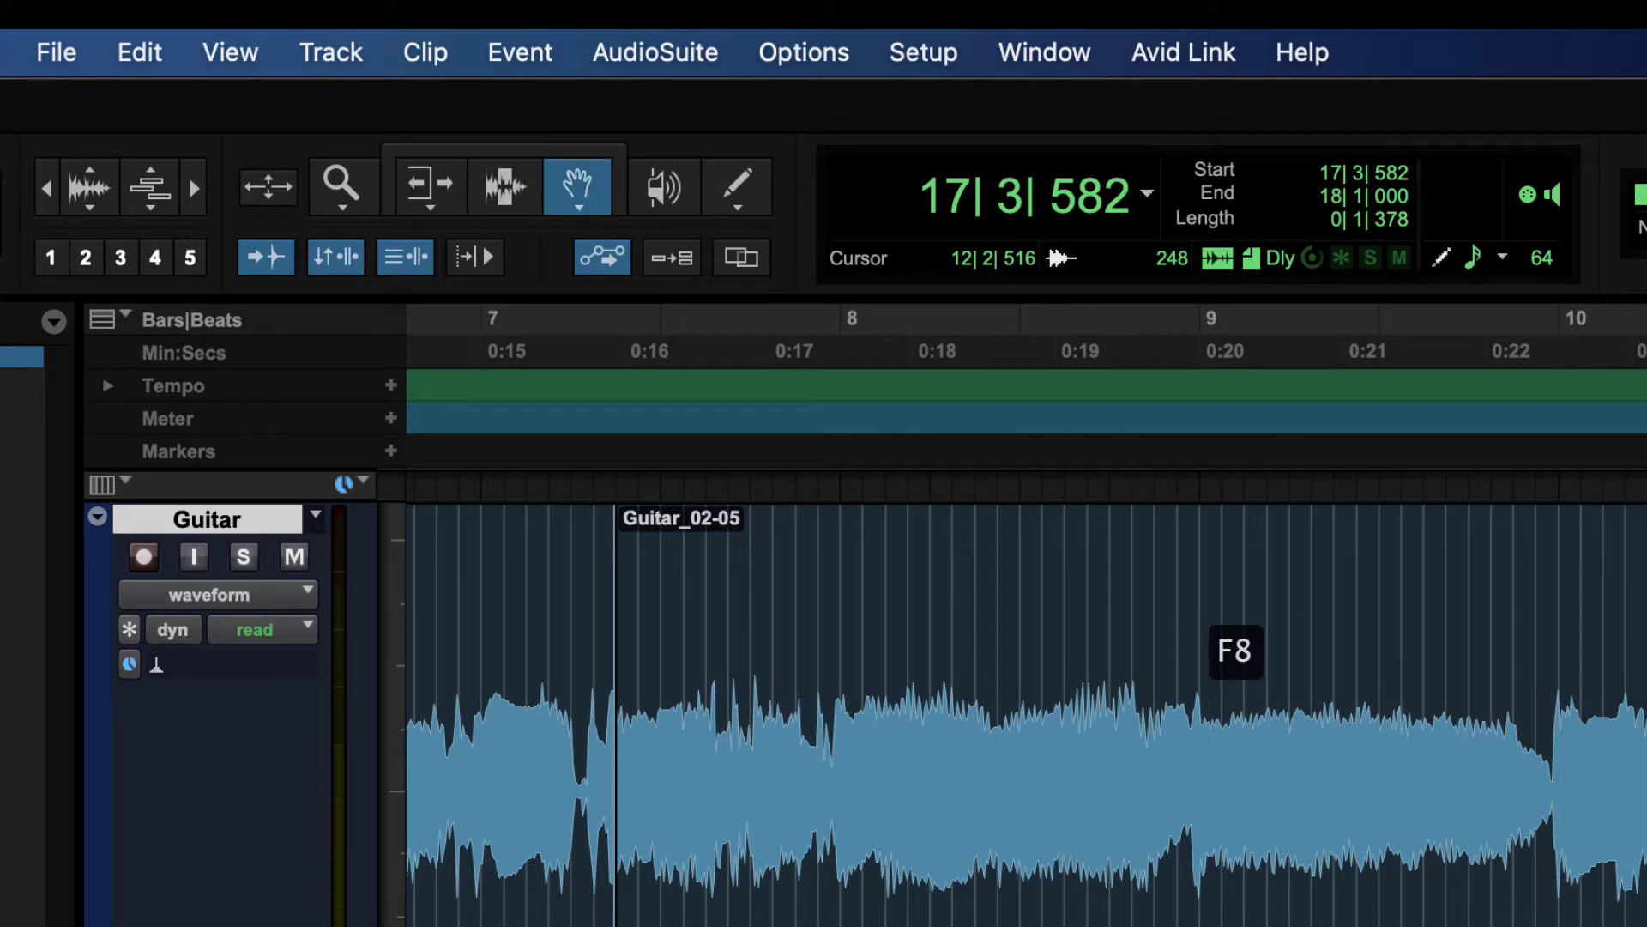
pyautogui.hotkey('F7', 'F8')
pyautogui.press('F8')
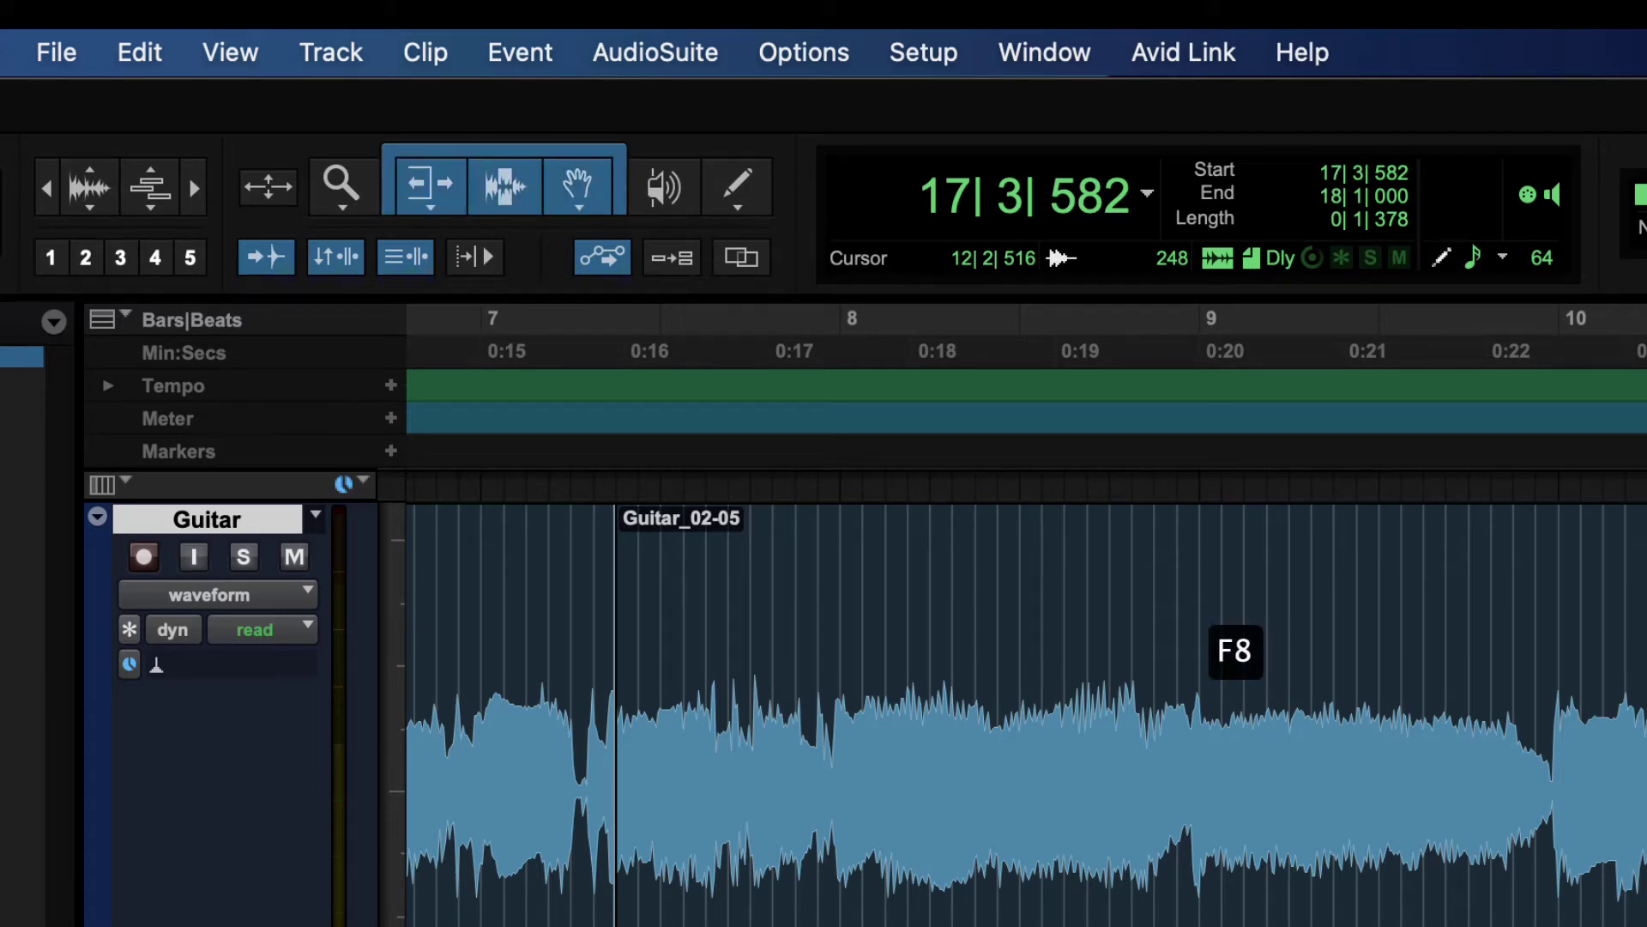
pyautogui.press('F7')
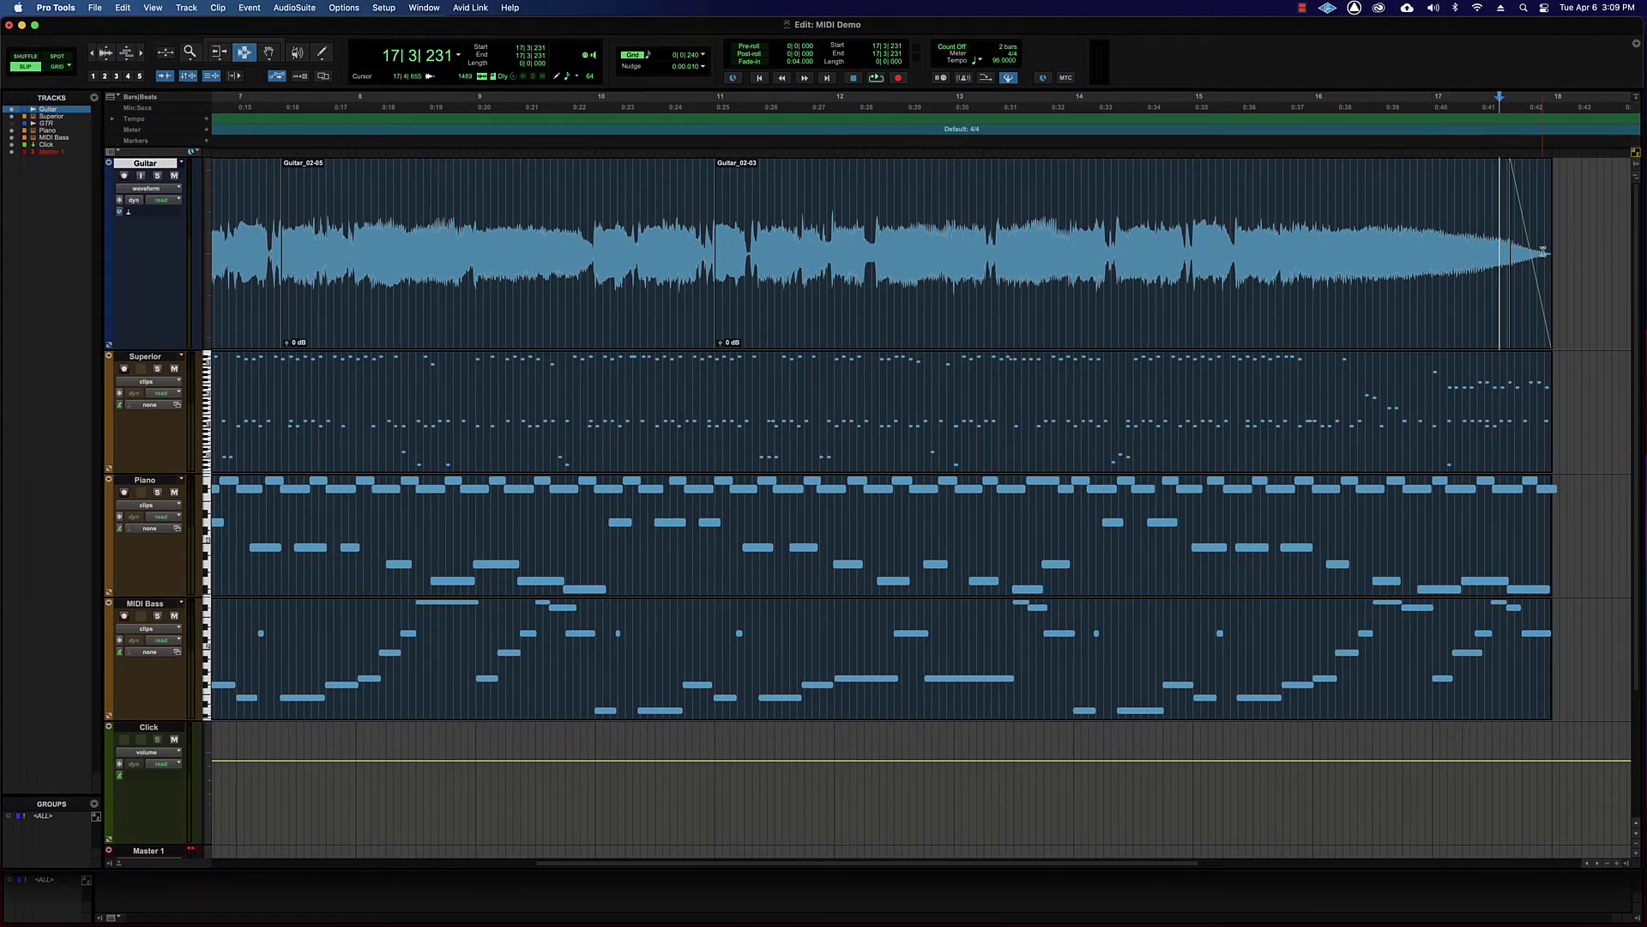
pyautogui.moveTo(1511, 234); pyautogui.dragTo(1552, 235)
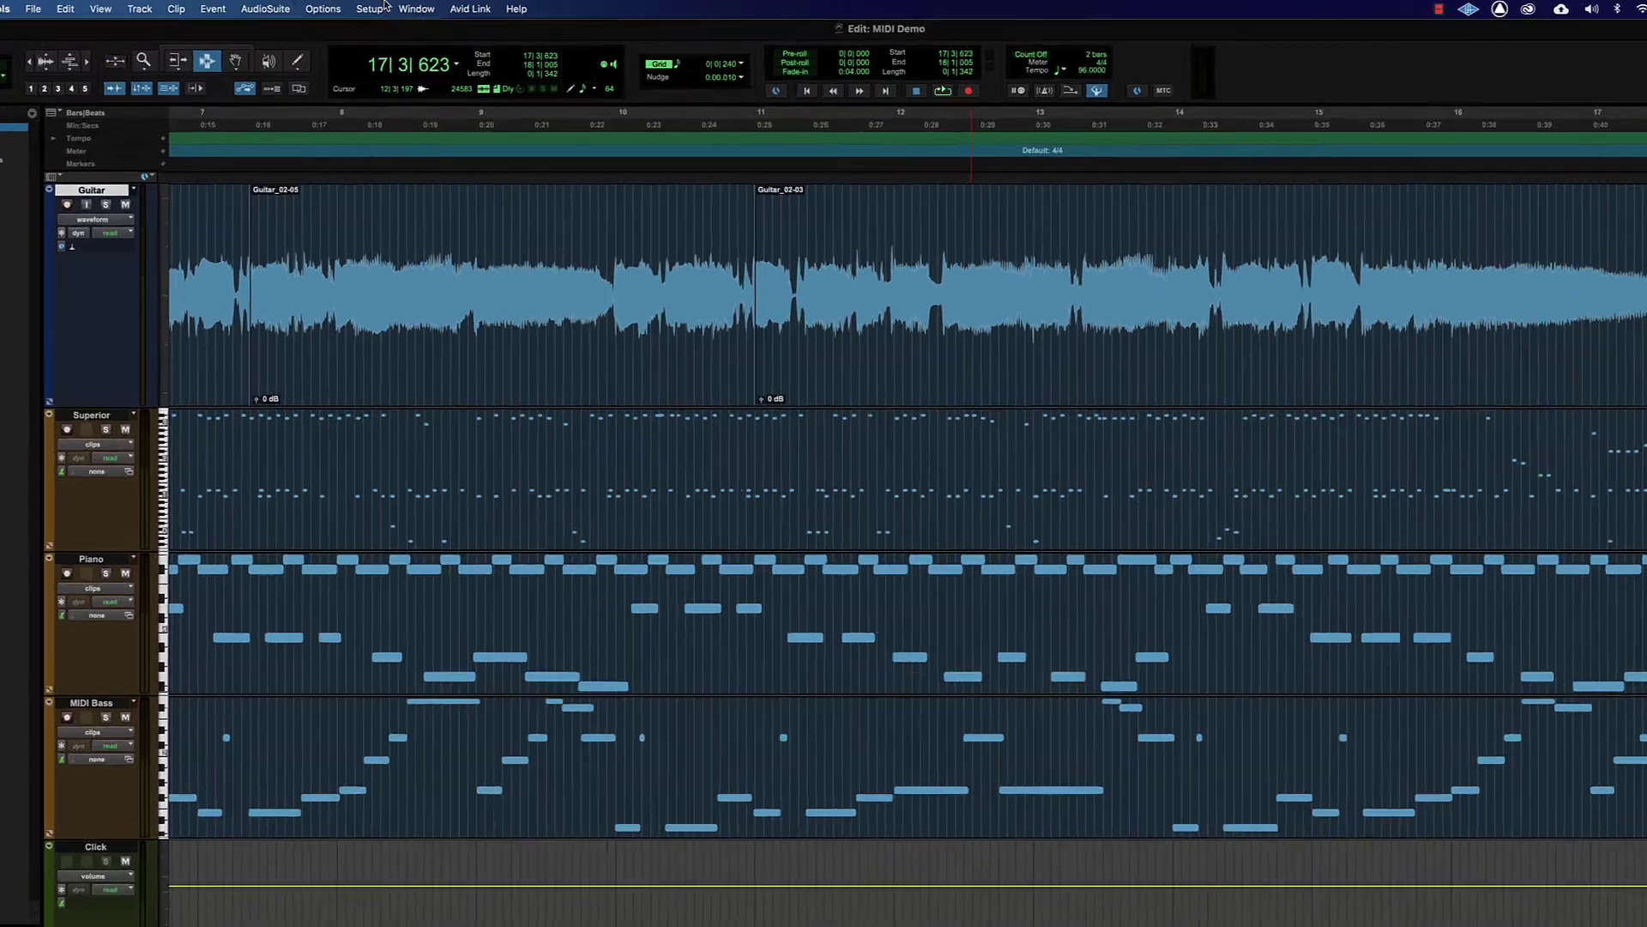
# Step: Open the Editing preferences, where the default fade settings are kept
pyautogui.click(384, 7)
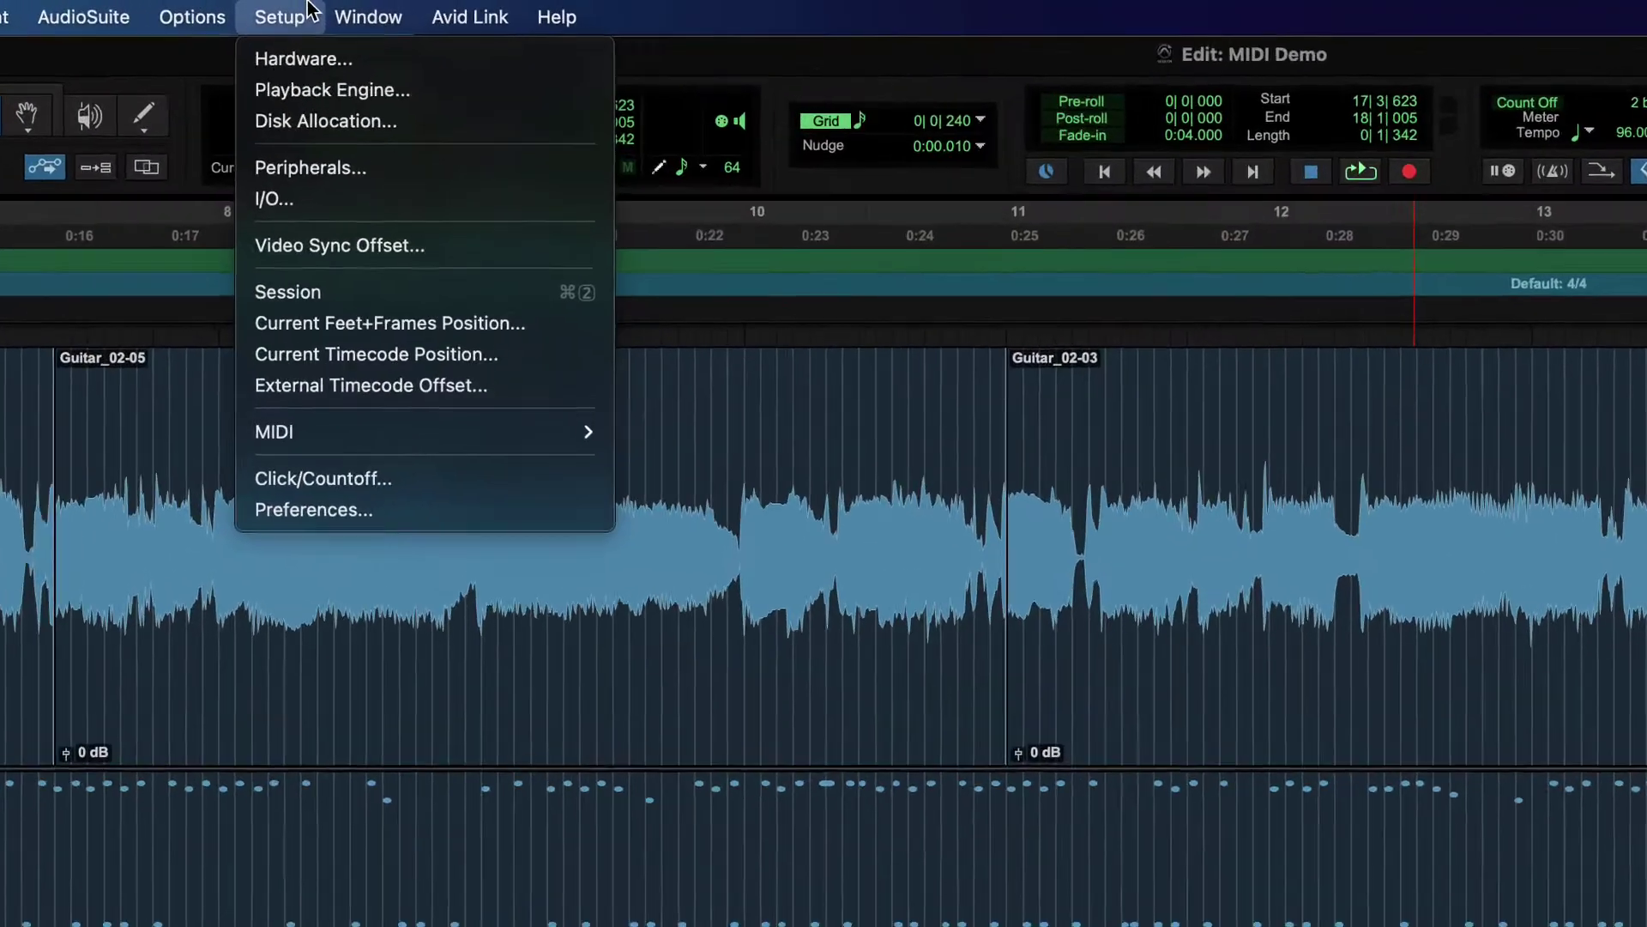
pyautogui.click(292, 537)
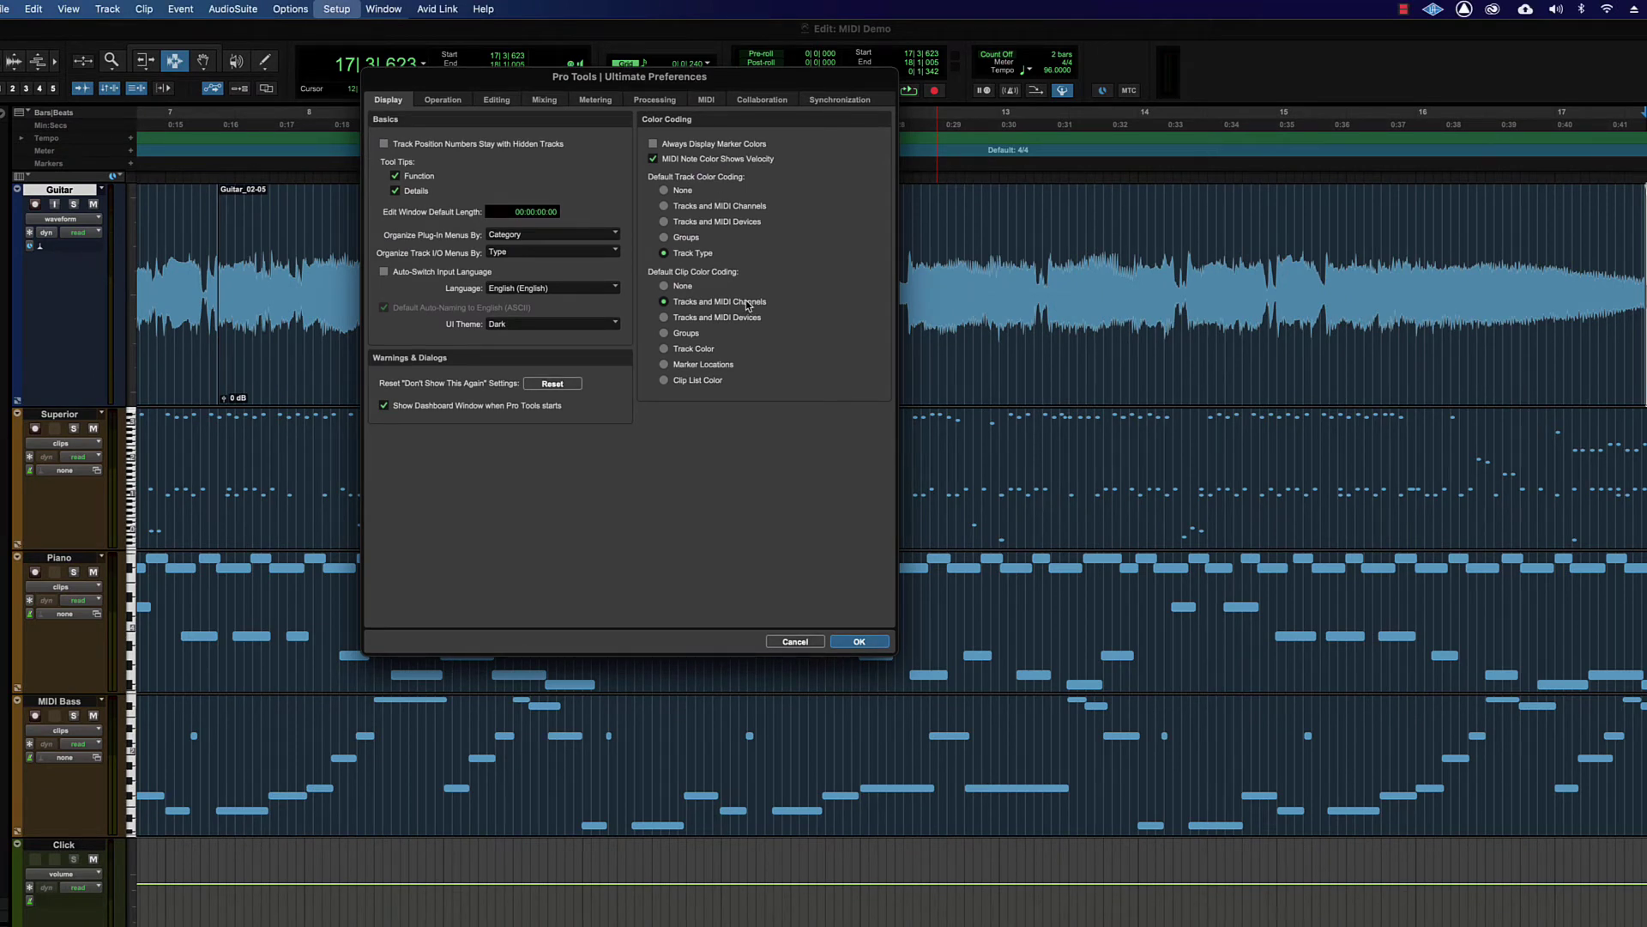
pyautogui.click(498, 100)
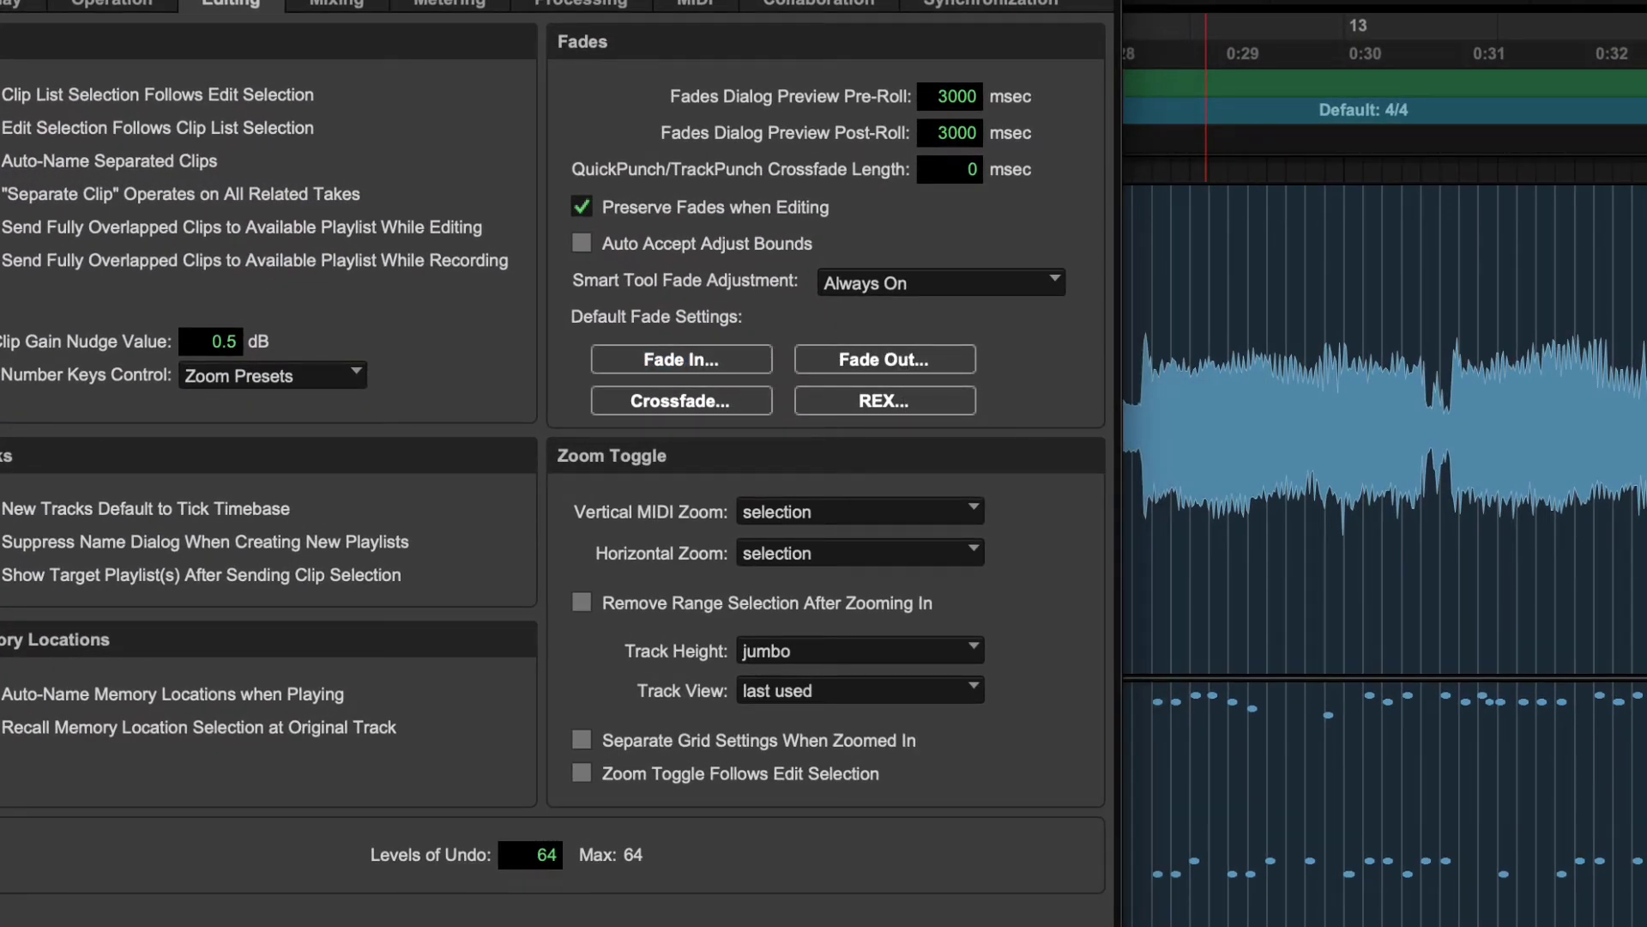
# Step: Open the default Fade In settings and try the S-Curve and Standard shapes with Equal Power and Equal Gain slopes
pyautogui.click(681, 359)
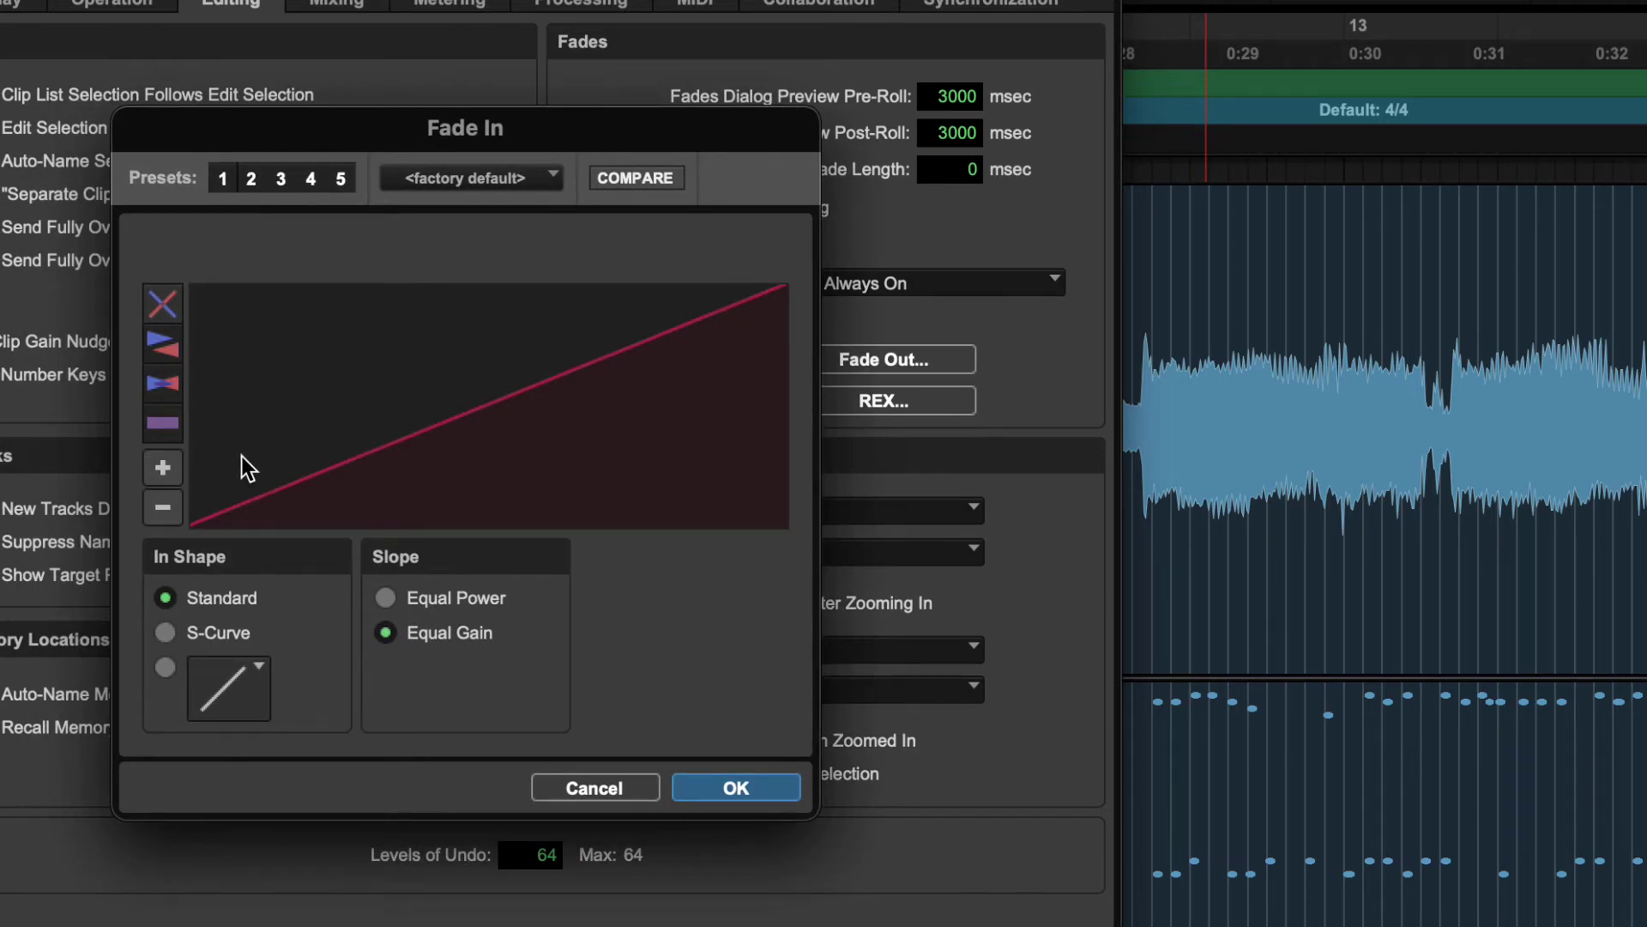
pyautogui.click(163, 633)
pyautogui.click(165, 597)
pyautogui.click(386, 598)
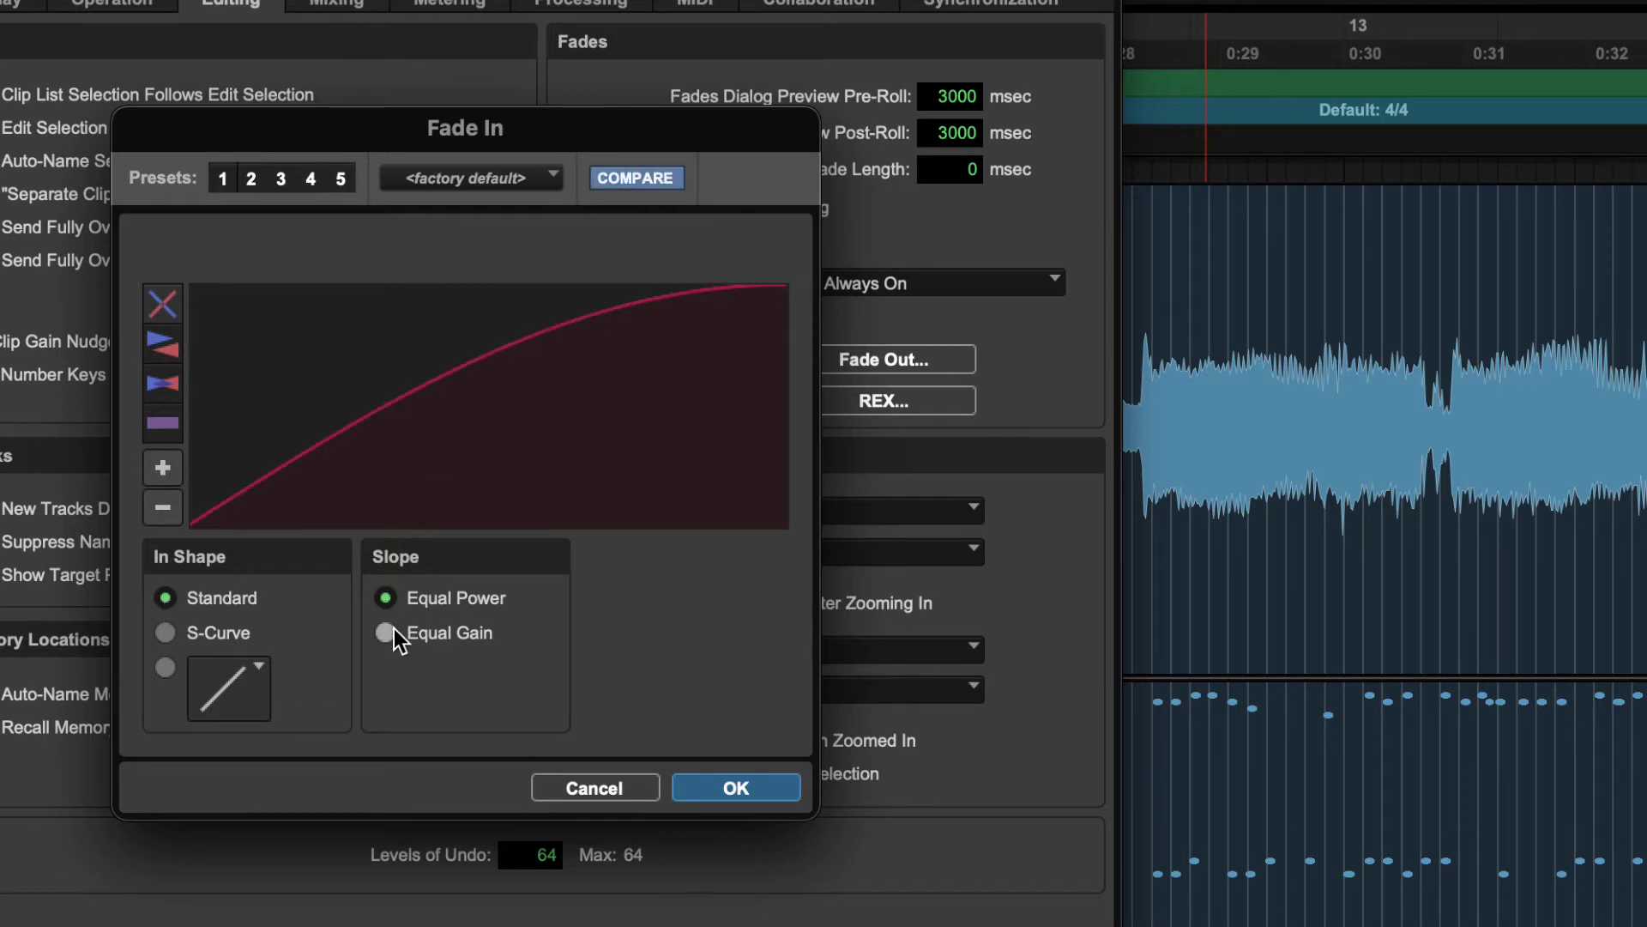
pyautogui.click(385, 632)
# Step: Try S-Curve and two preset curve shapes for the default fade-in, and discard the changes
pyautogui.click(165, 667)
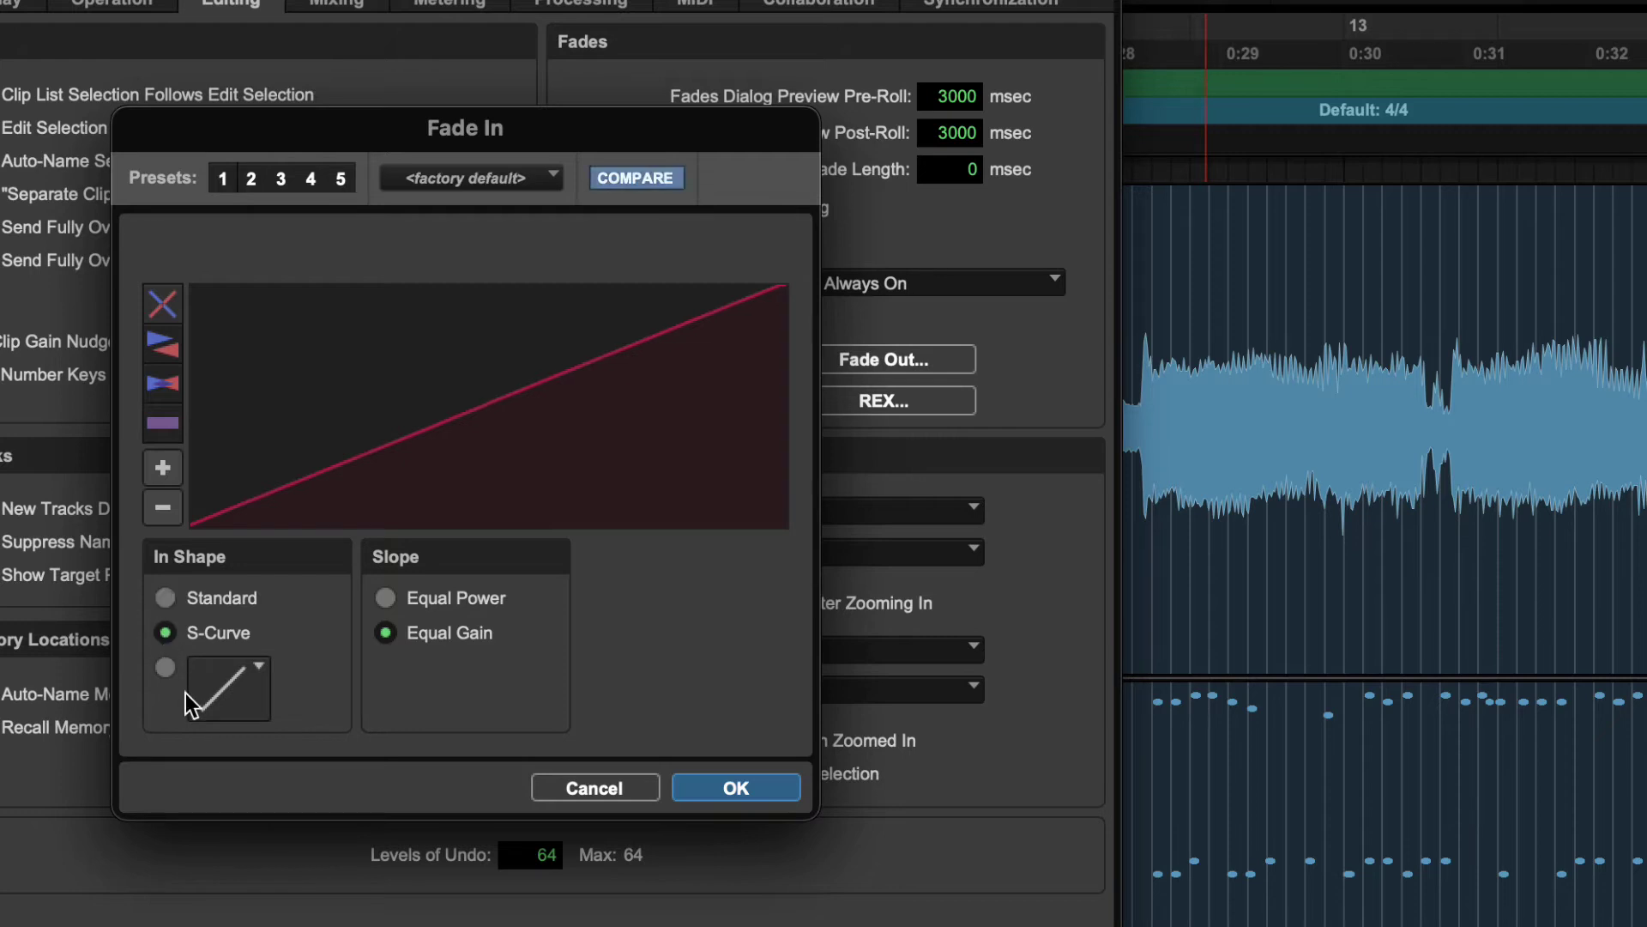
pyautogui.click(225, 690)
pyautogui.click(259, 598)
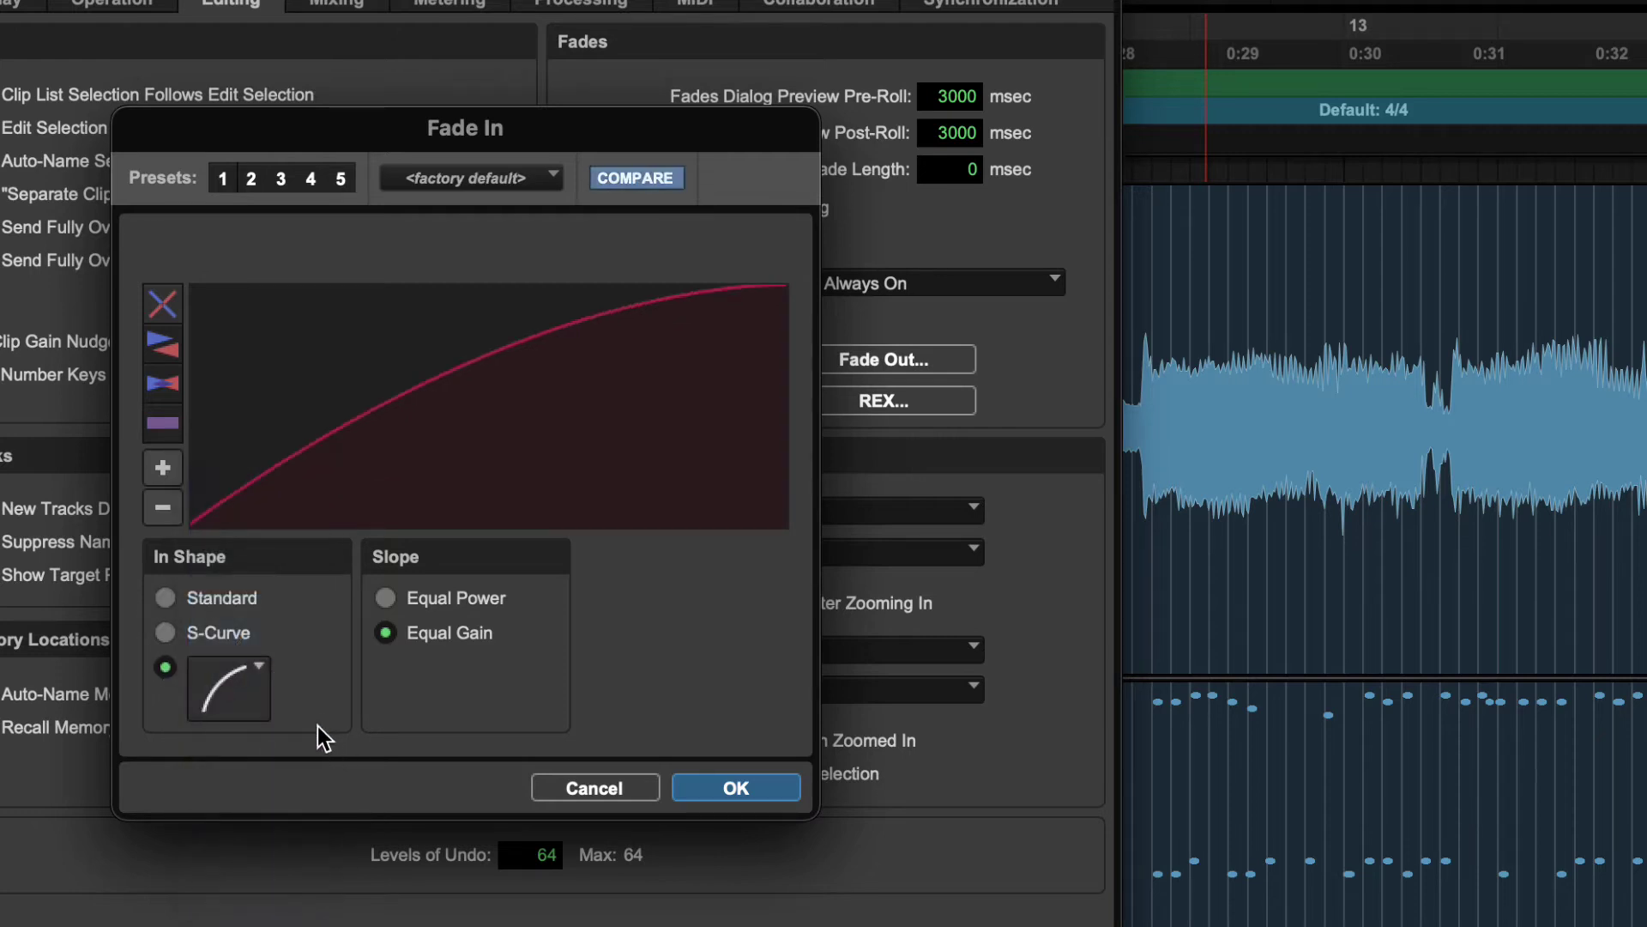
pyautogui.click(255, 669)
pyautogui.click(223, 772)
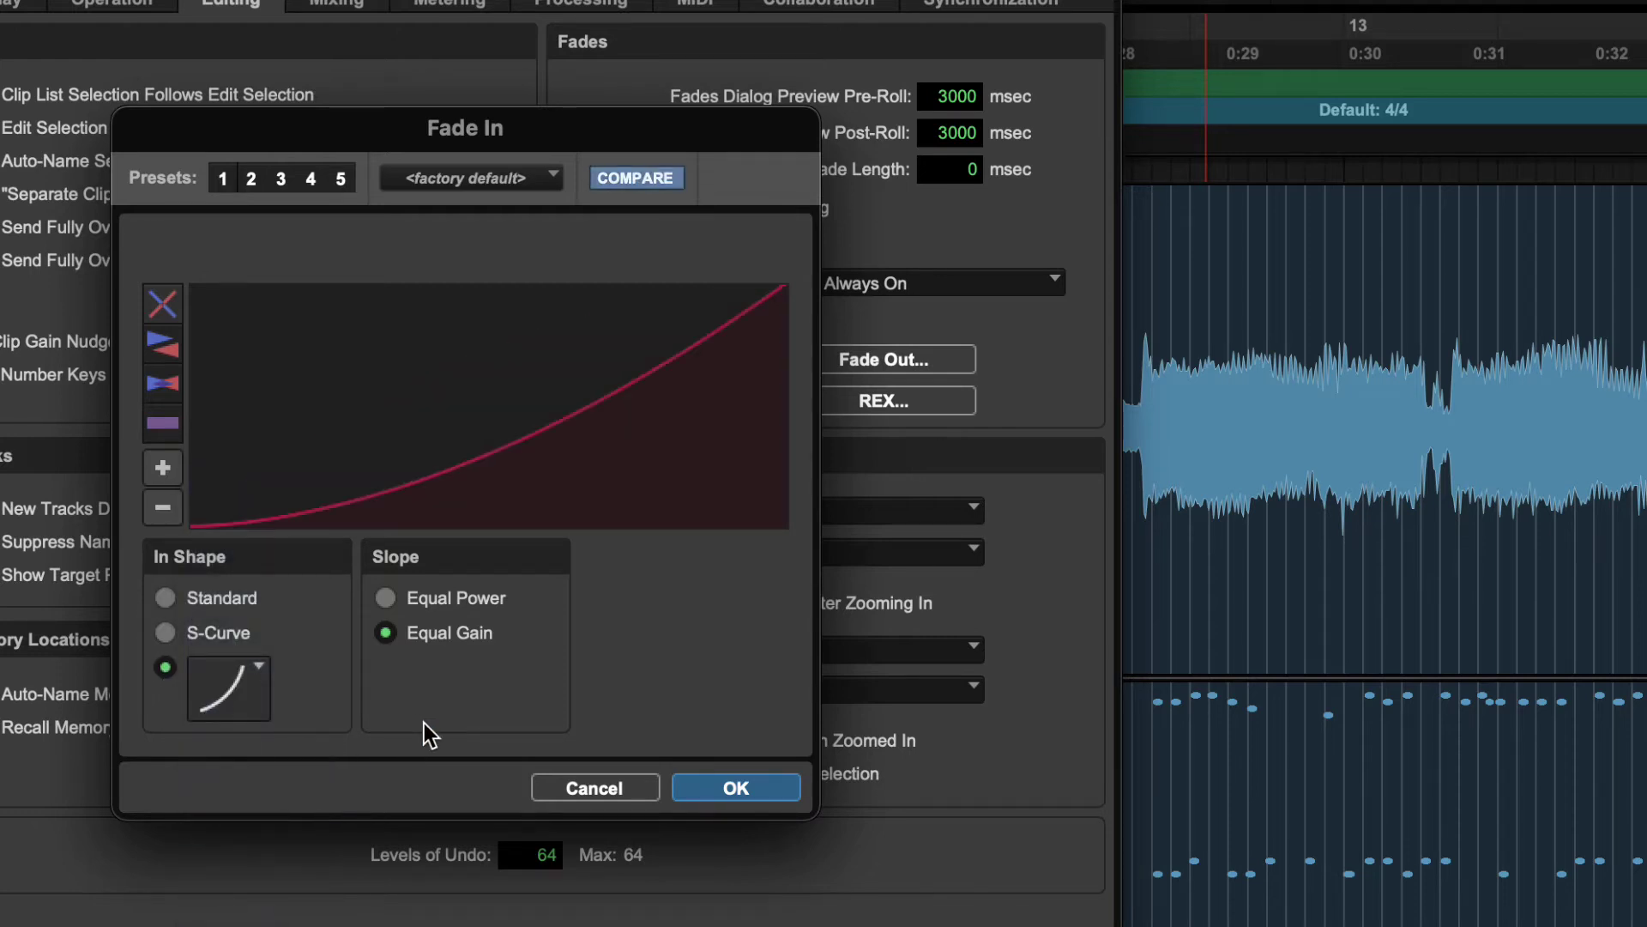
pyautogui.click(609, 794)
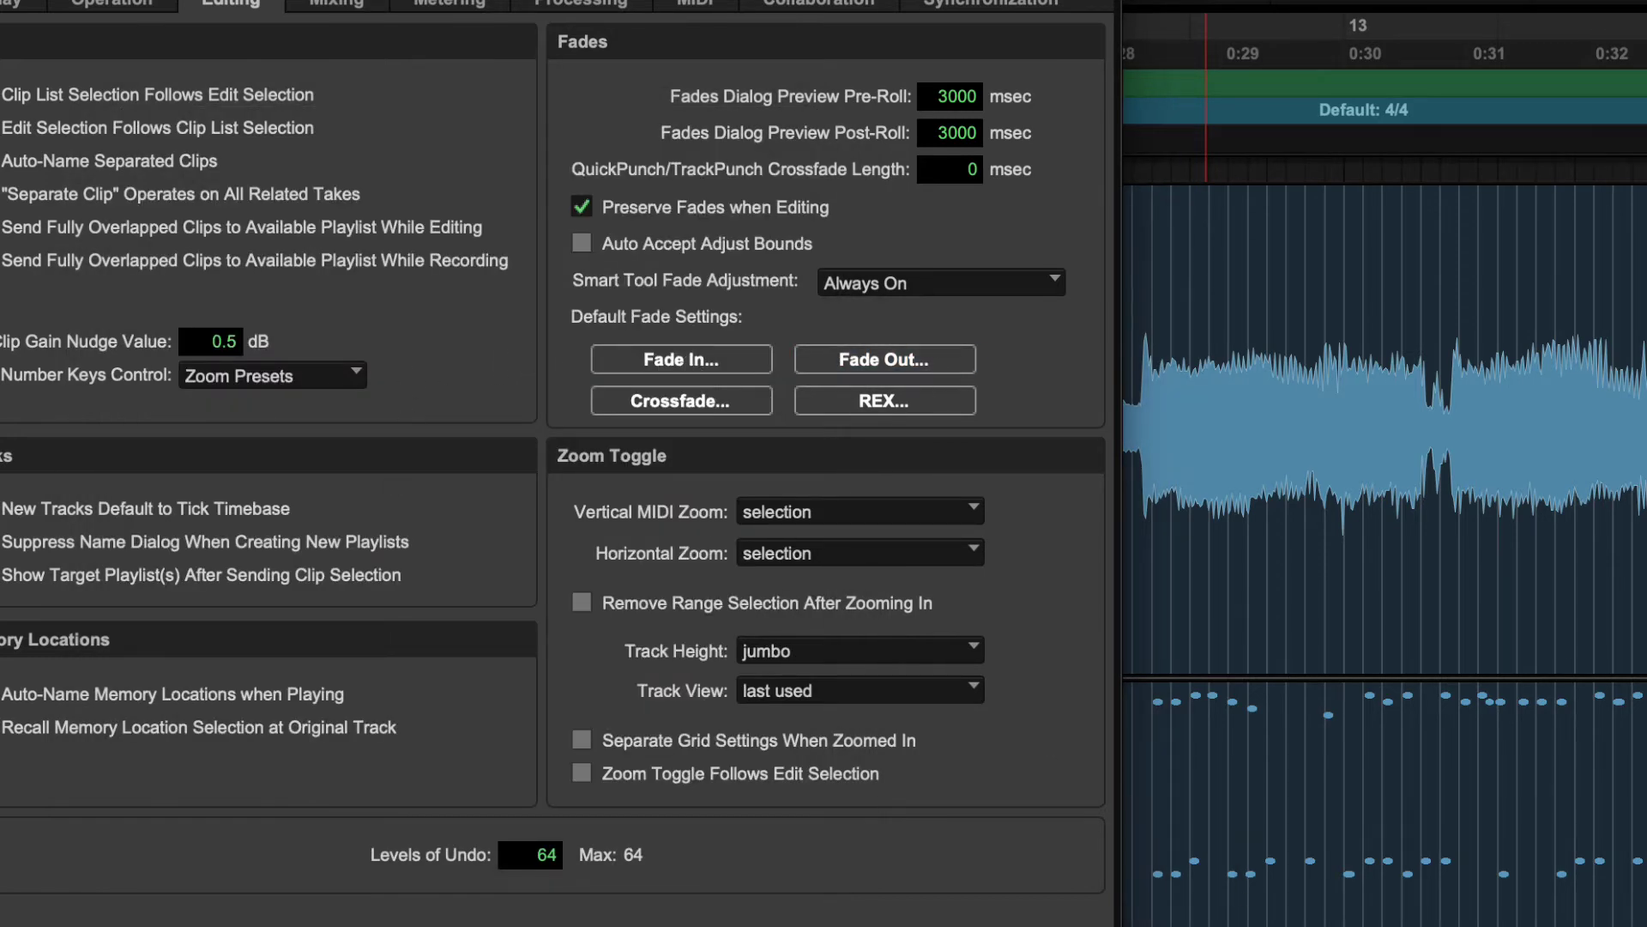
# Step: Open the default Fade Out settings, try Equal Power, Equal Gain and a reshaped S-Curve, and discard the changes
pyautogui.moveTo(343, 926); pyautogui.dragTo(726, 171)
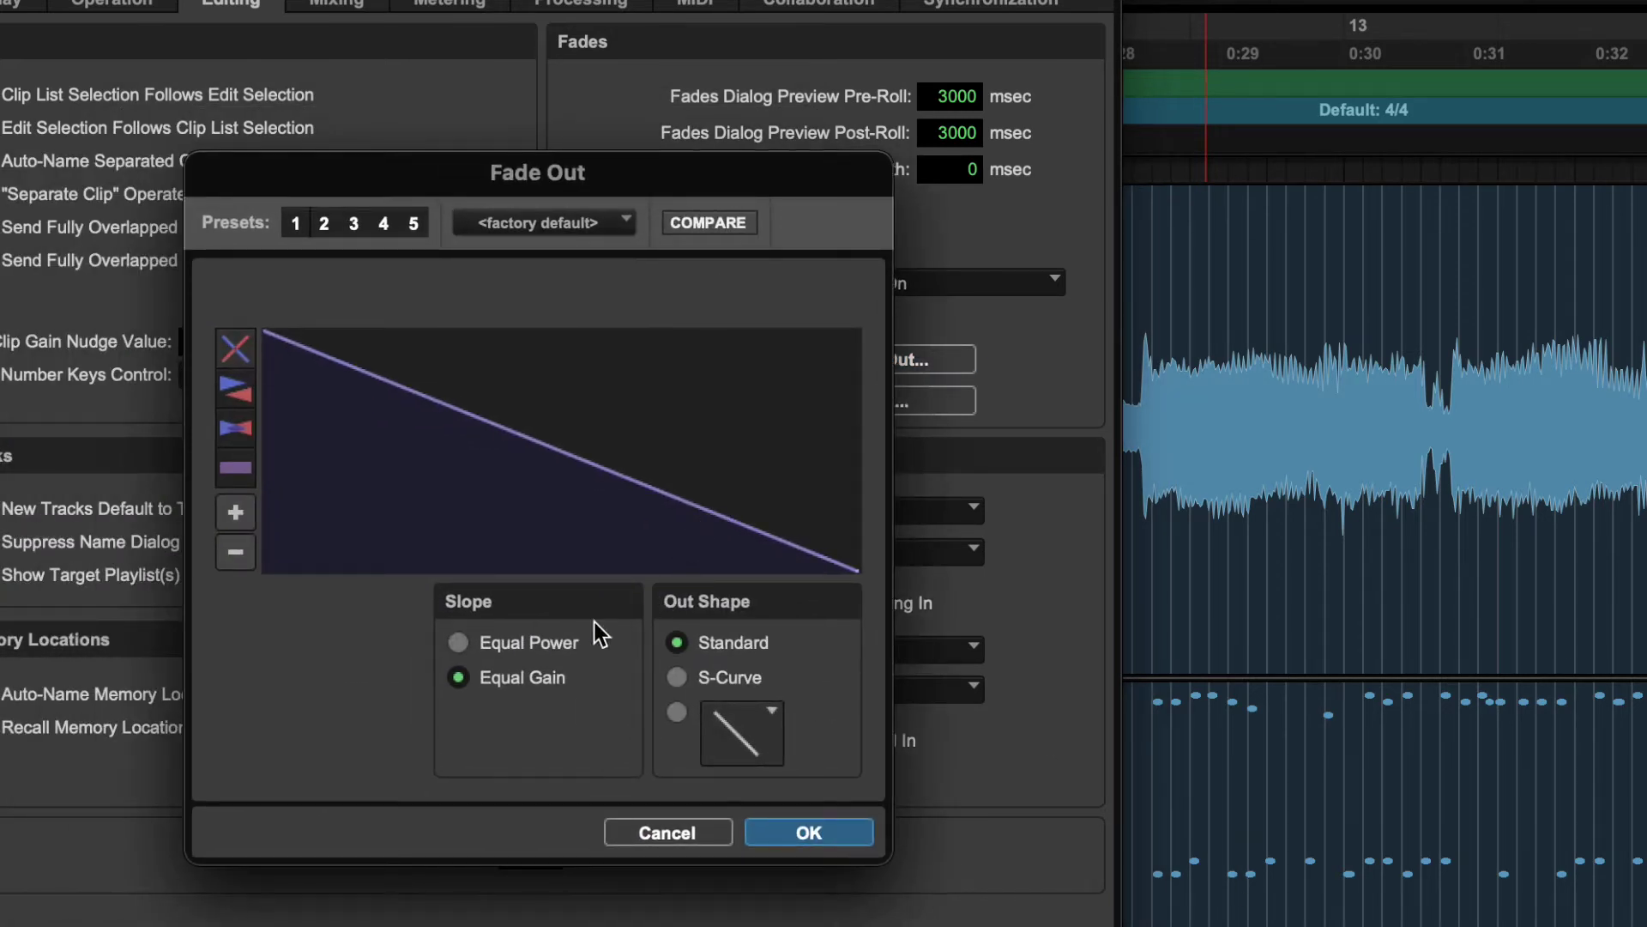
pyautogui.click(458, 642)
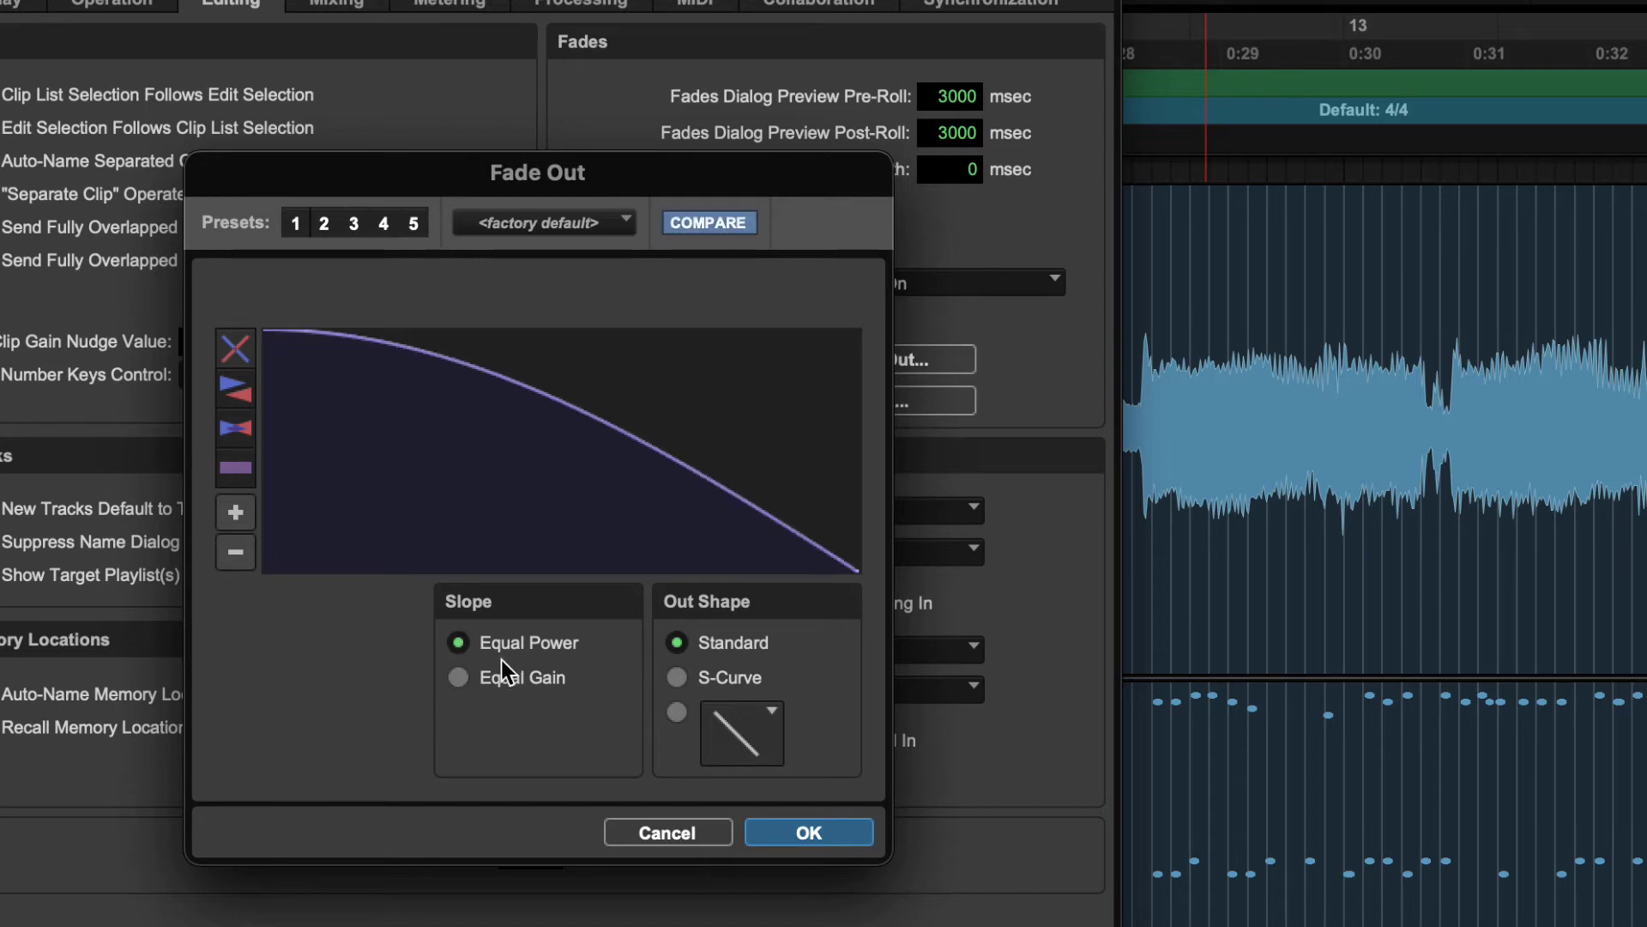
pyautogui.click(458, 677)
pyautogui.click(677, 677)
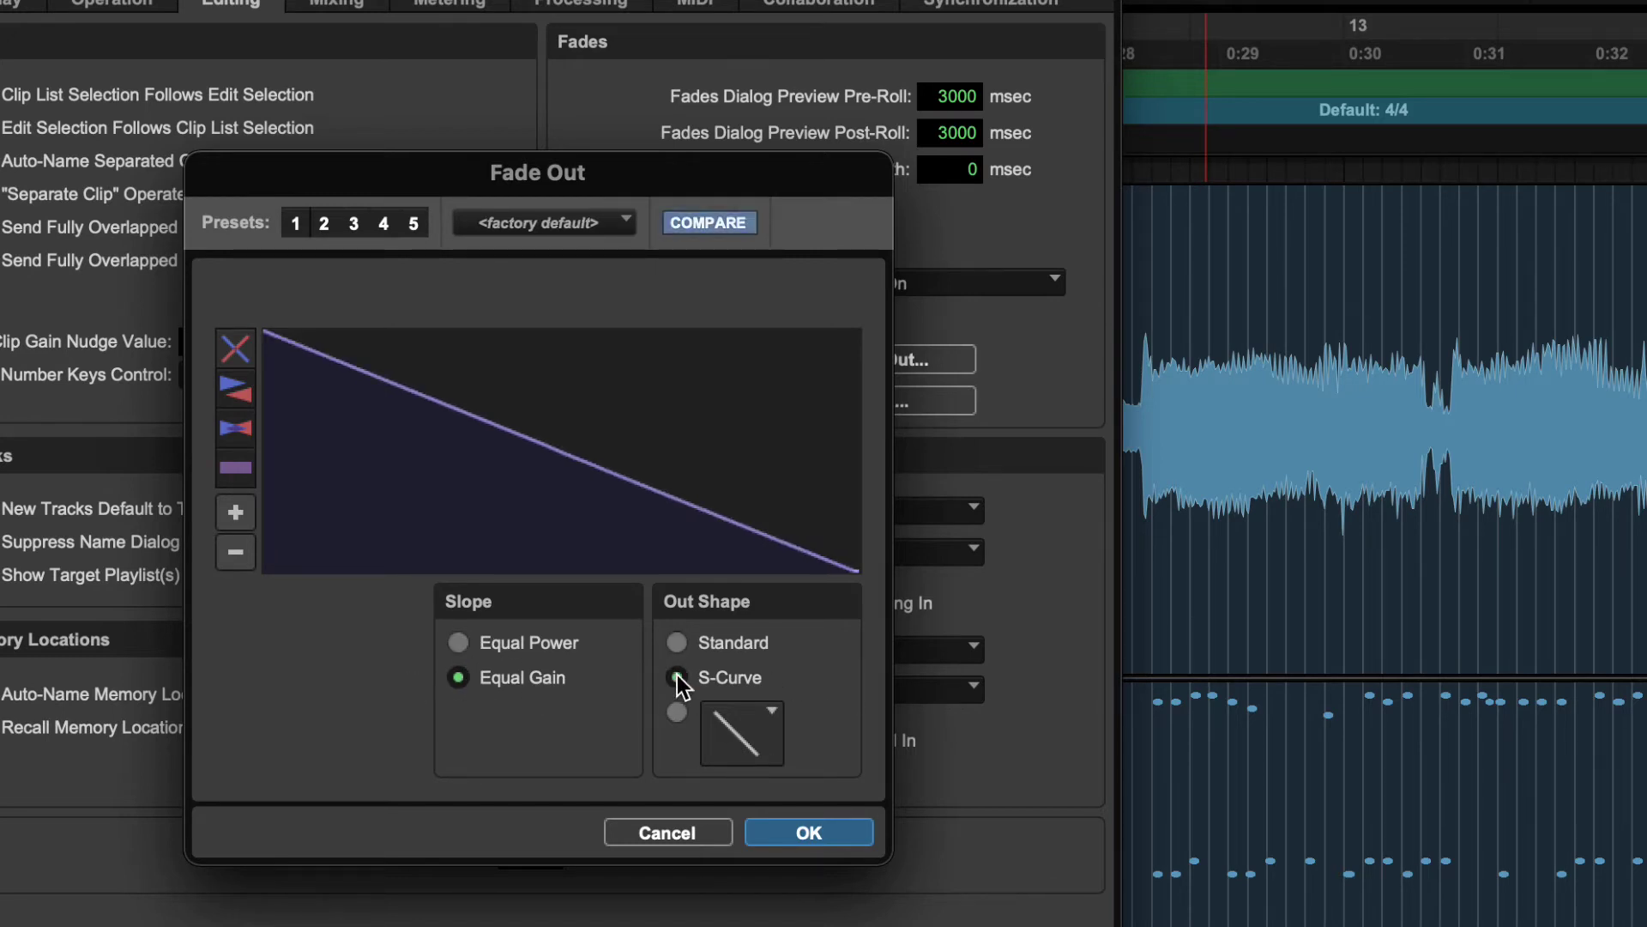
pyautogui.moveTo(667, 498); pyautogui.dragTo(588, 576)
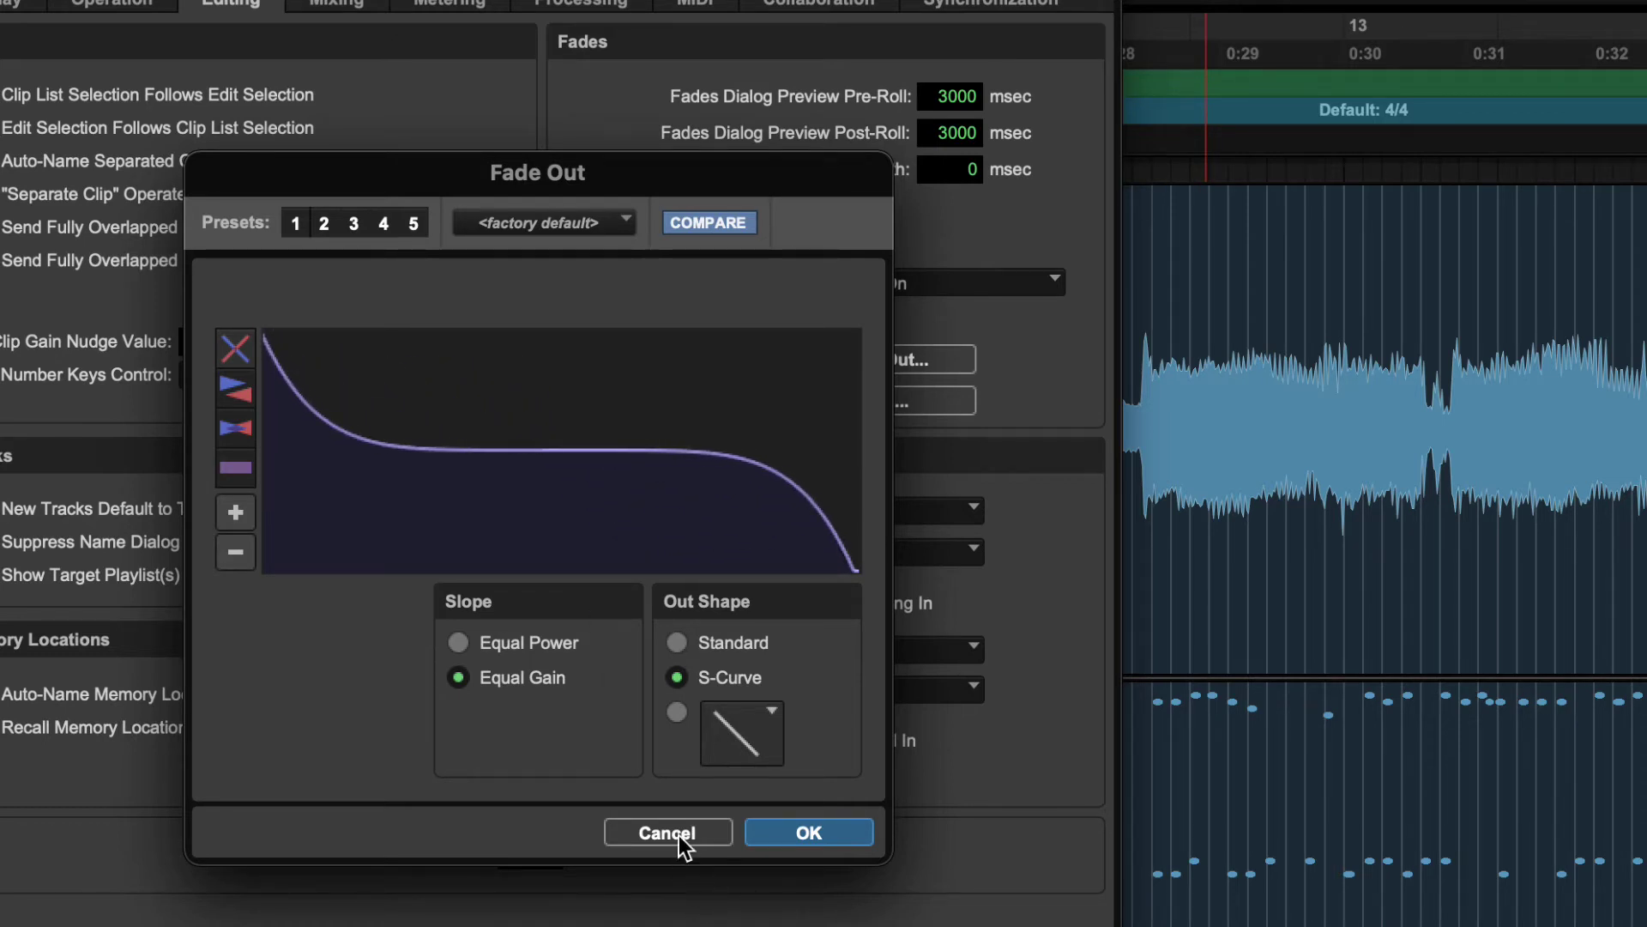
pyautogui.click(715, 837)
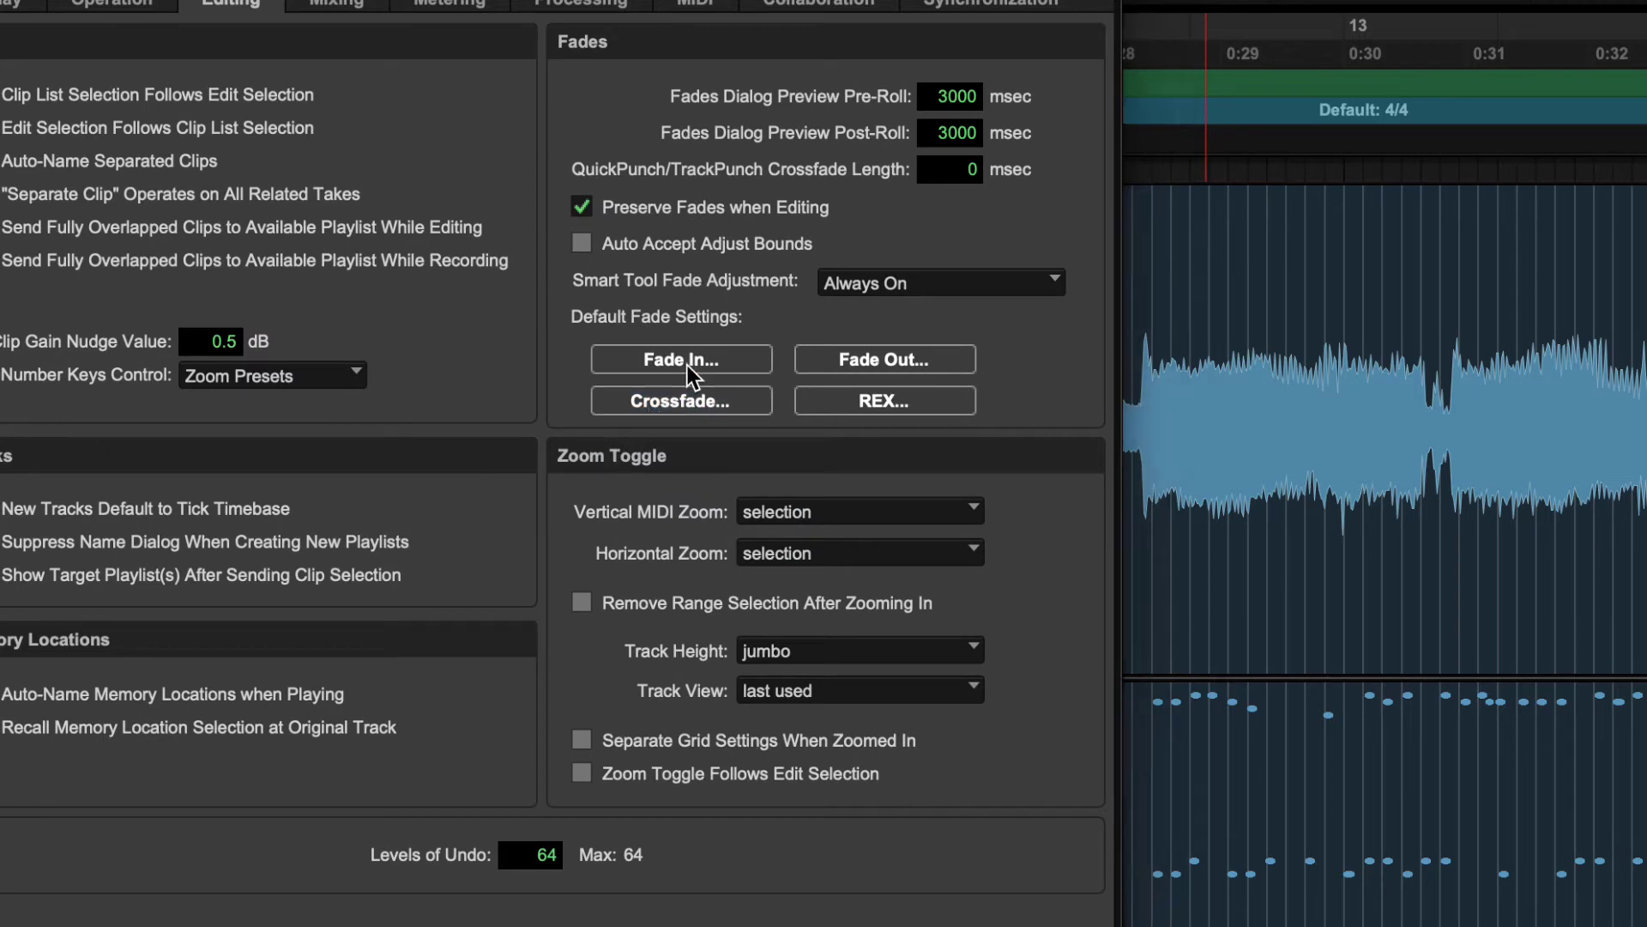
# Step: Review the default Crossfade and REX auto-crossfade settings, closing each without changes
pyautogui.click(681, 400)
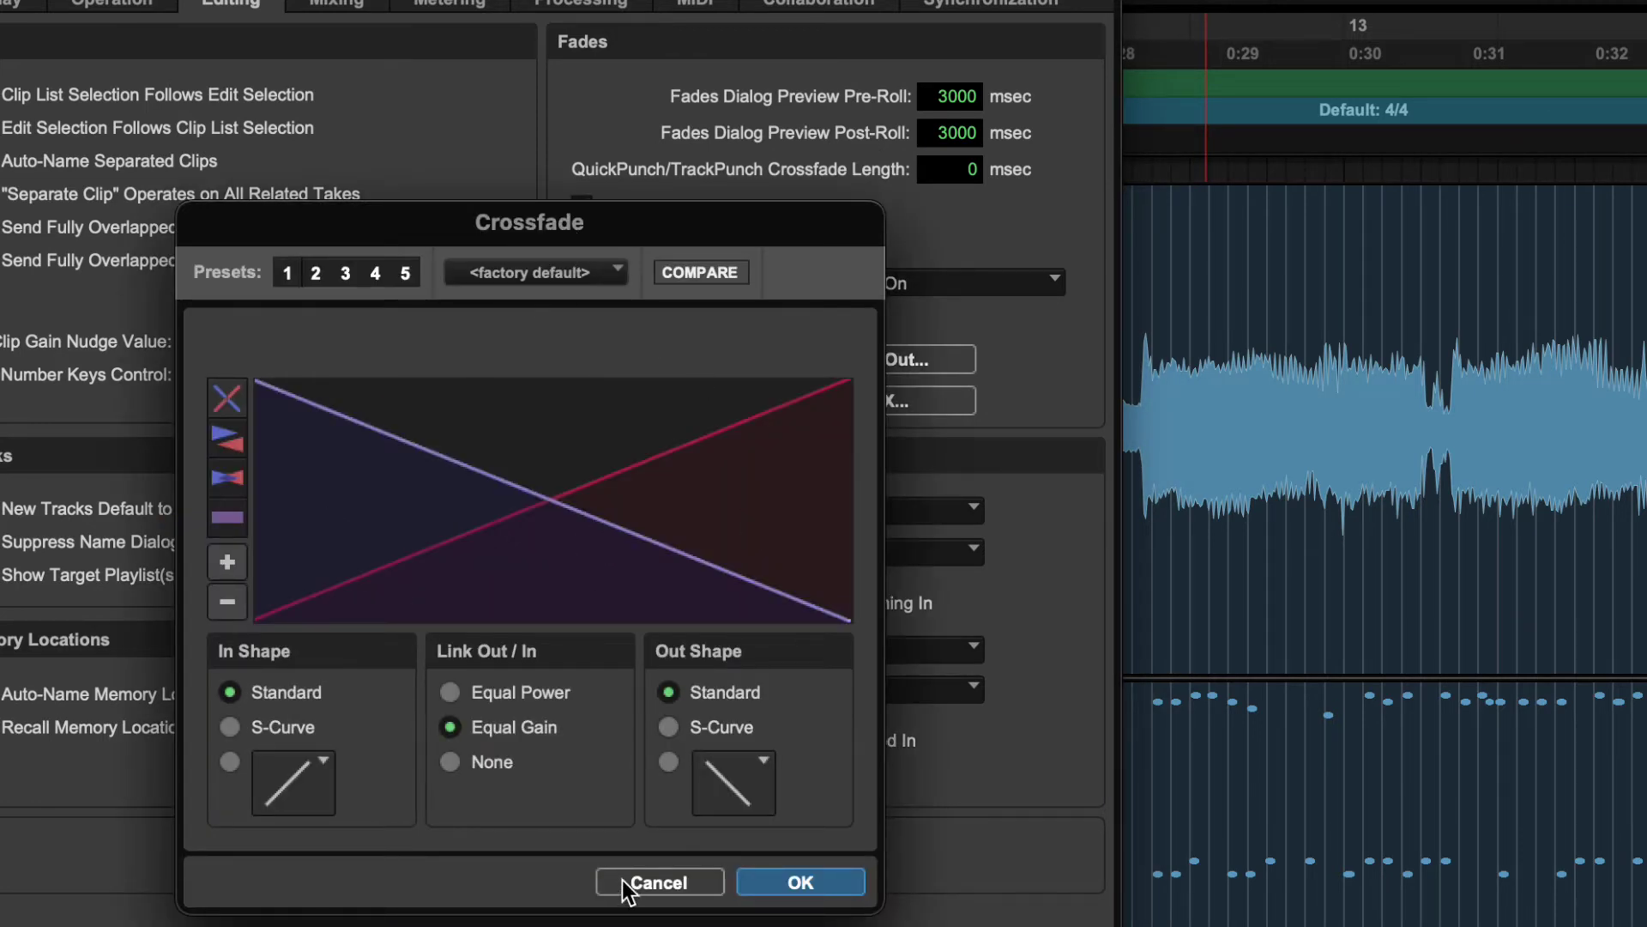
pyautogui.click(659, 882)
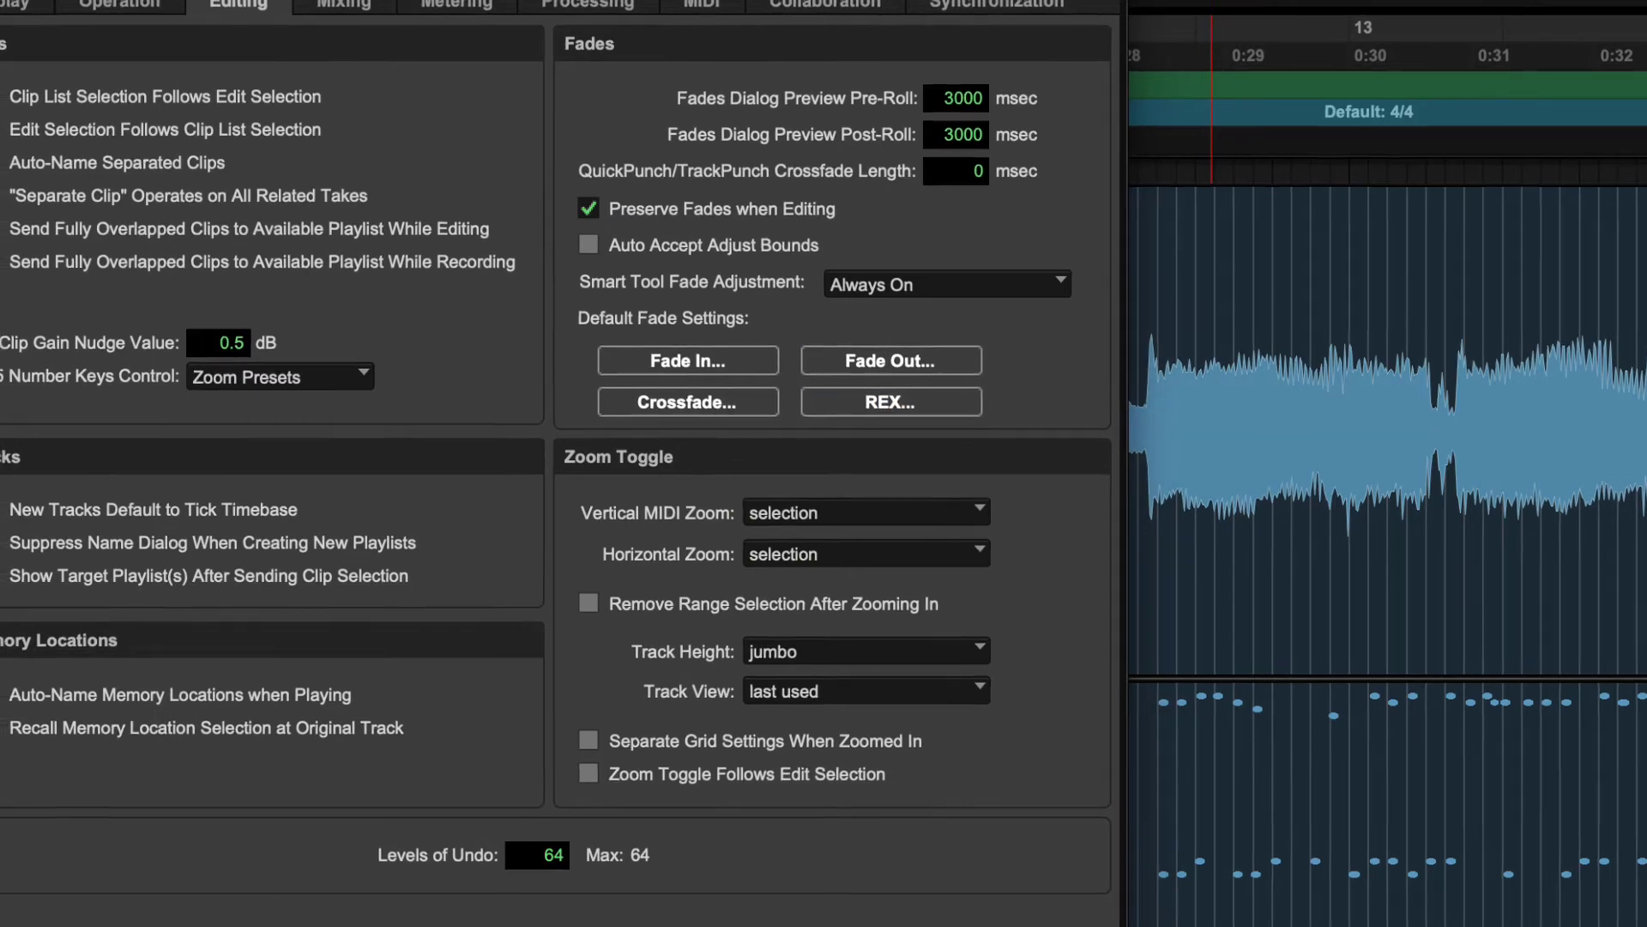
pyautogui.click(885, 399)
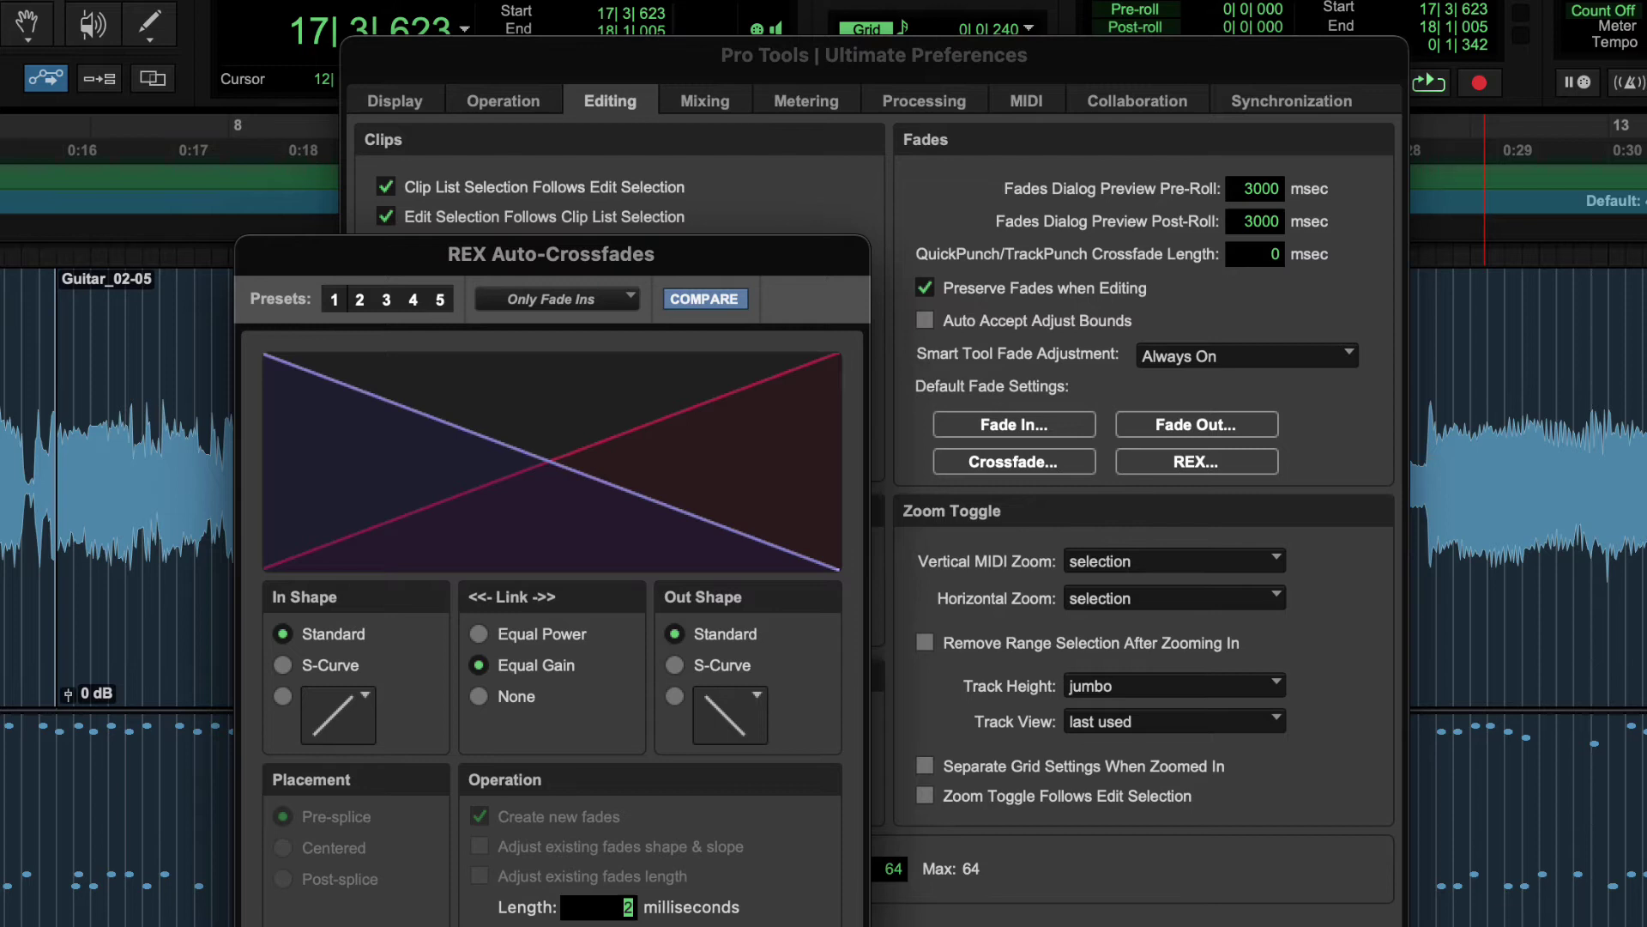
pyautogui.press('Escape')
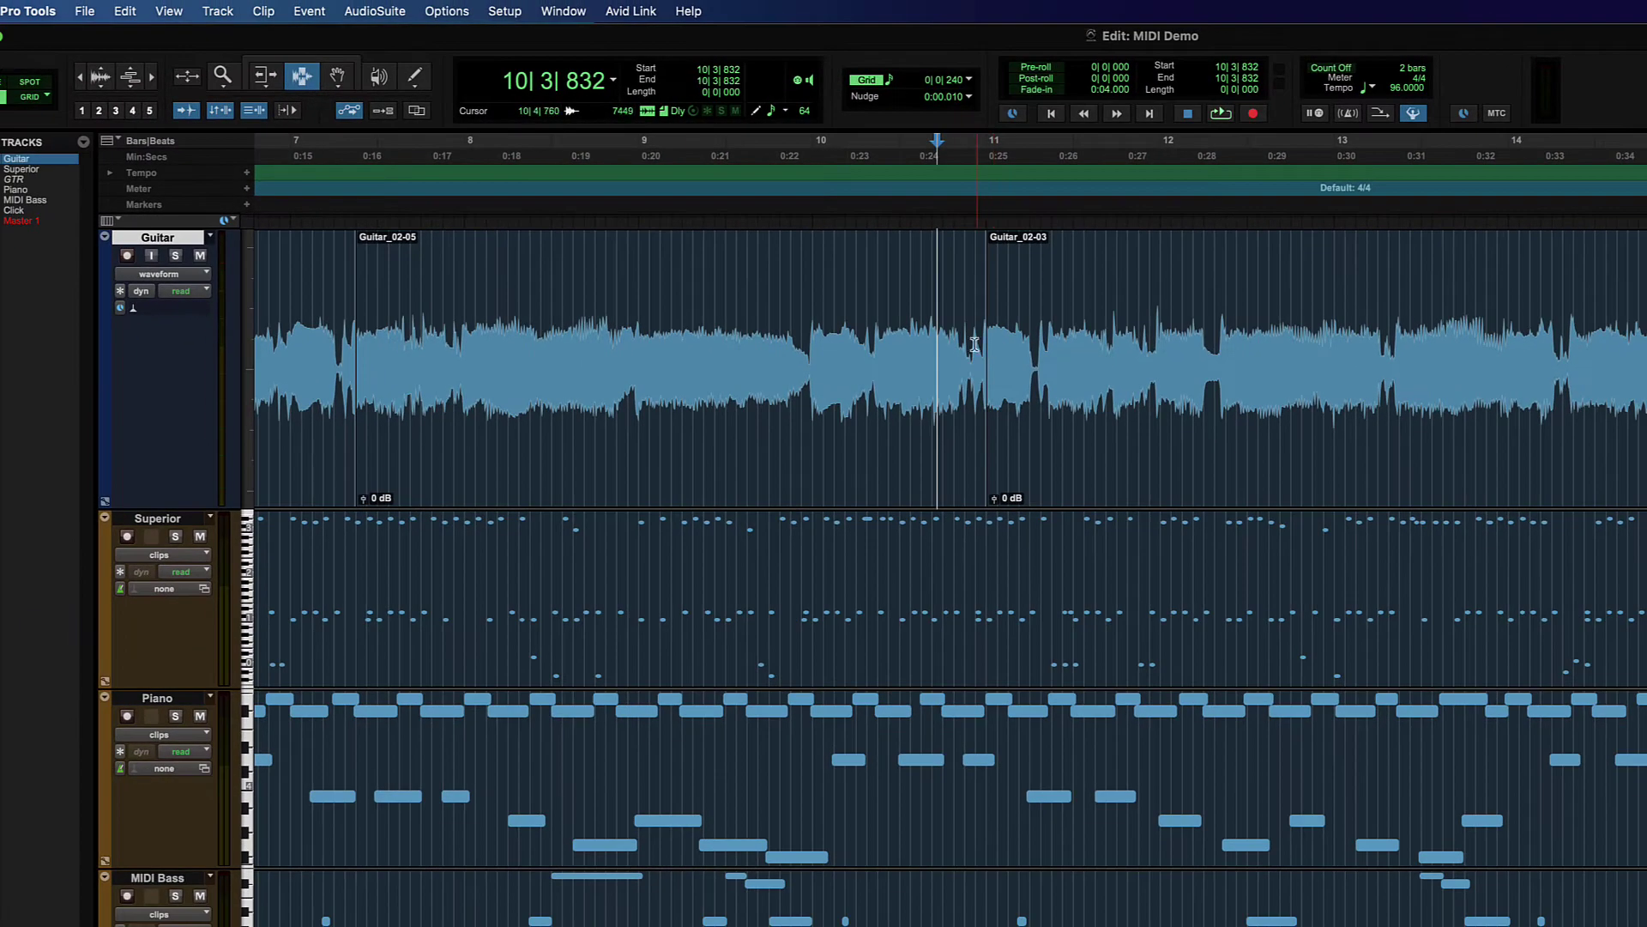
# Step: Select audio across the start of the Guitar_02-05 clip, review its Crossfade settings and cancel them
pyautogui.moveTo(964, 351); pyautogui.dragTo(1039, 347)
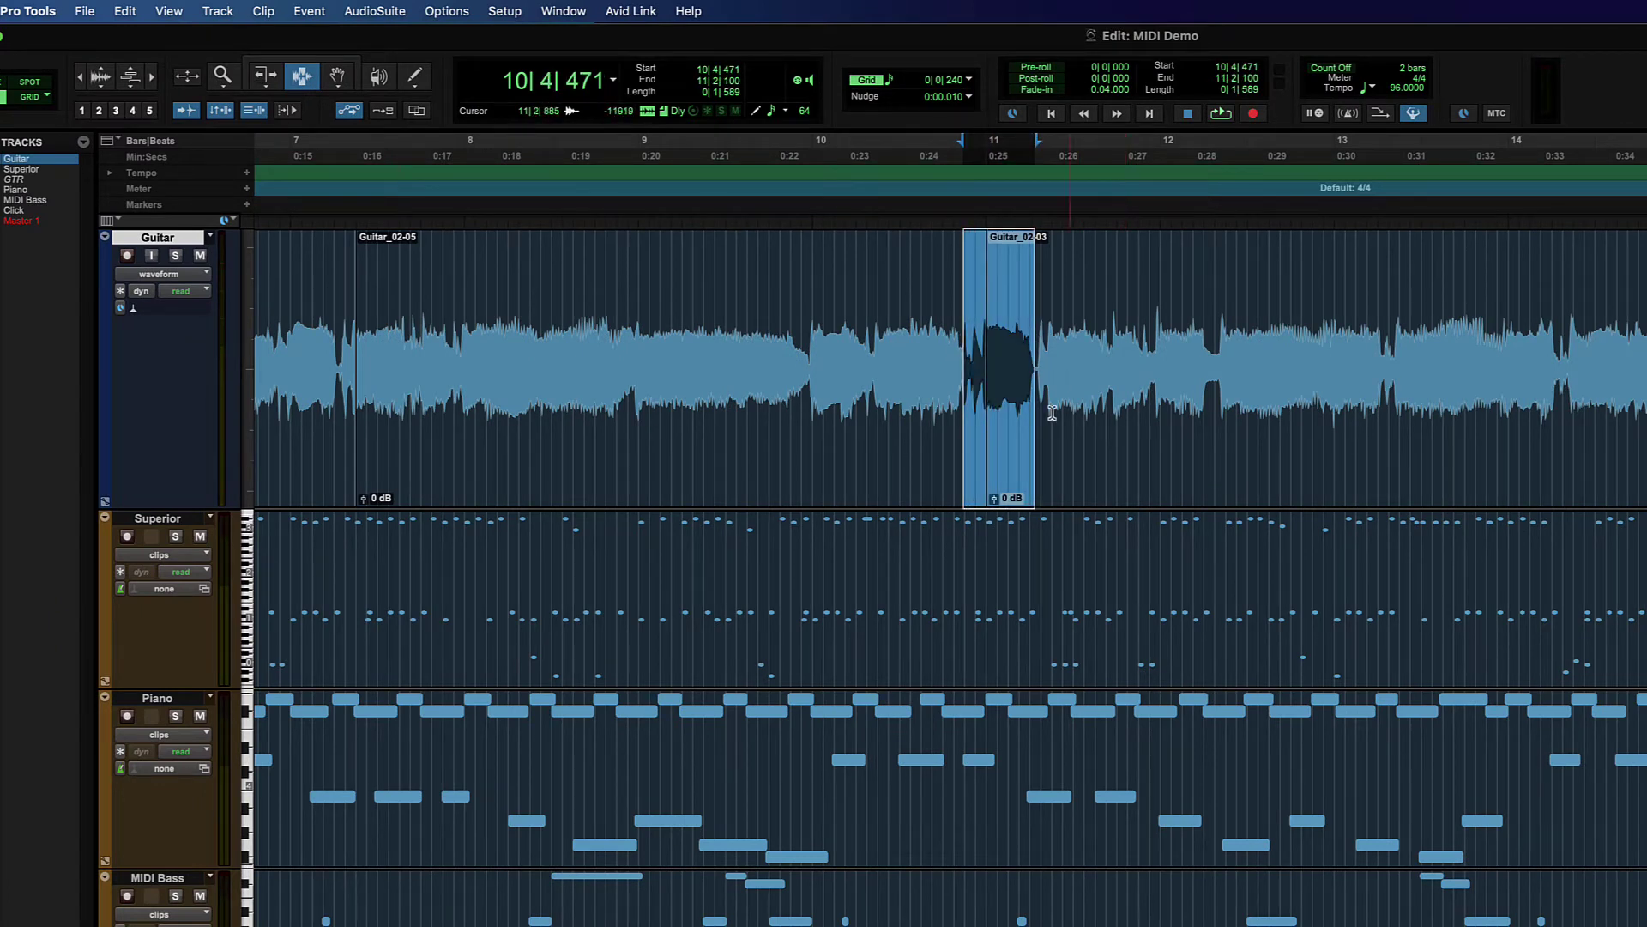
pyautogui.moveTo(340, 320); pyautogui.dragTo(401, 321)
pyautogui.moveTo(985, 346); pyautogui.dragTo(1024, 348)
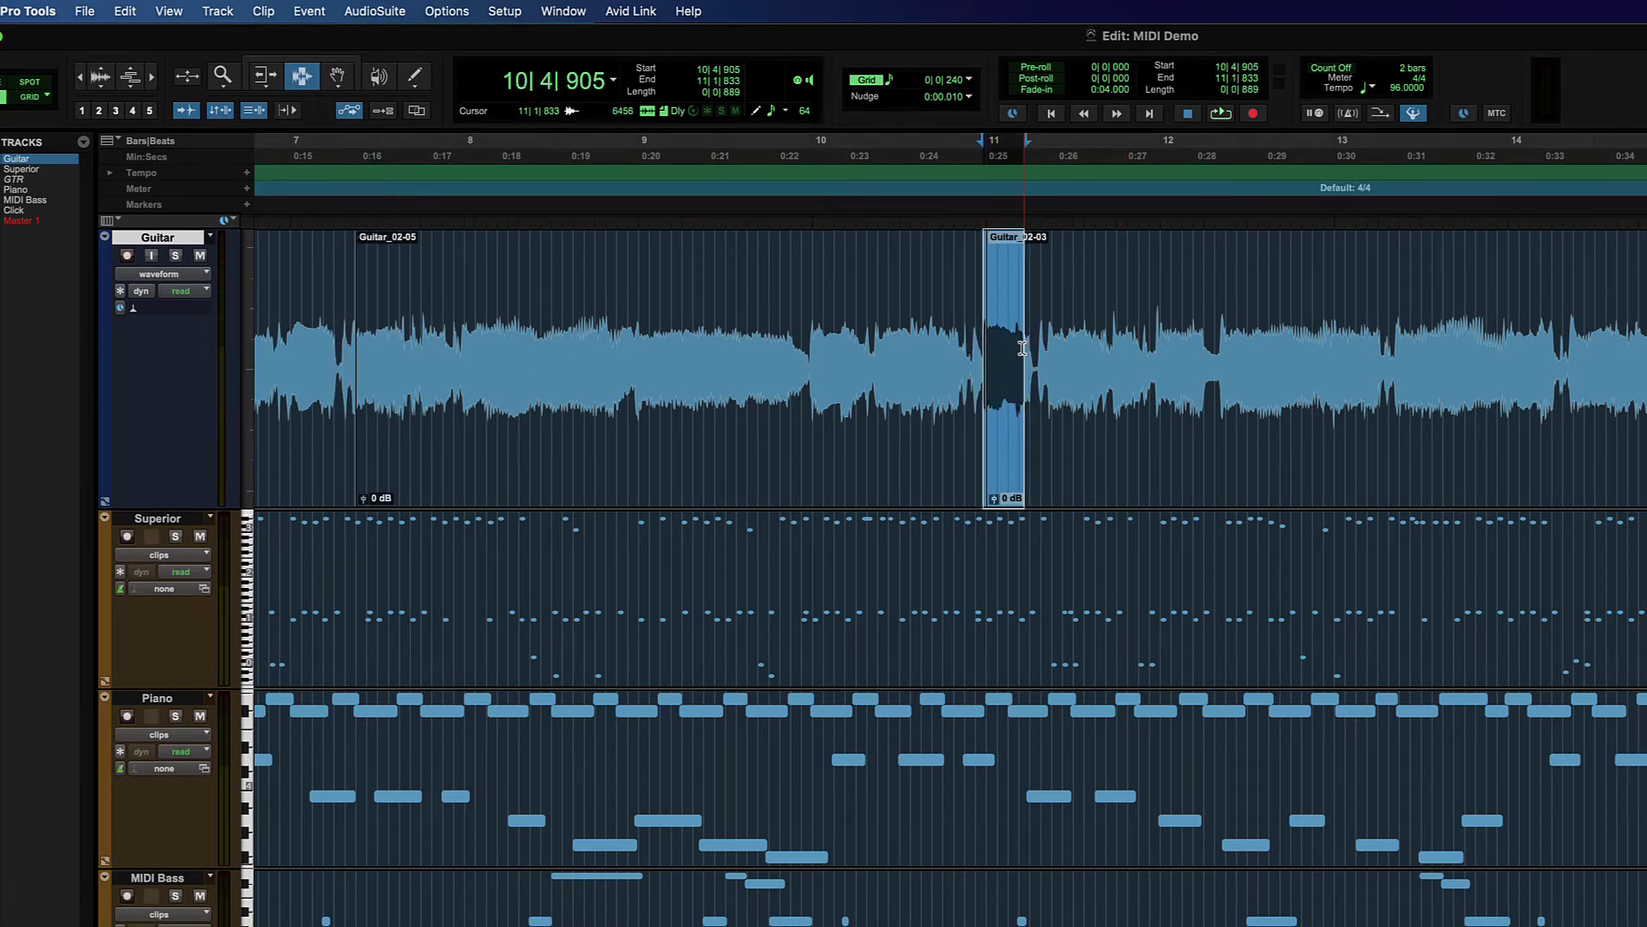
pyautogui.moveTo(331, 324); pyautogui.dragTo(394, 323)
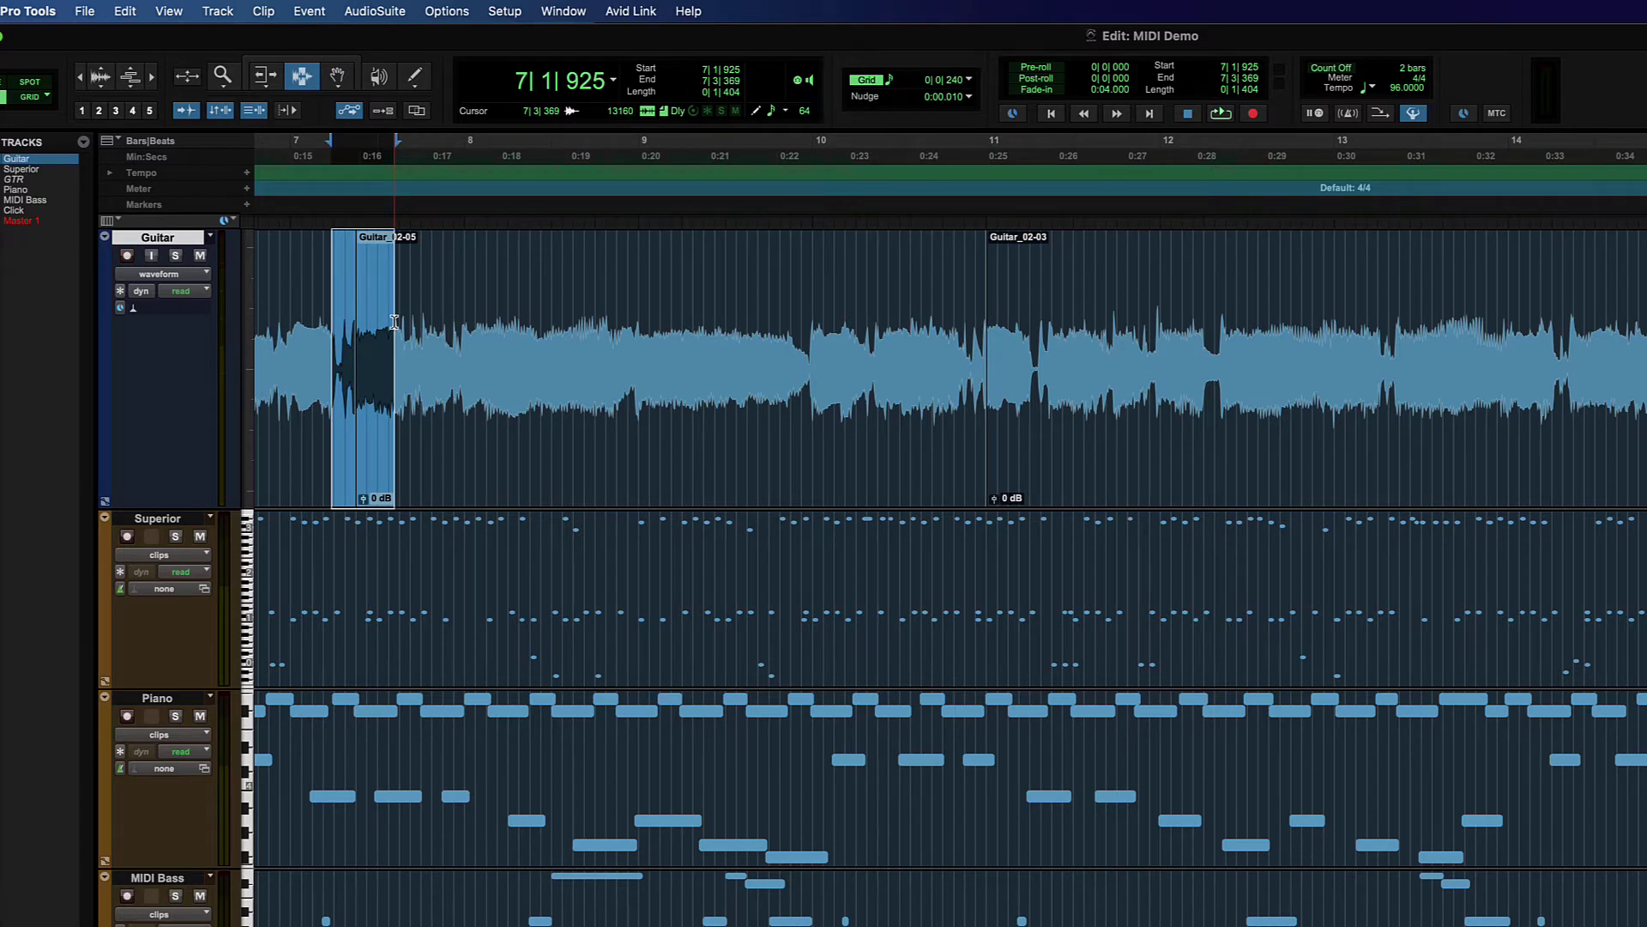
pyautogui.press('super+f')
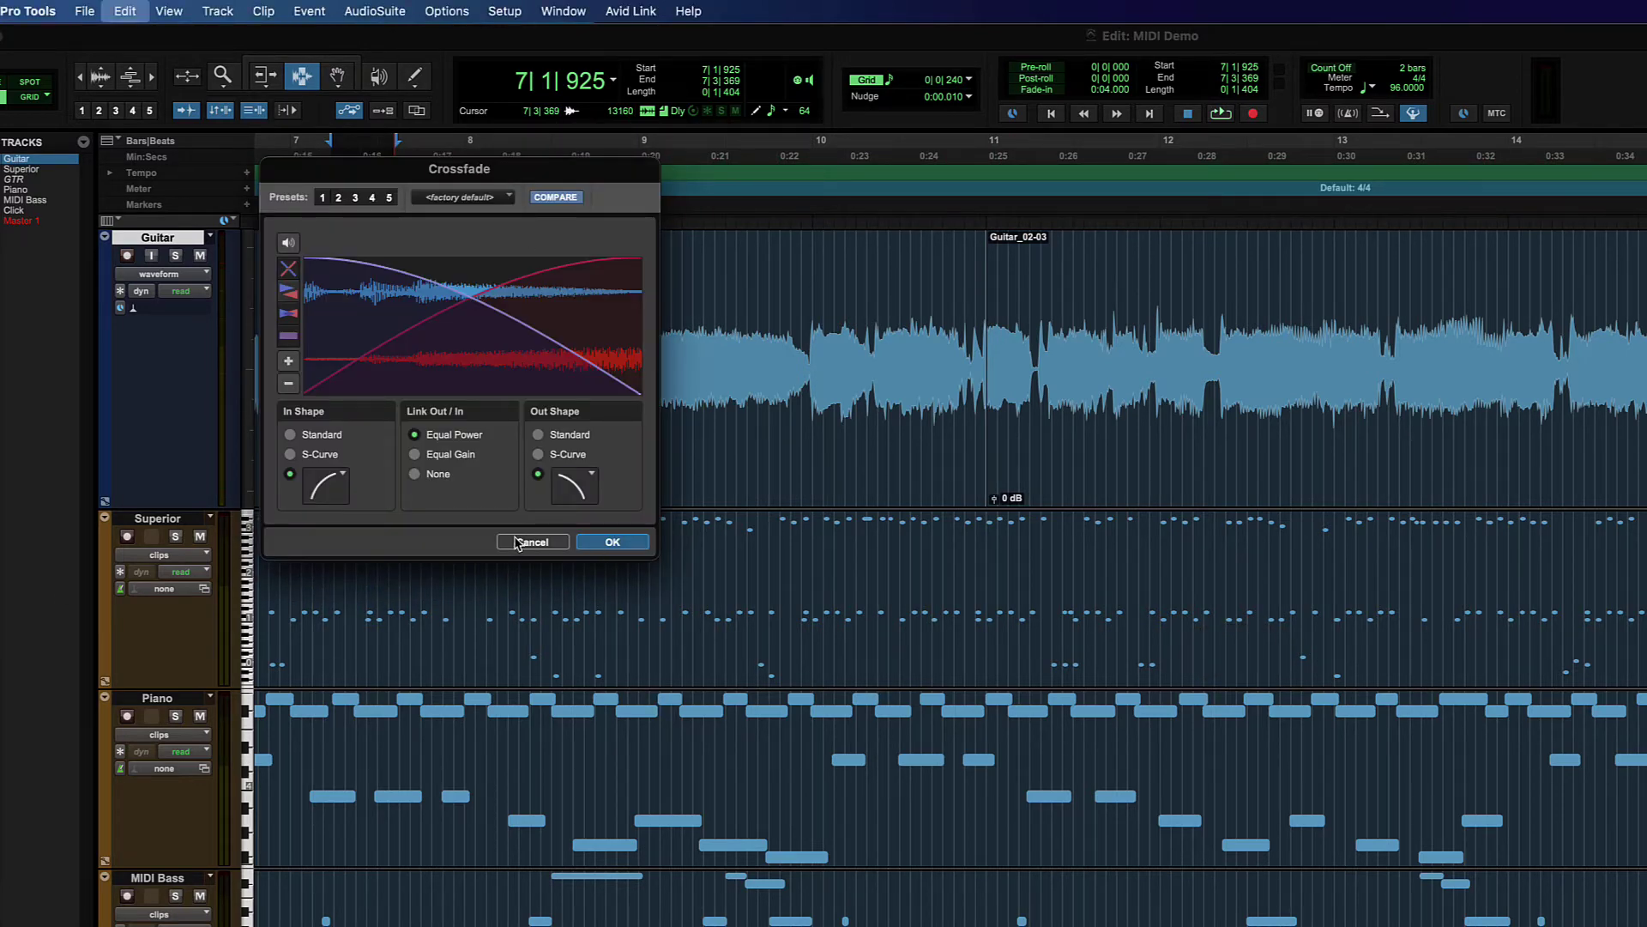
pyautogui.click(518, 543)
# Step: Delete the existing fade-out at the end of the Guitar_02-03 clip with the Grabber tool
pyautogui.click(1317, 318)
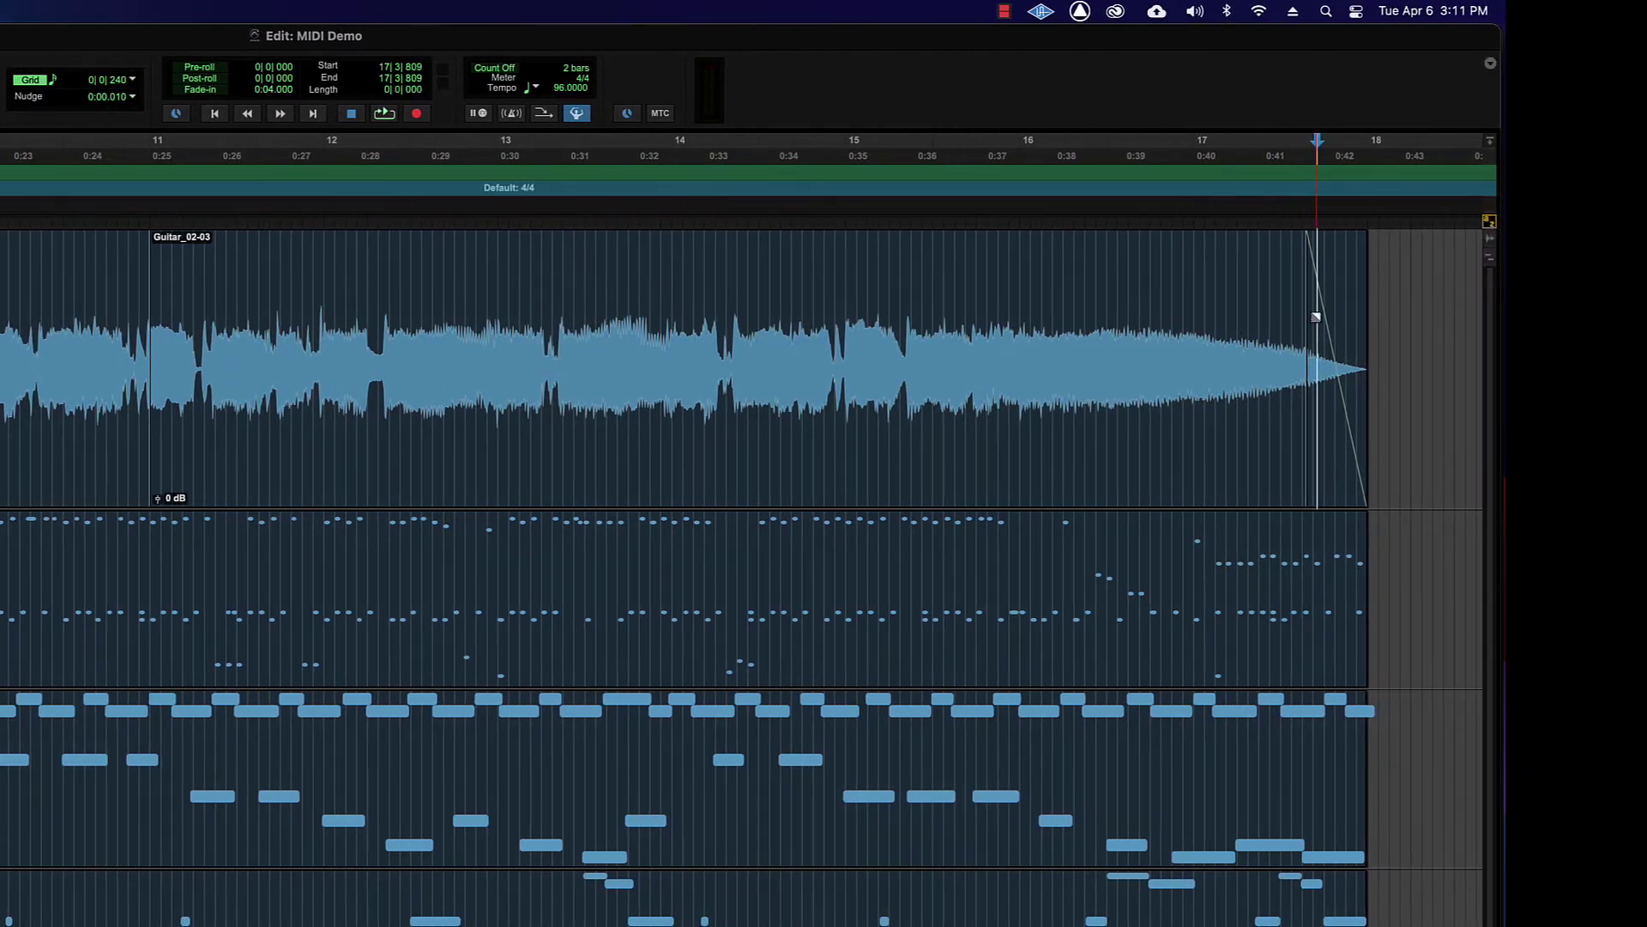
pyautogui.press('super+4')
pyautogui.click(1310, 323)
pyautogui.press('Delete')
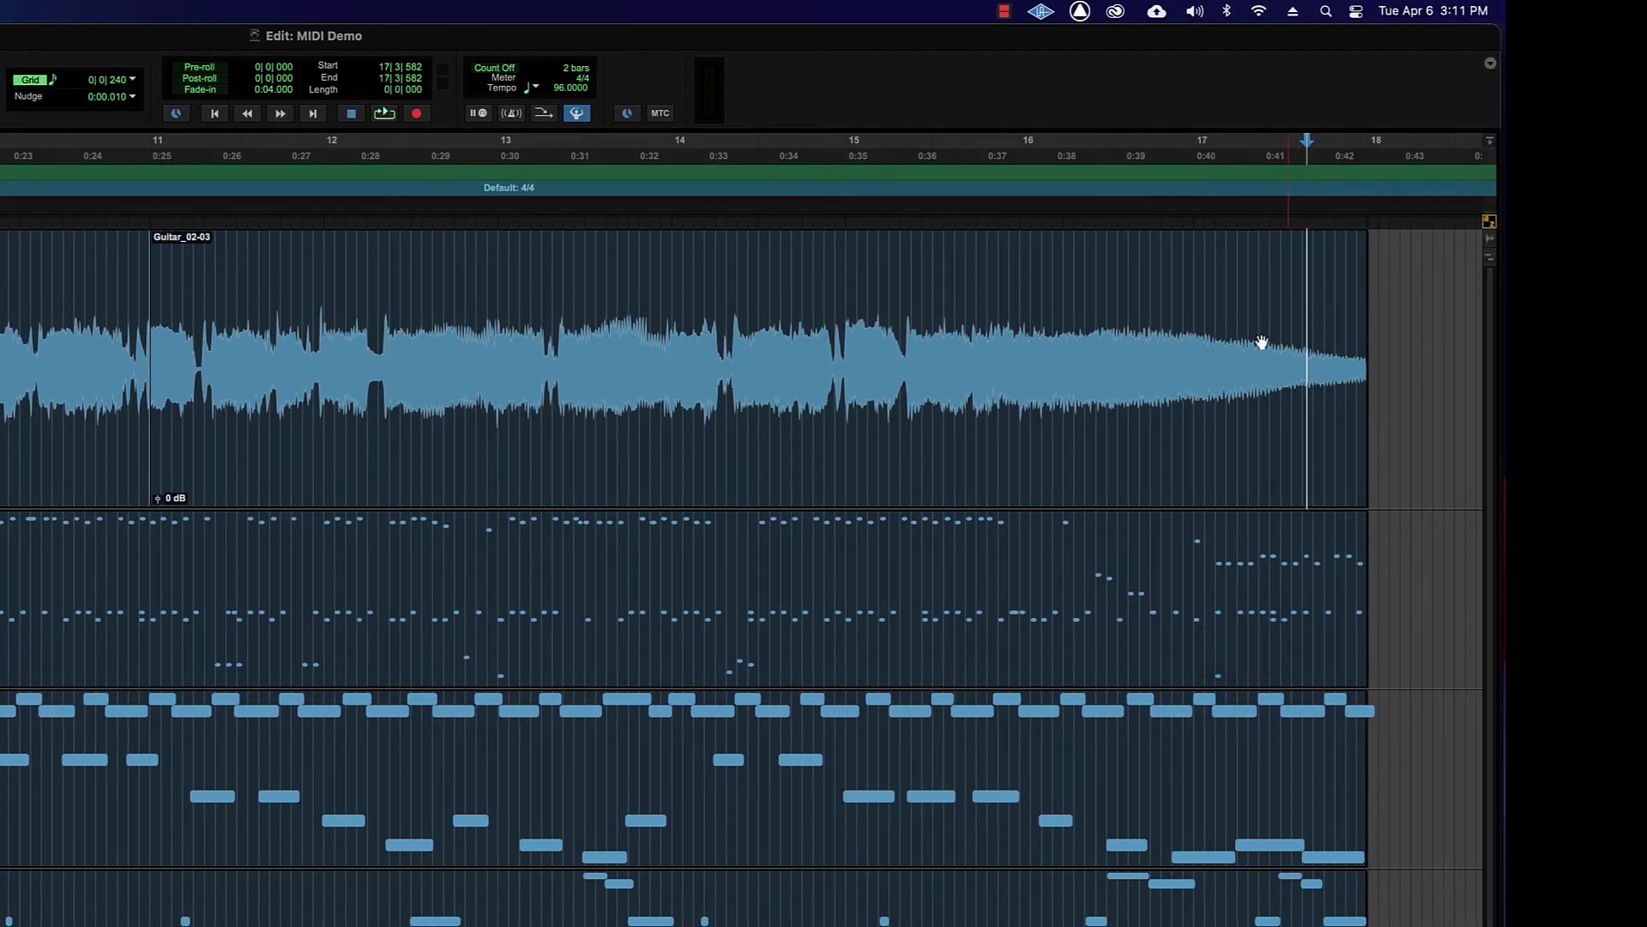
# Step: Open the Fade Out settings for the Guitar_02-03 clip's tail, 17|3|024 to 18|1|645, and audition the fade
pyautogui.press('super+3')
pyautogui.moveTo(1285, 356); pyautogui.dragTo(1390, 374)
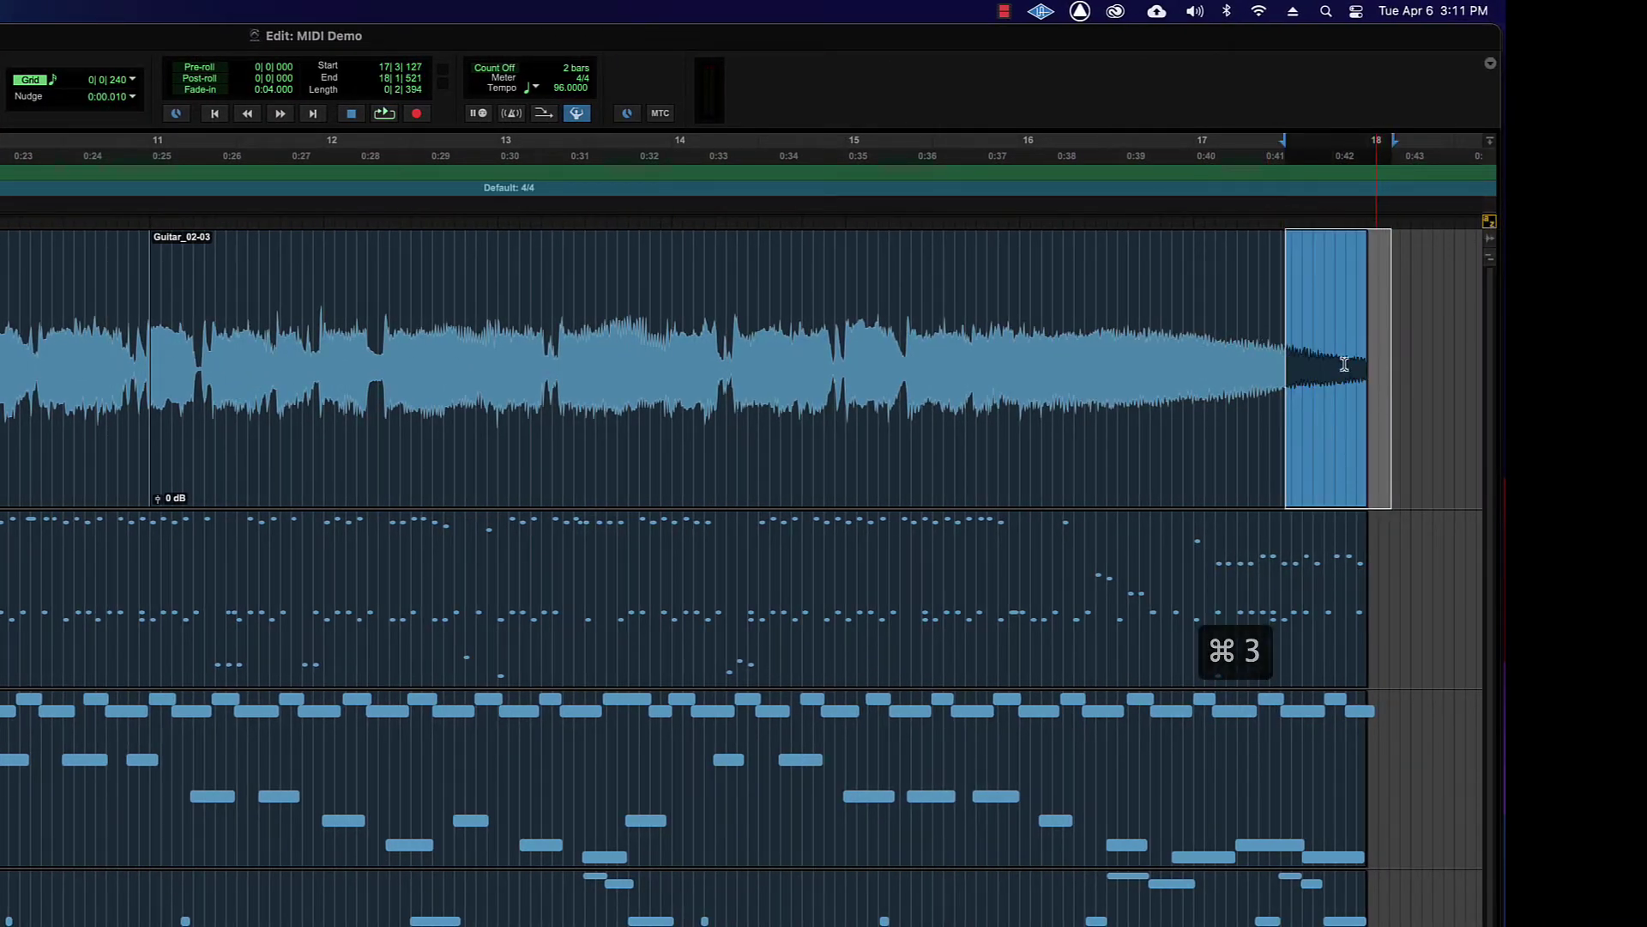
pyautogui.press('super+f')
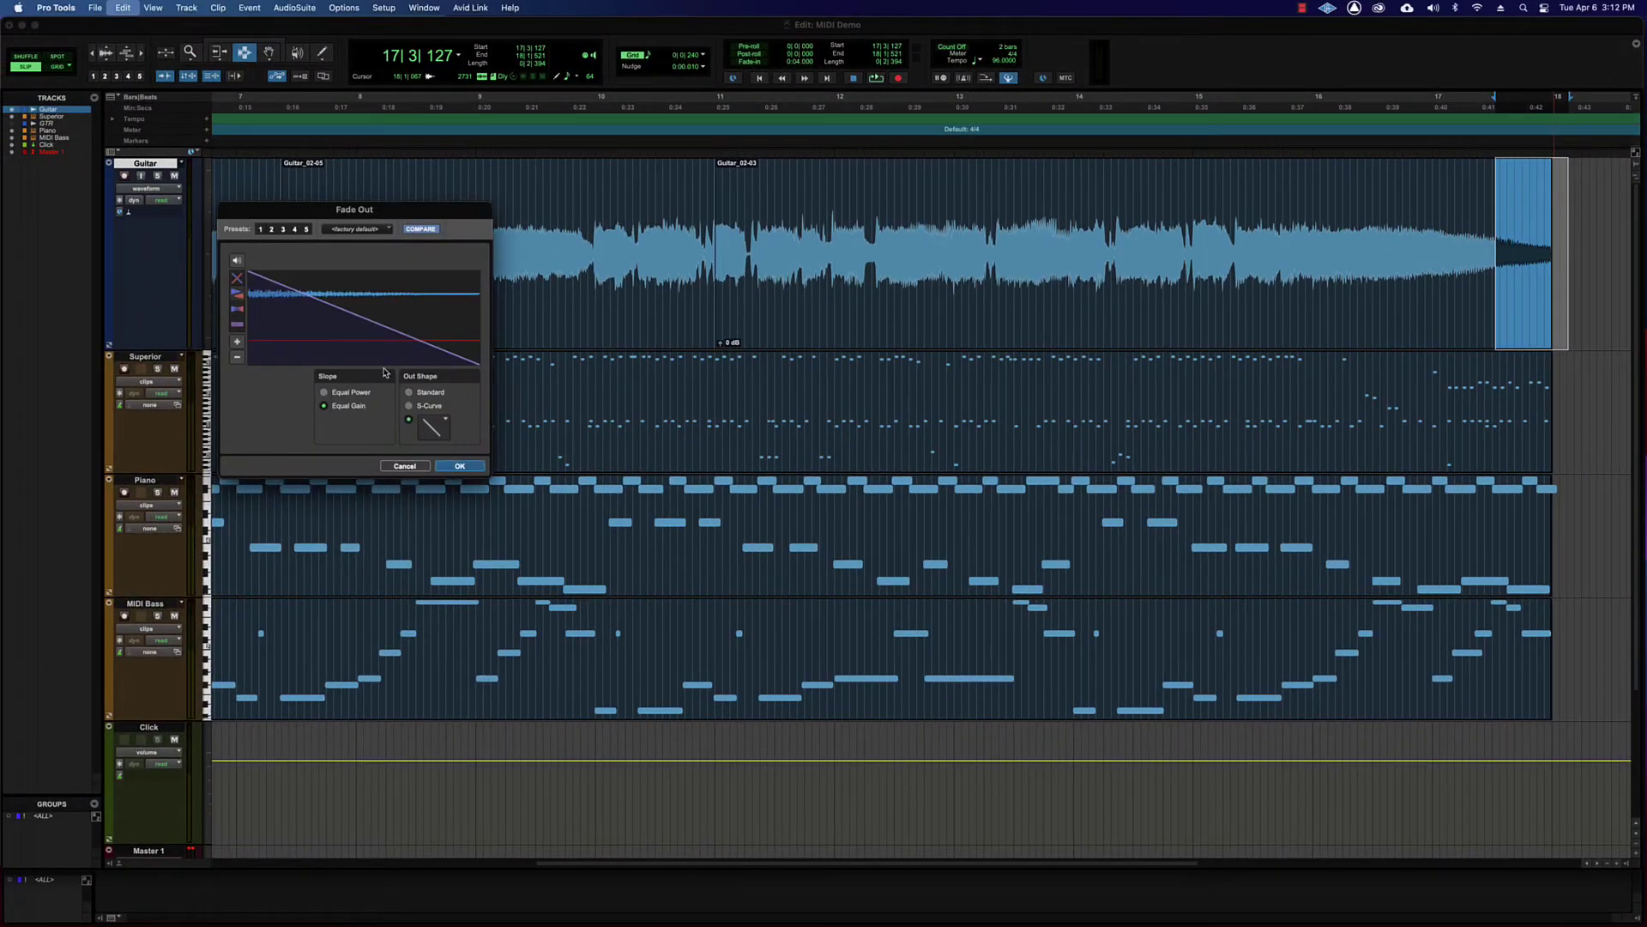
pyautogui.click(405, 465)
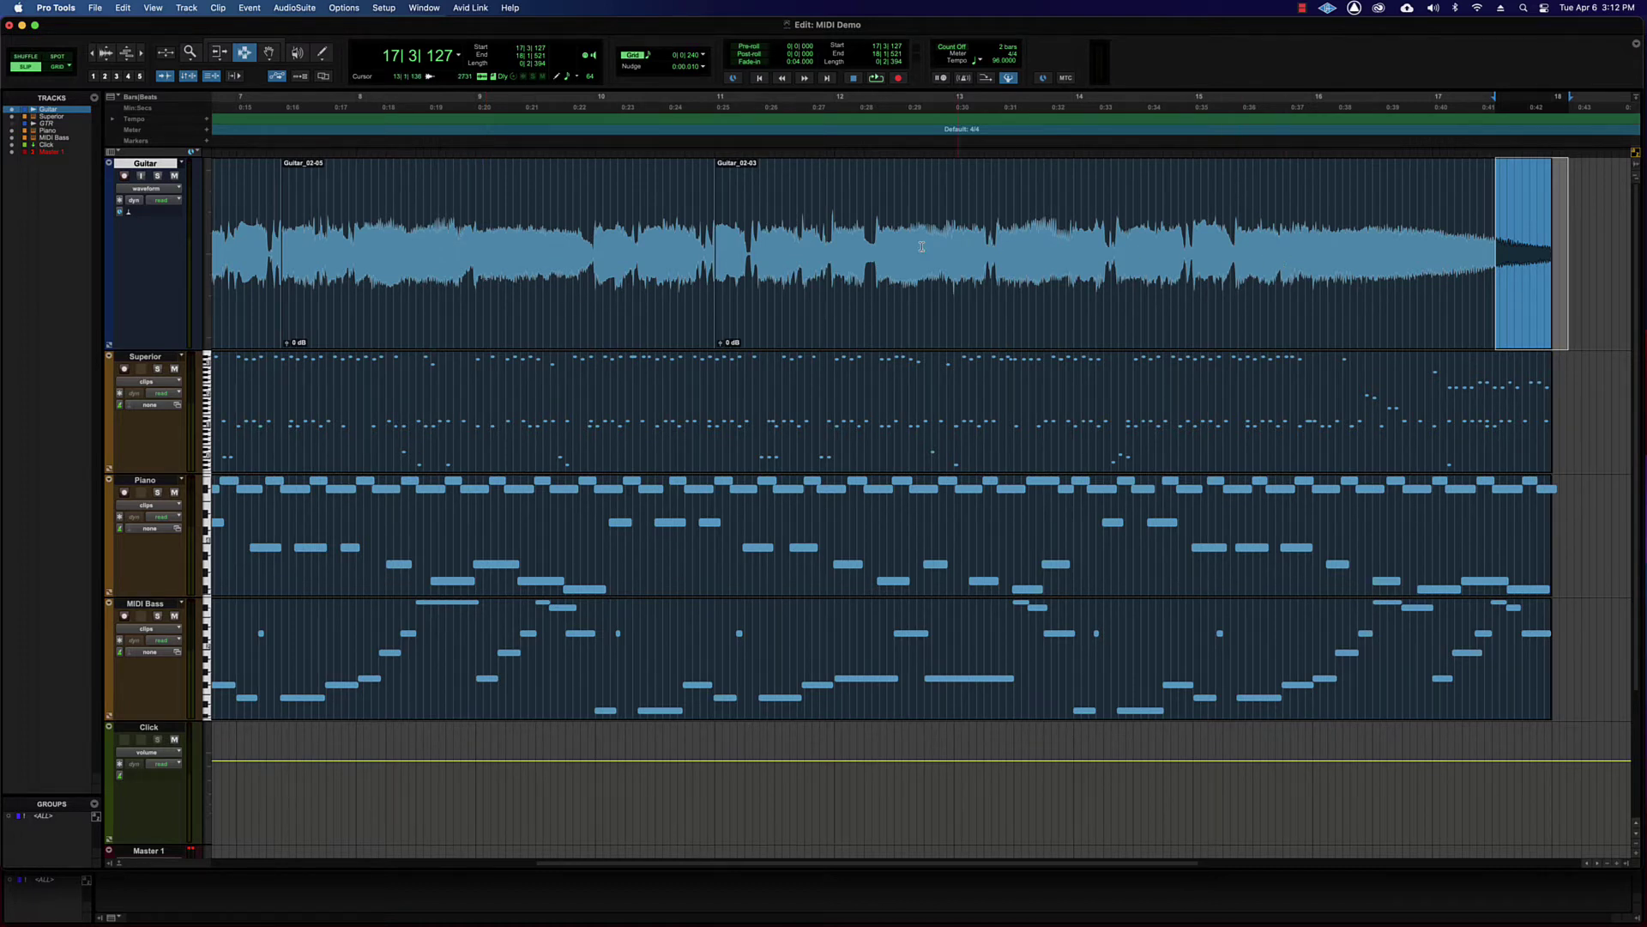
pyautogui.press('super+f')
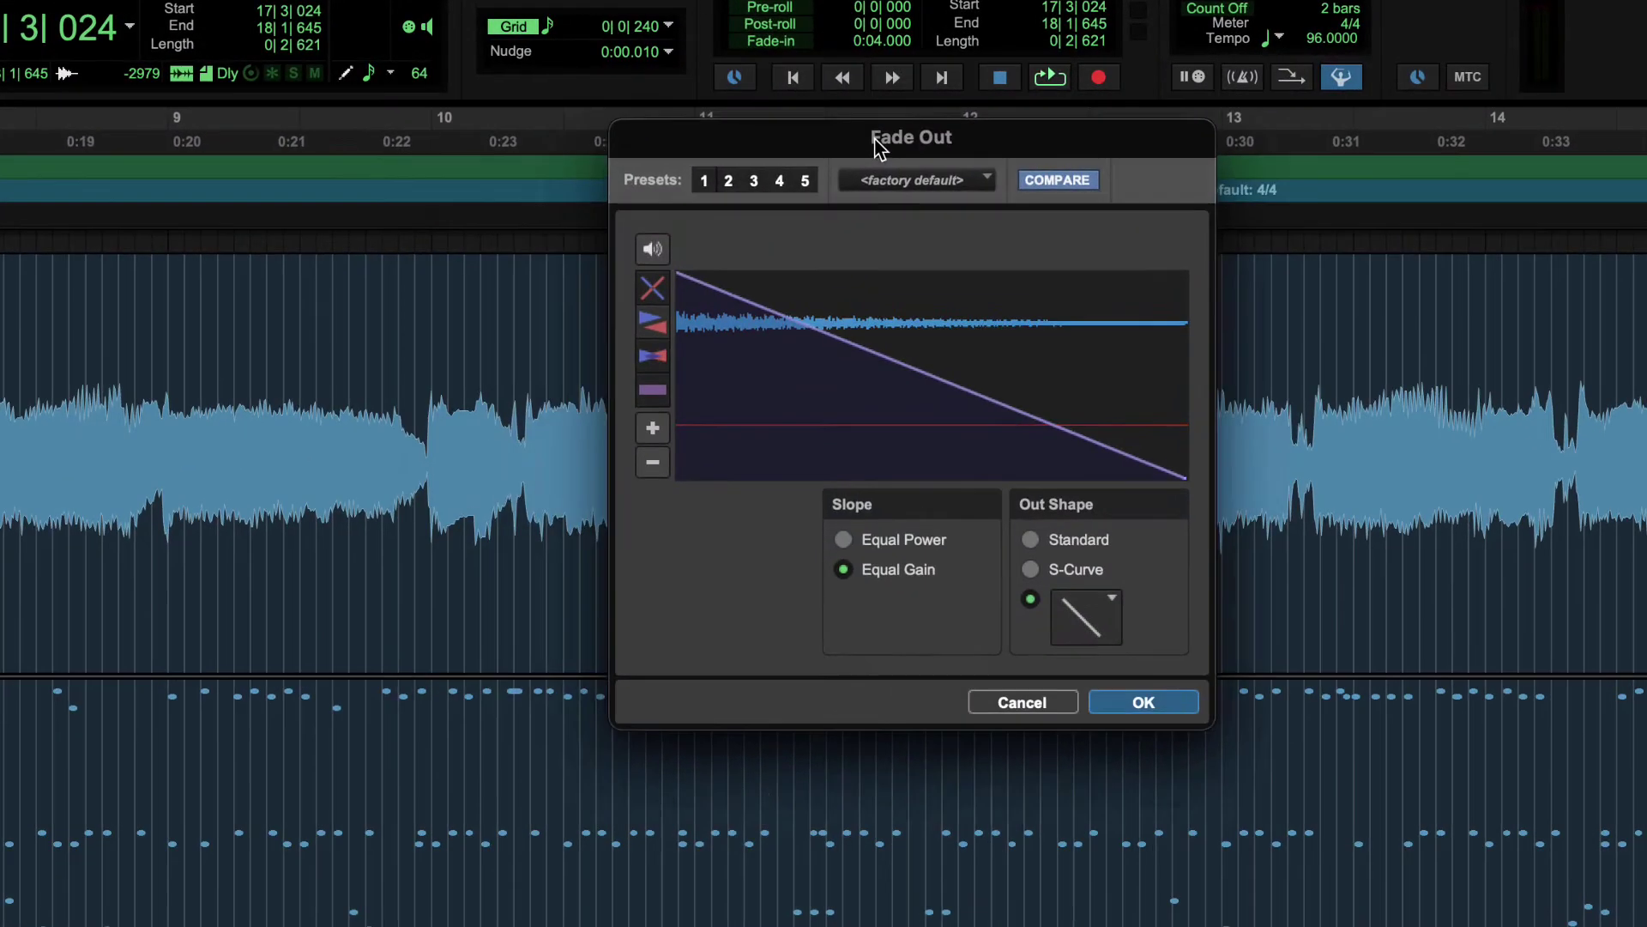
pyautogui.moveTo(799, 106); pyautogui.dragTo(689, 133)
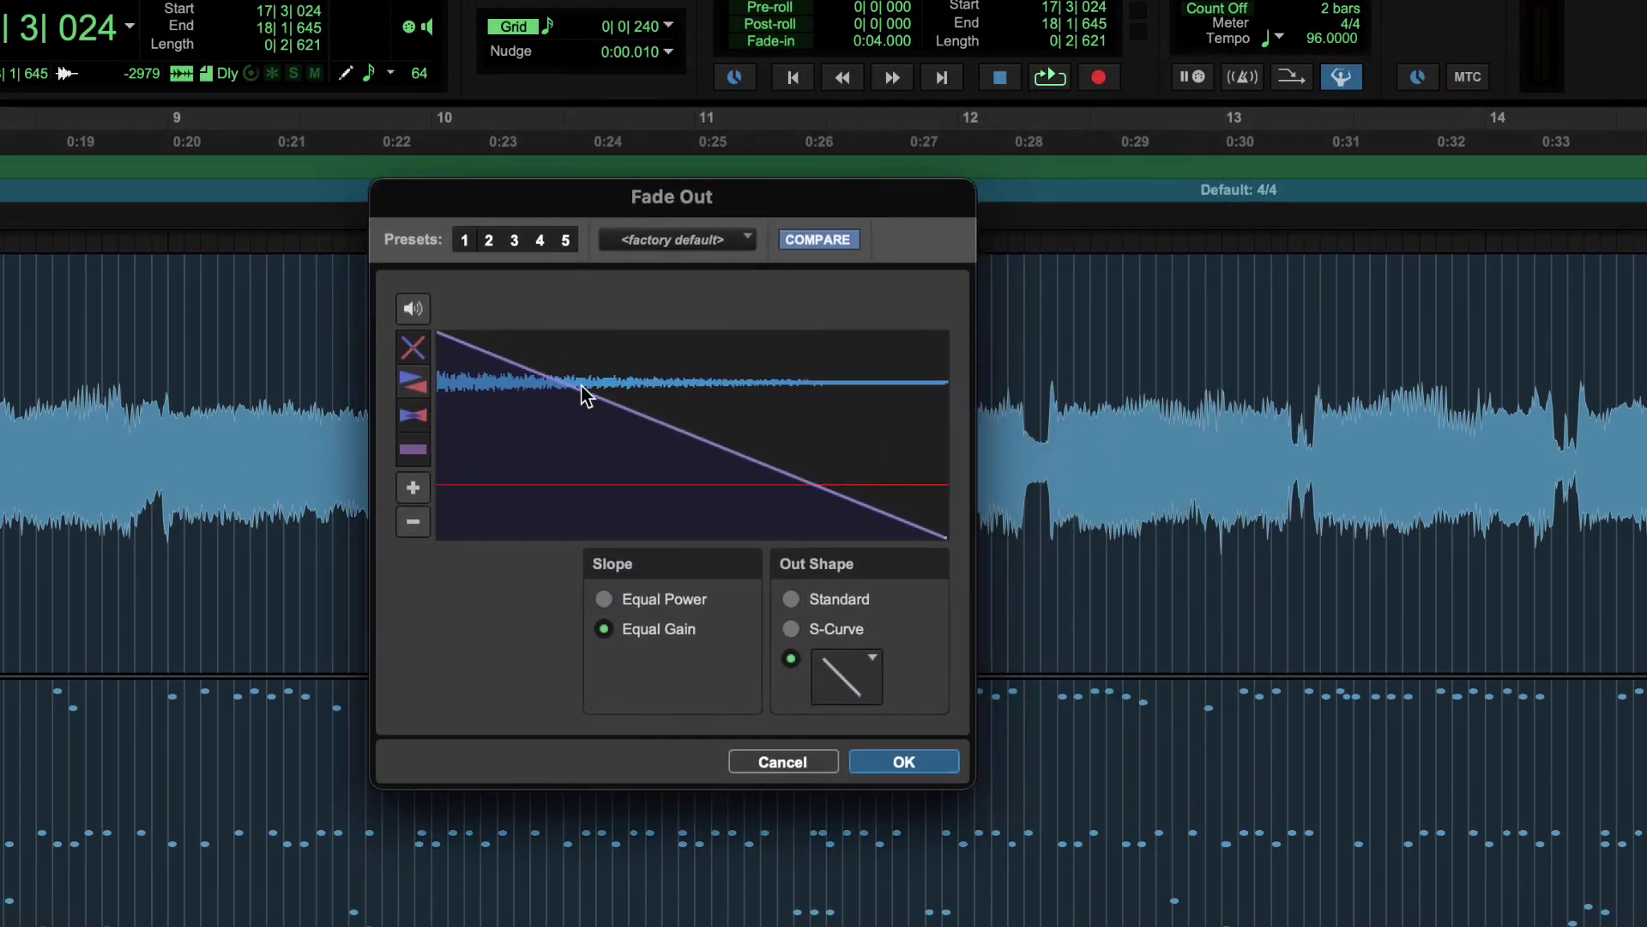
pyautogui.click(414, 311)
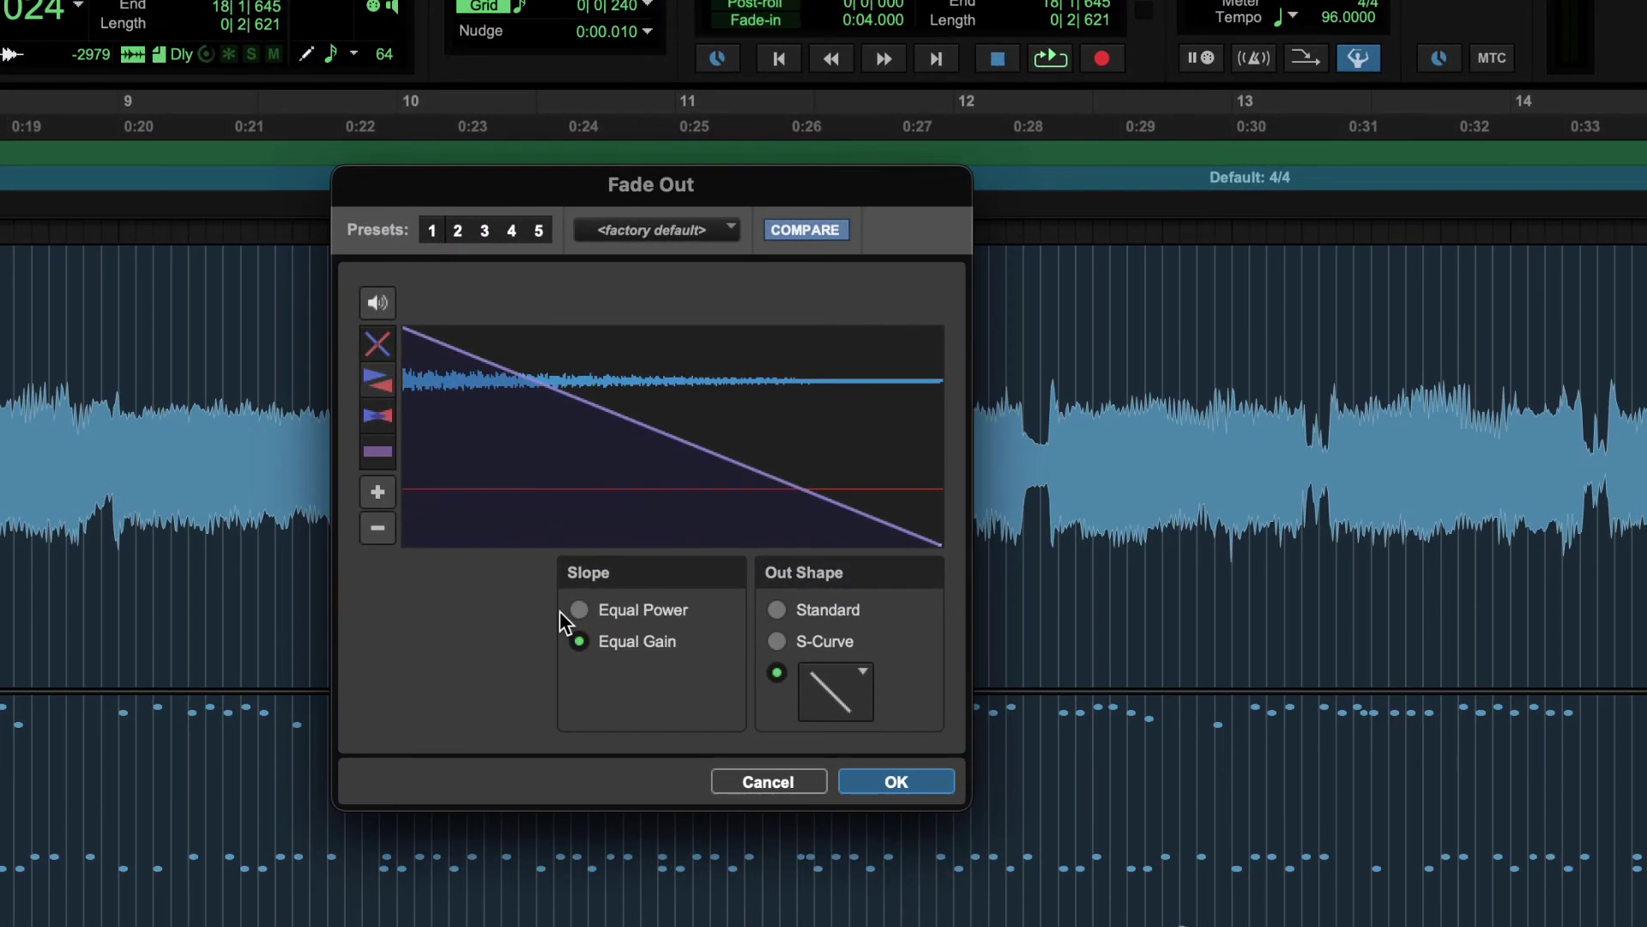
# Step: Try the Equal Power slope for the fade-out and return to Equal Gain
pyautogui.click(275, 457)
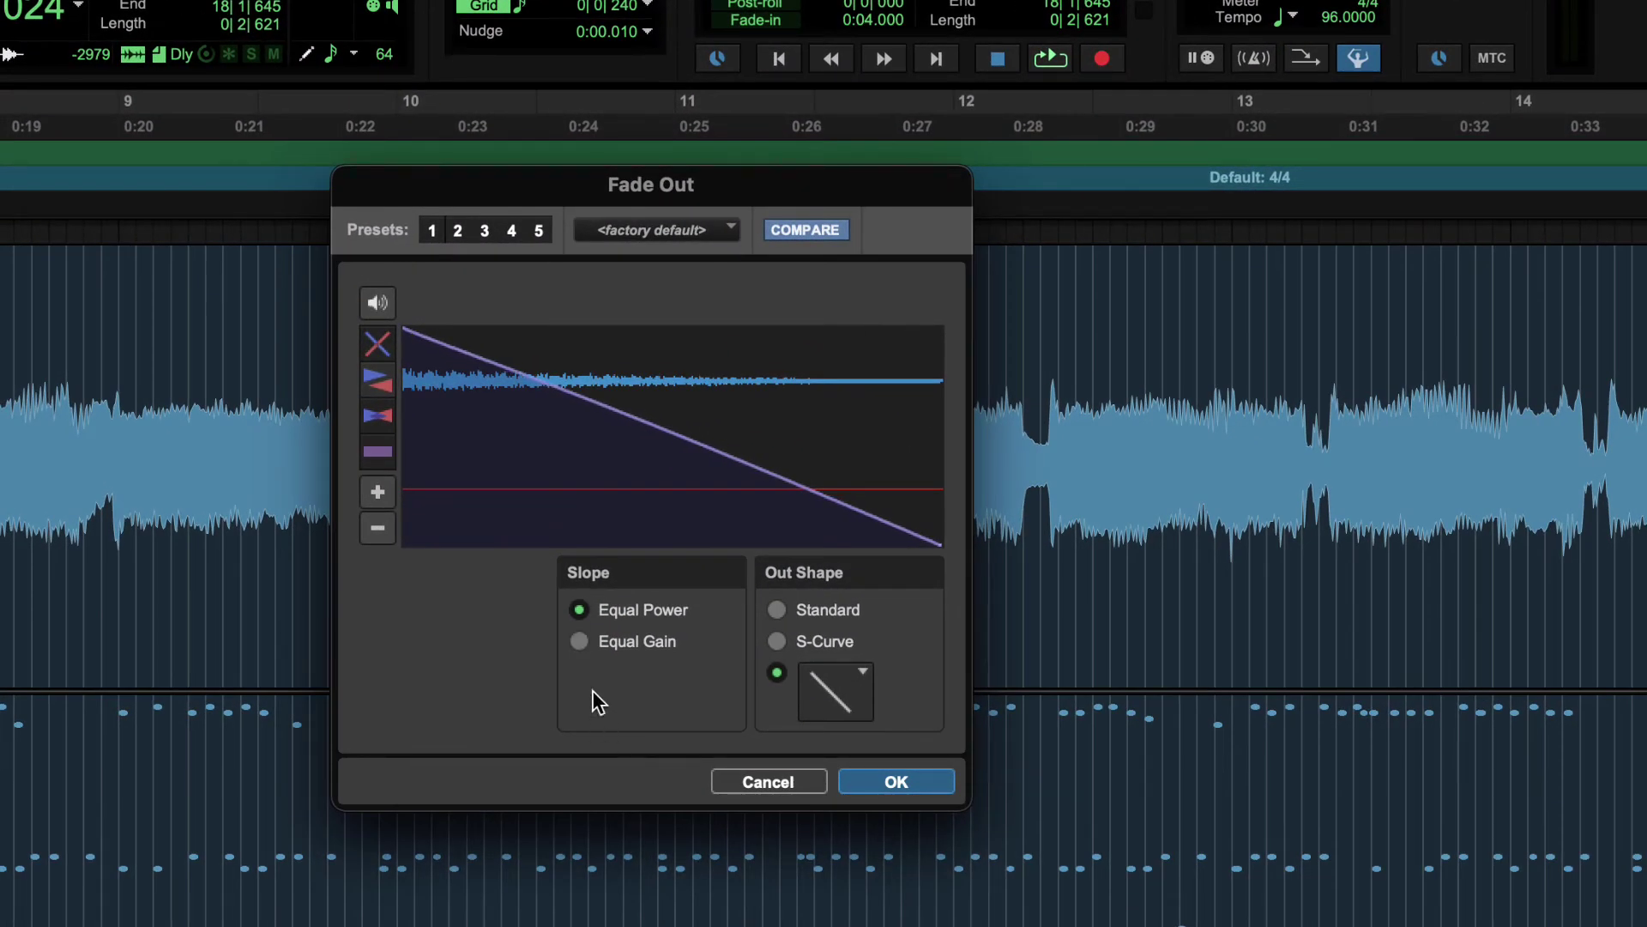
pyautogui.click(579, 642)
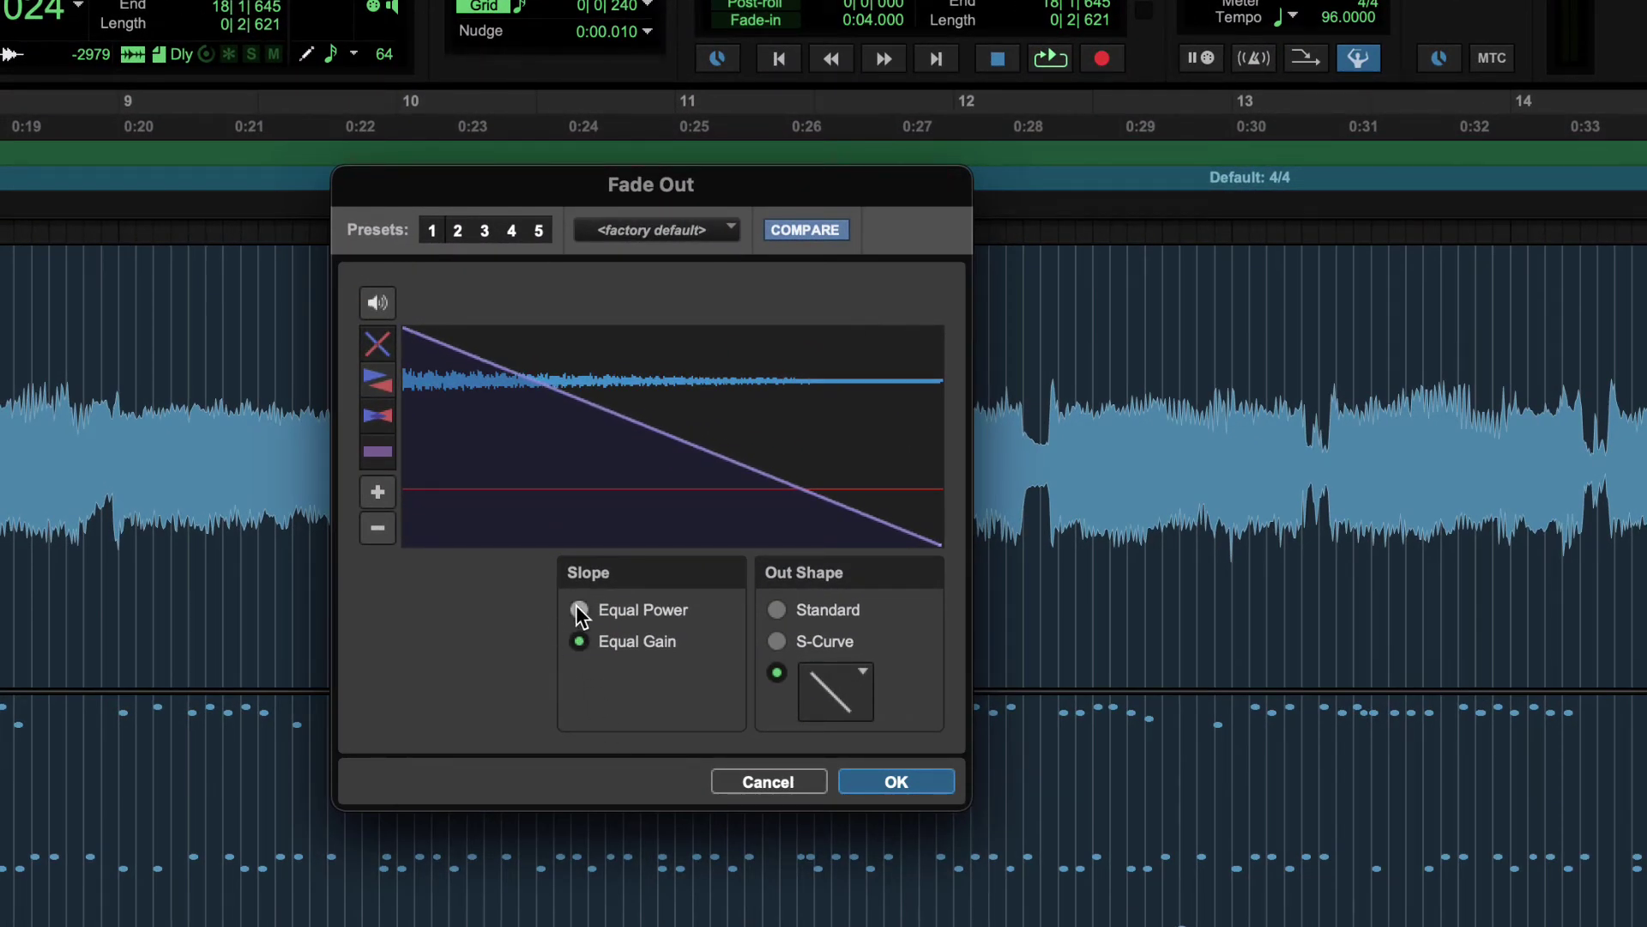
pyautogui.click(579, 610)
pyautogui.click(579, 642)
# Step: Try the Standard out shape and a reshaped S-Curve, and audition the resulting fade-out
pyautogui.click(776, 610)
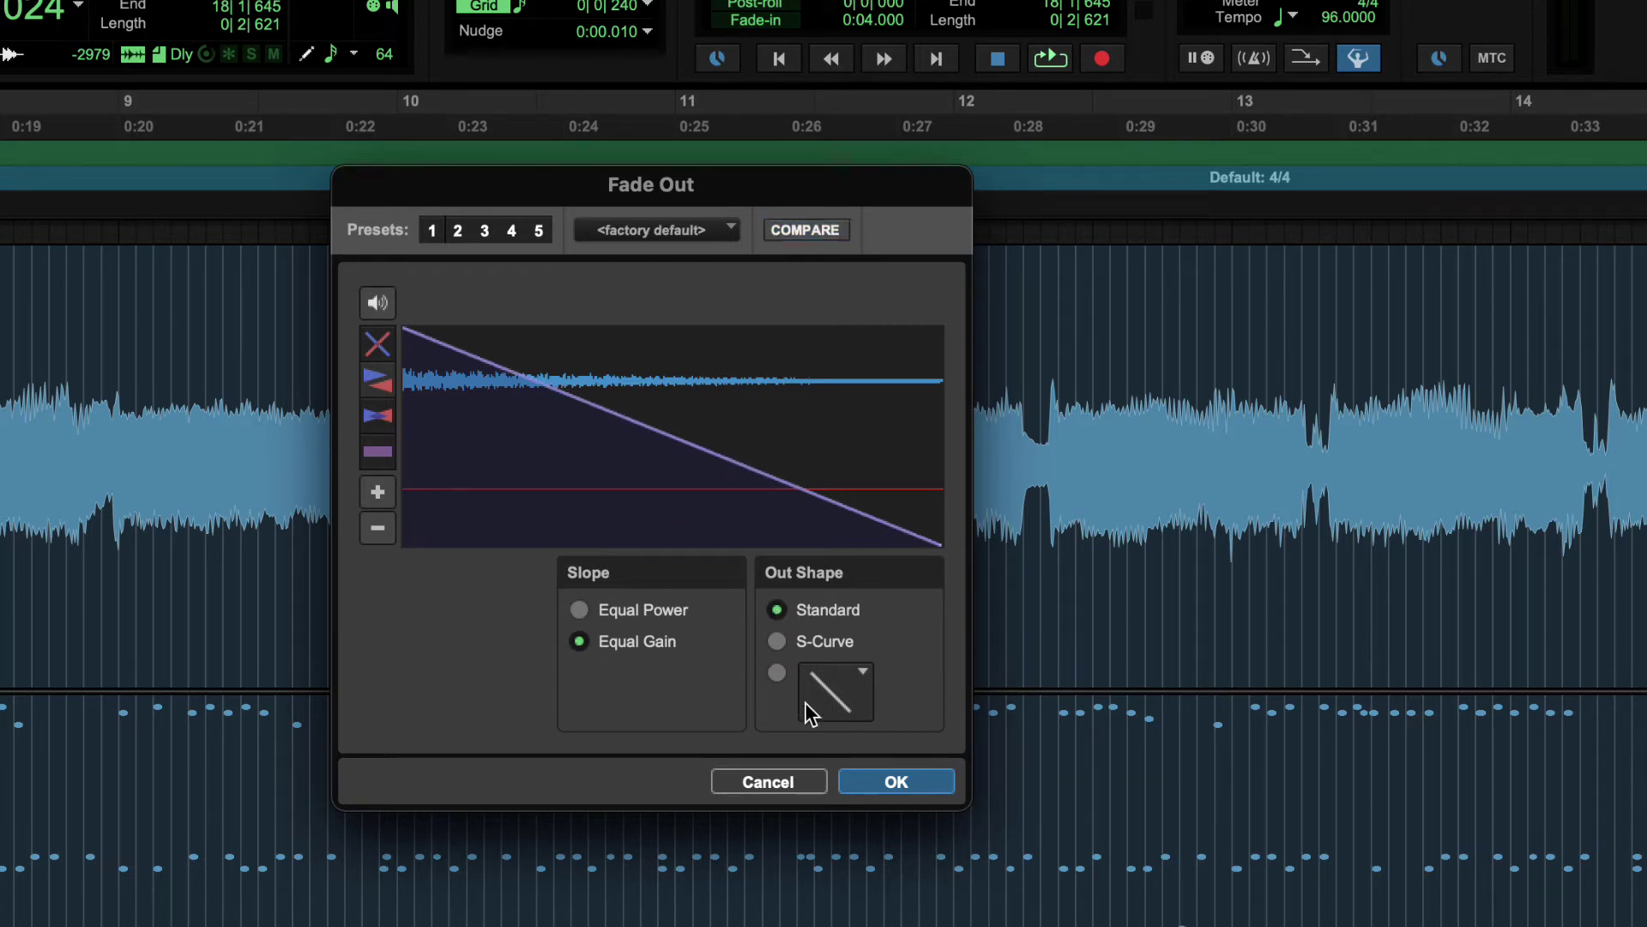
pyautogui.click(776, 641)
pyautogui.moveTo(629, 380); pyautogui.dragTo(557, 399)
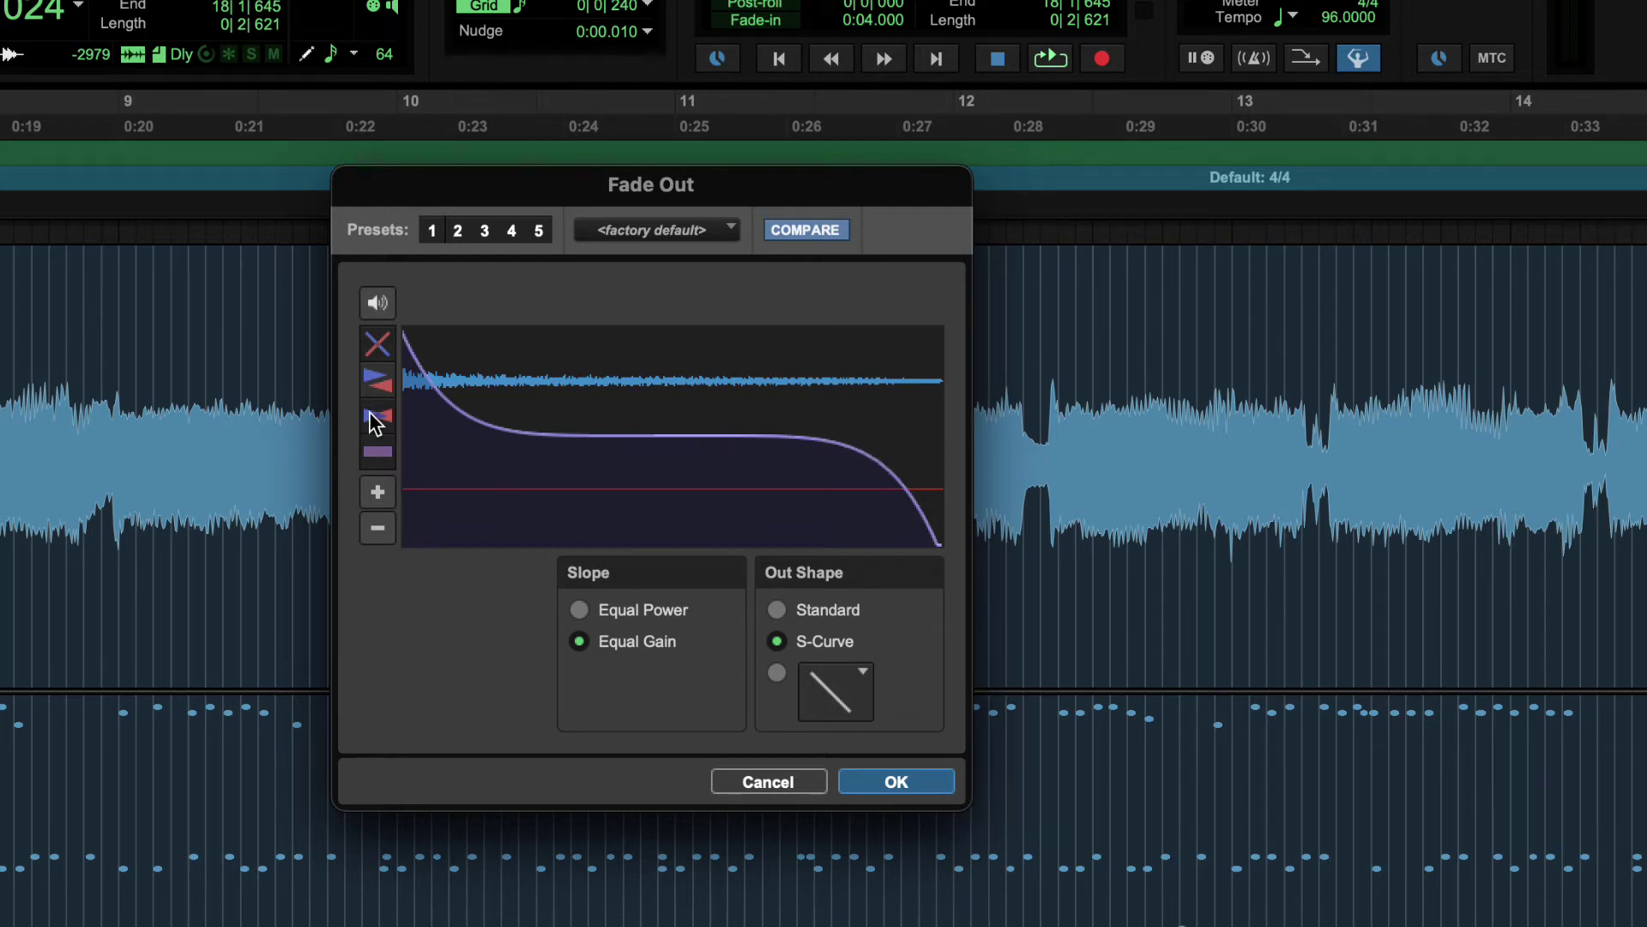
pyautogui.click(378, 302)
# Step: Bend the Standard fade-out curve, try a reshaped S-Curve, and return to the Standard shape
pyautogui.moveTo(682, 441); pyautogui.dragTo(758, 414)
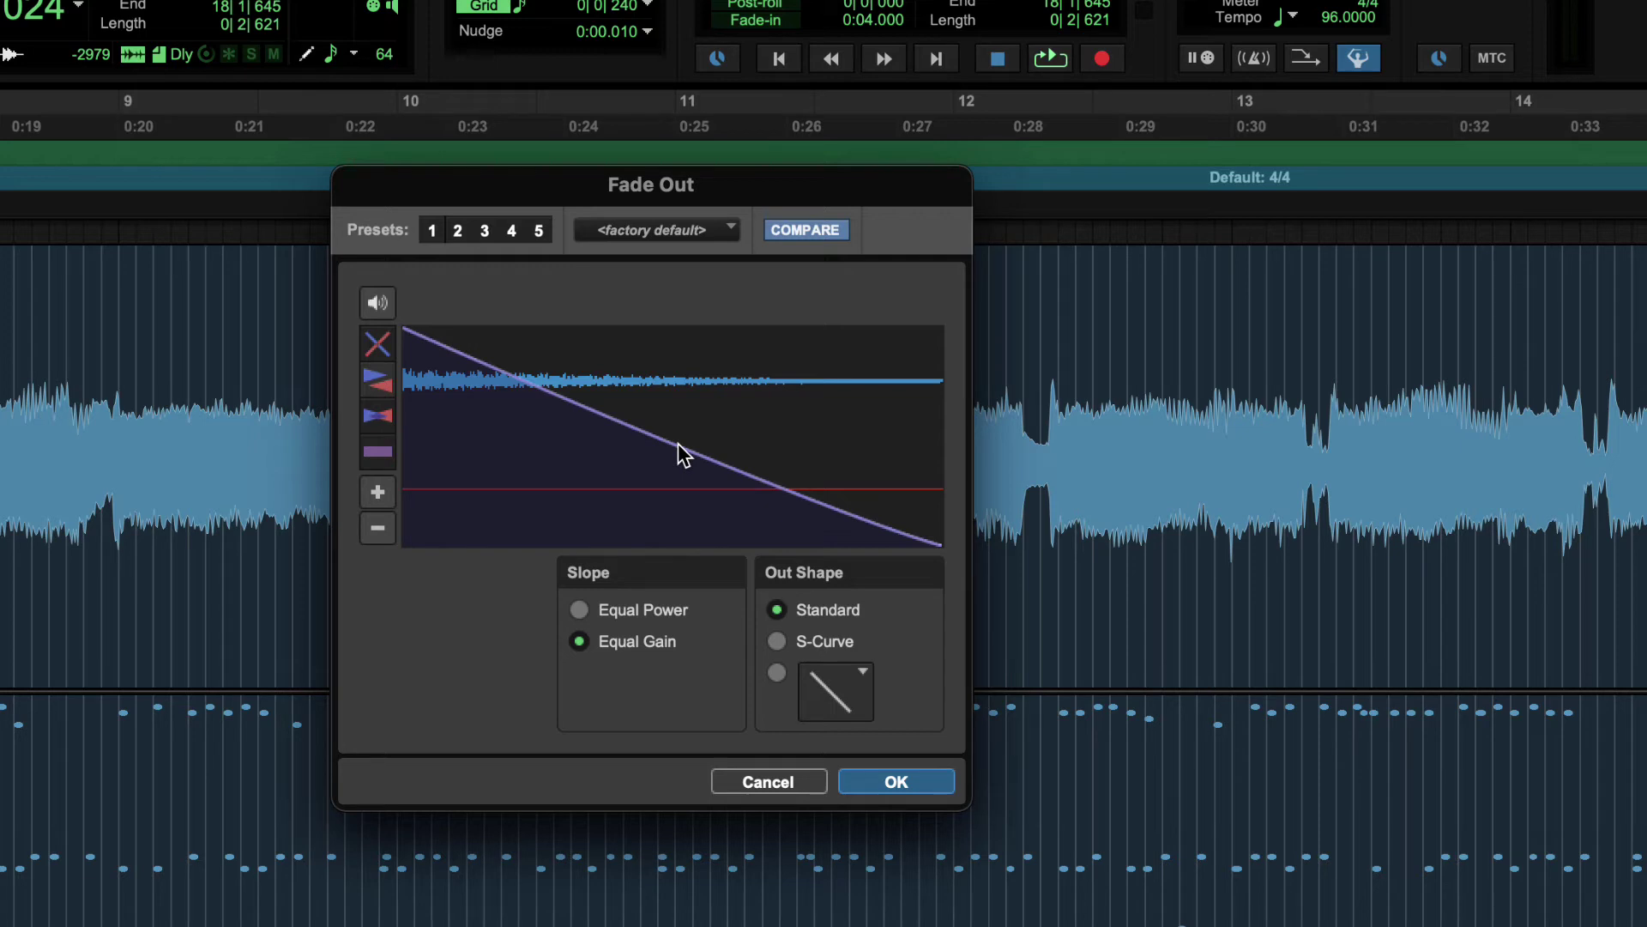
pyautogui.moveTo(725, 463); pyautogui.dragTo(724, 525)
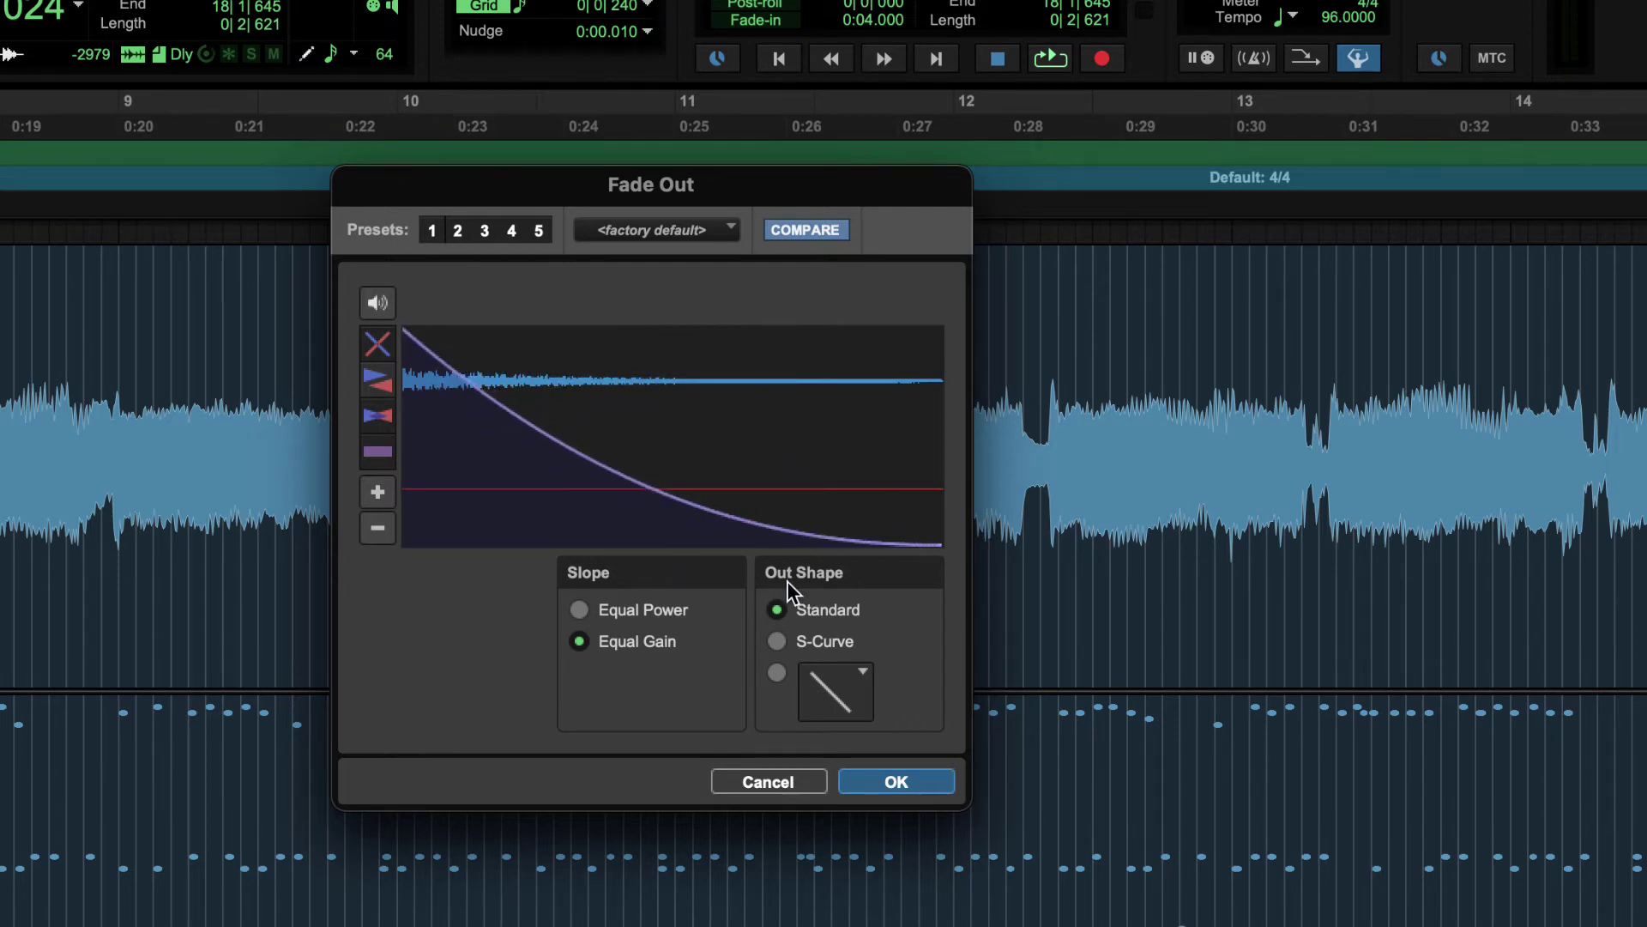
pyautogui.click(776, 641)
pyautogui.moveTo(621, 448); pyautogui.dragTo(621, 401)
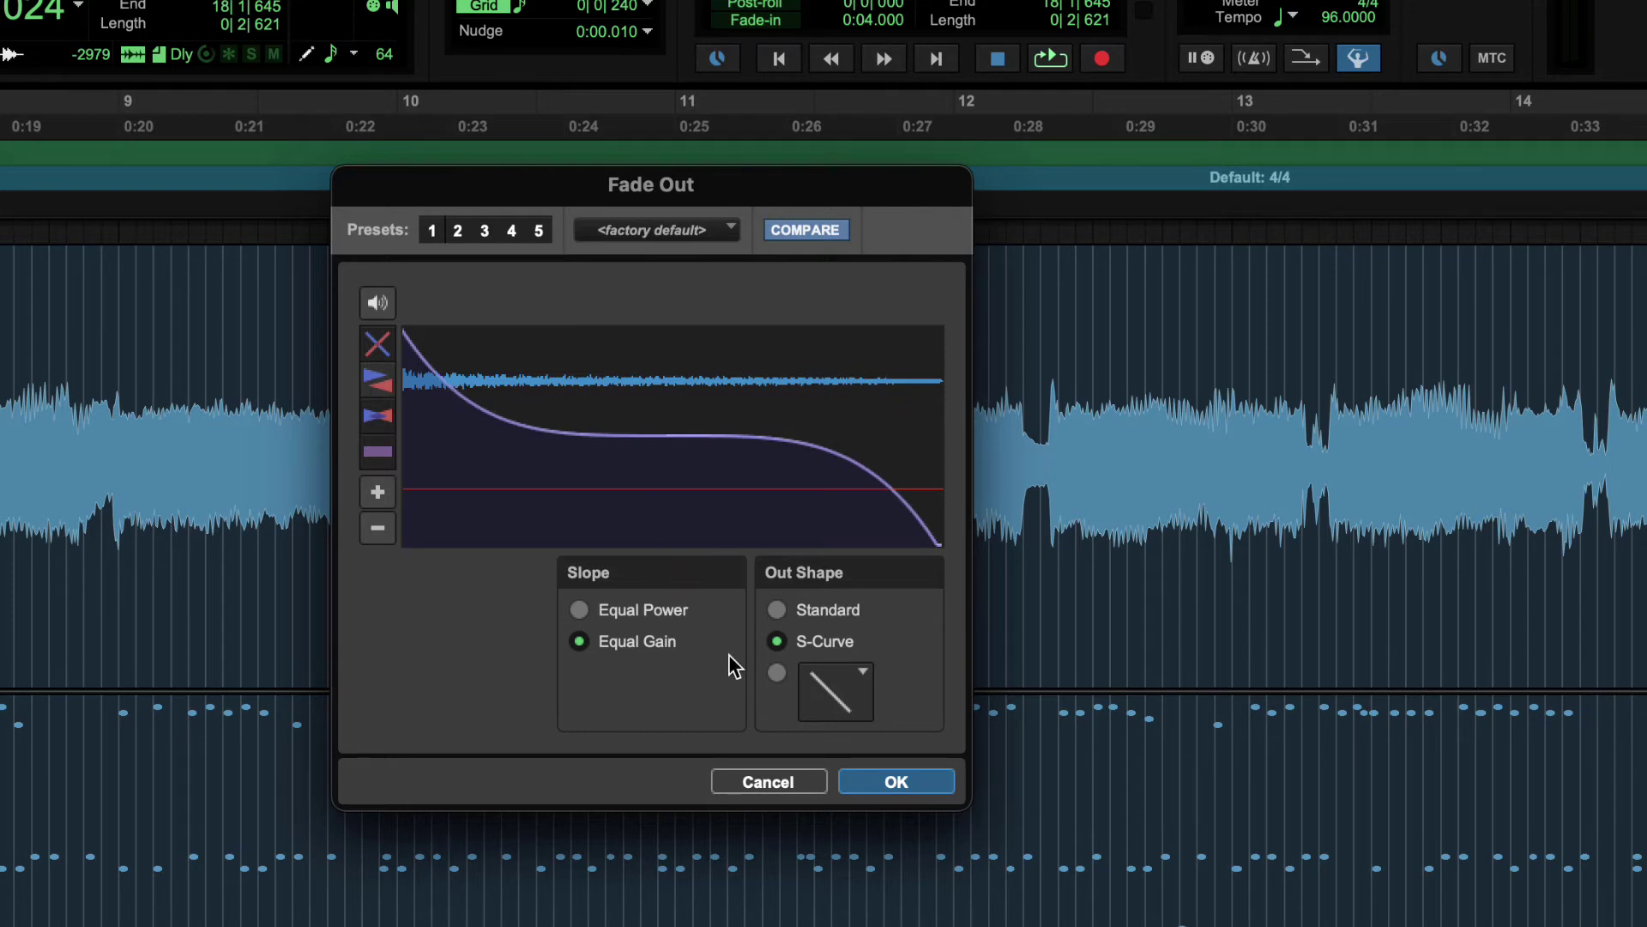
pyautogui.click(777, 609)
# Step: Try the preset fade-out shapes, including the steep concave curve, the immediate drop and the straight line
pyautogui.click(834, 692)
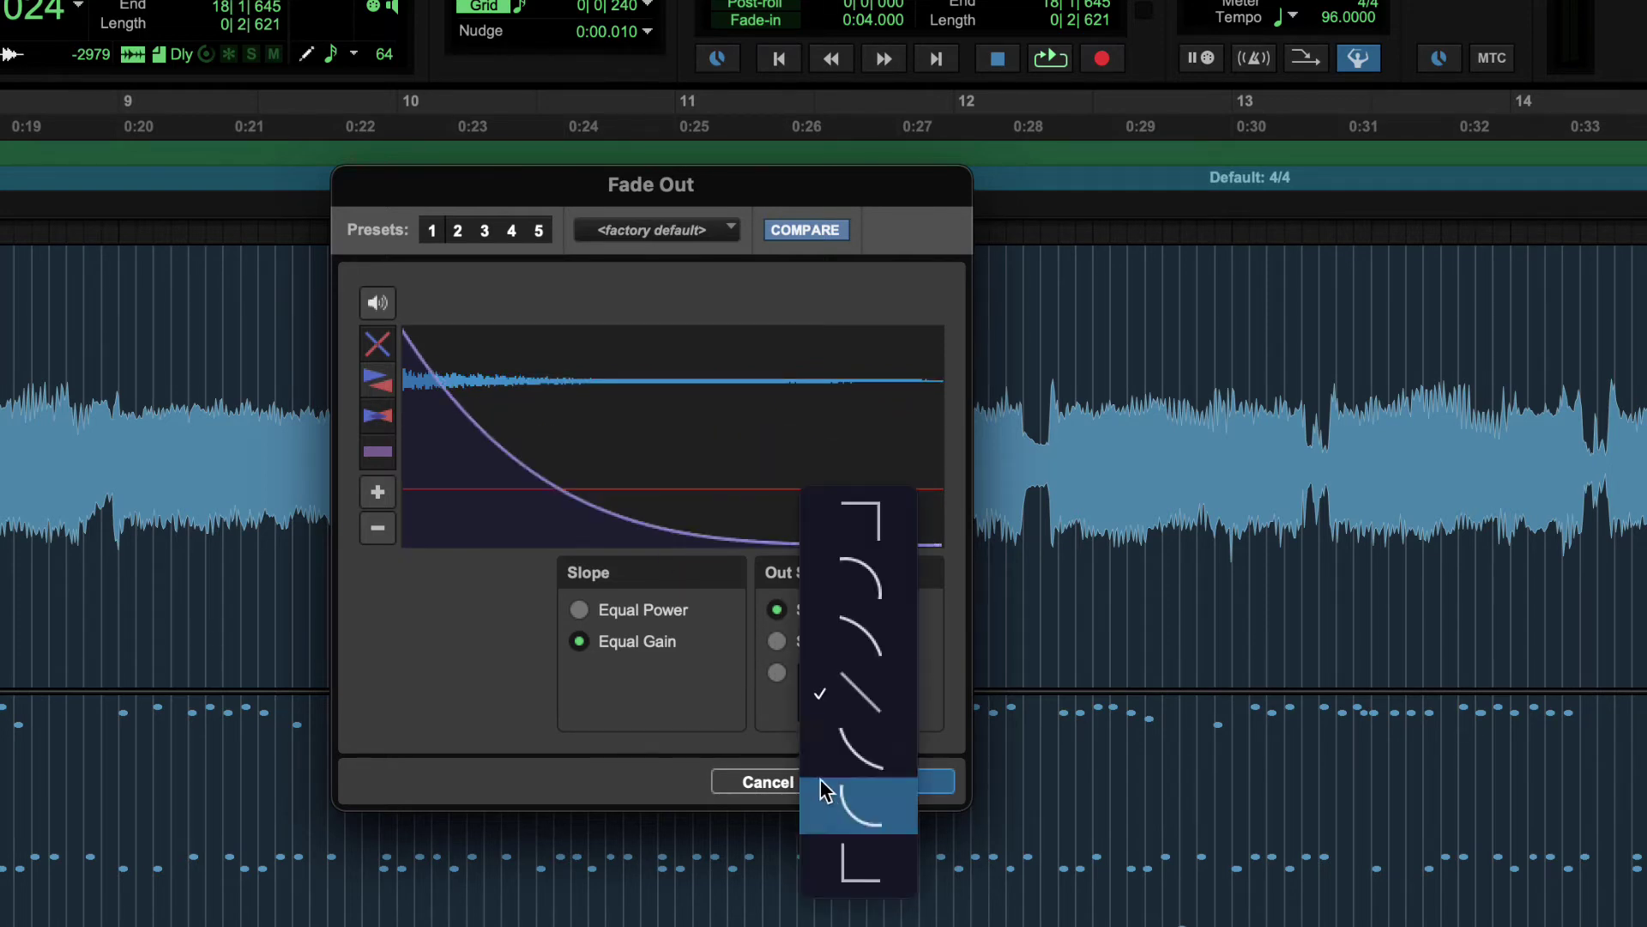
pyautogui.click(820, 779)
pyautogui.click(856, 708)
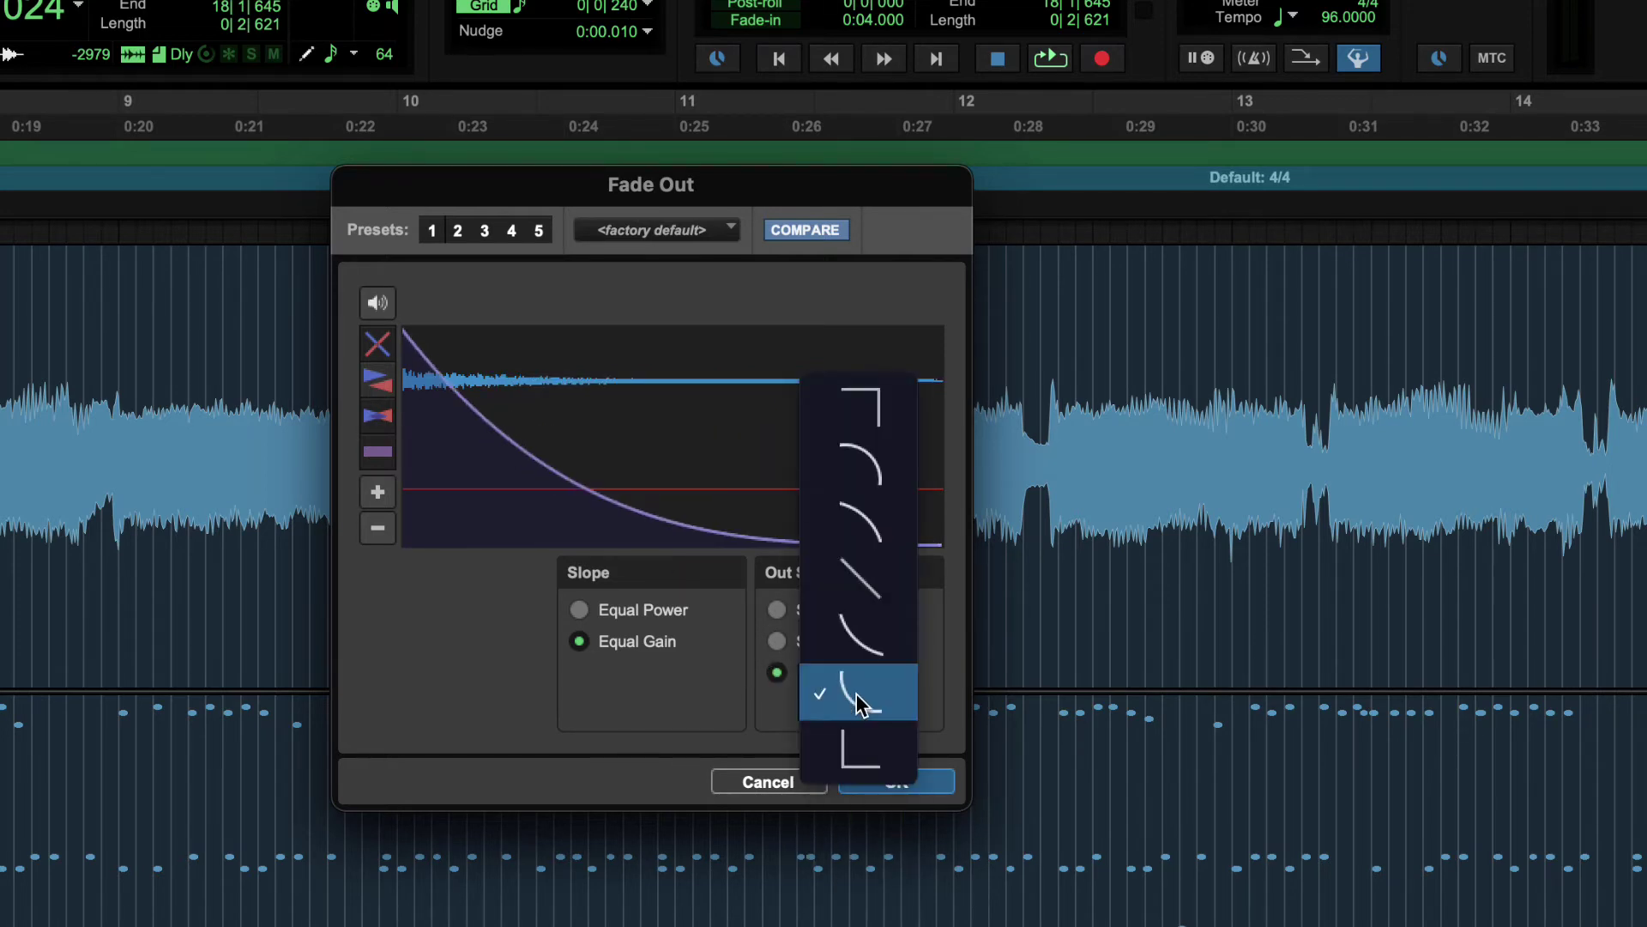
pyautogui.click(856, 761)
pyautogui.click(829, 691)
pyautogui.click(828, 692)
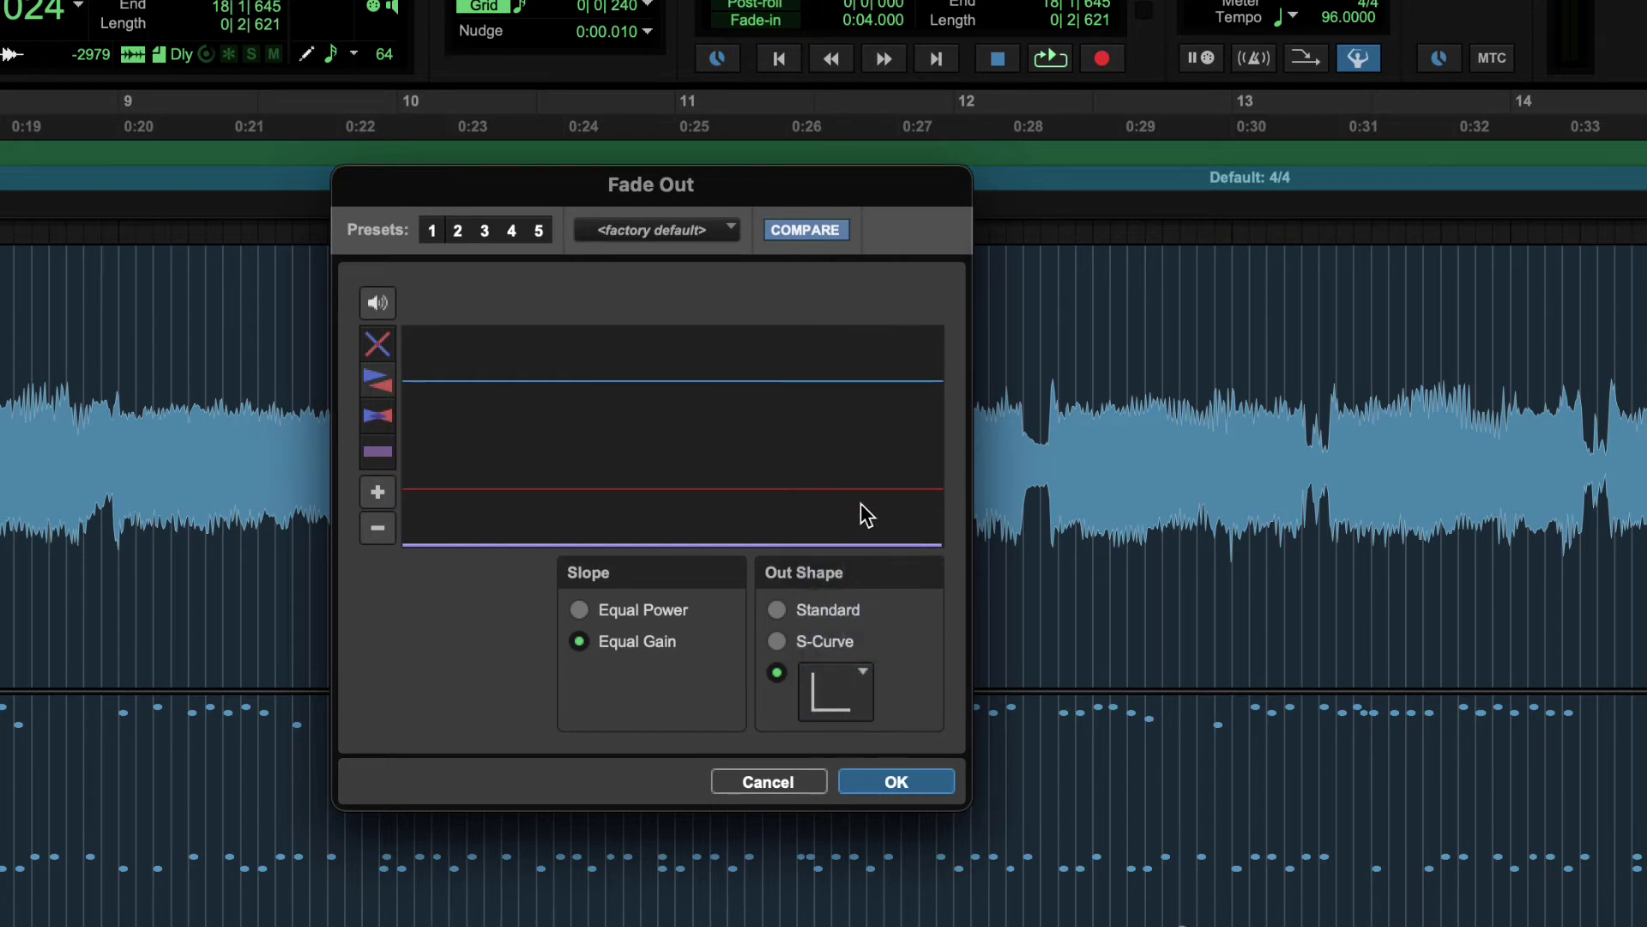
pyautogui.click(834, 720)
pyautogui.click(855, 519)
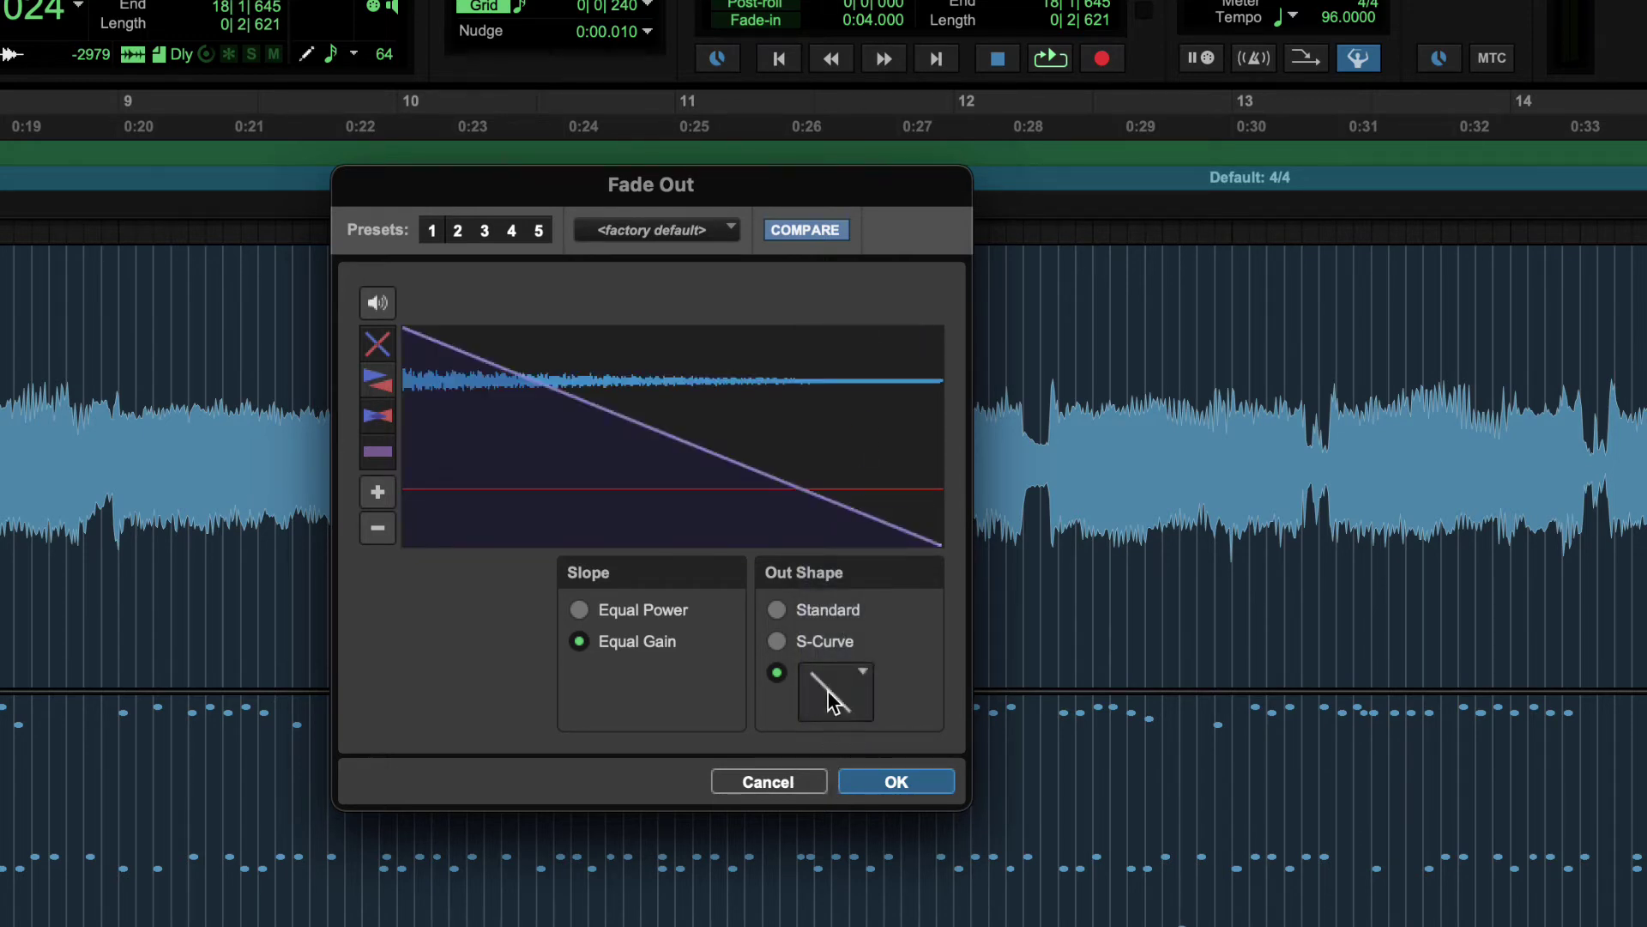
# Step: Set the fade-out to the Standard shape, bend its curve slightly outward and accept the settings
pyautogui.click(777, 609)
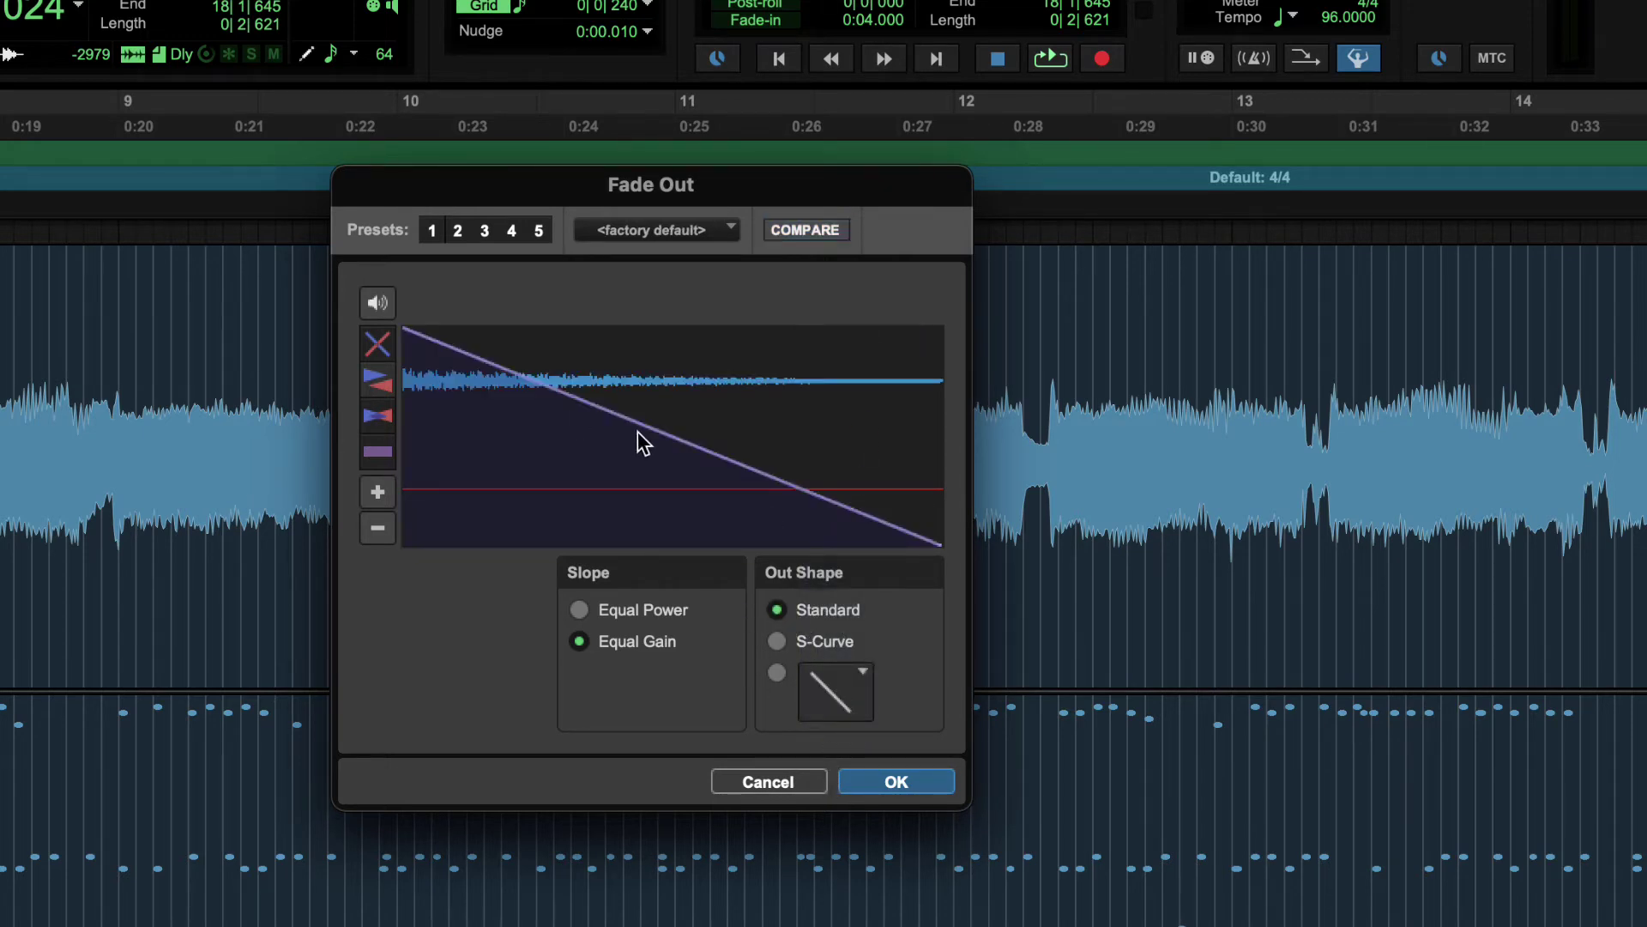
pyautogui.moveTo(525, 436); pyautogui.dragTo(704, 436)
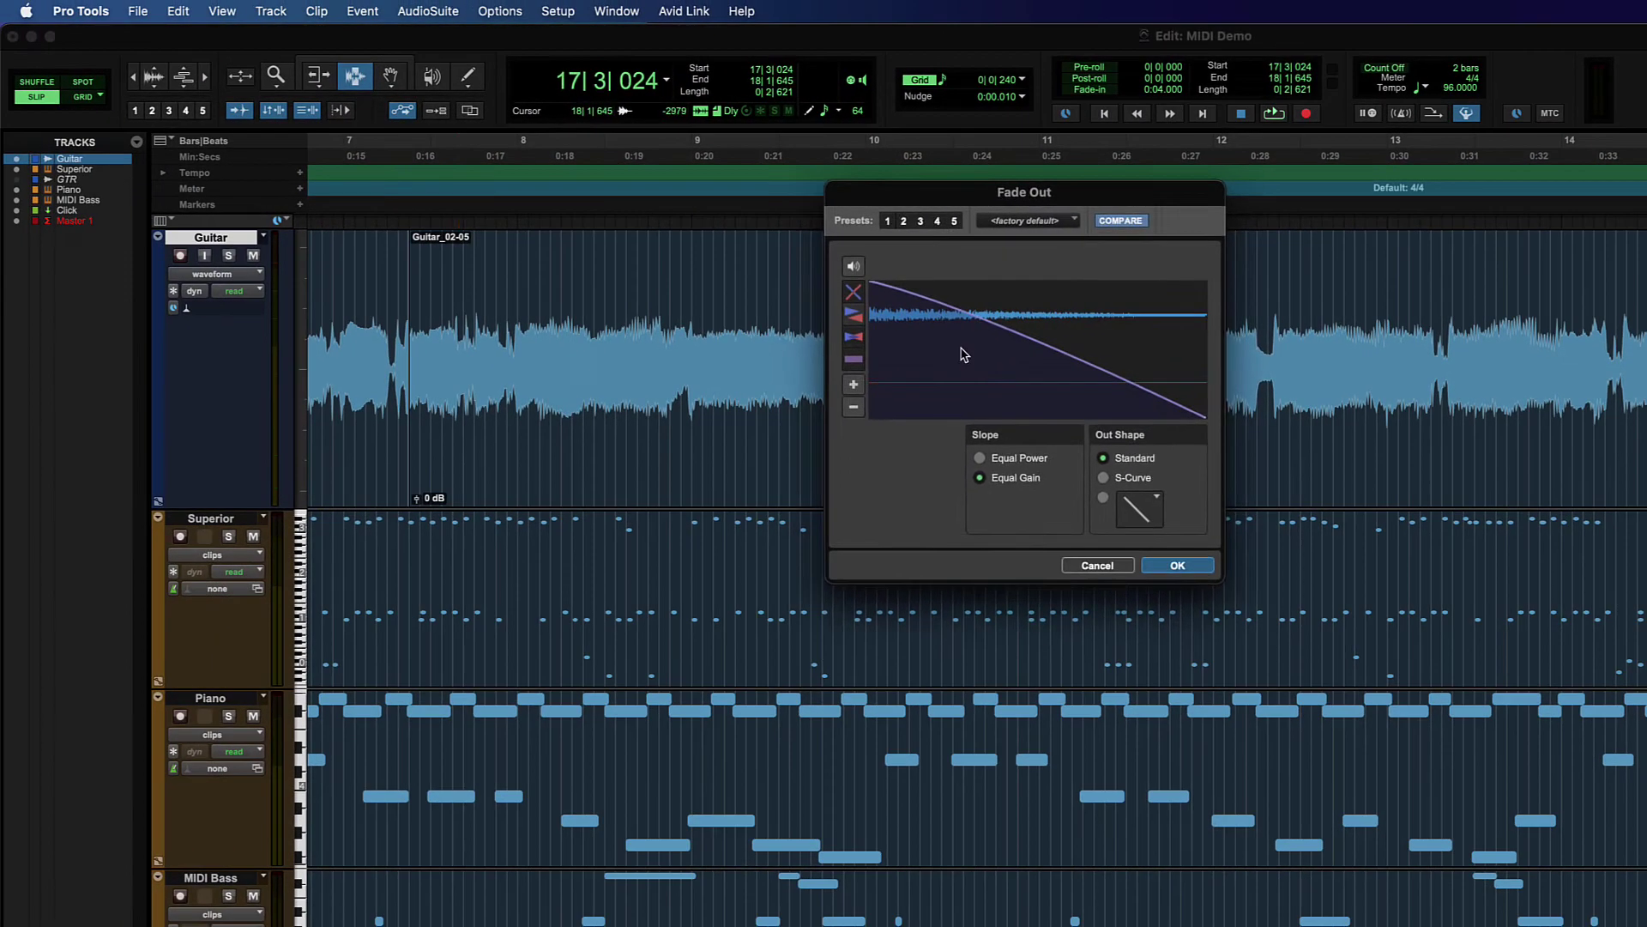
pyautogui.press('Return')
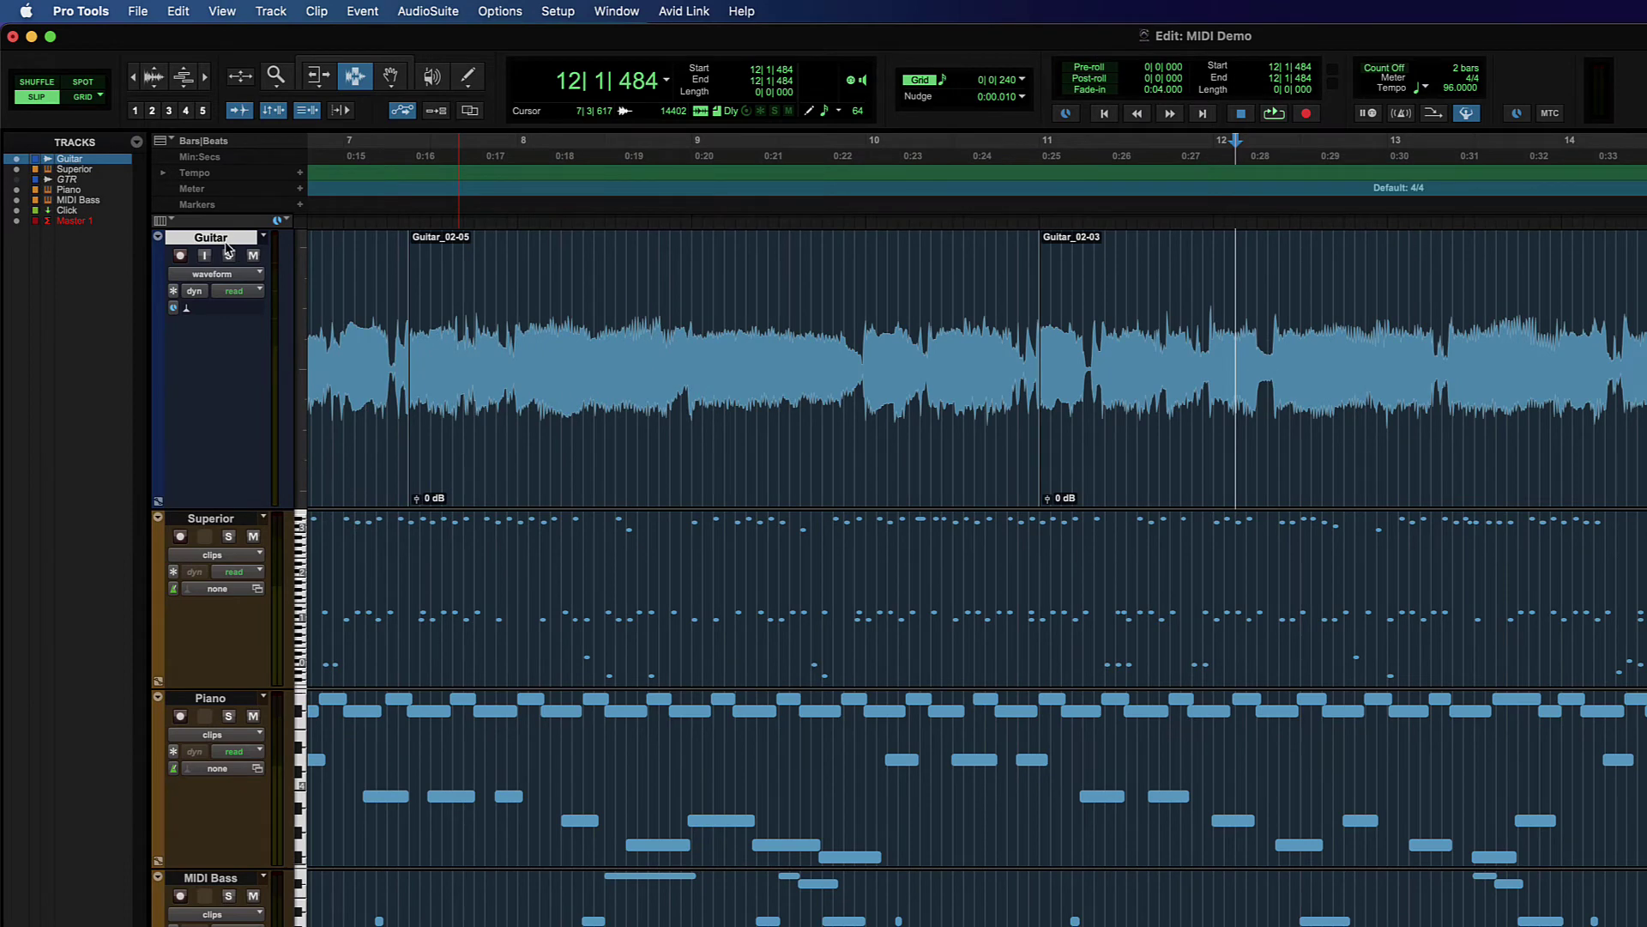
# Step: Duplicate the Guitar track
pyautogui.rightClick(227, 245)
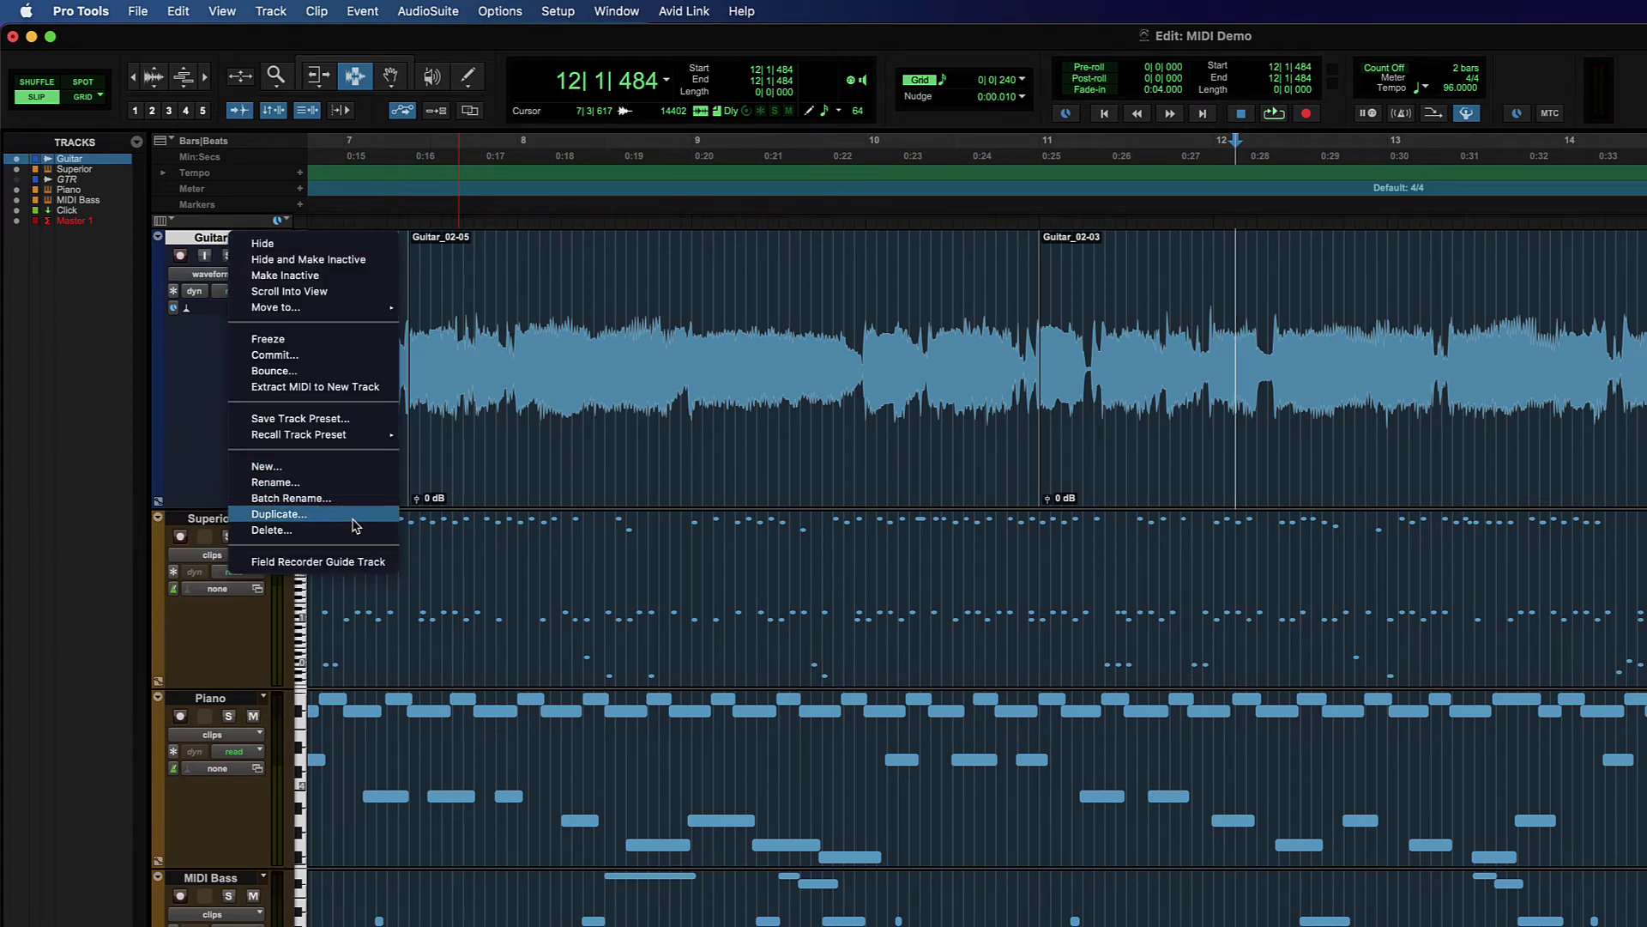
pyautogui.press('Escape')
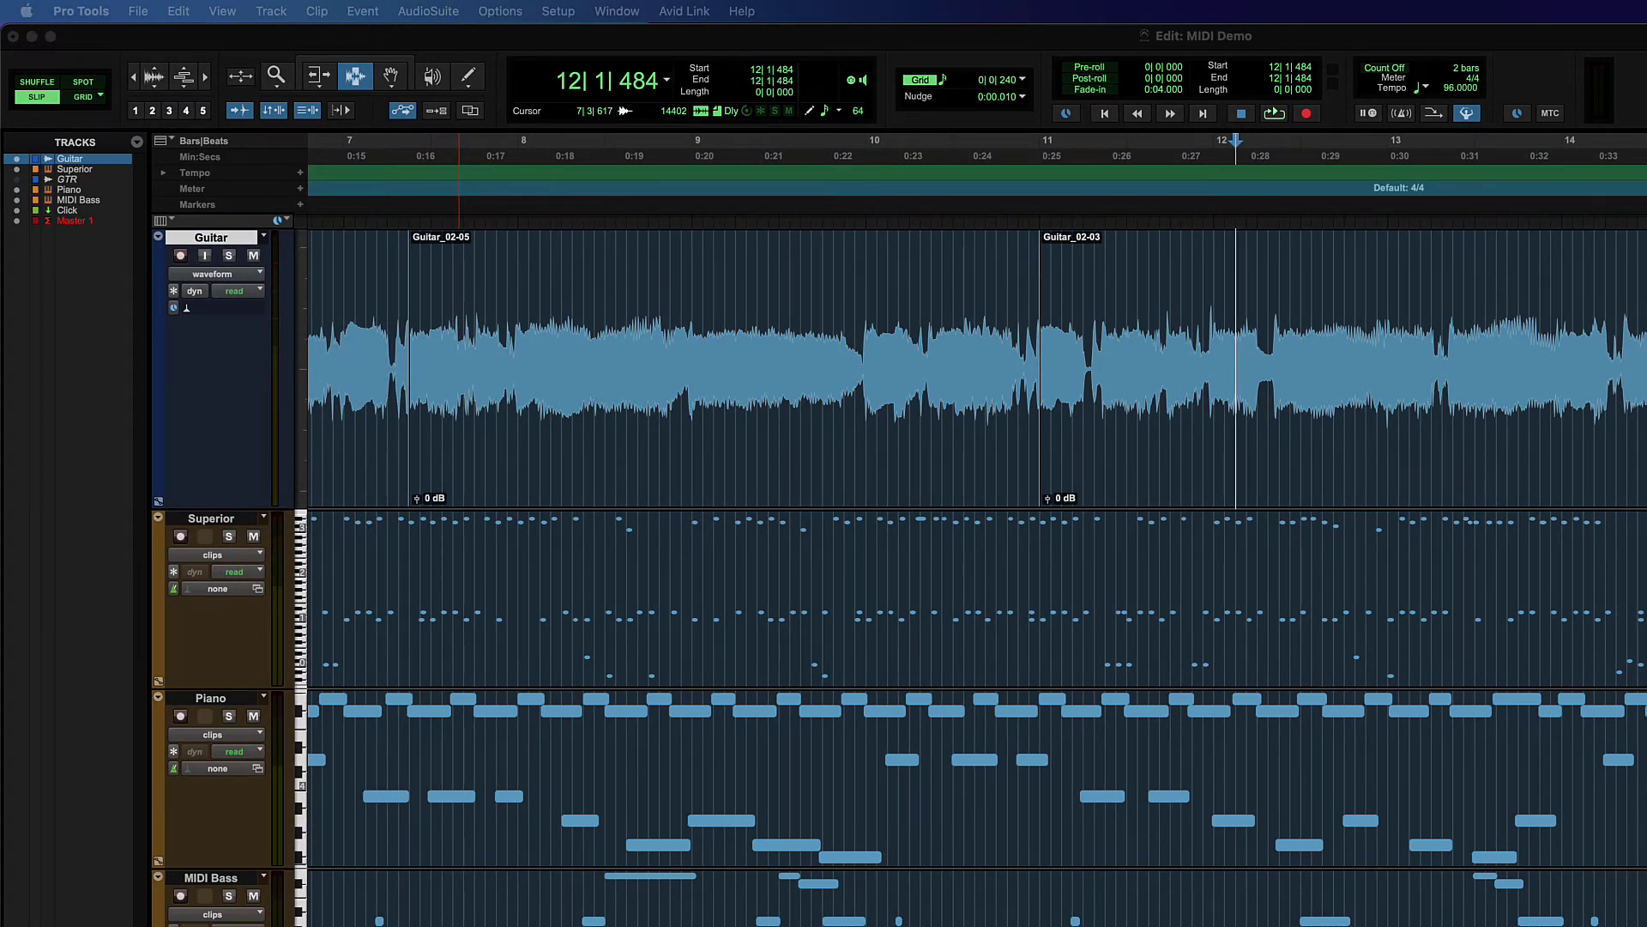
pyautogui.press('Return')
# Step: Select the ends of the clips on the Guitar track and its duplicate, and open their shared Fade Out settings
pyautogui.moveTo(1126, 443); pyautogui.dragTo(1645, 618)
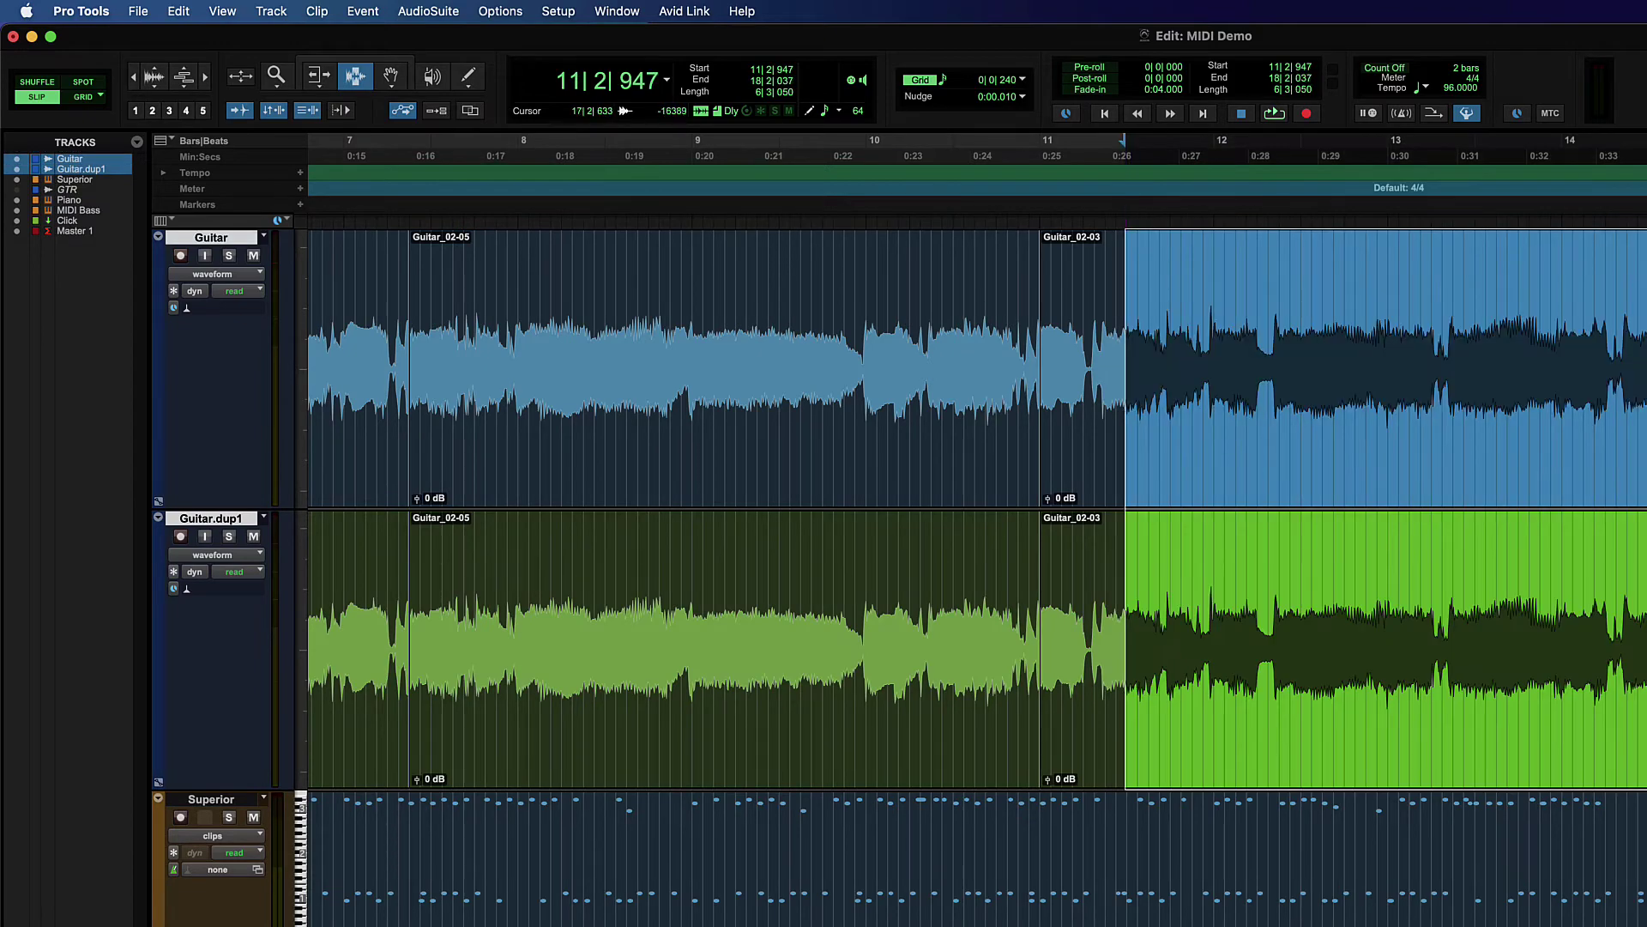
pyautogui.moveTo(1646, 439); pyautogui.dragTo(1646, 769)
pyautogui.press('super+f')
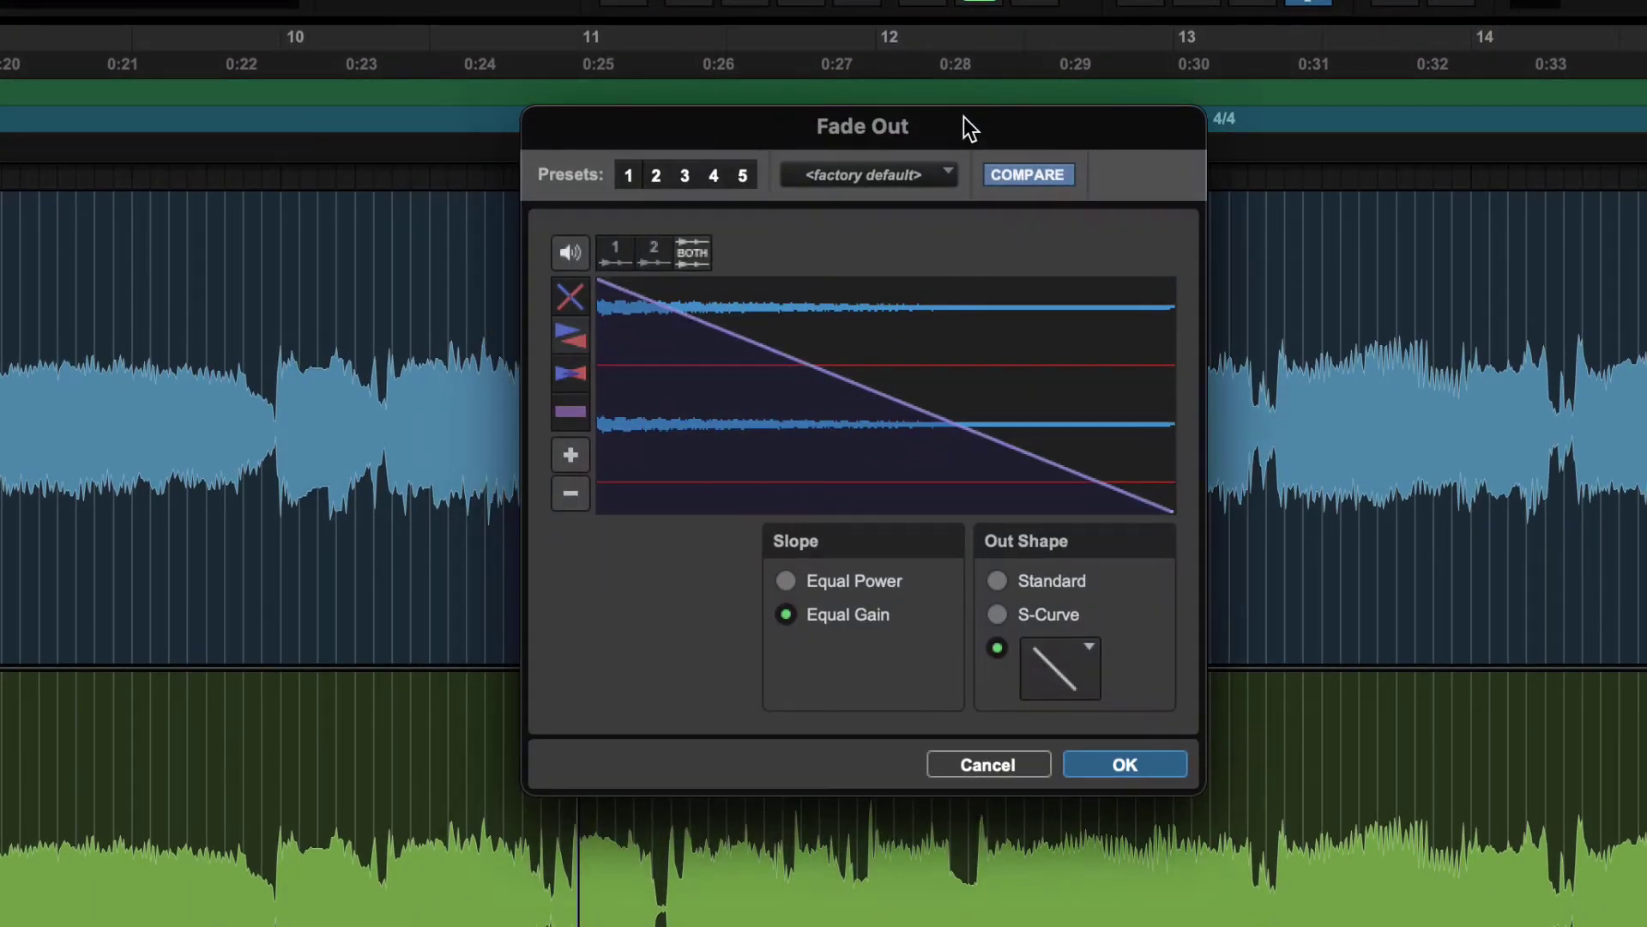
pyautogui.moveTo(964, 129); pyautogui.dragTo(824, 146)
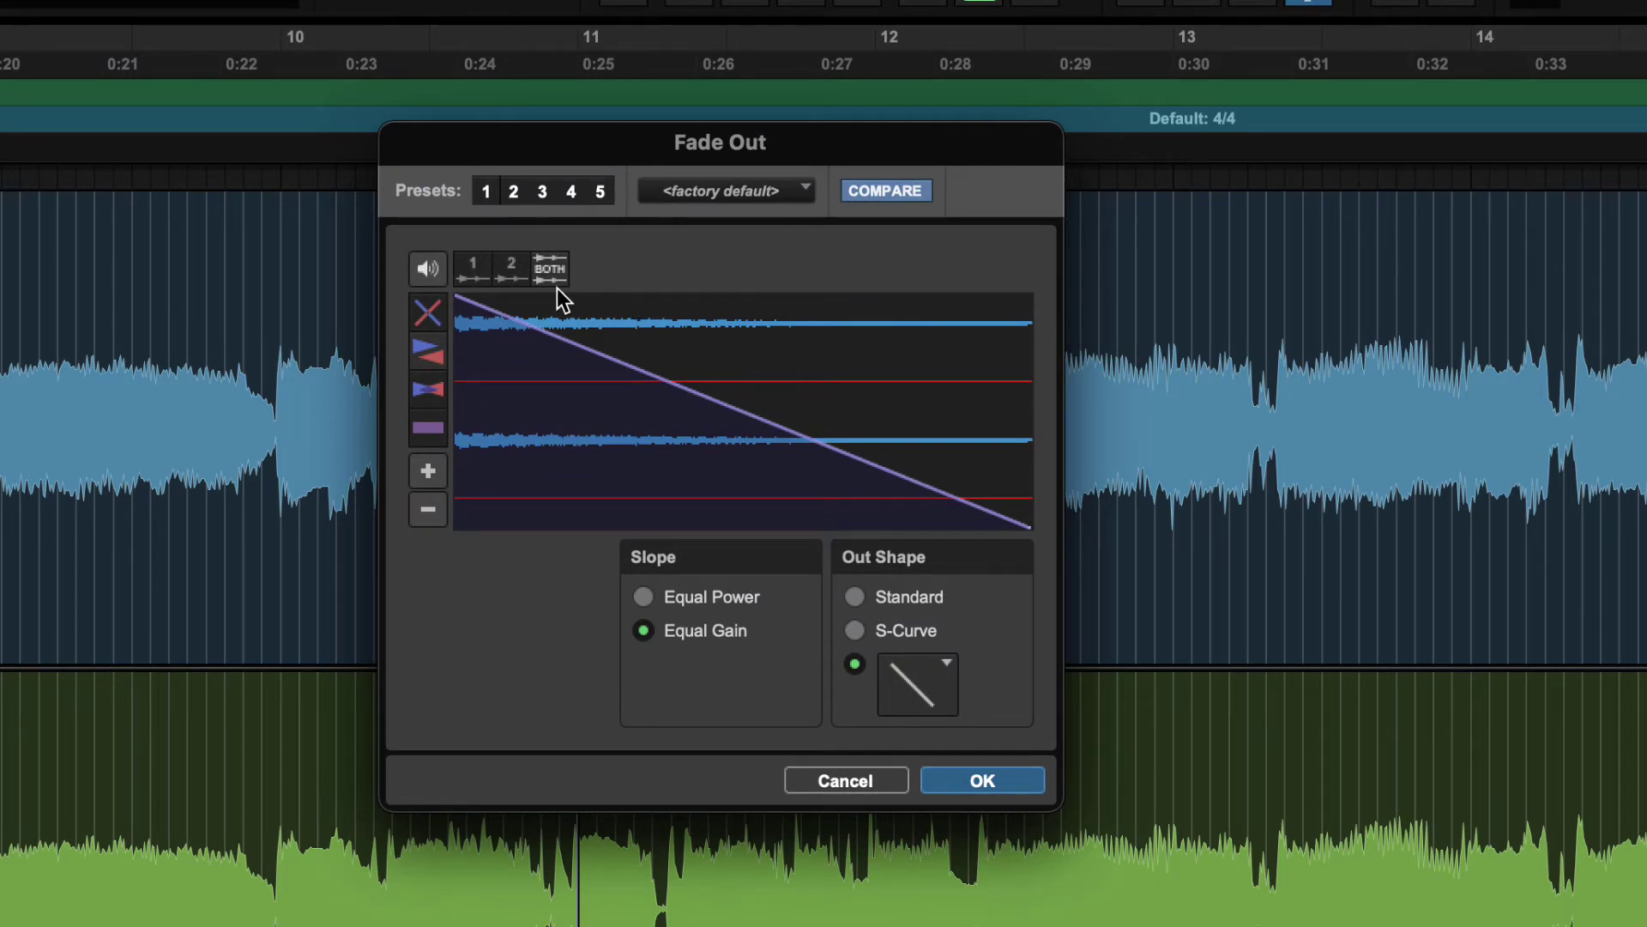
# Step: Preview the fade-out waveform for the first track, the second track and both tracks, and accept the settings
pyautogui.click(477, 270)
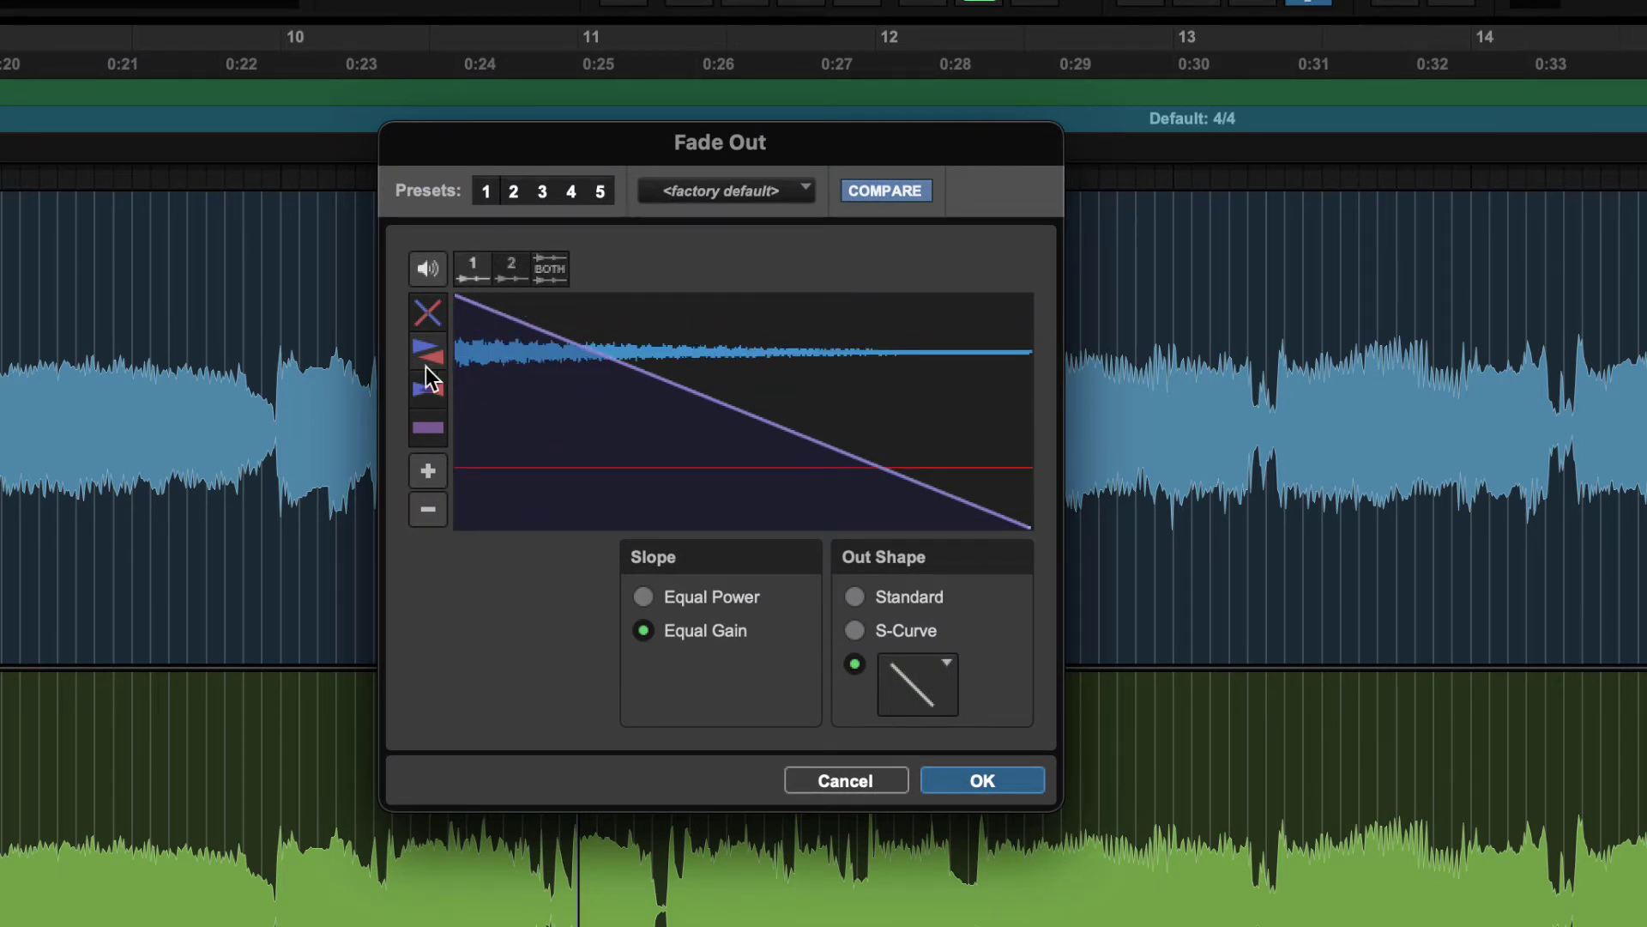
pyautogui.click(508, 270)
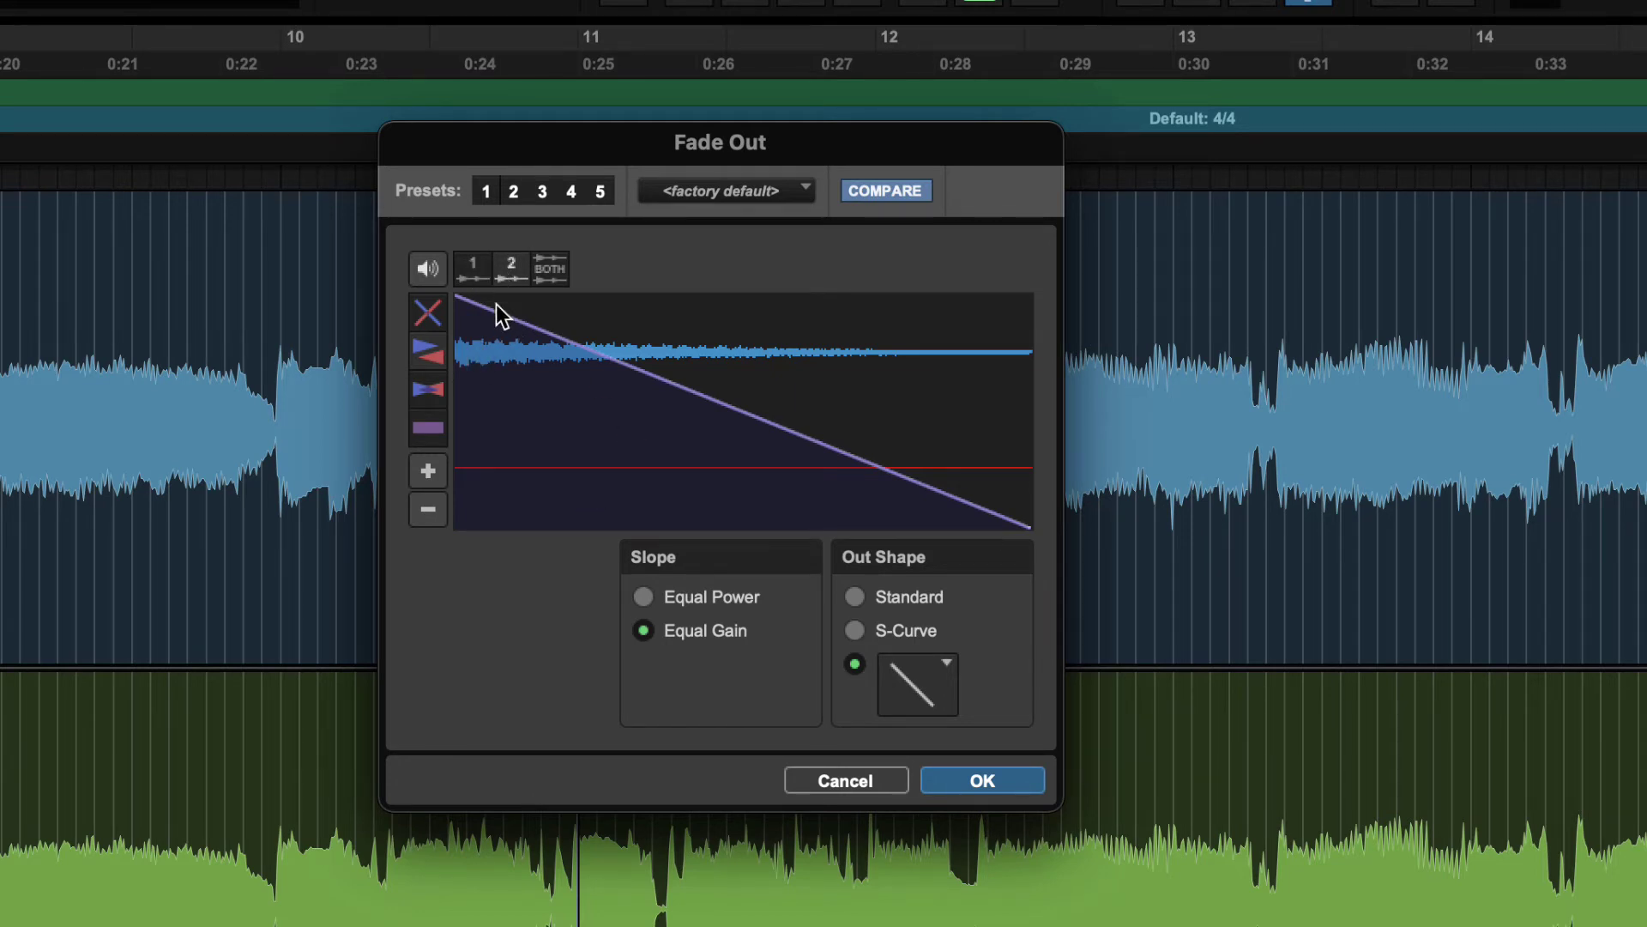
pyautogui.click(550, 270)
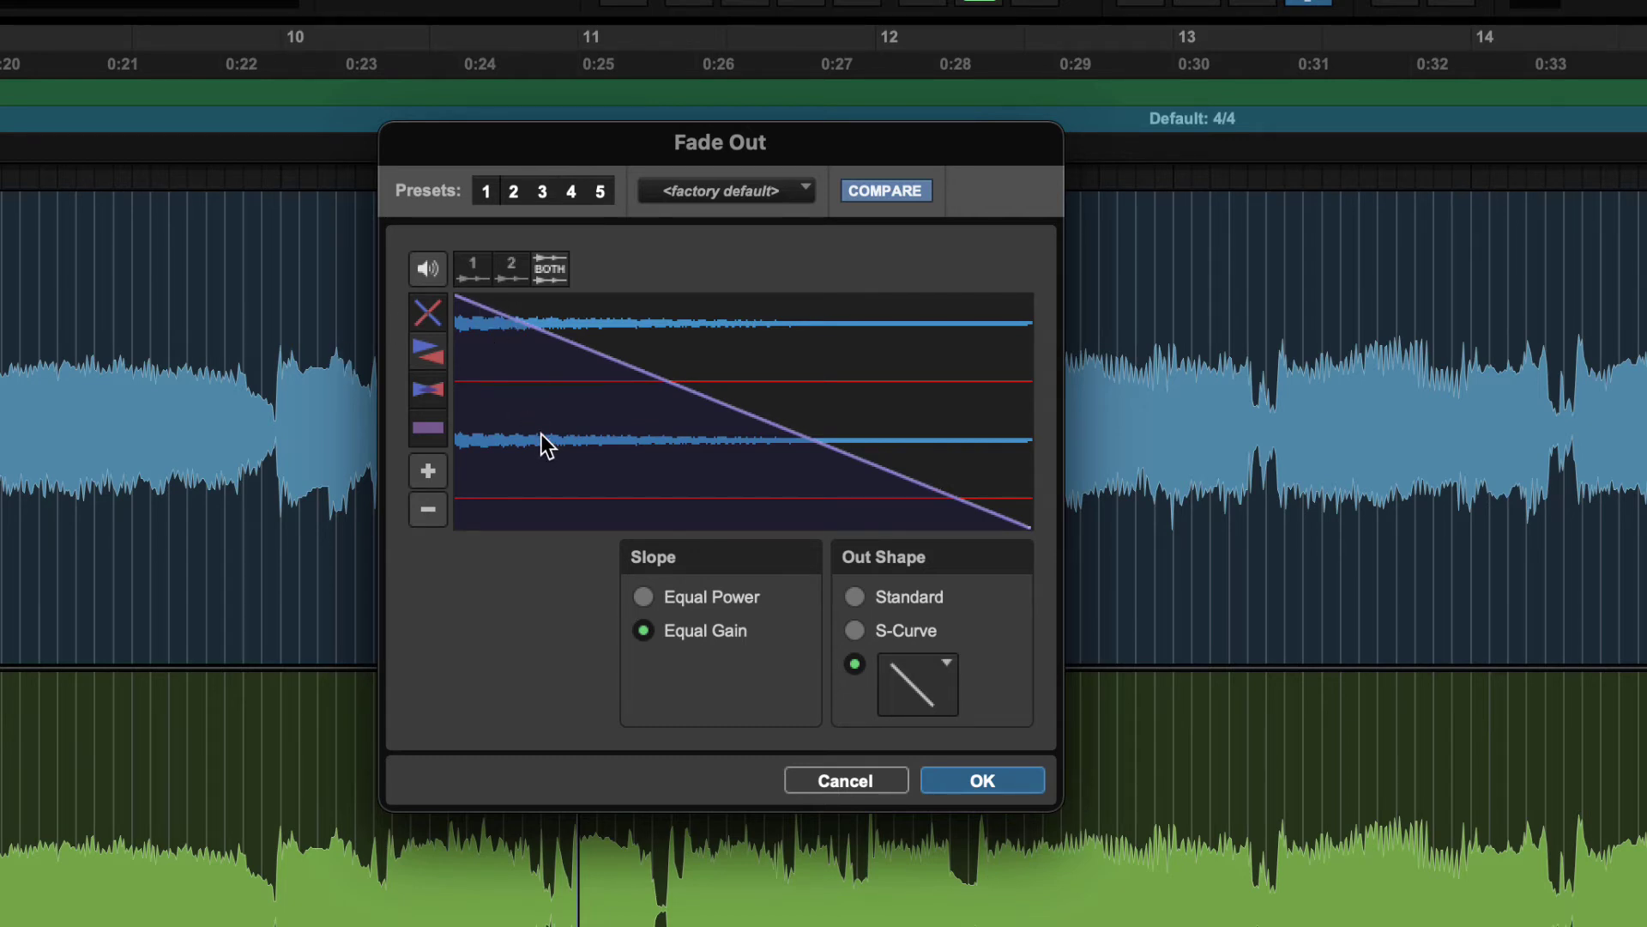
pyautogui.click(471, 267)
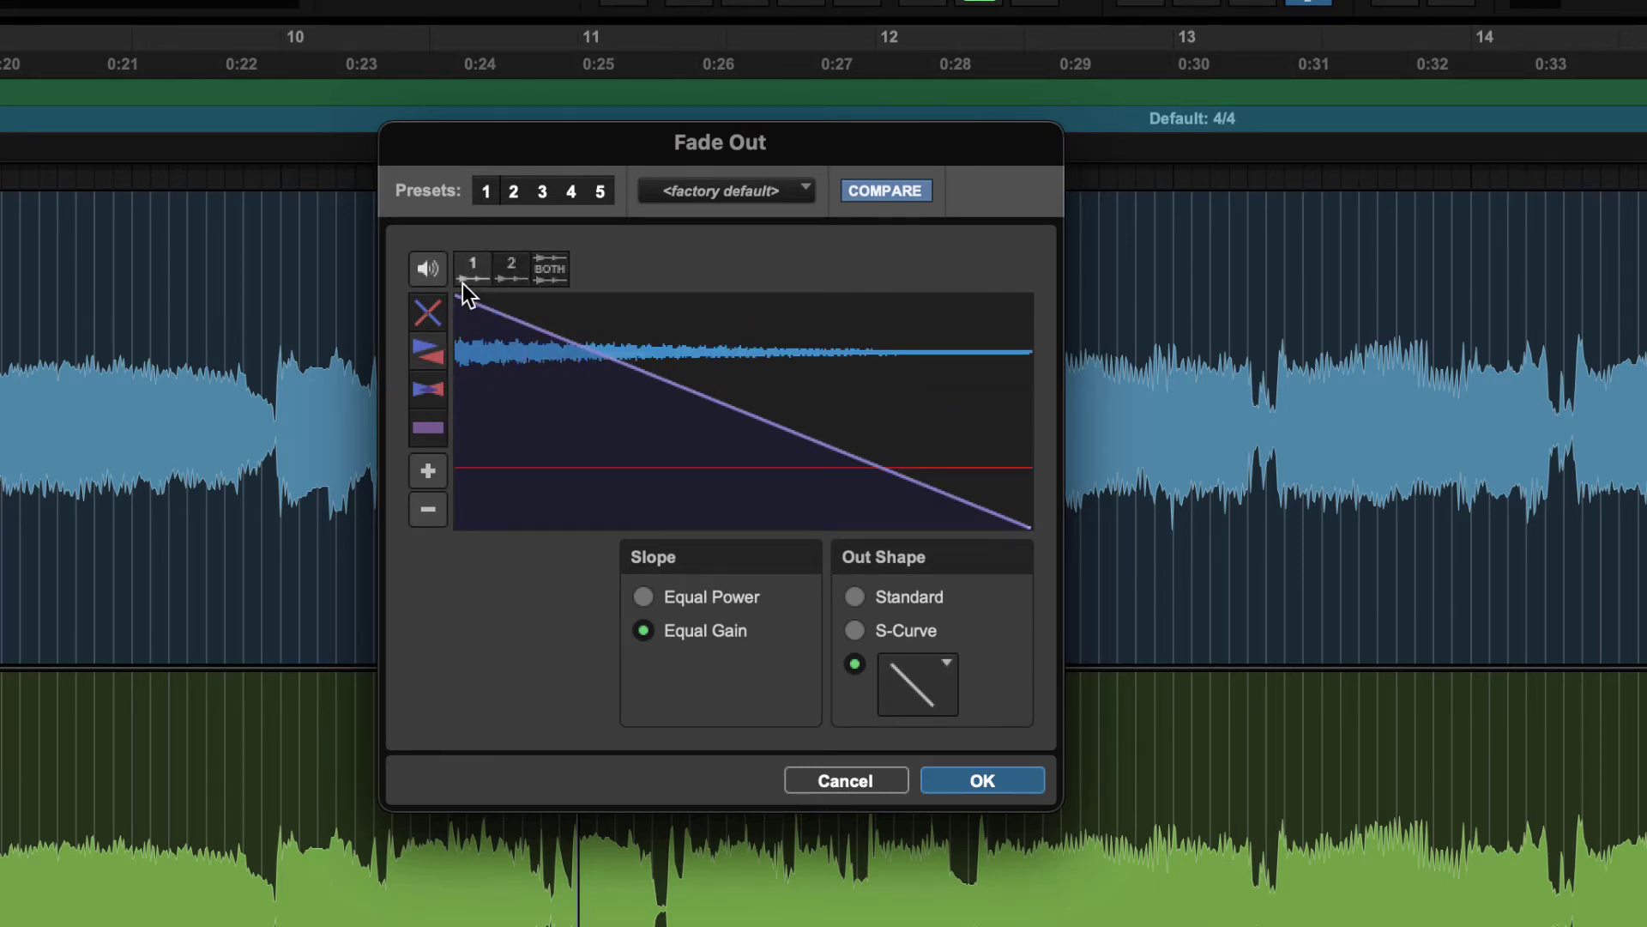
pyautogui.click(552, 273)
pyautogui.press('Return')
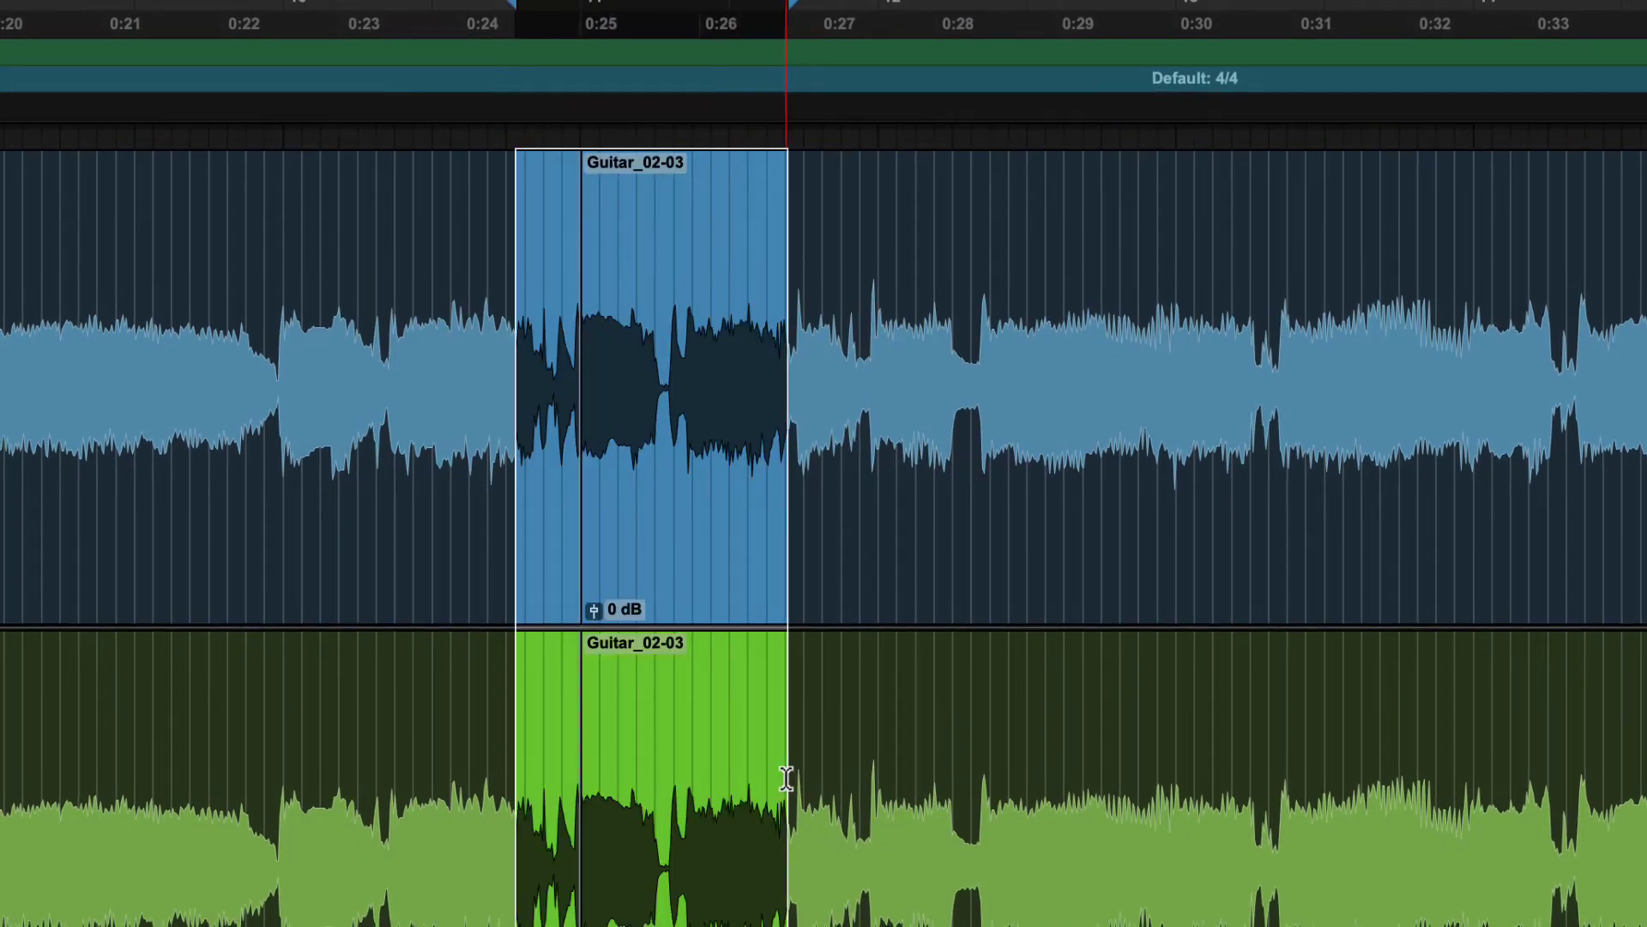
# Step: Open the Crossfade settings for the selection across both guitar tracks and compare the curves-only, separate, overlaid and summed waveform views
pyautogui.press('super+f')
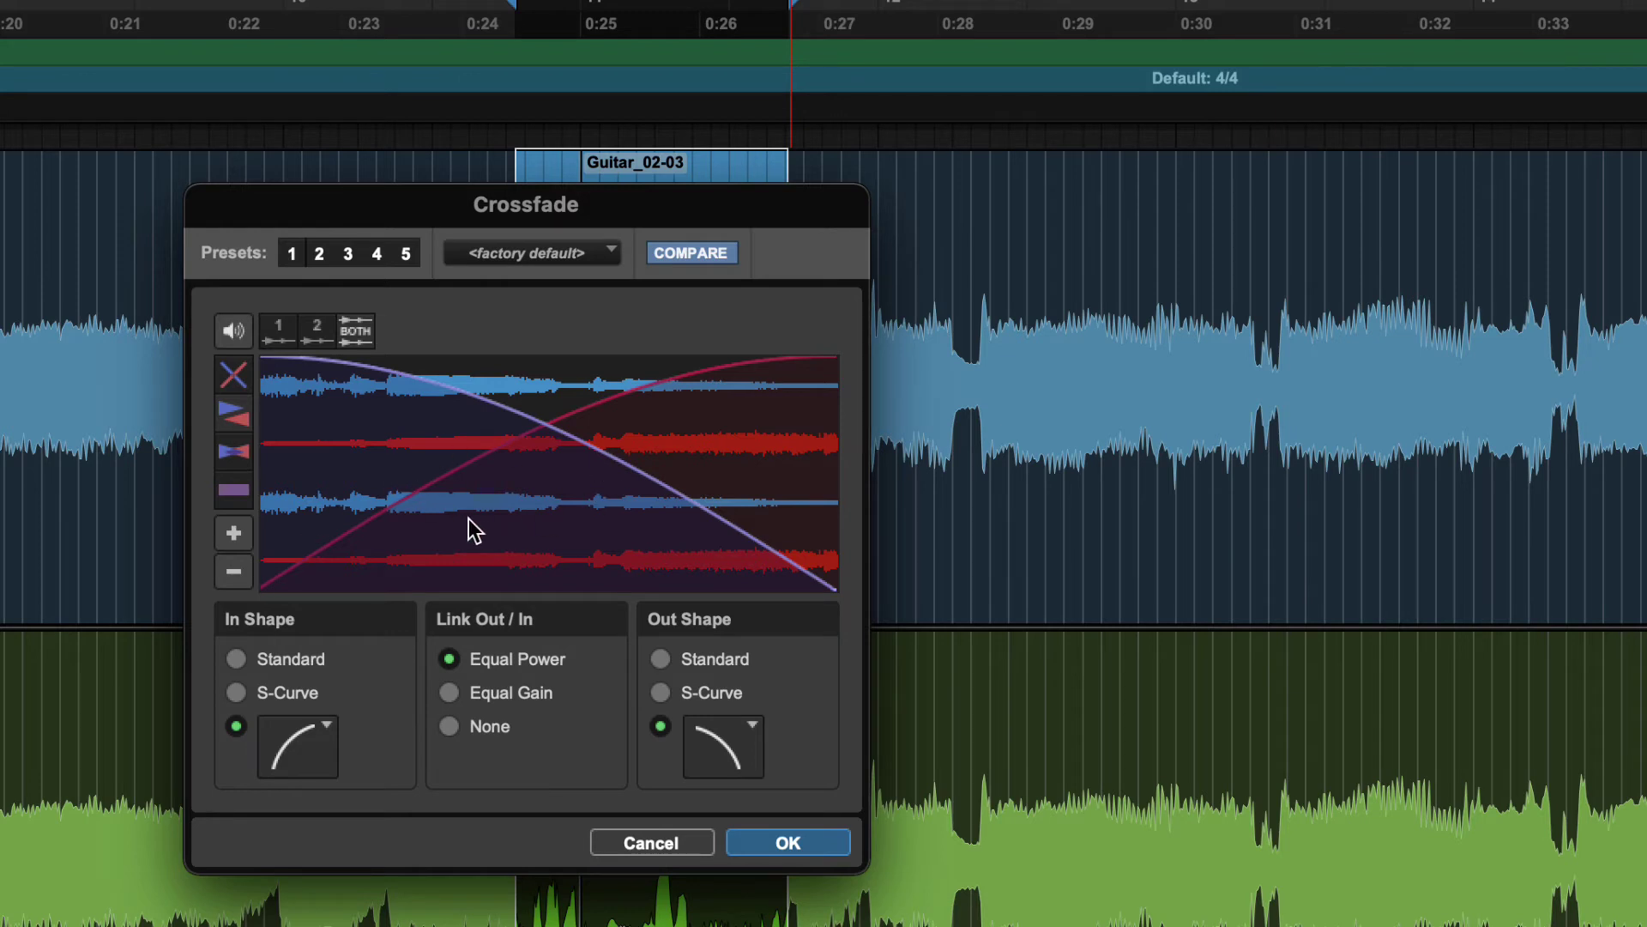
pyautogui.click(234, 375)
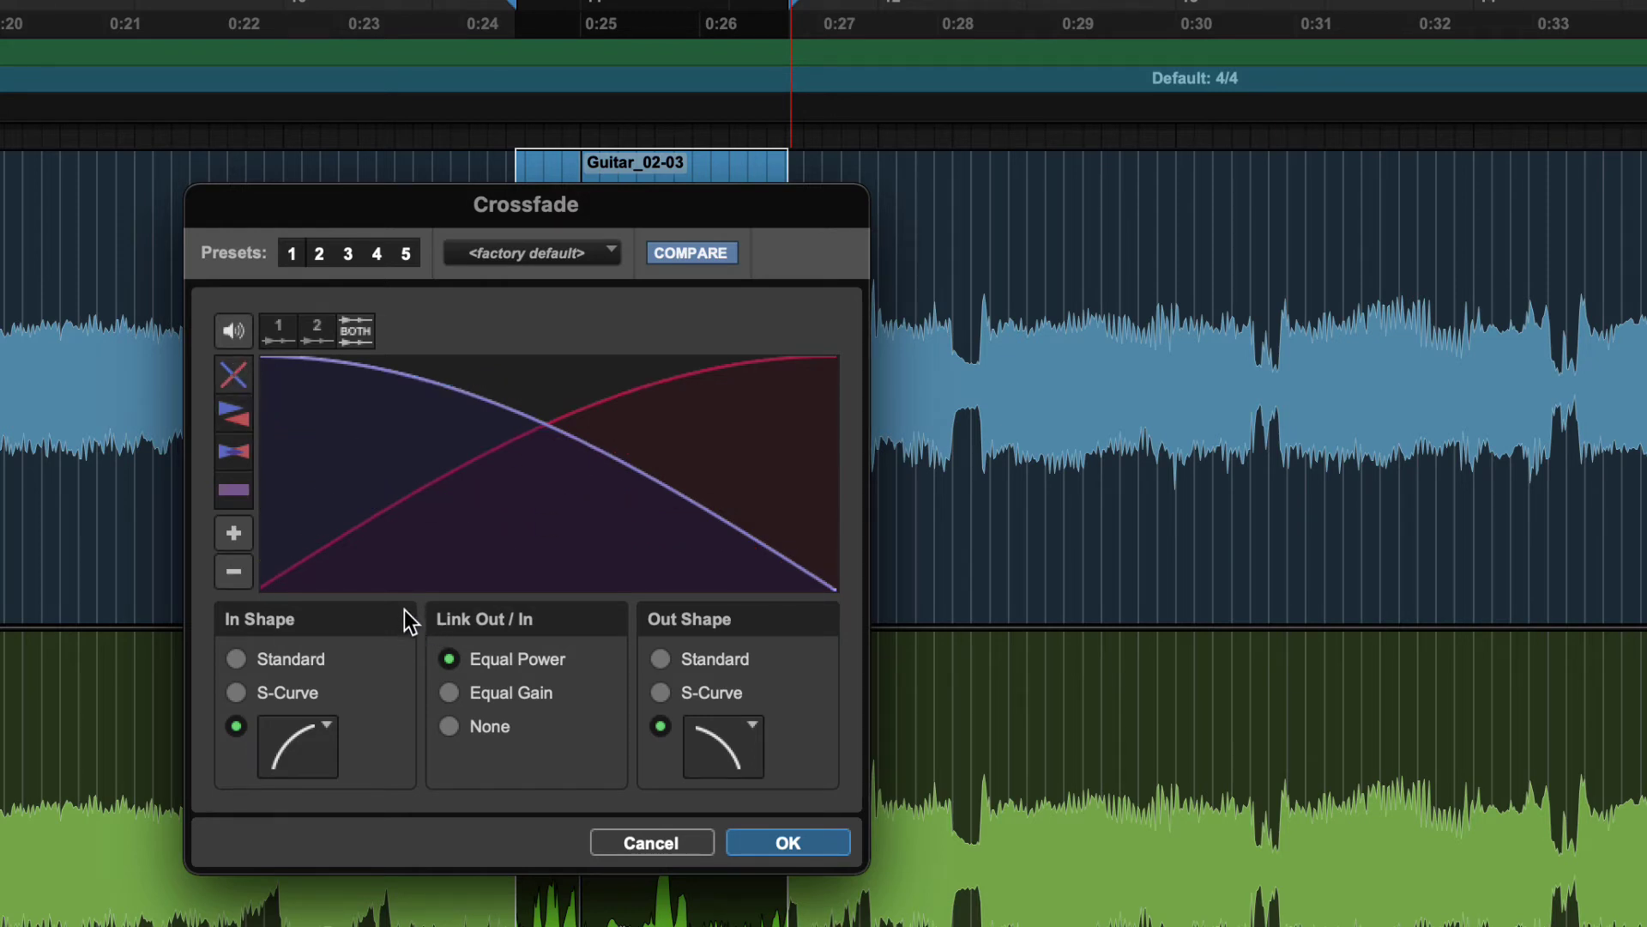
pyautogui.click(237, 421)
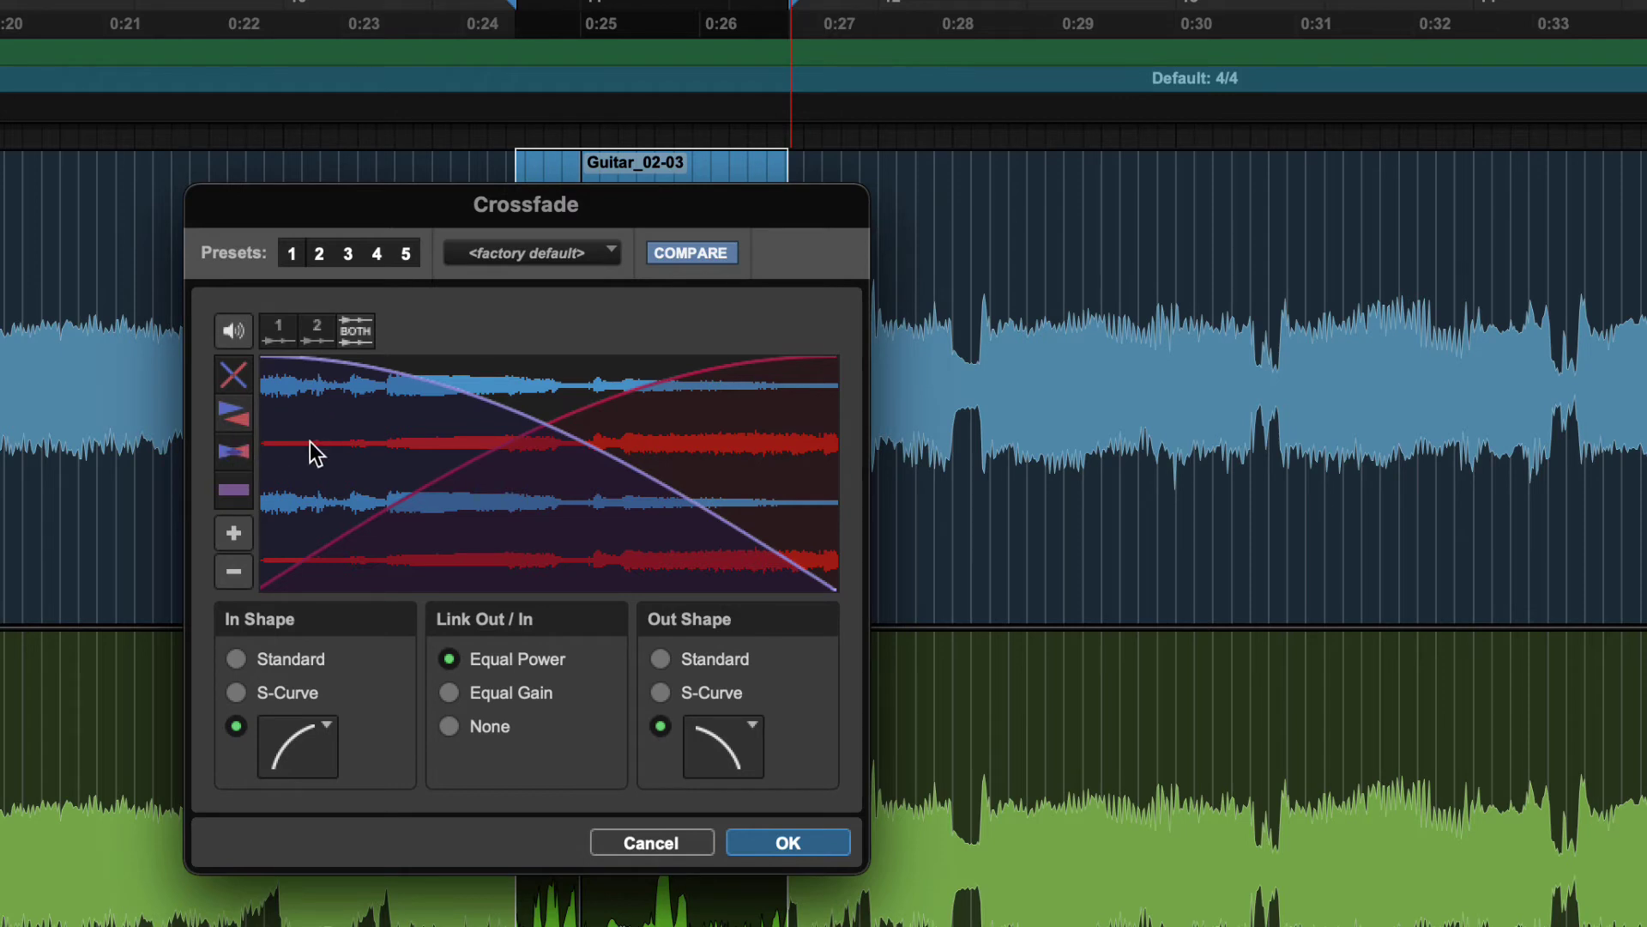
pyautogui.click(244, 448)
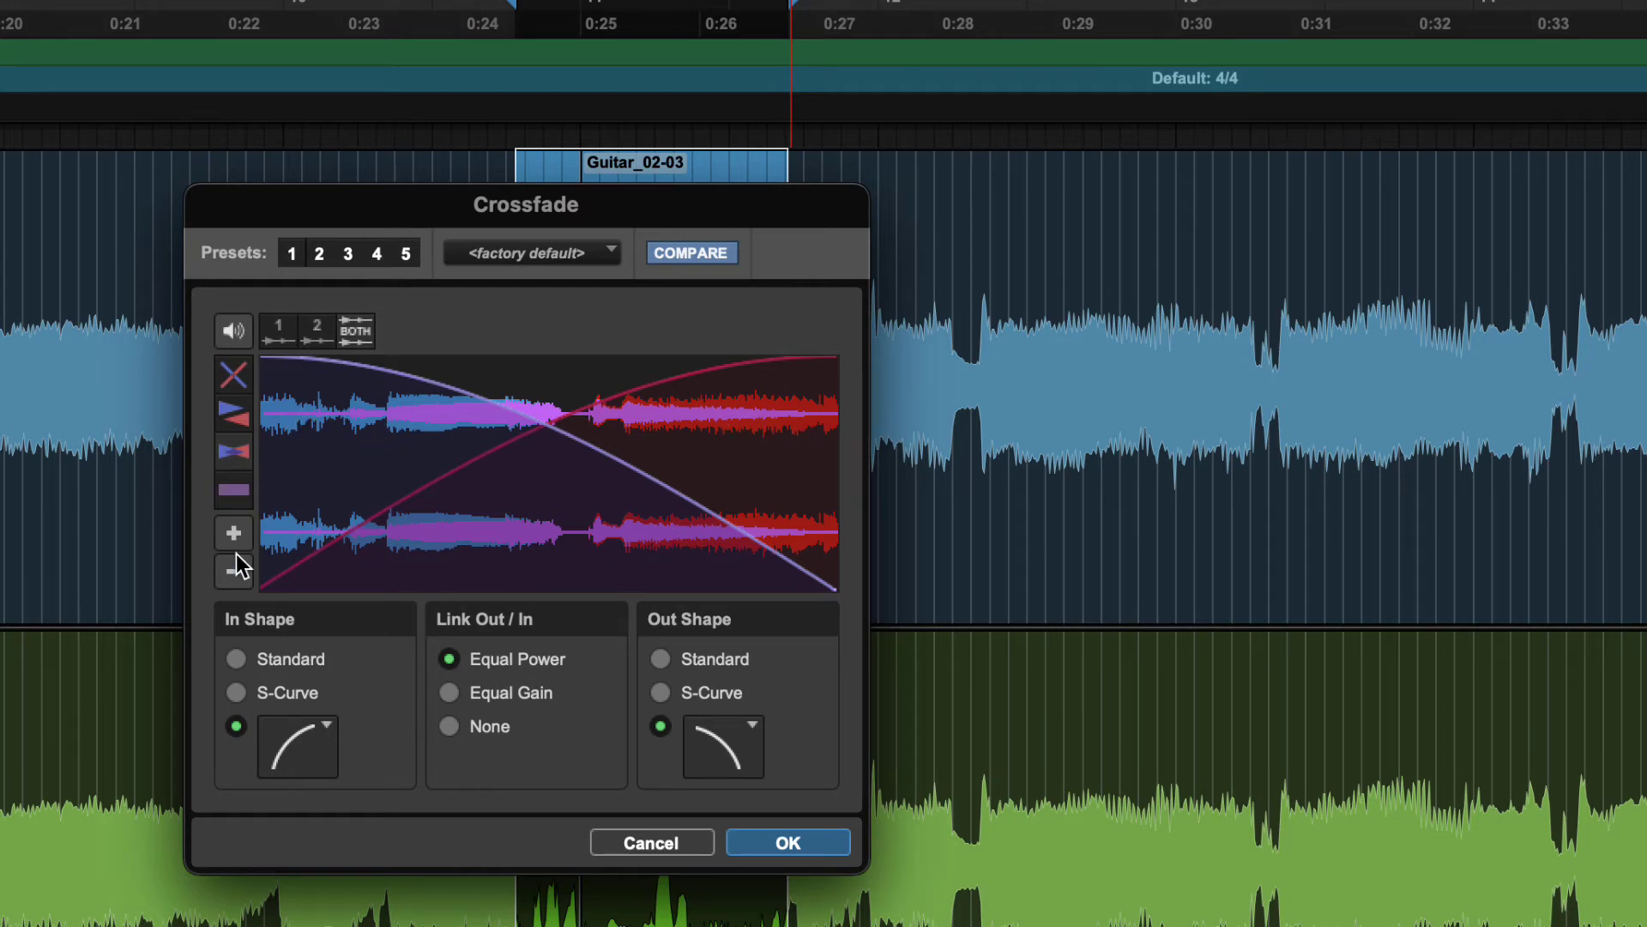
pyautogui.click(228, 486)
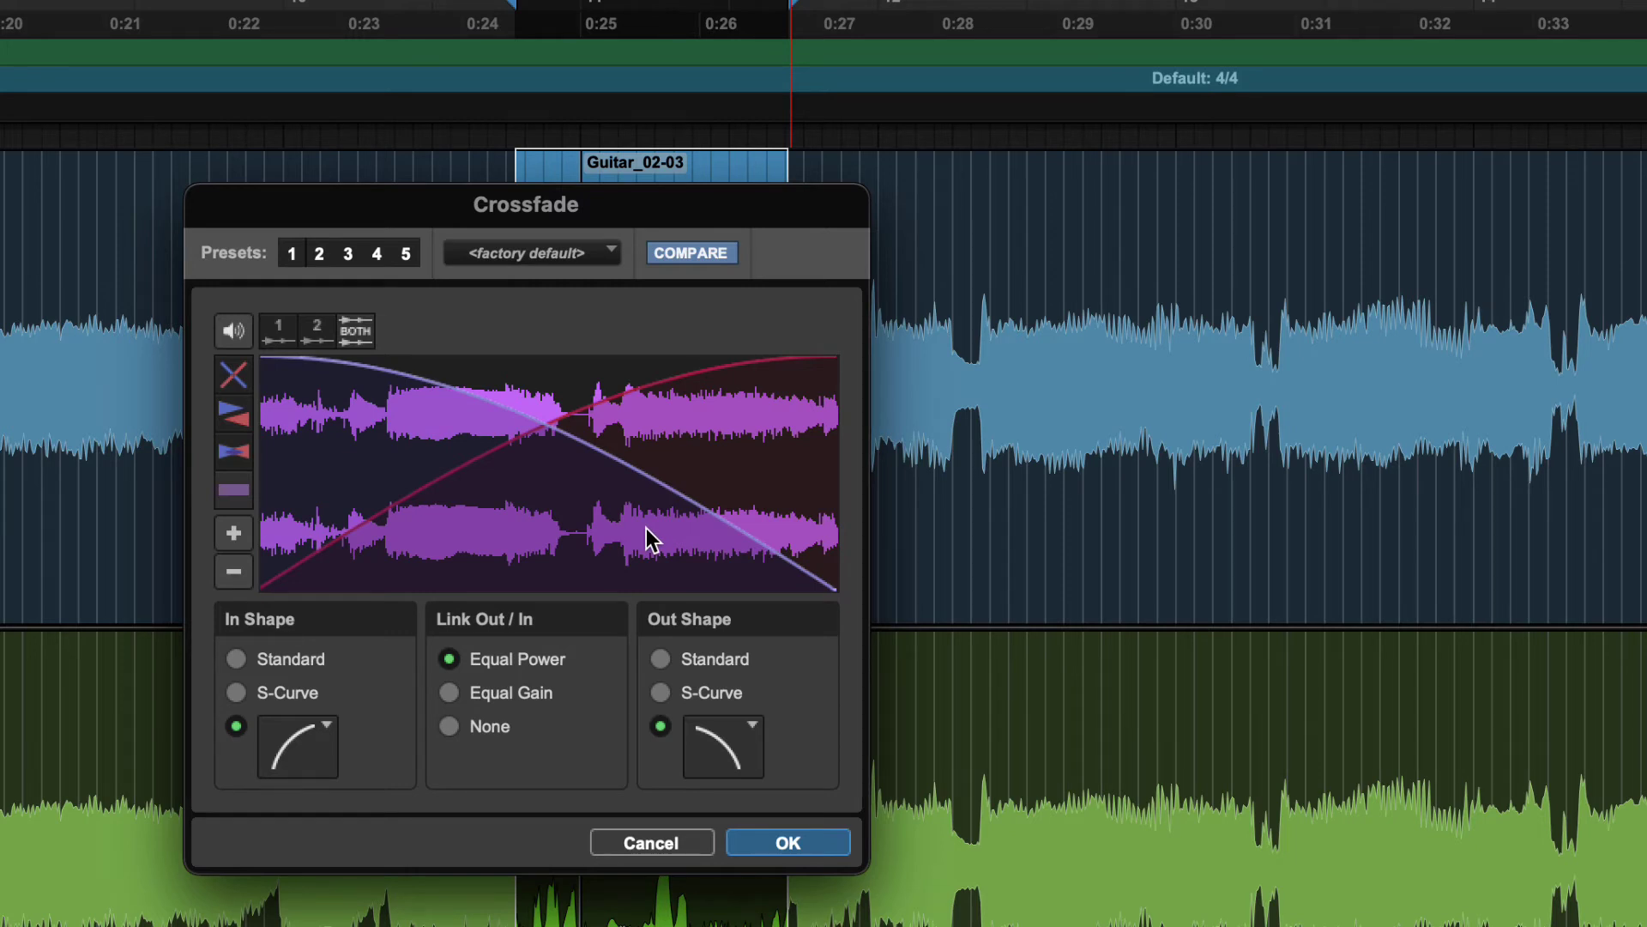
pyautogui.click(229, 451)
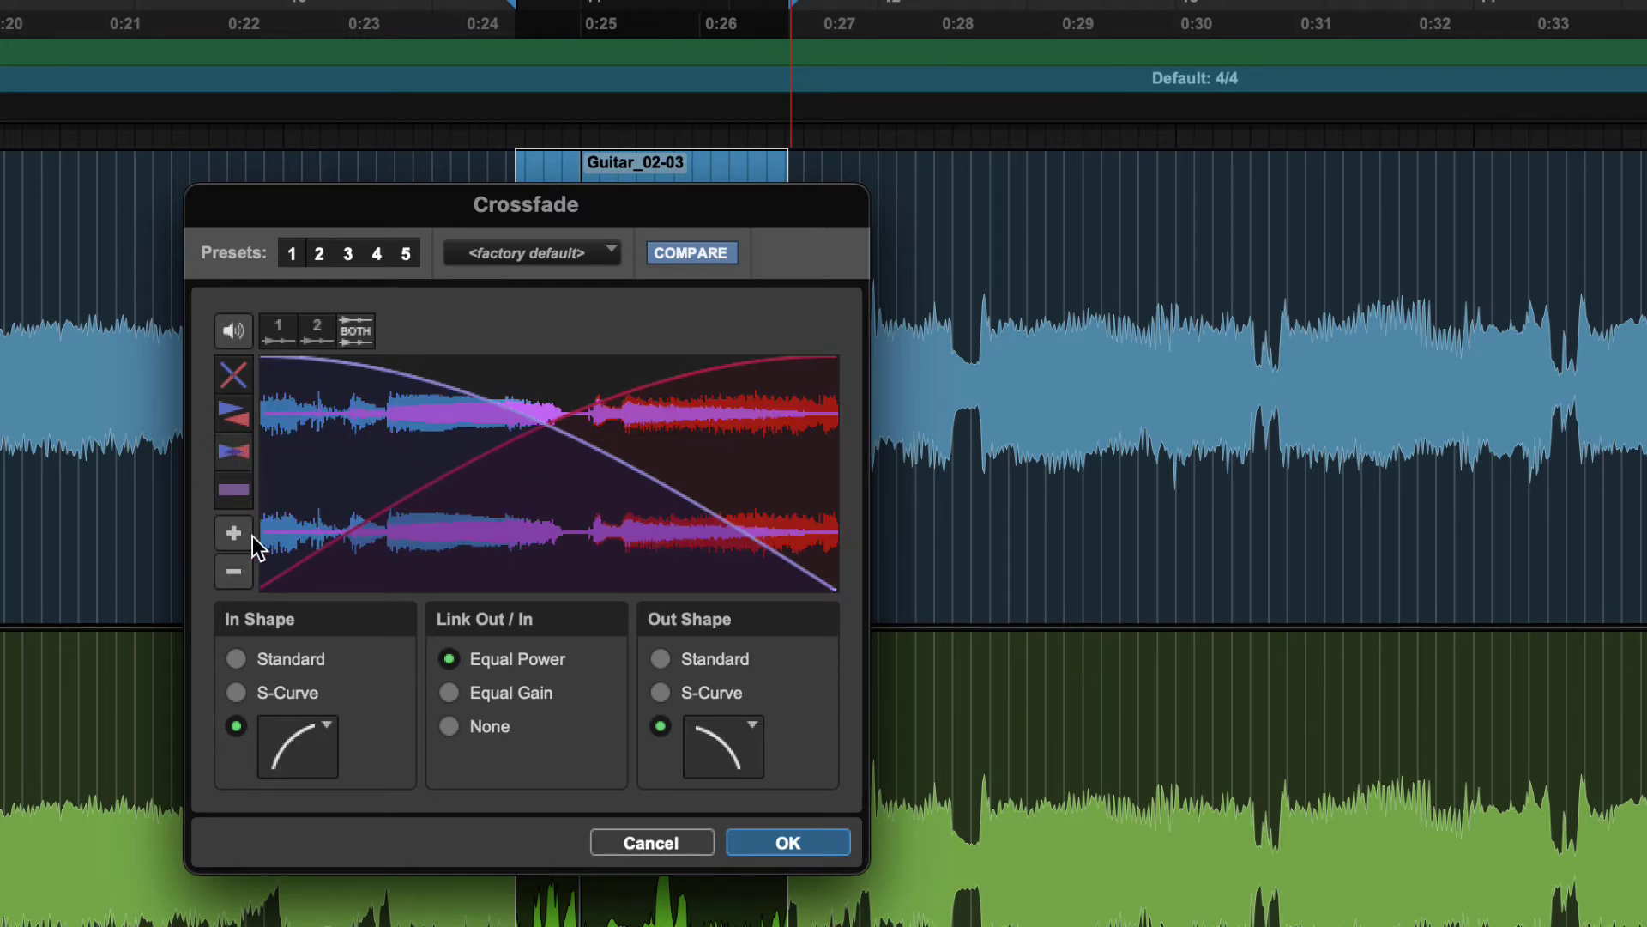
pyautogui.click(225, 492)
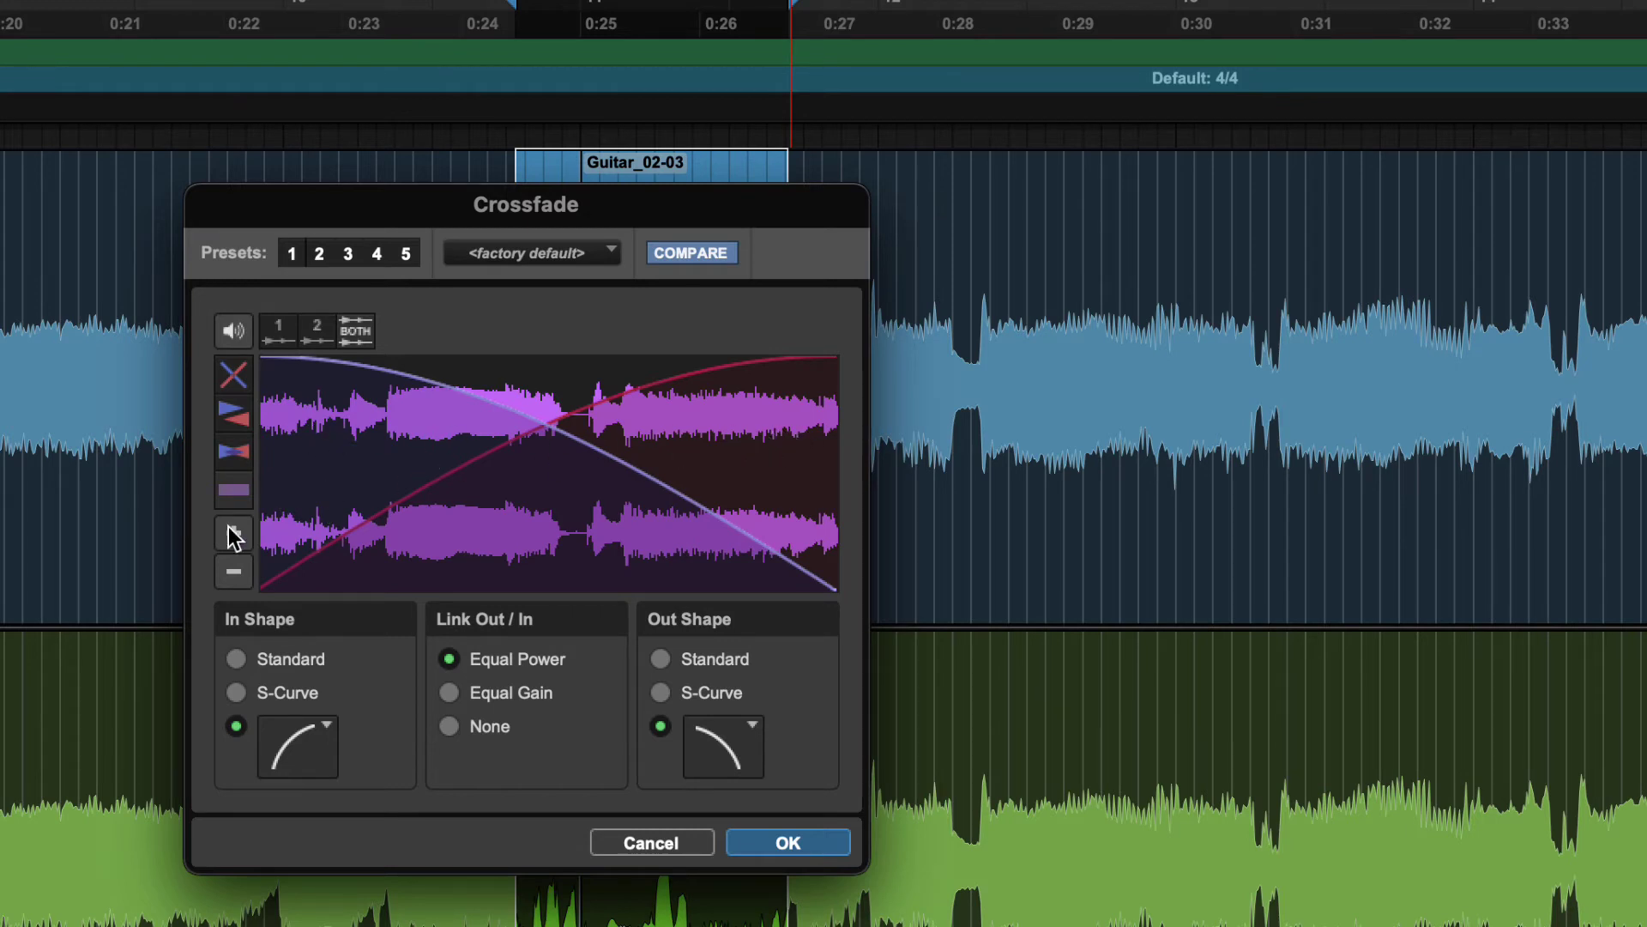
# Step: Enlarge the waveform in the crossfade preview, reduce it again, and cancel the crossfade
pyautogui.click(232, 533)
pyautogui.click(232, 534)
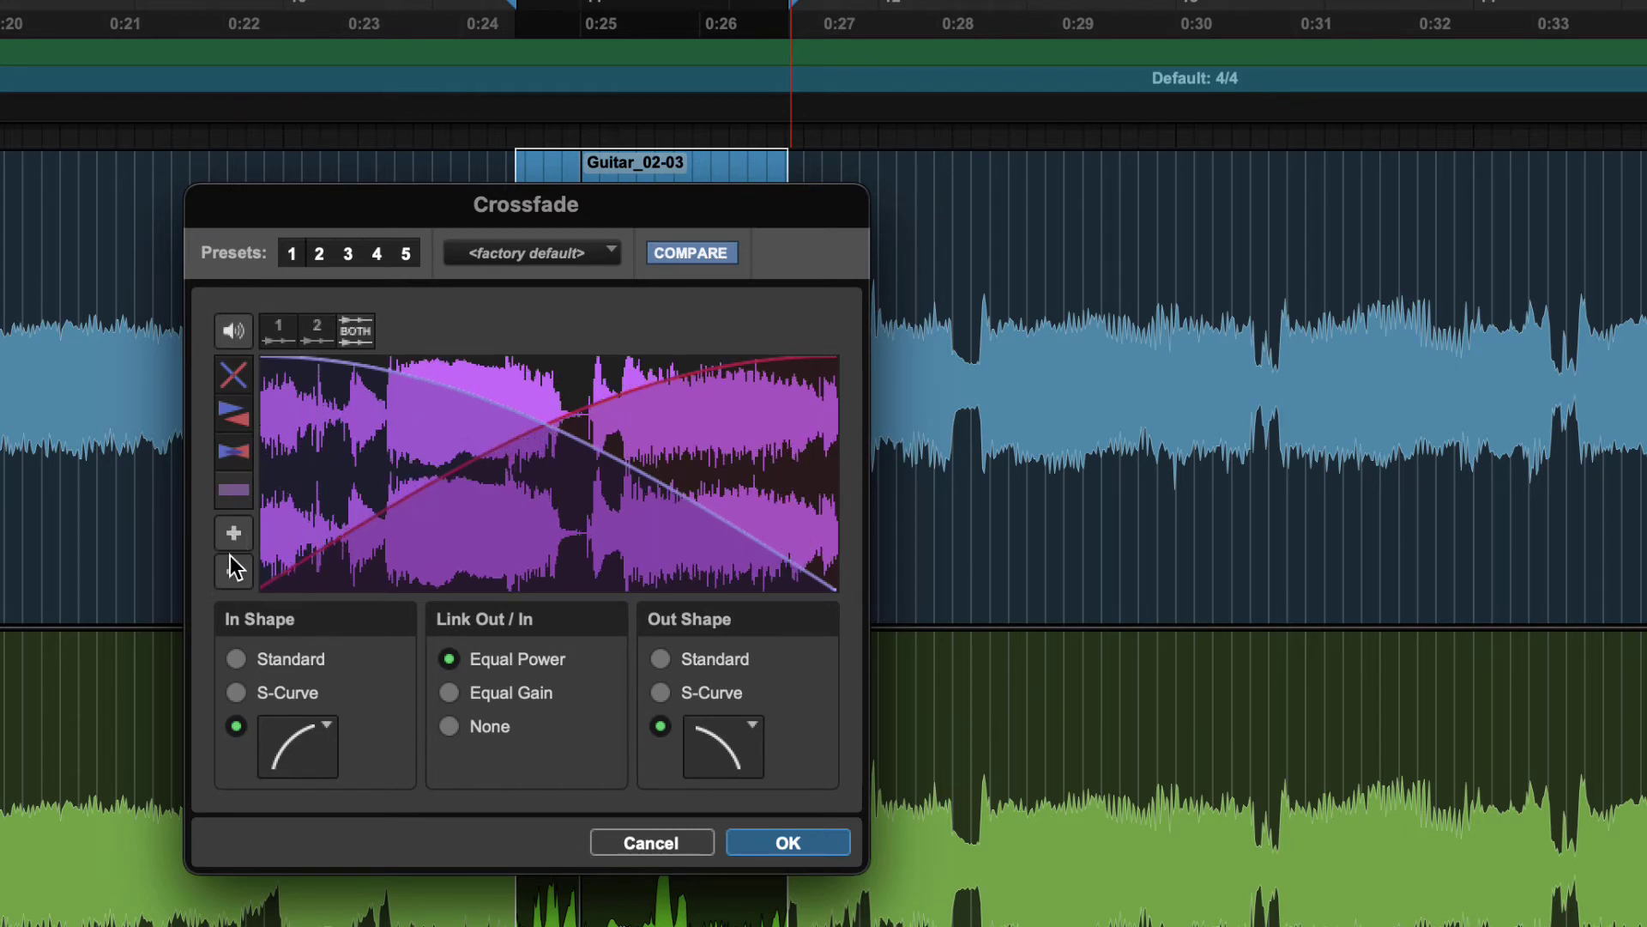
pyautogui.click(229, 568)
pyautogui.click(232, 569)
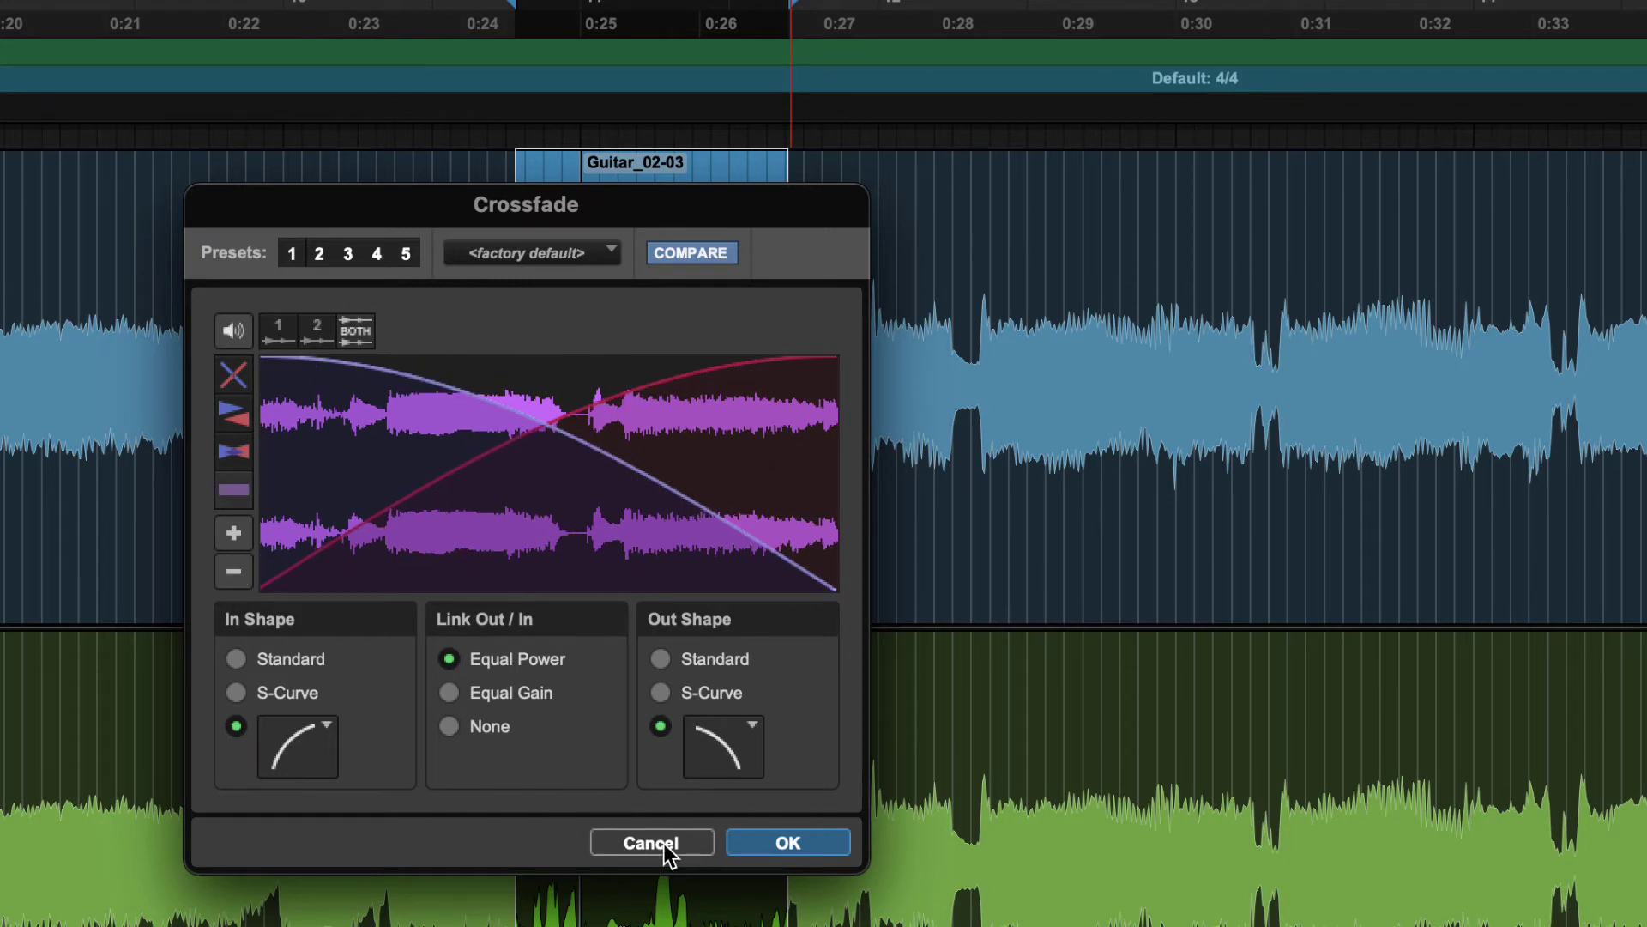
pyautogui.click(663, 843)
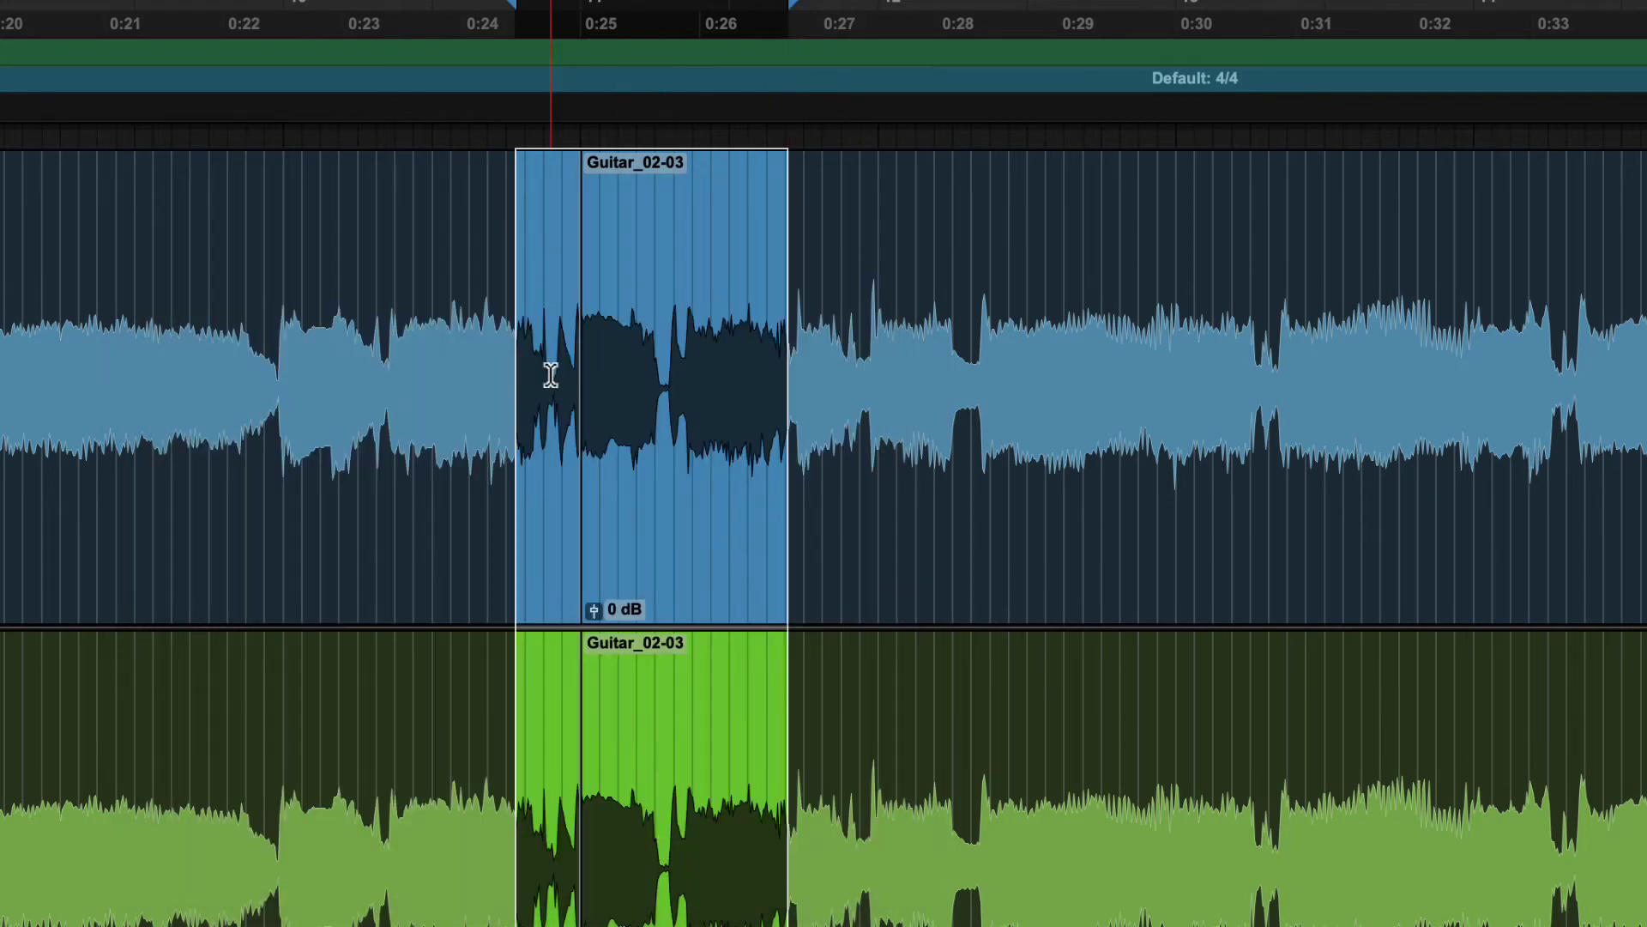
# Step: Select a short range across the clip boundary on the blue Guitar track only and open its Crossfade settings
pyautogui.click(550, 370)
pyautogui.moveTo(562, 405); pyautogui.dragTo(663, 397)
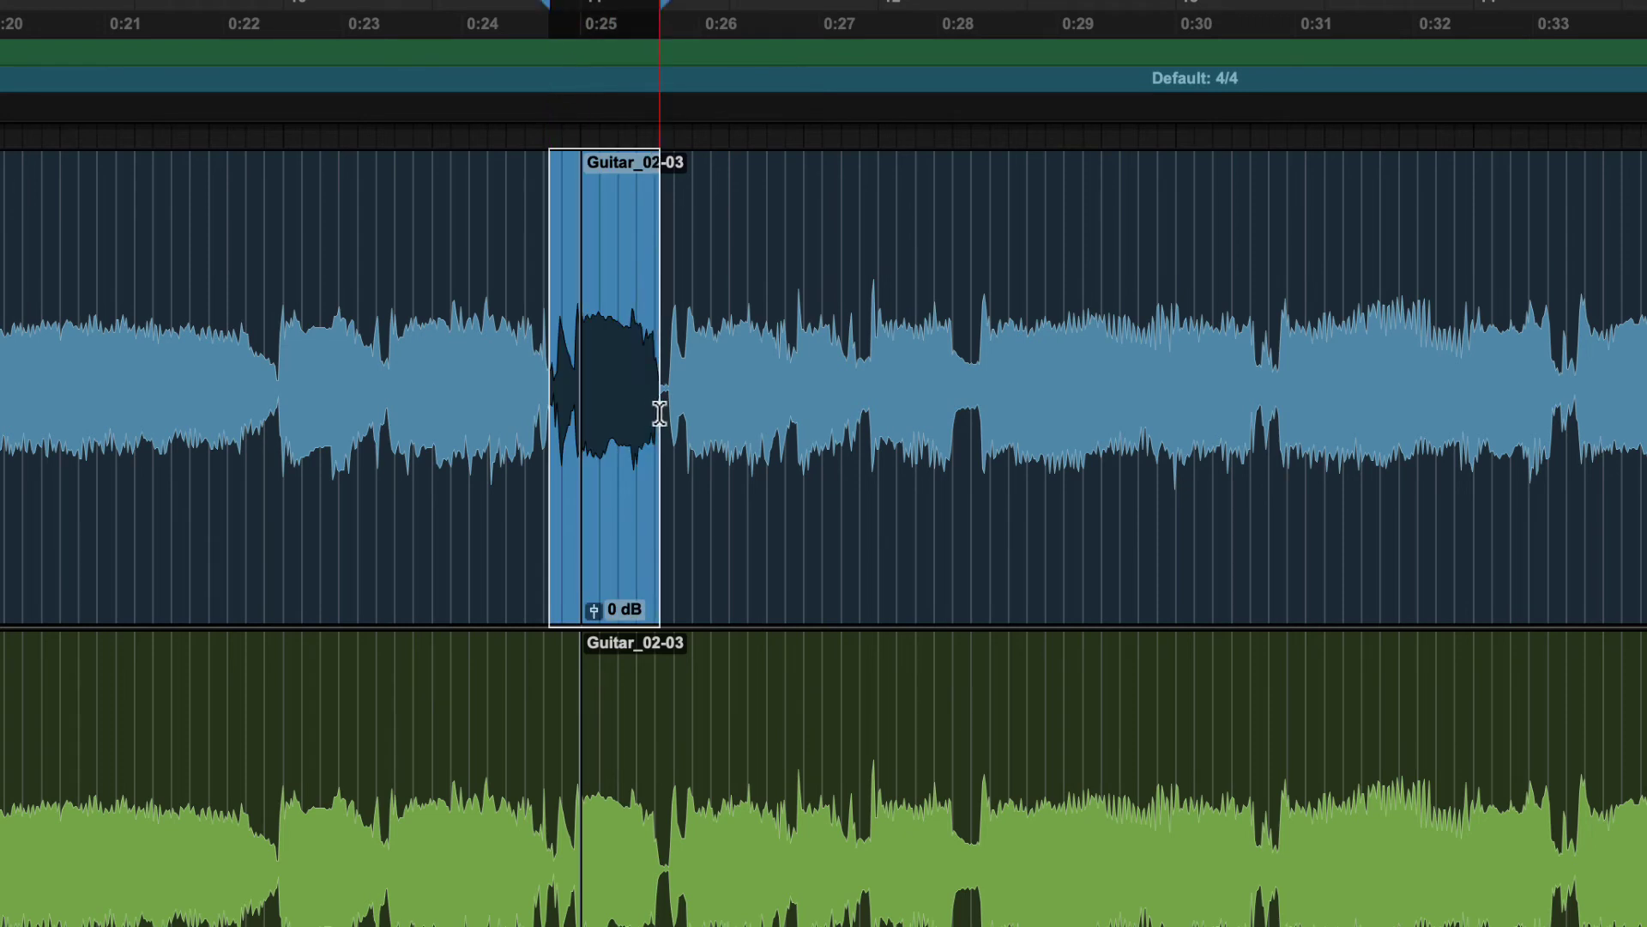
pyautogui.press('super+f')
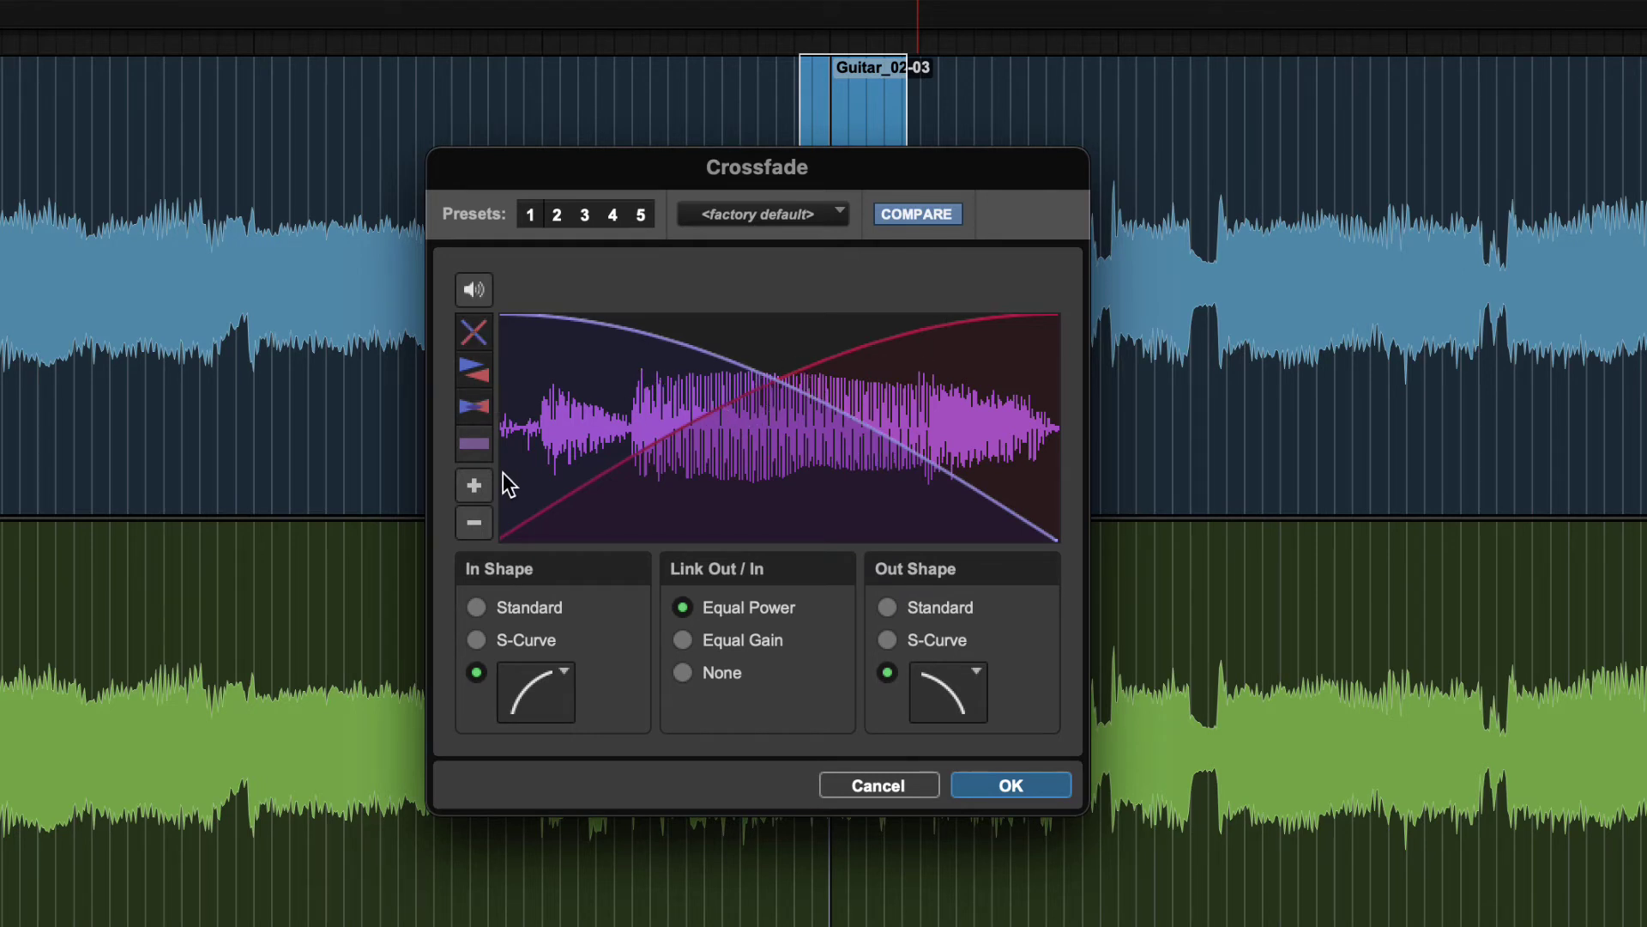
# Step: Compare the curves-only, separate, overlaid and summed views of the single-track crossfade, audition it and close the settings
pyautogui.click(476, 333)
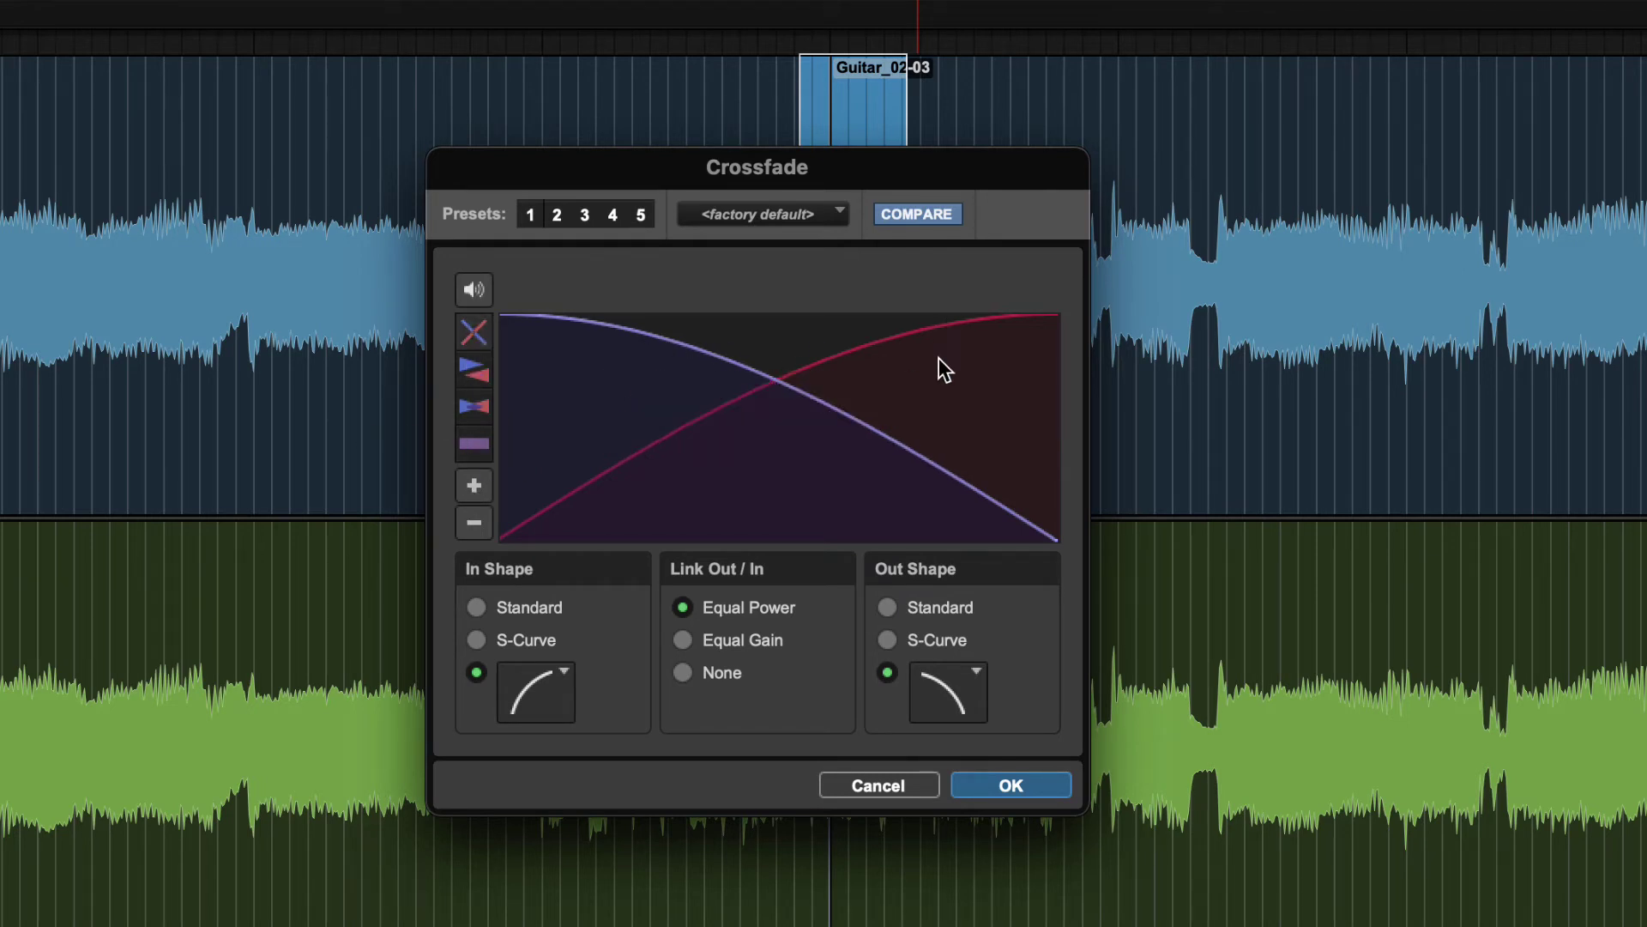
pyautogui.click(476, 373)
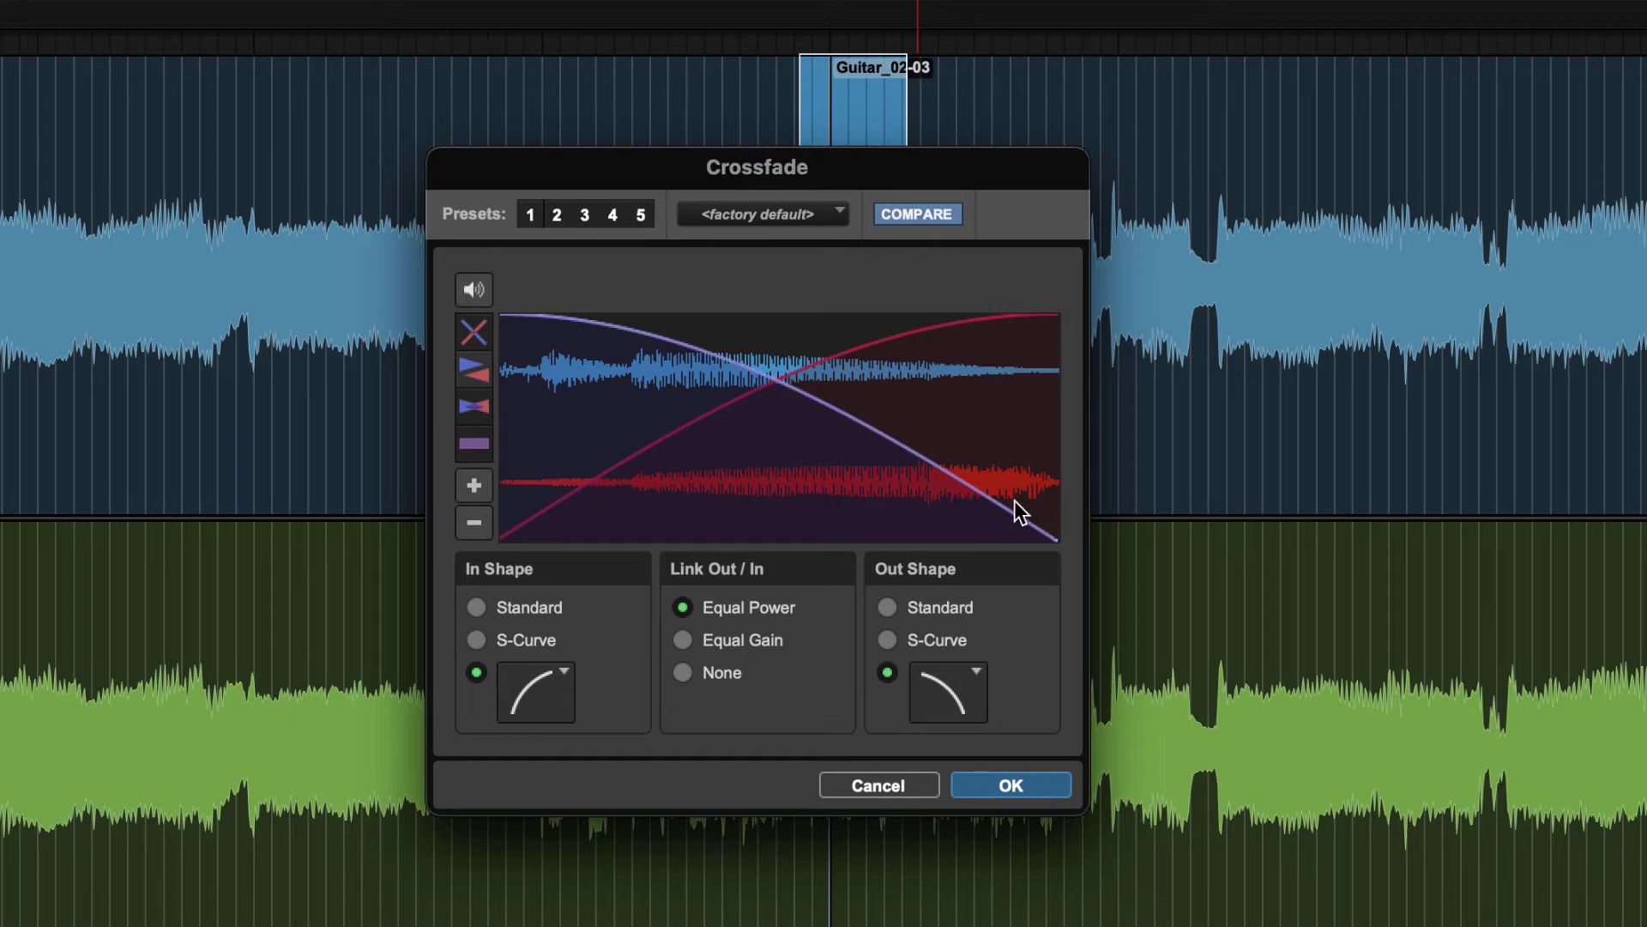
pyautogui.click(486, 405)
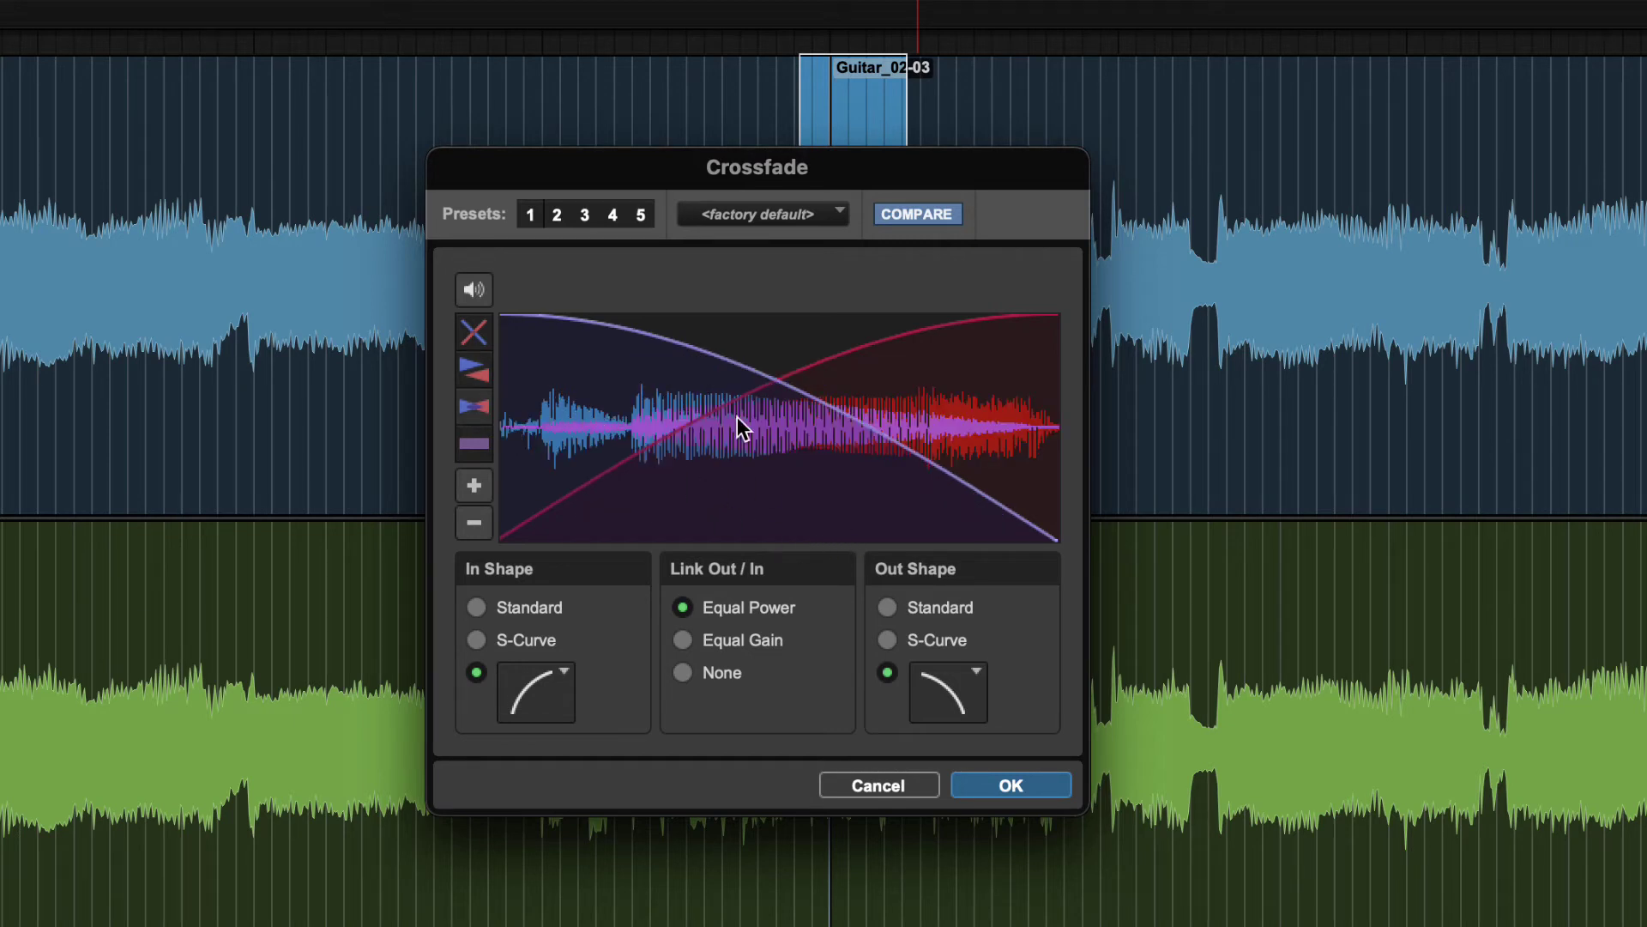
pyautogui.click(463, 446)
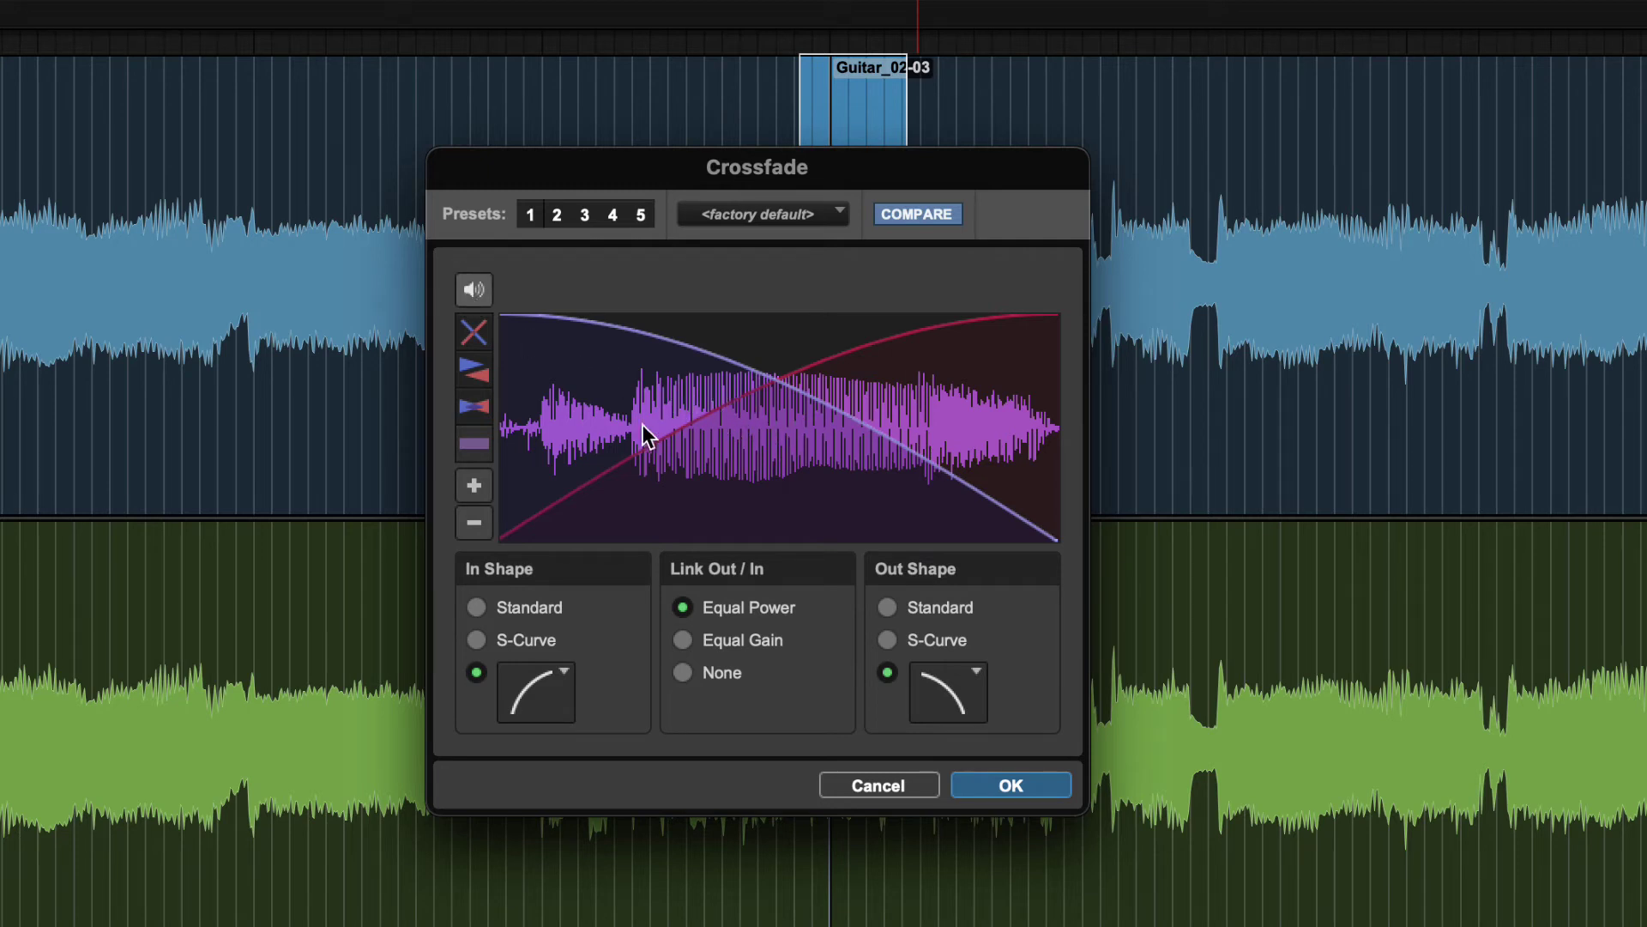
pyautogui.press('space')
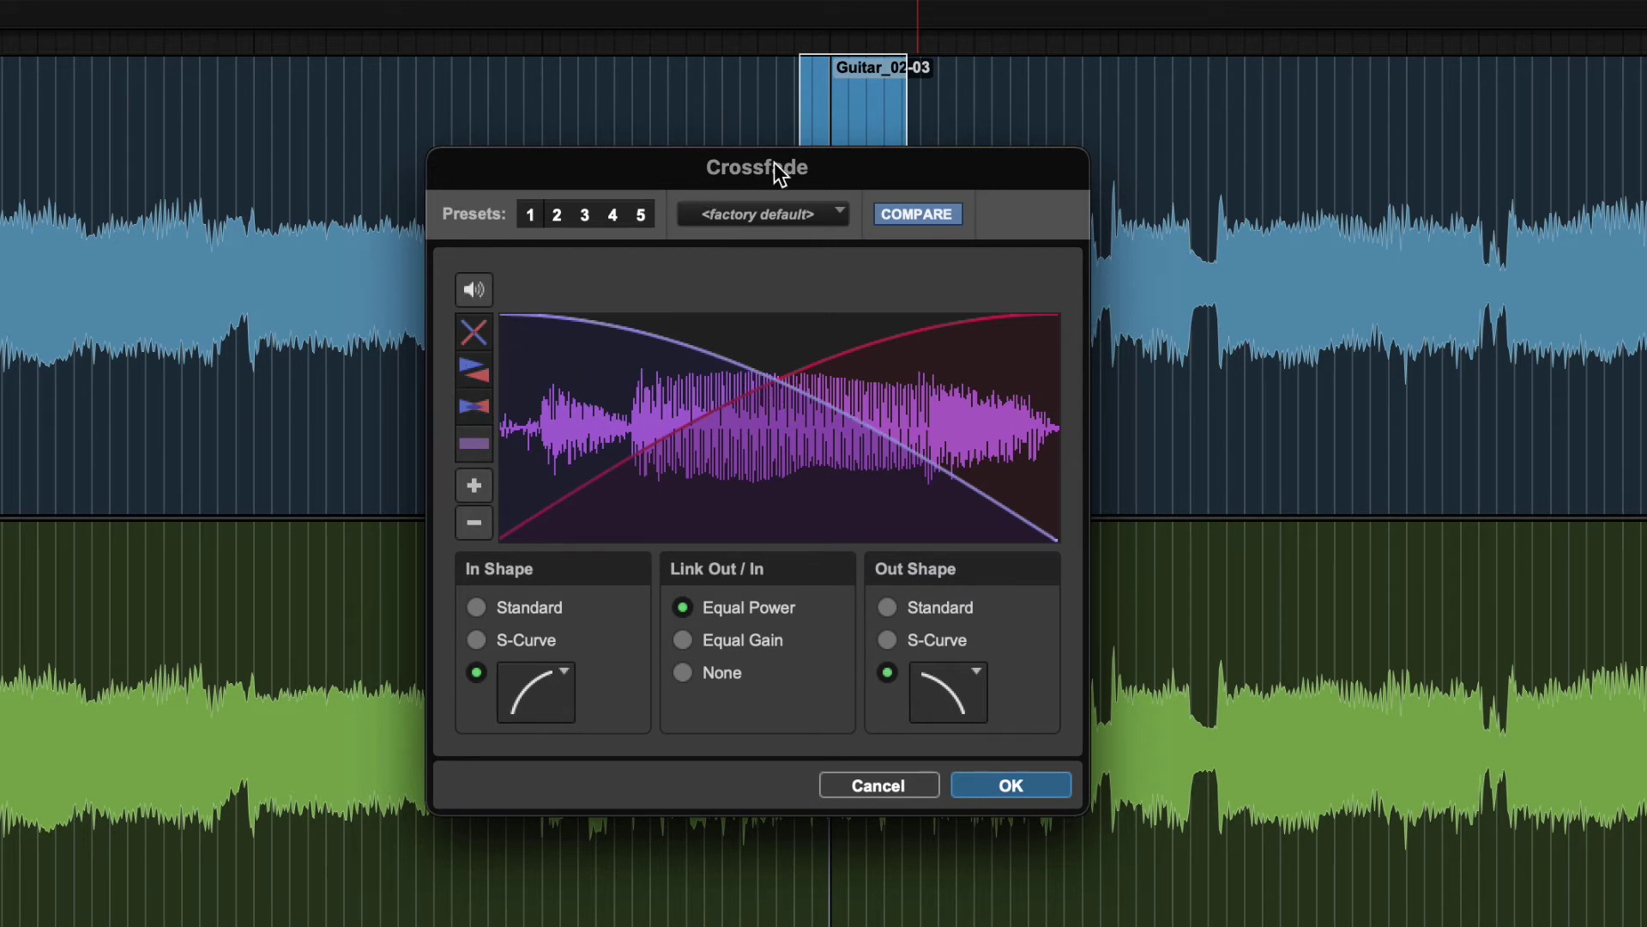
pyautogui.press('Return')
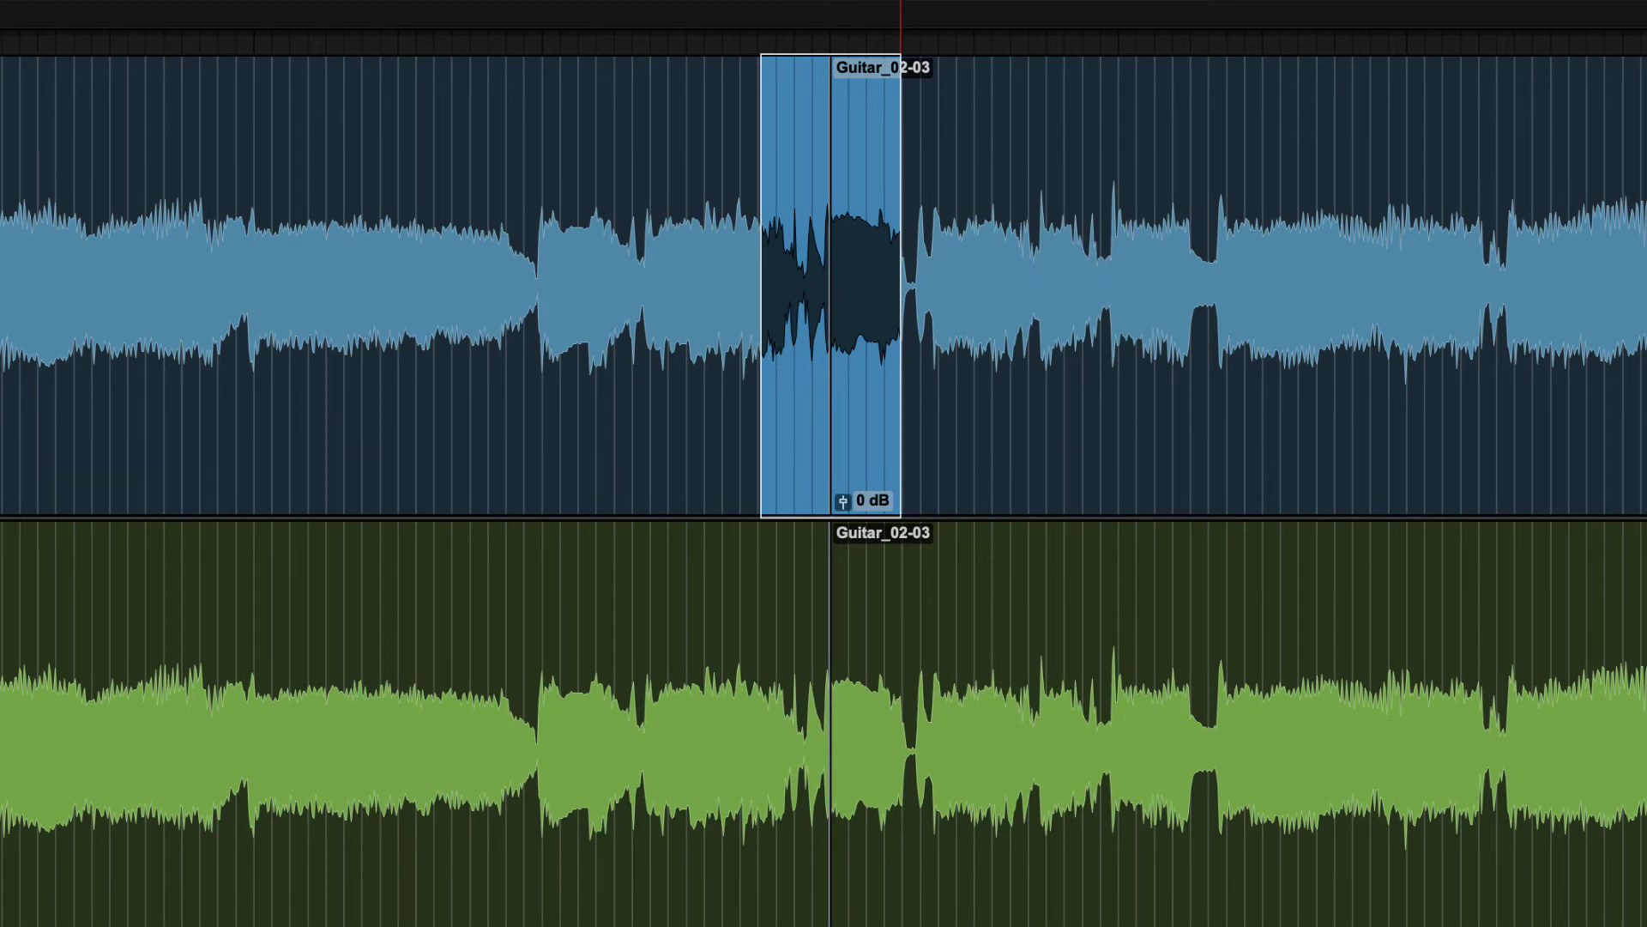
# Step: Reopen the Crossfade settings, set the linked shapes to S-Curve with Equal Power, and look through the preset out shapes
pyautogui.press('super+f')
pyautogui.moveTo(834, 19); pyautogui.dragTo(896, 17)
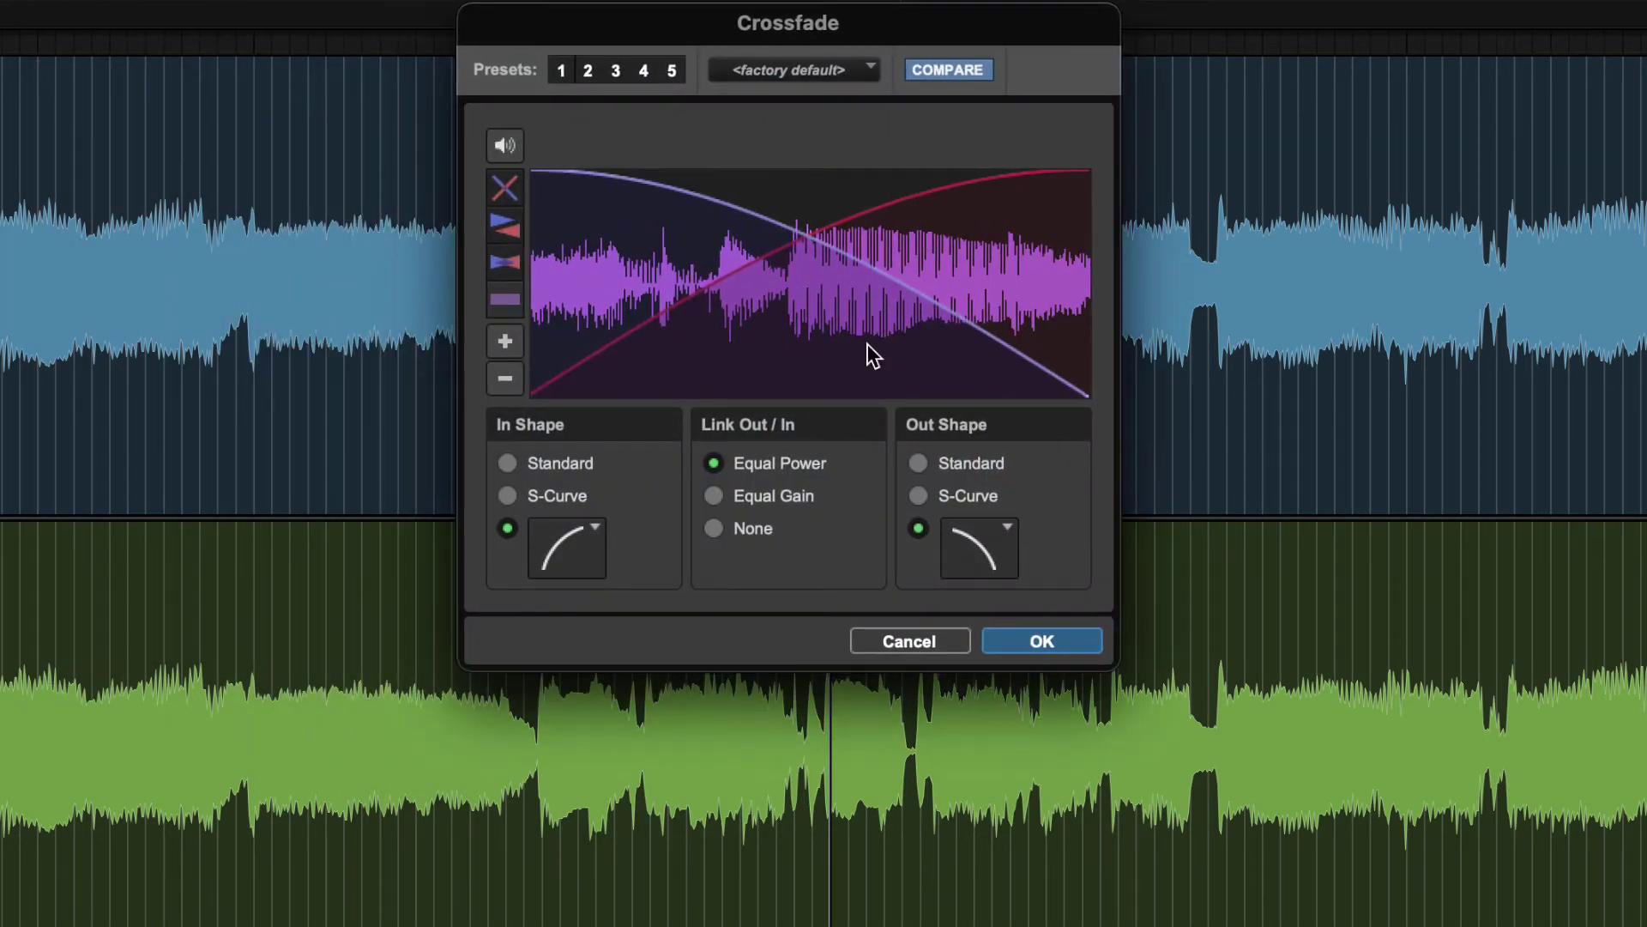
pyautogui.click(932, 465)
pyautogui.click(918, 496)
pyautogui.click(979, 549)
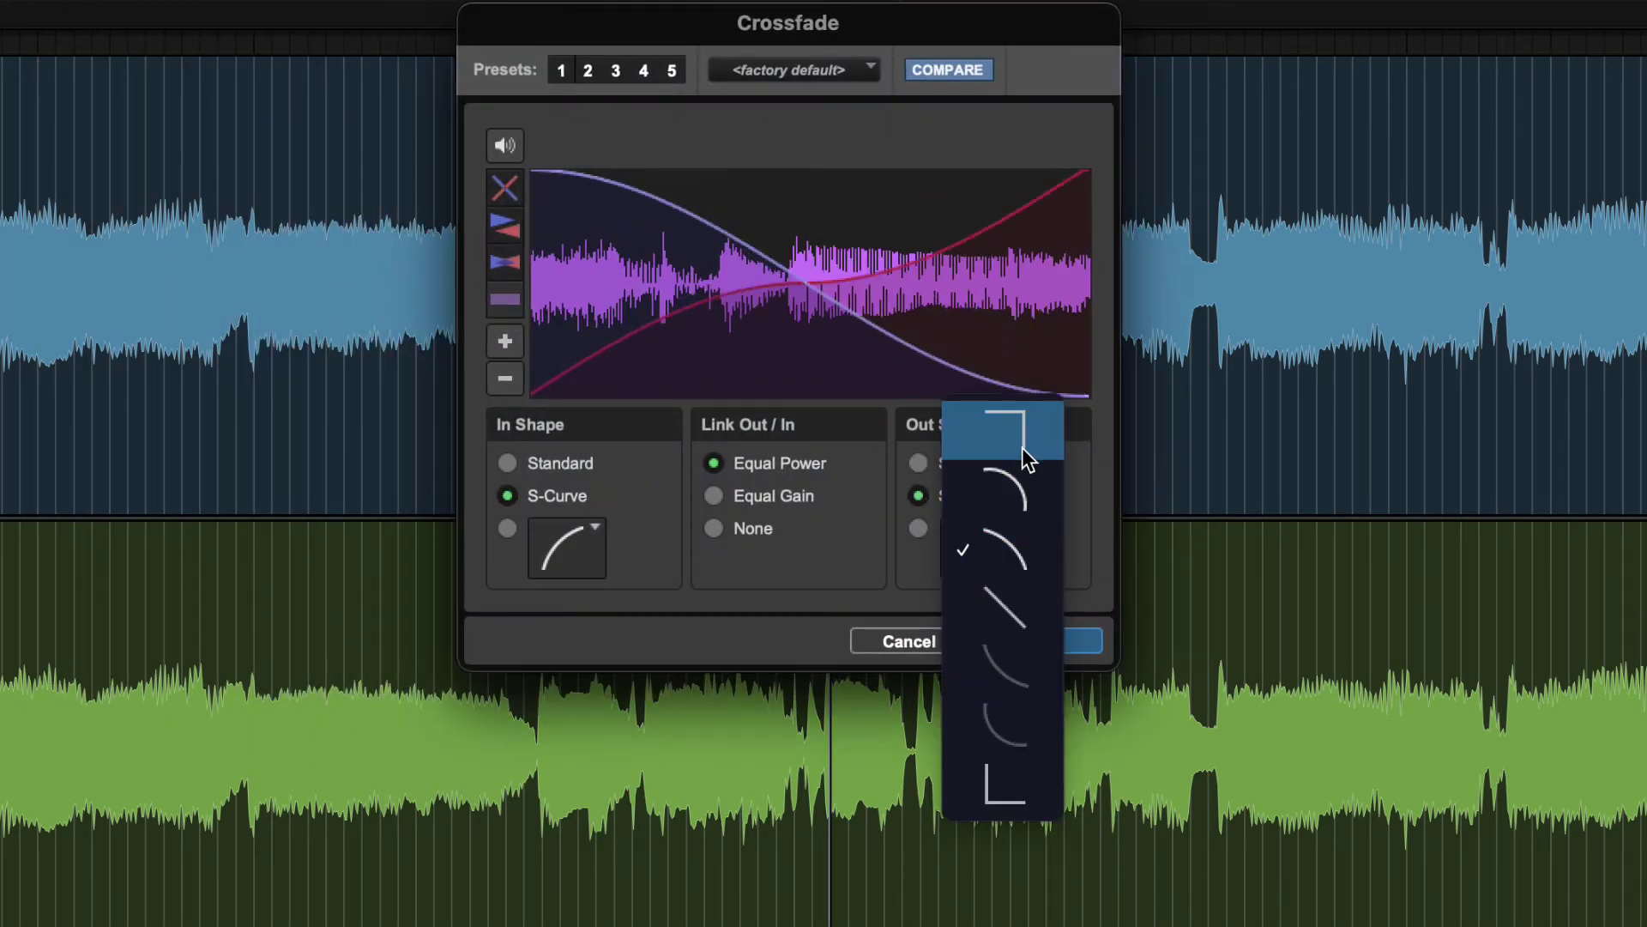
pyautogui.click(906, 538)
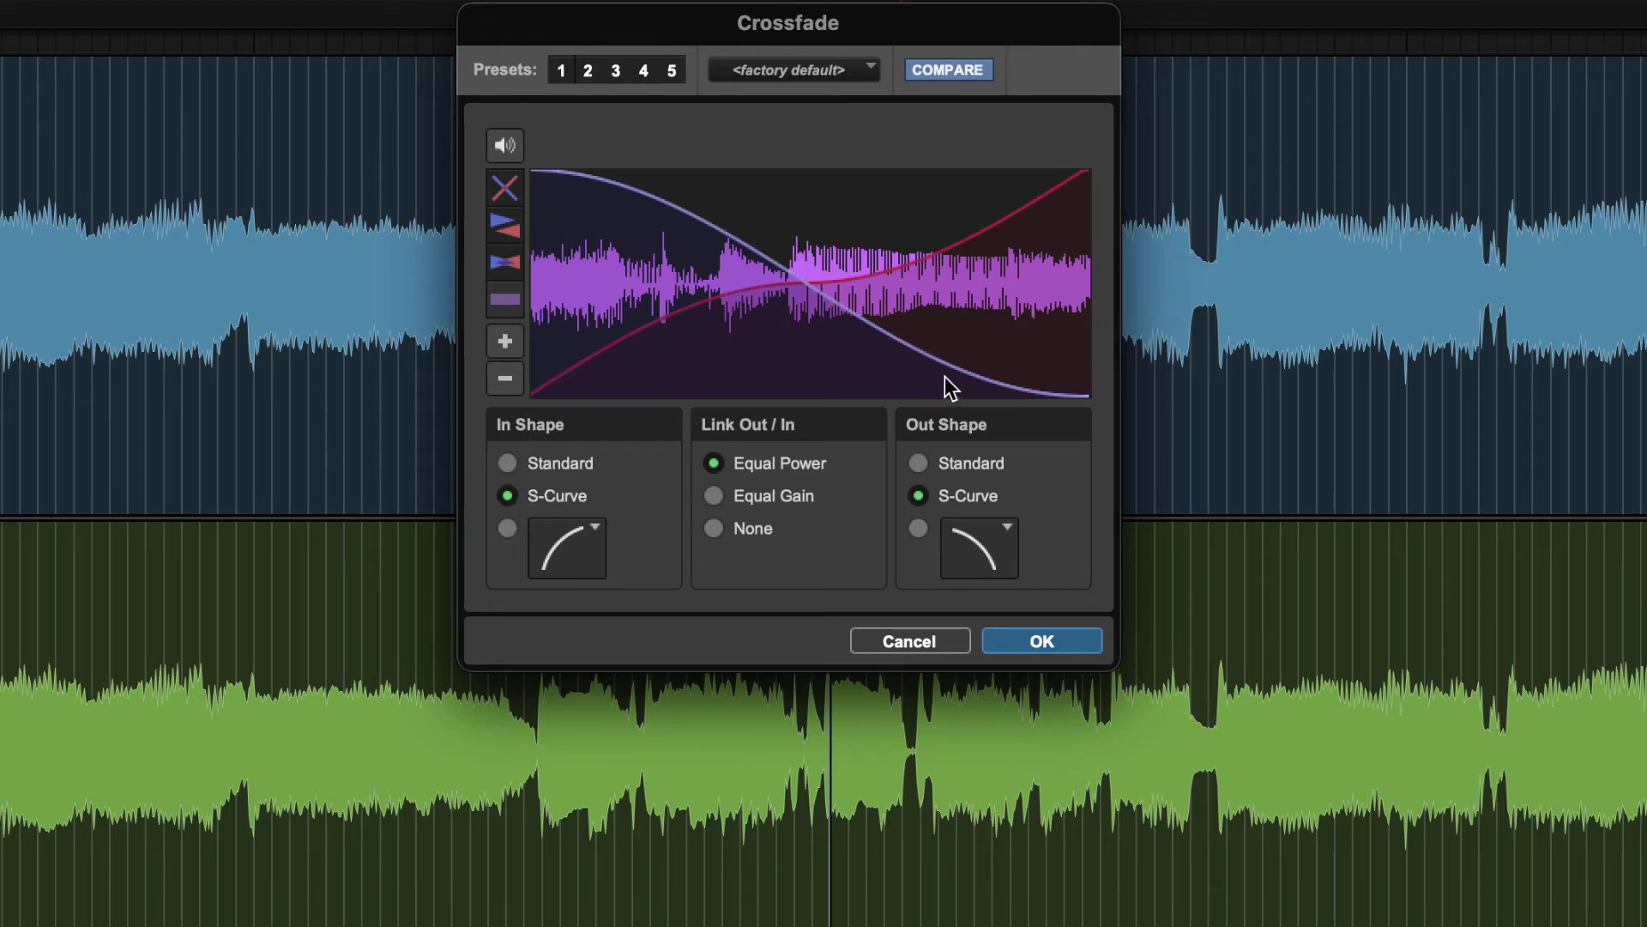
# Step: Compare the Standard and S-Curve shapes of the Equal Power crossfade by switching between them
pyautogui.click(508, 463)
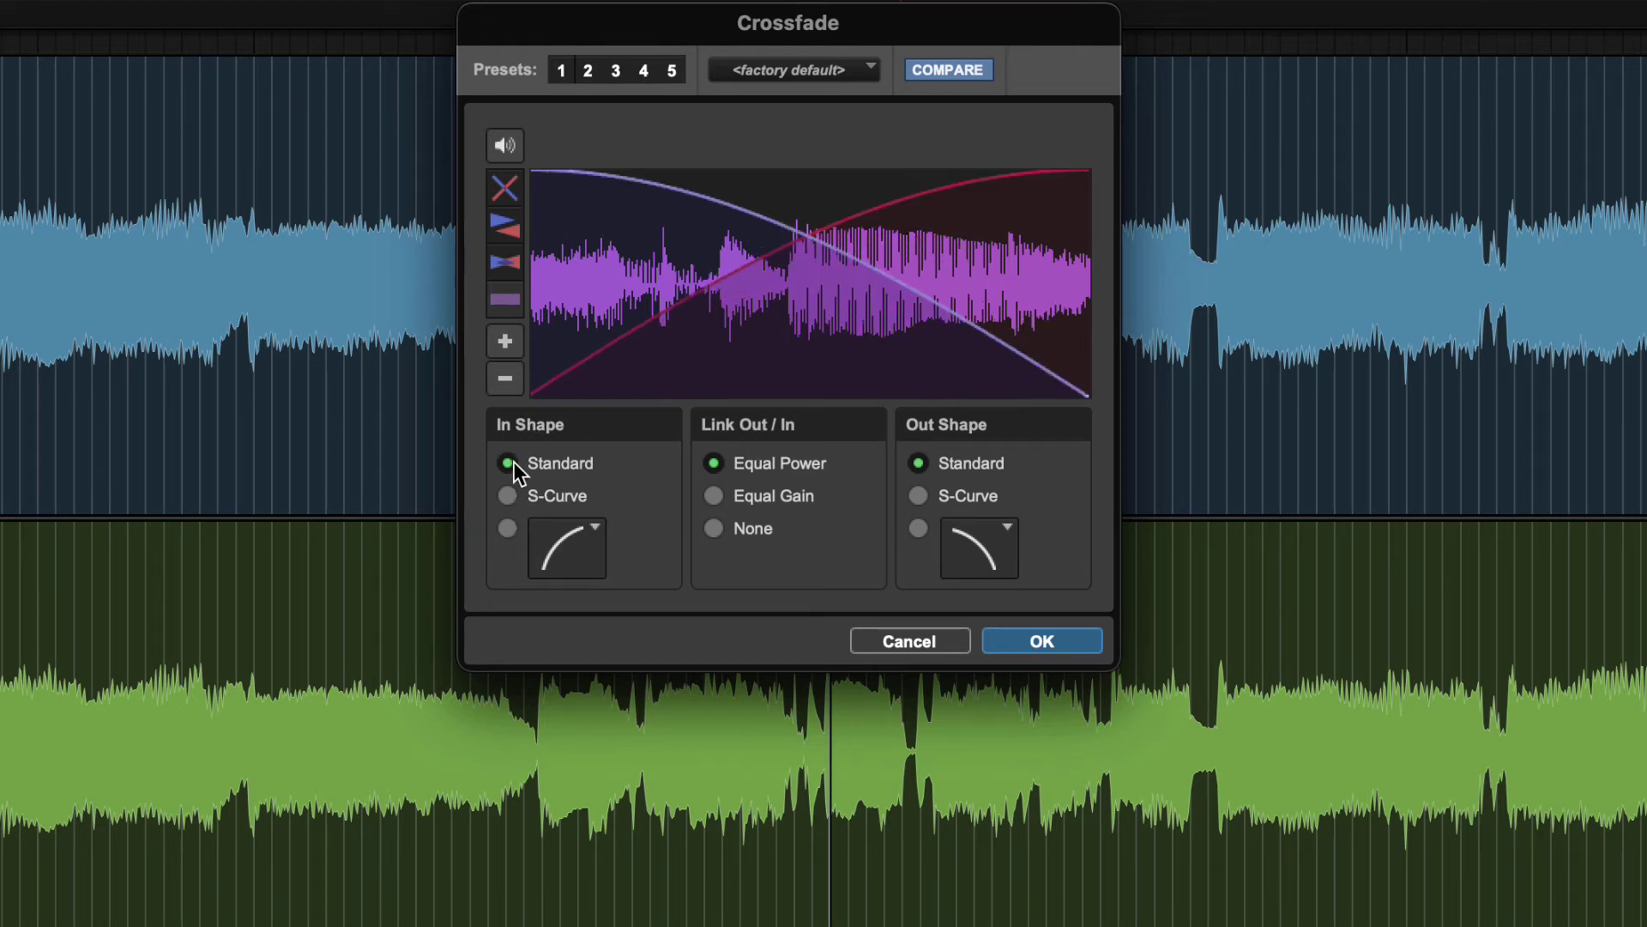
pyautogui.click(917, 496)
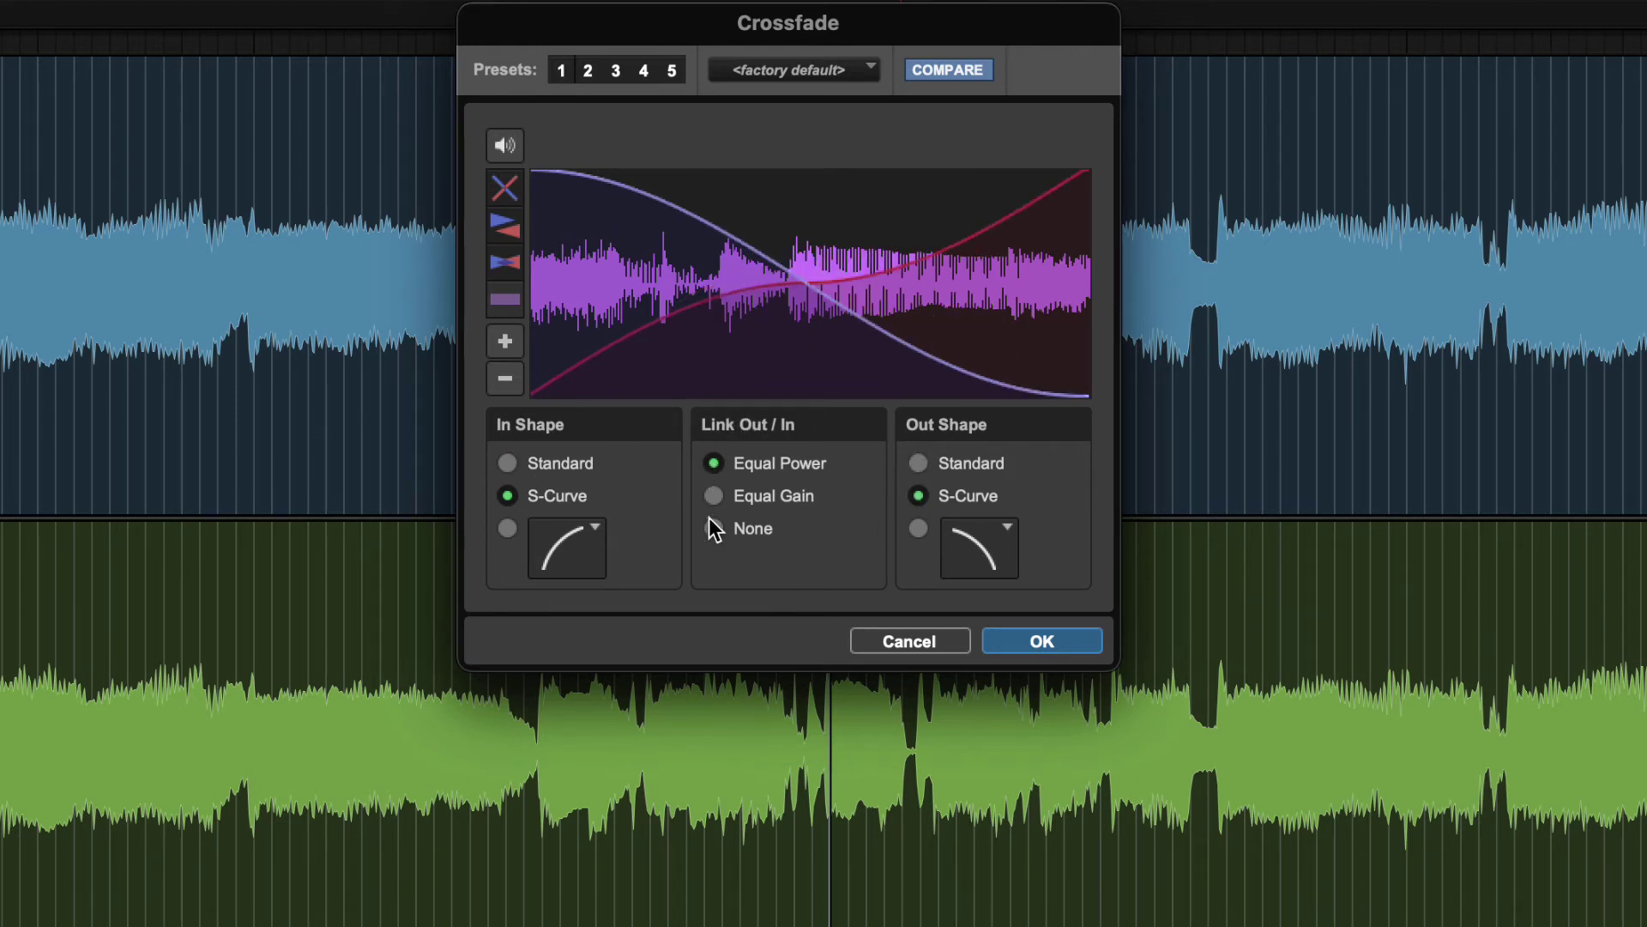
pyautogui.click(506, 461)
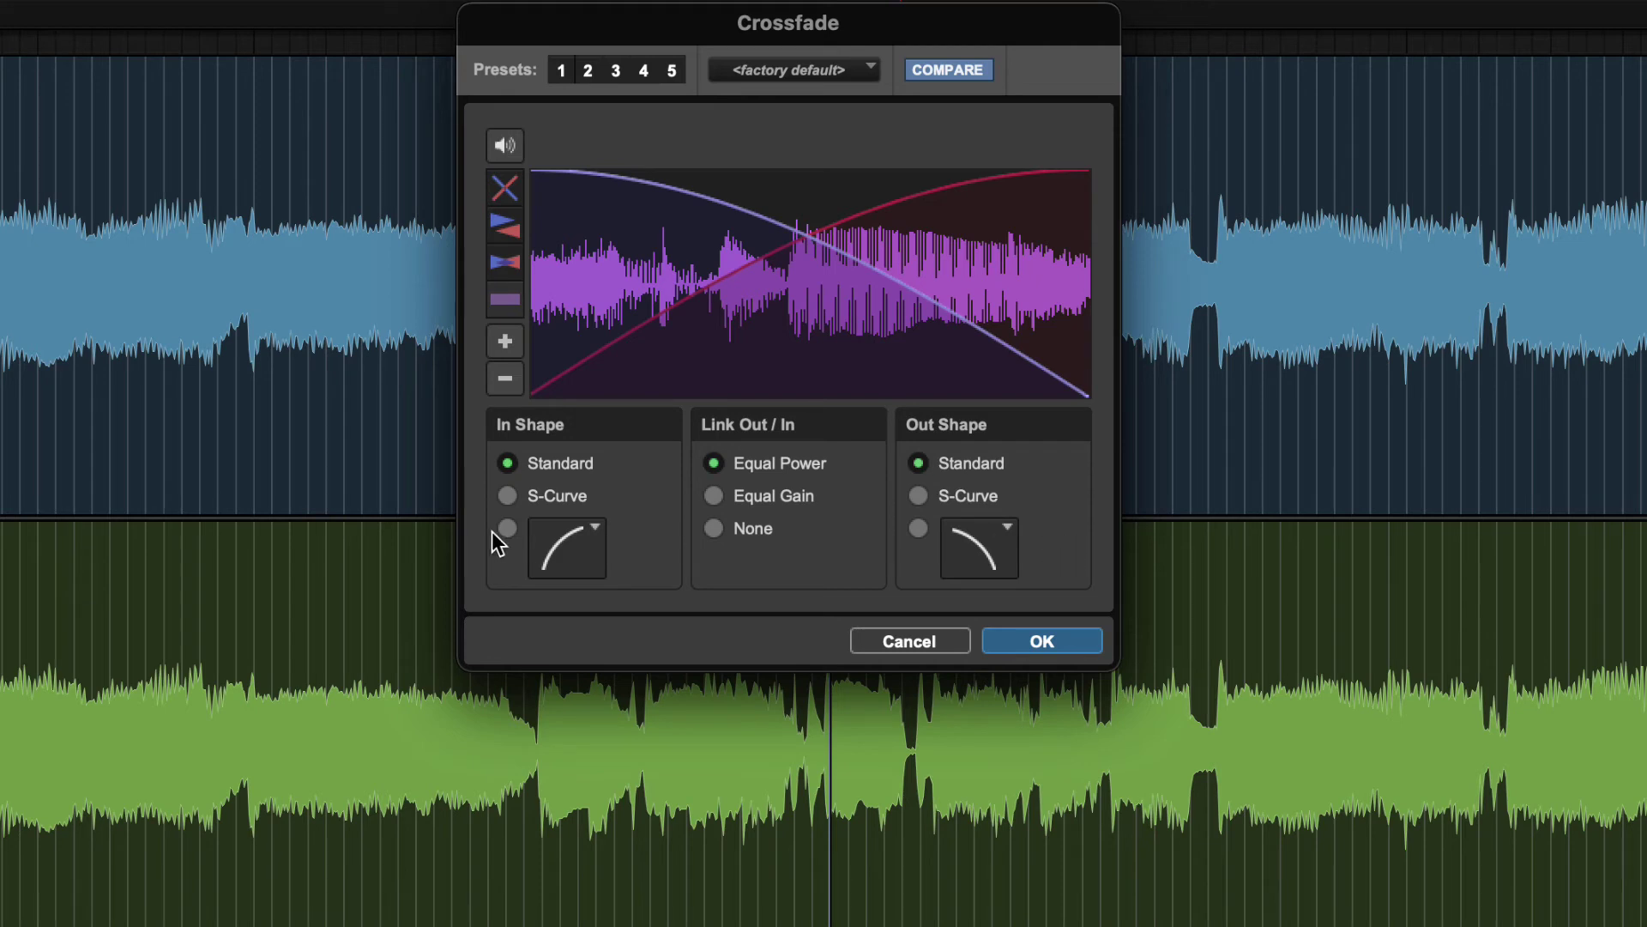
pyautogui.click(507, 496)
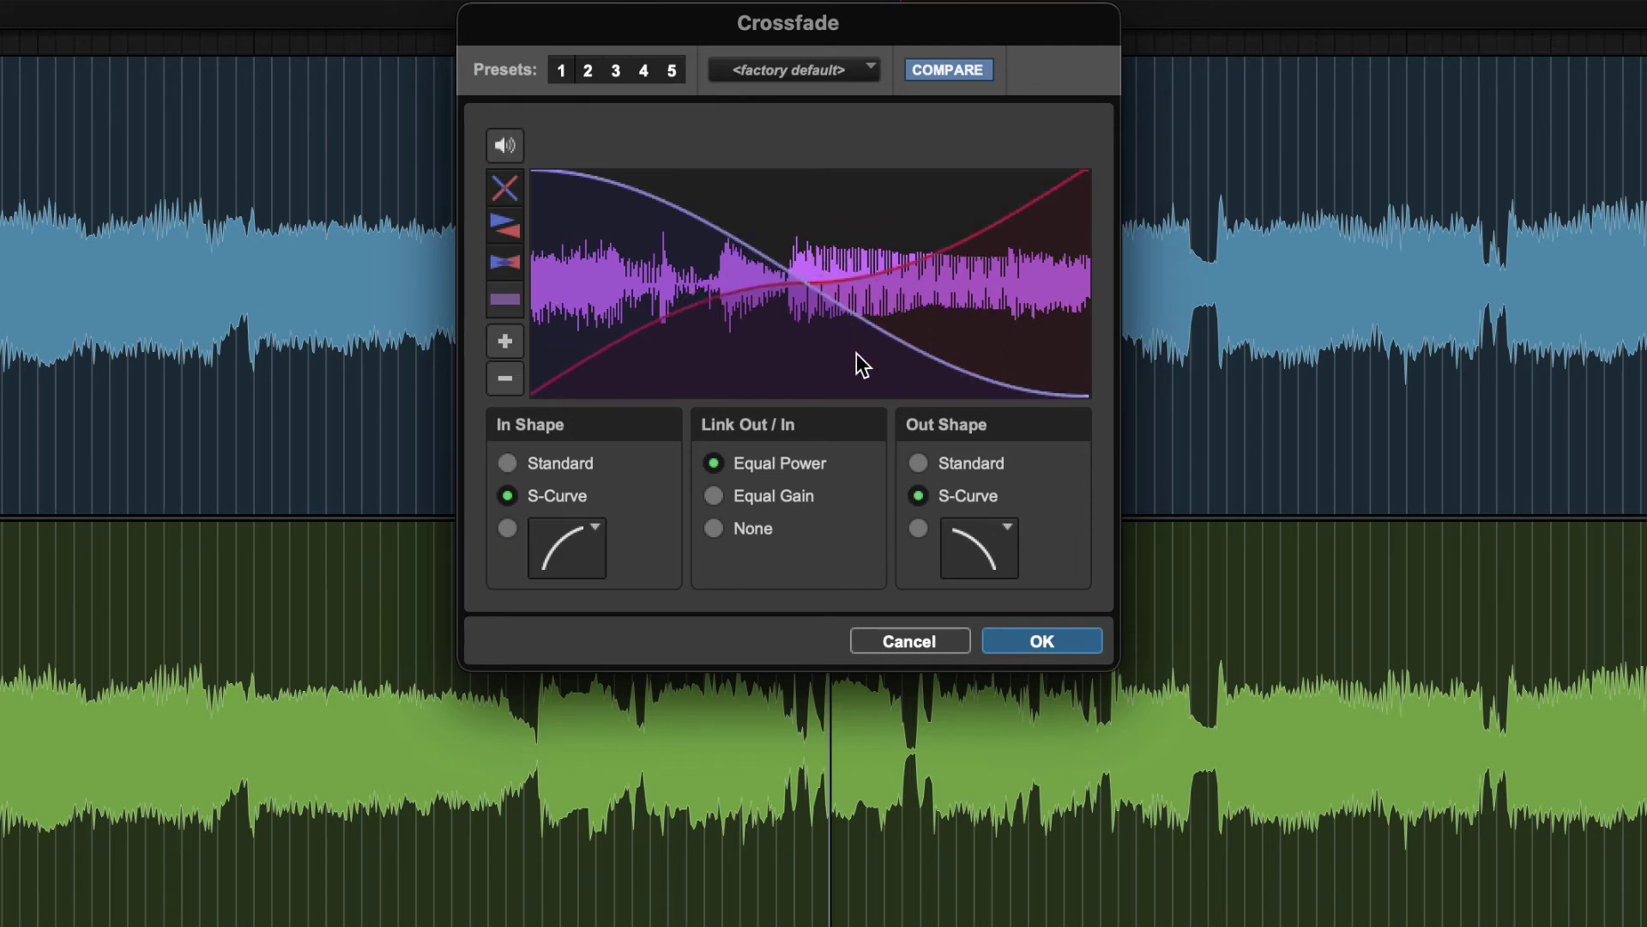
# Step: Try the Equal Gain link, set it to None, choose the Standard In Shape and bend the unlinked crossfade curve
pyautogui.click(714, 496)
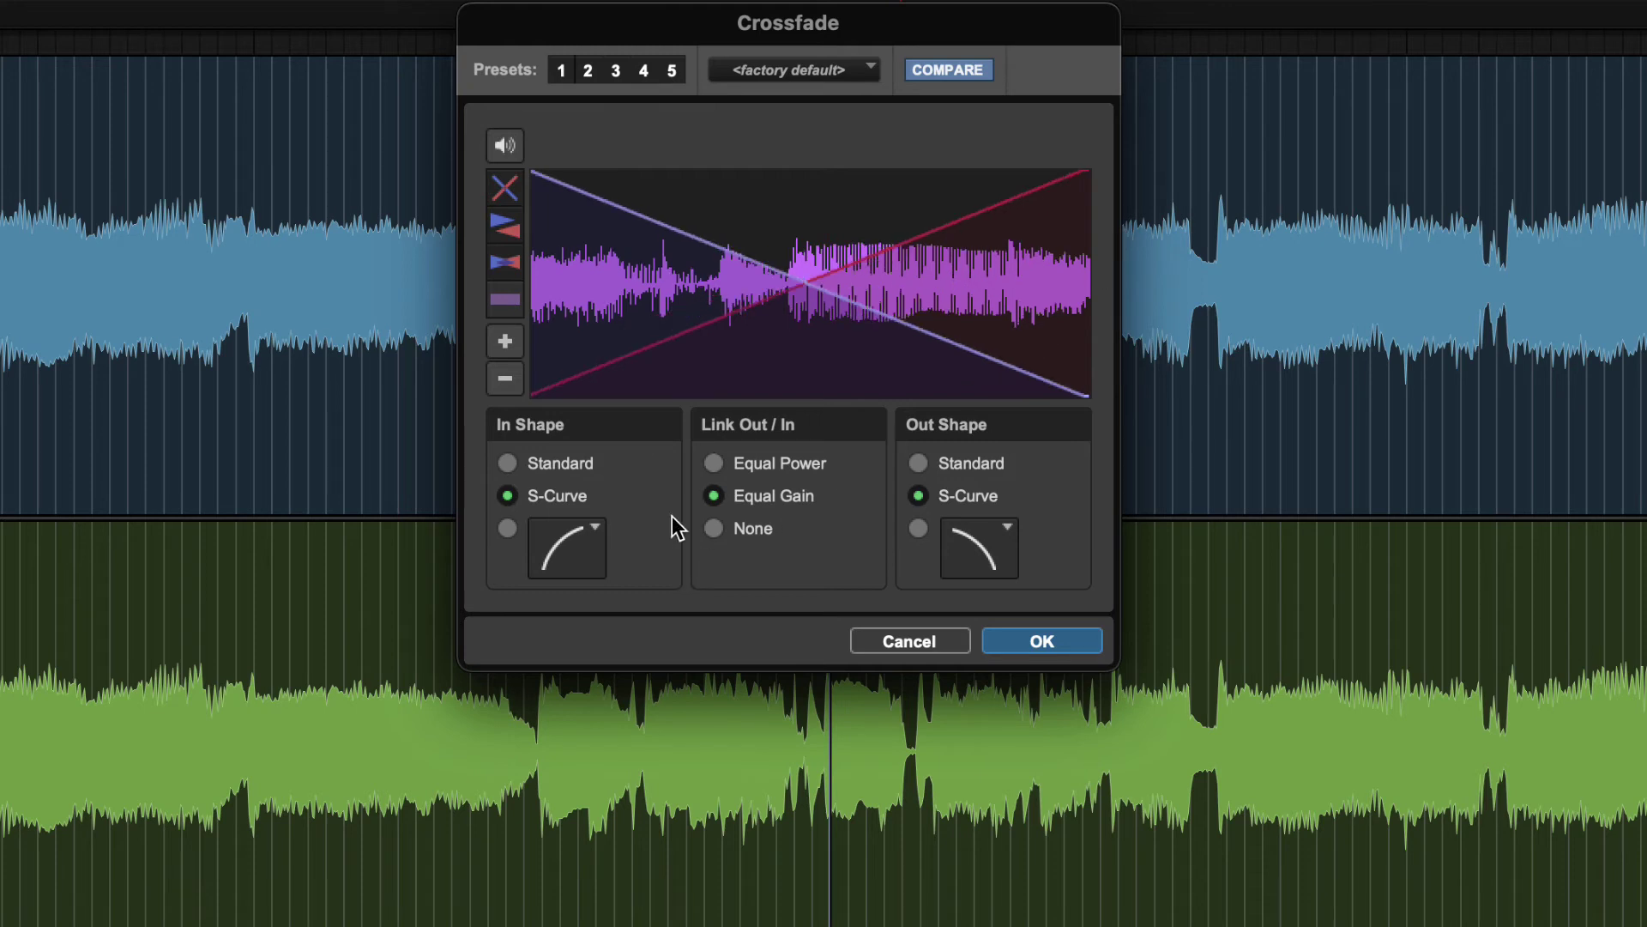
pyautogui.click(714, 529)
pyautogui.click(508, 463)
pyautogui.click(508, 496)
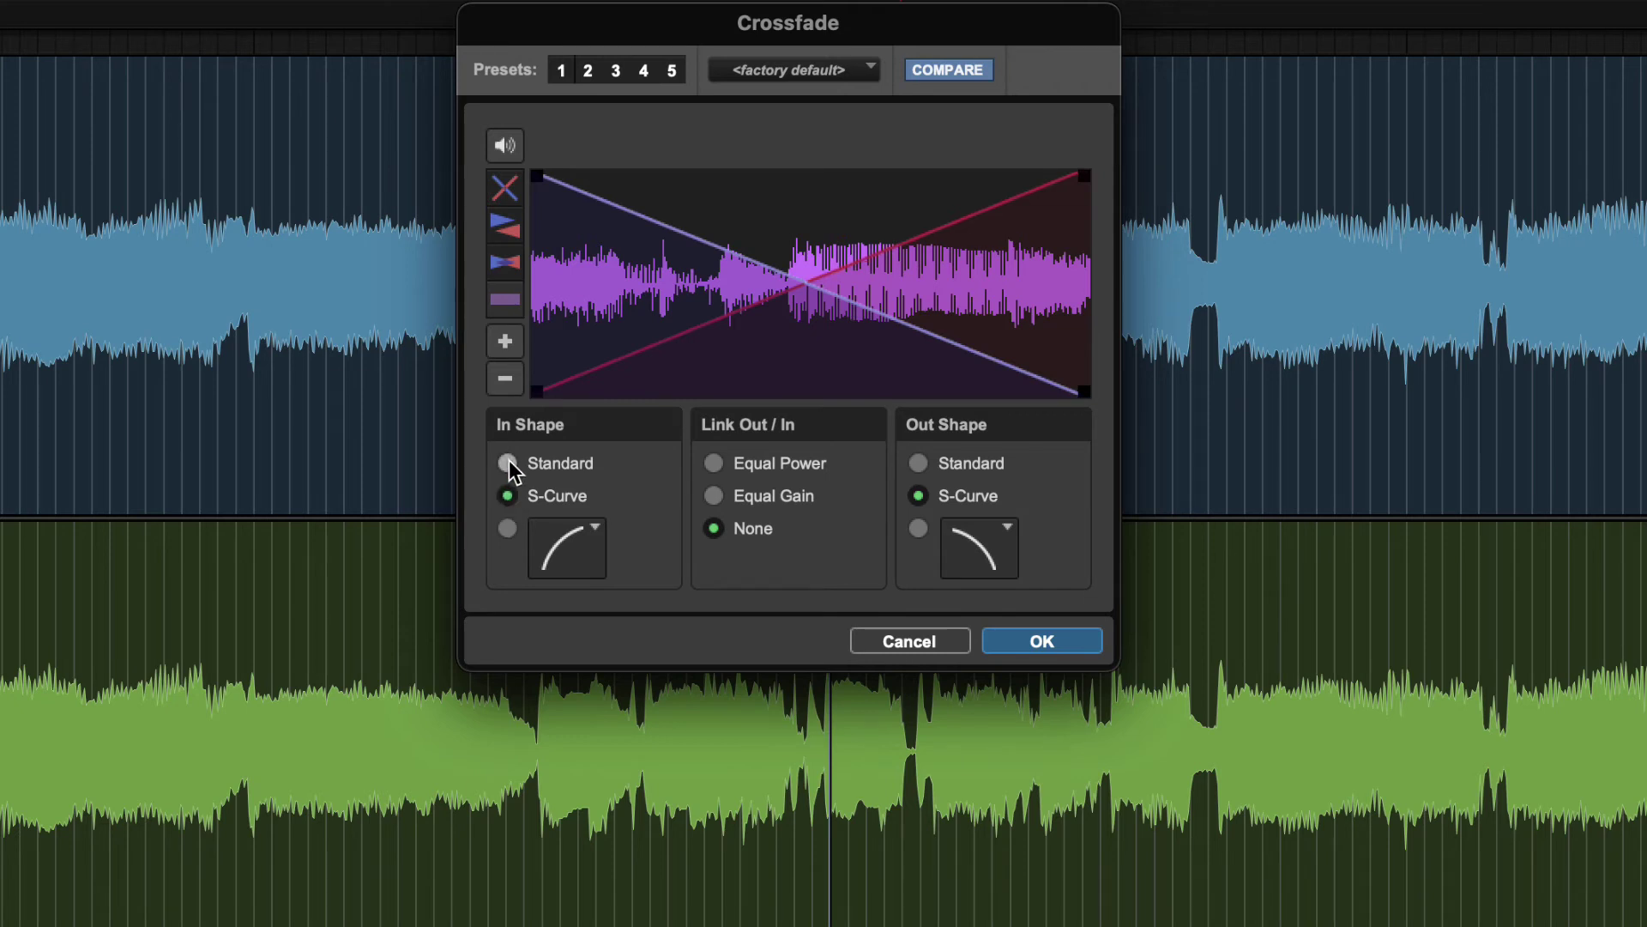
pyautogui.click(508, 462)
pyautogui.moveTo(757, 253)
pyautogui.mouseDown()
pyautogui.moveTo(600, 262)
pyautogui.moveTo(926, 287)
pyautogui.moveTo(660, 265)
pyautogui.moveTo(749, 283)
pyautogui.mouseUp()
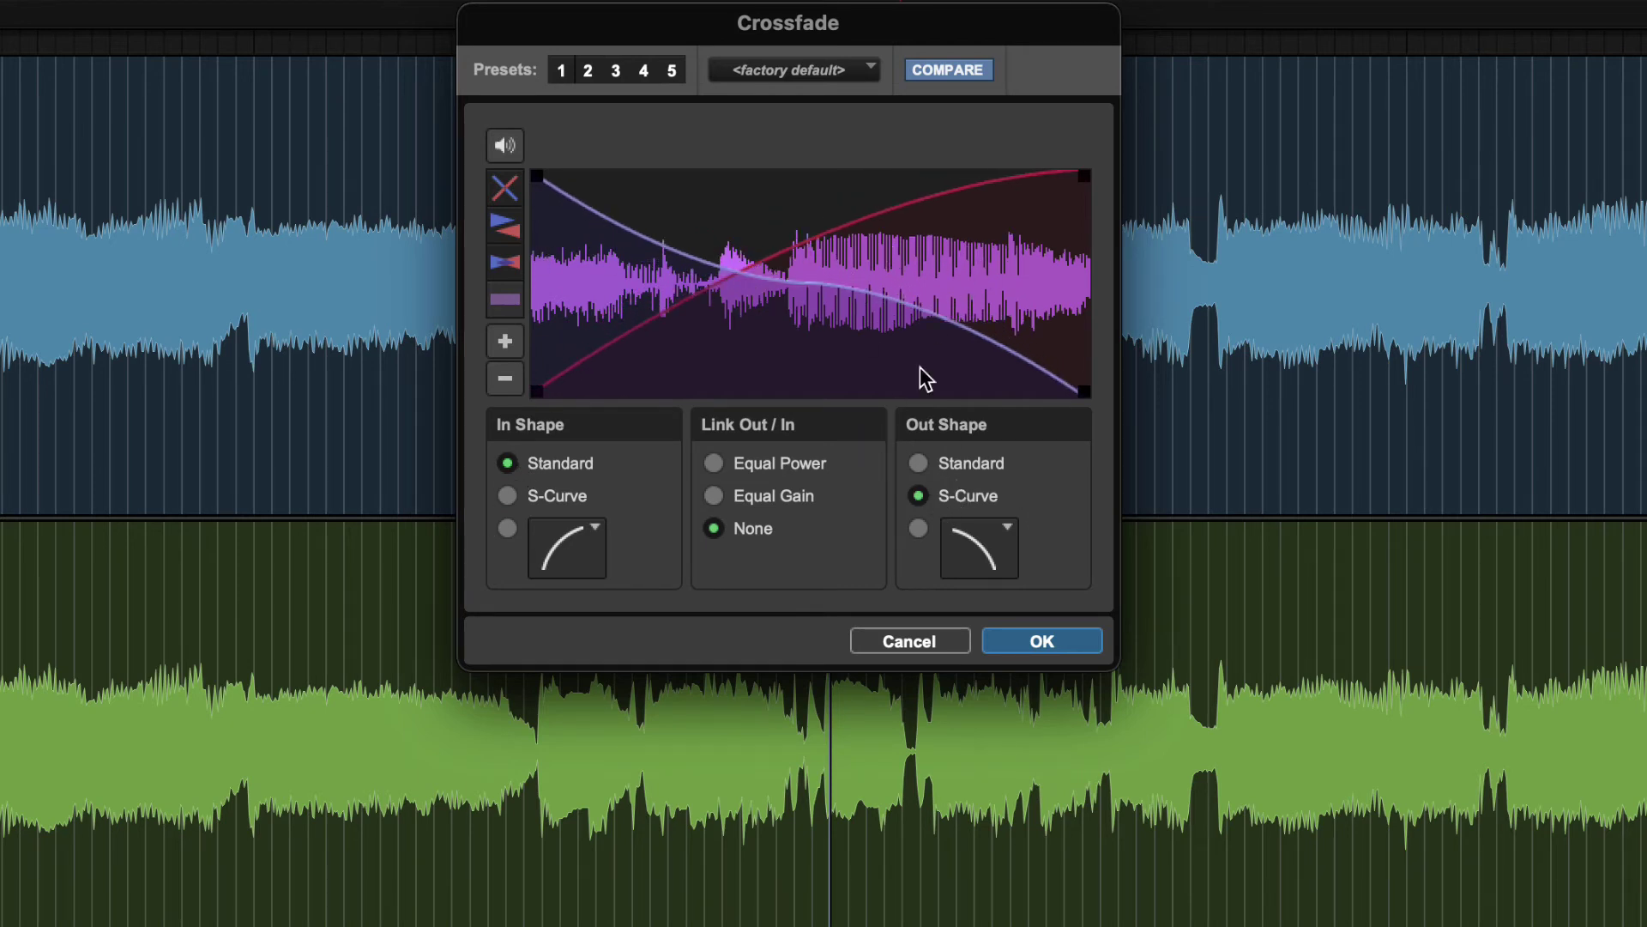
# Step: Try the Standard Out Shape and set the fade-out to the strongly rounded convex preset curve
pyautogui.click(919, 464)
pyautogui.click(968, 562)
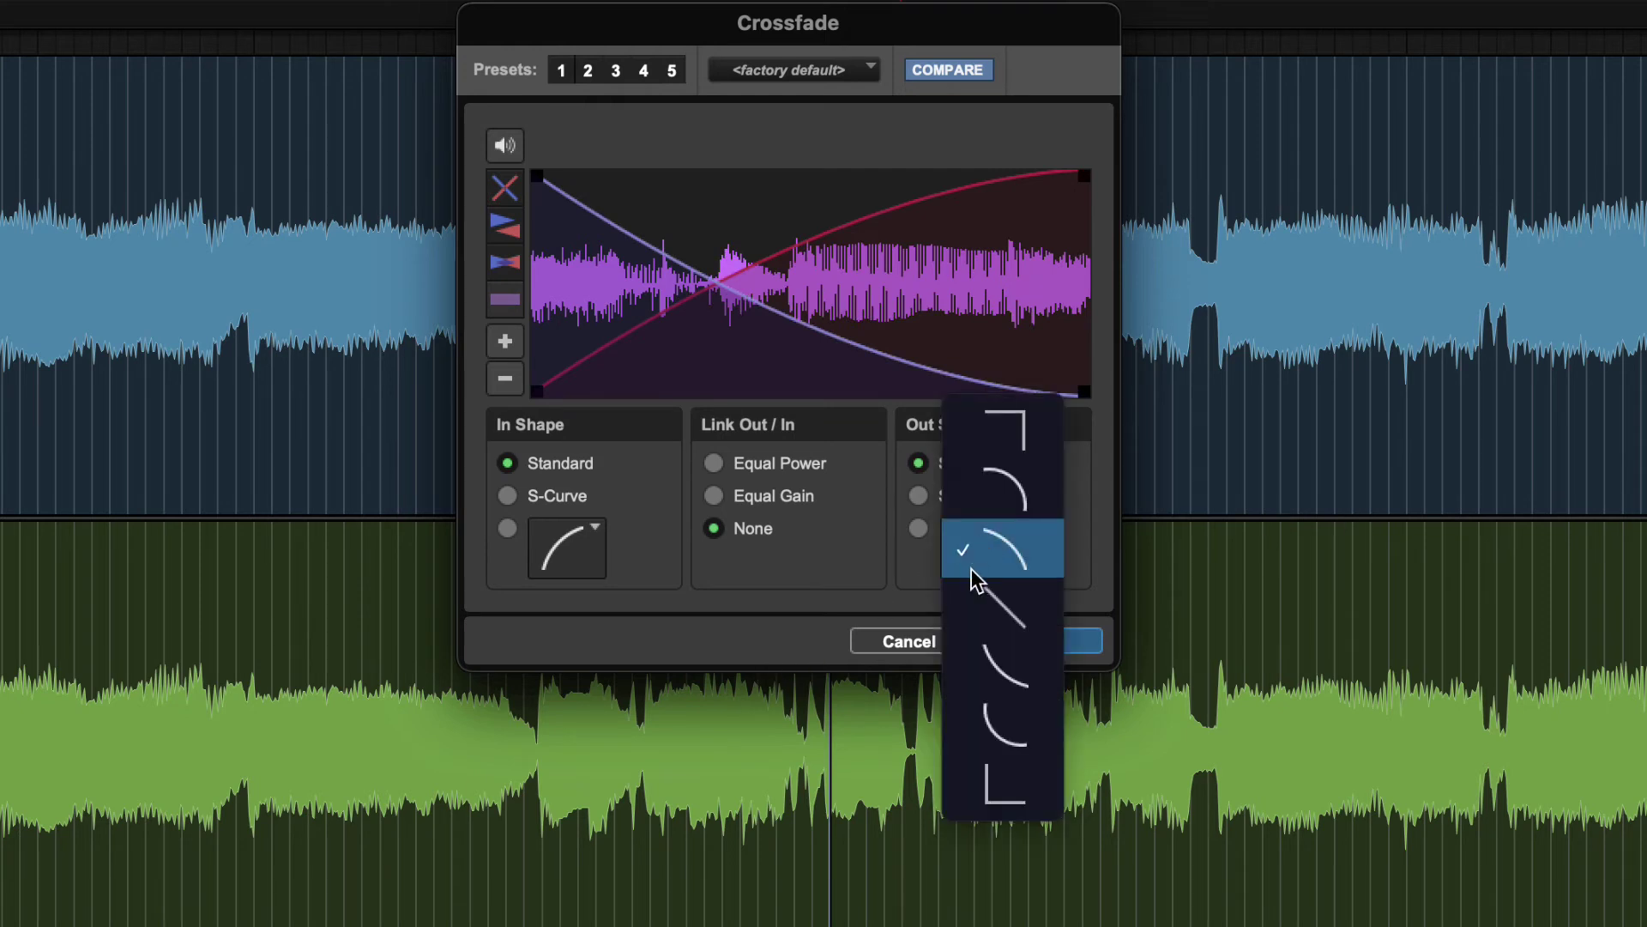
pyautogui.click(1015, 477)
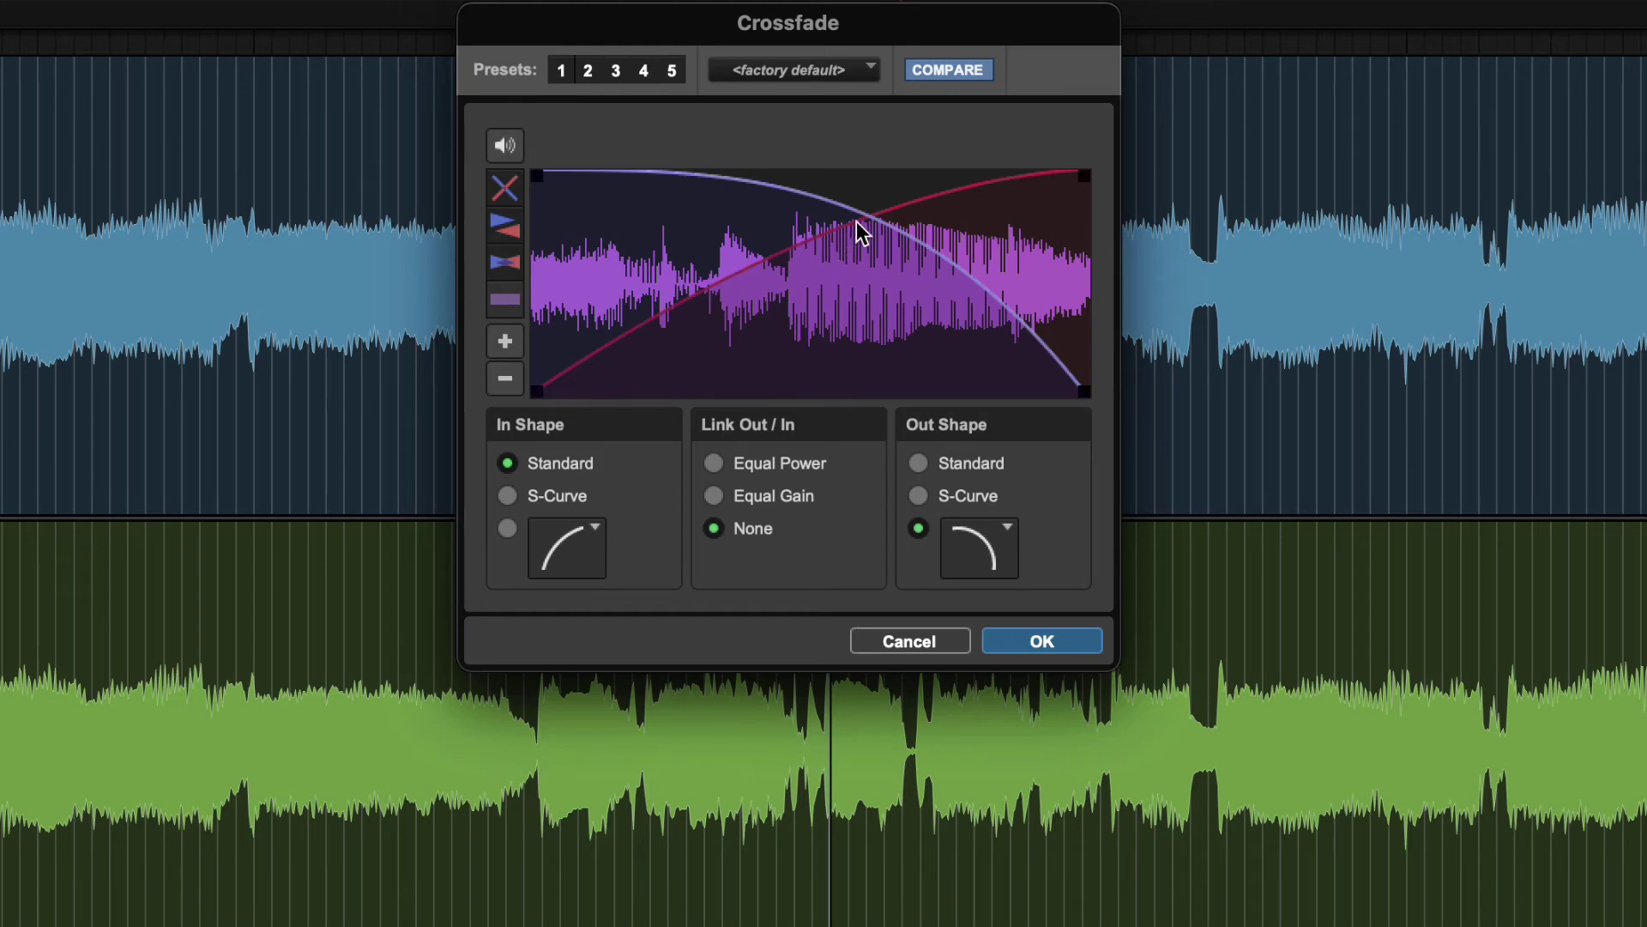
# Step: Bend the crossfade's fade-in curve into a rounder convex shape, and set the Out/In link to Equal Power
pyautogui.moveTo(868, 218); pyautogui.dragTo(862, 263)
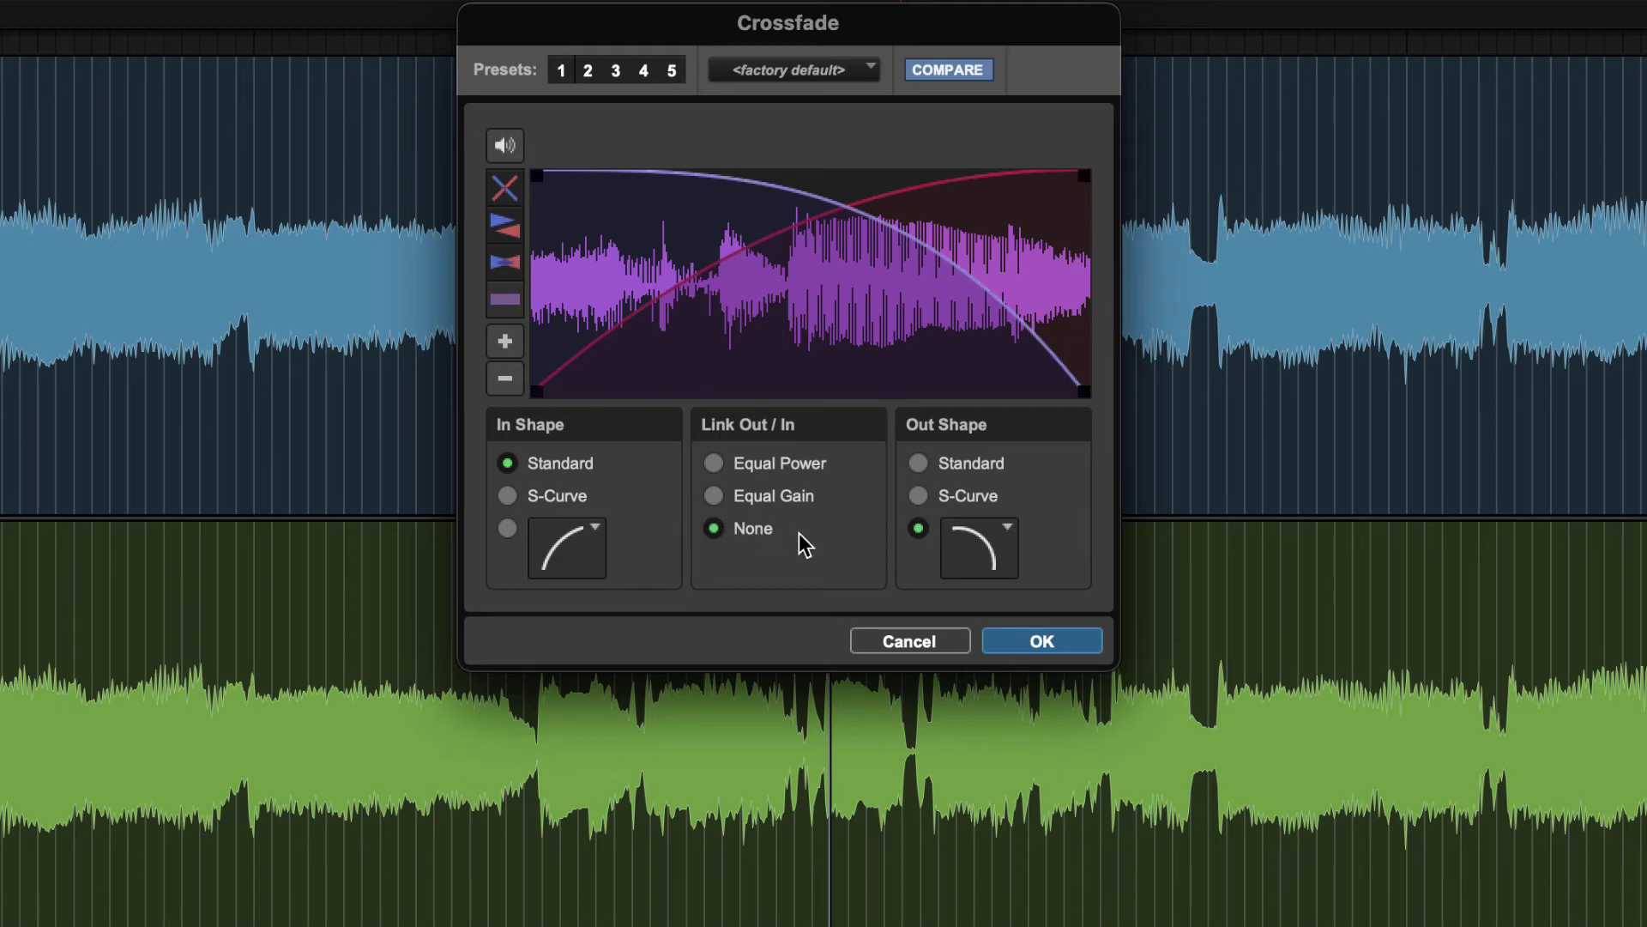
pyautogui.click(714, 461)
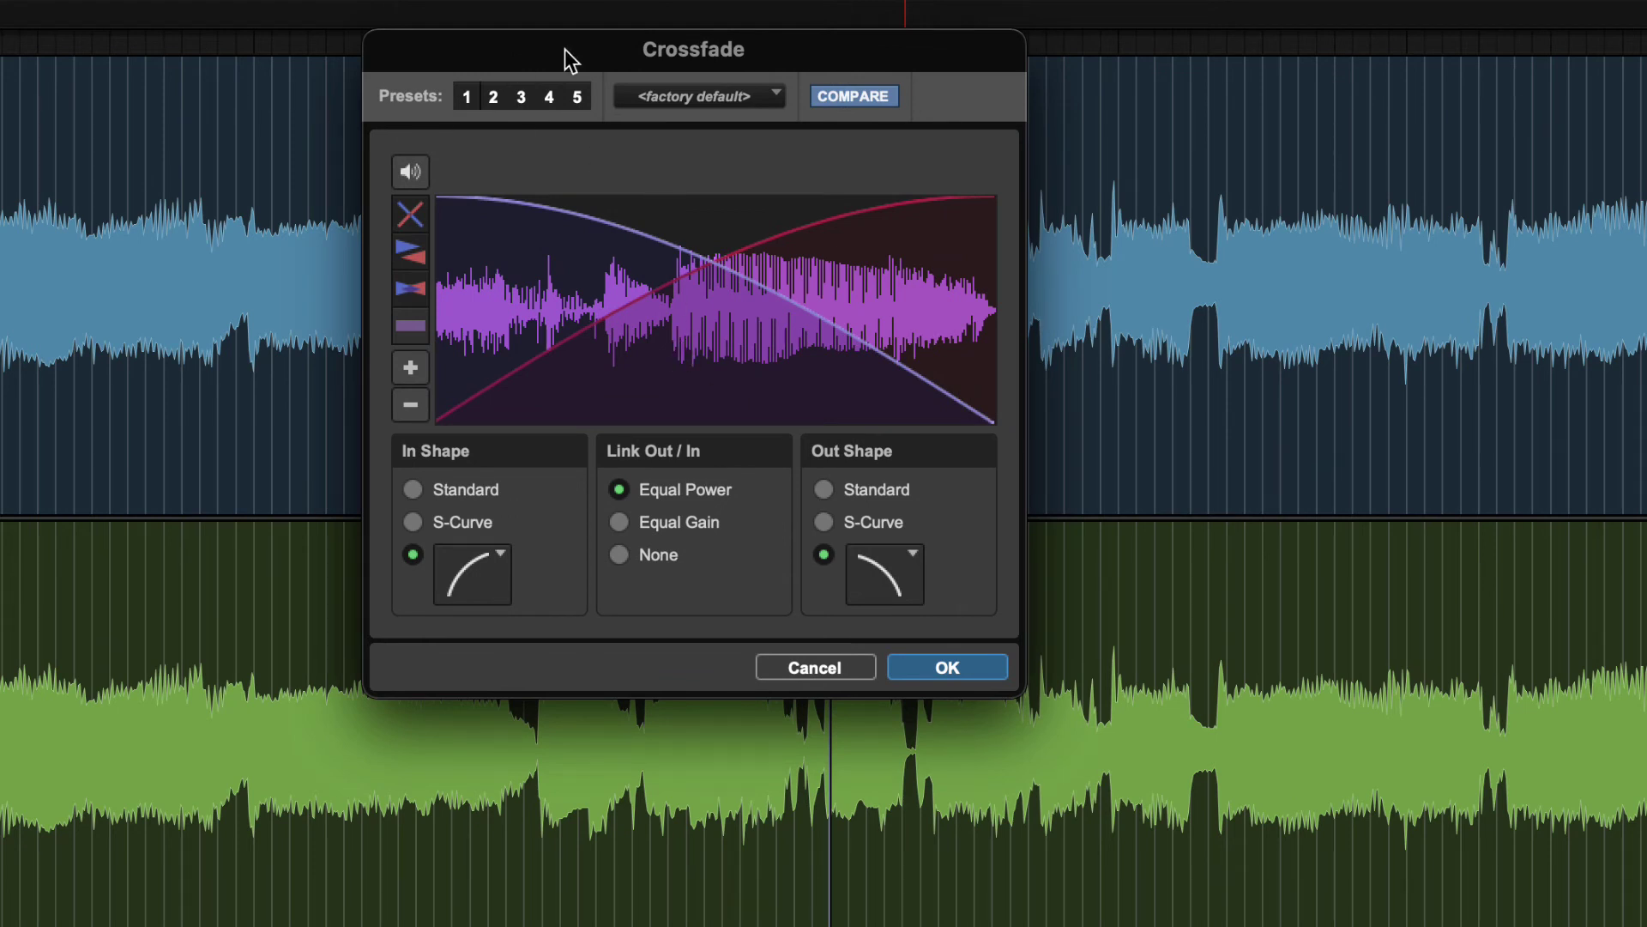
# Step: Compare the five numbered crossfade presets by recalling them one after another in both directions
pyautogui.click(493, 97)
pyautogui.click(493, 97)
pyautogui.click(517, 99)
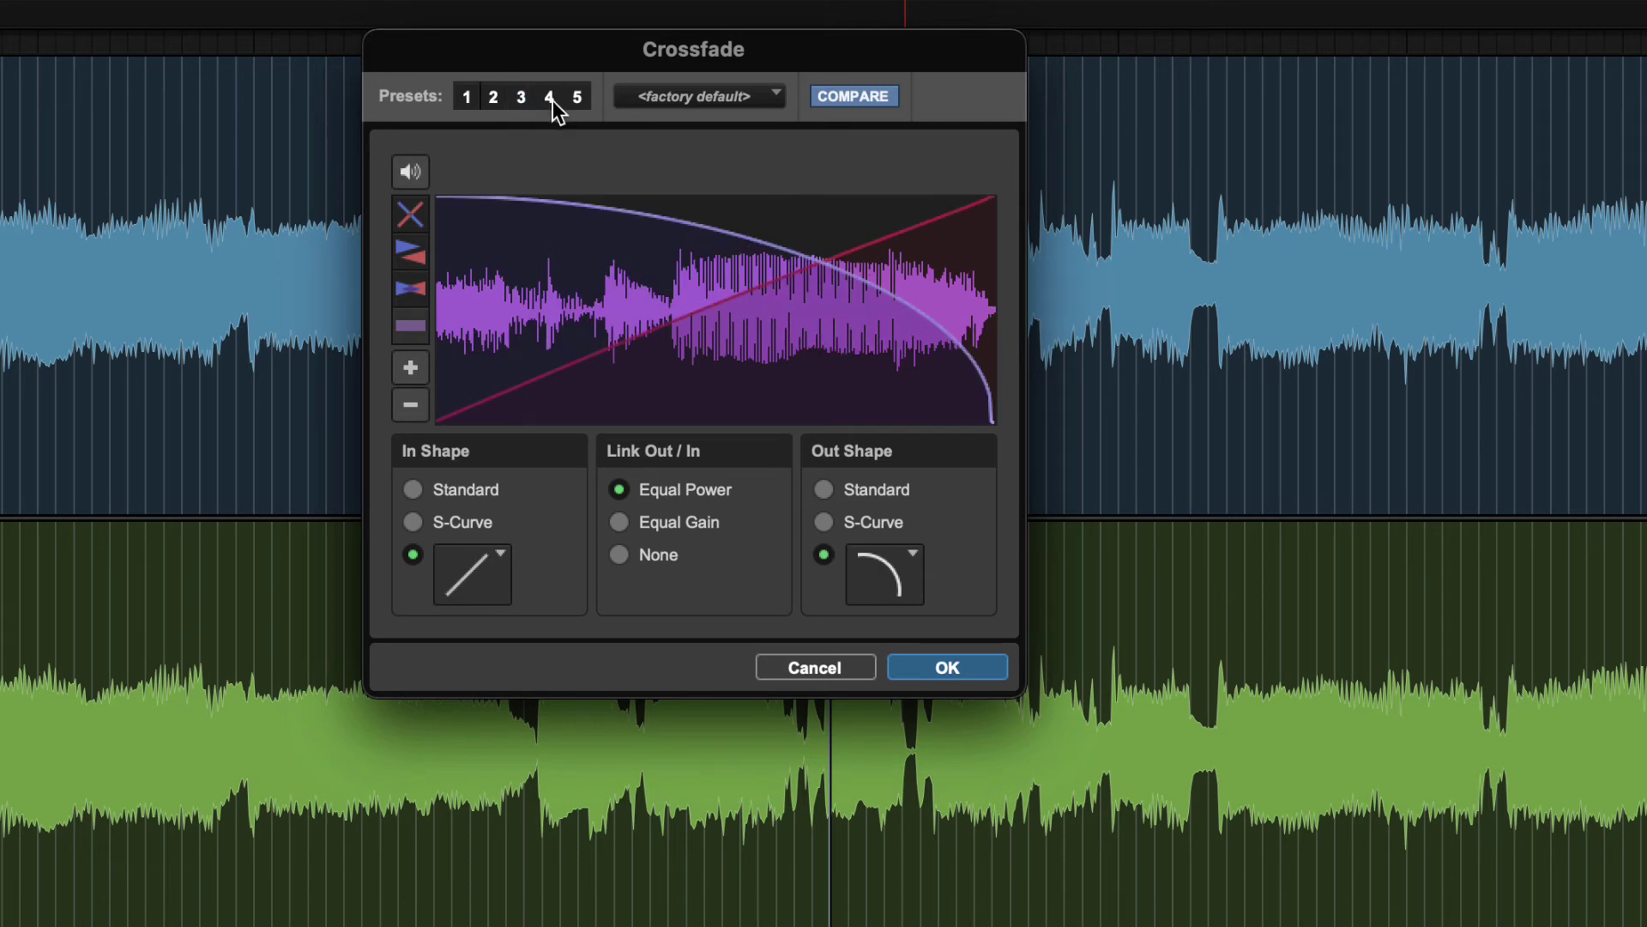
pyautogui.click(551, 101)
pyautogui.click(574, 101)
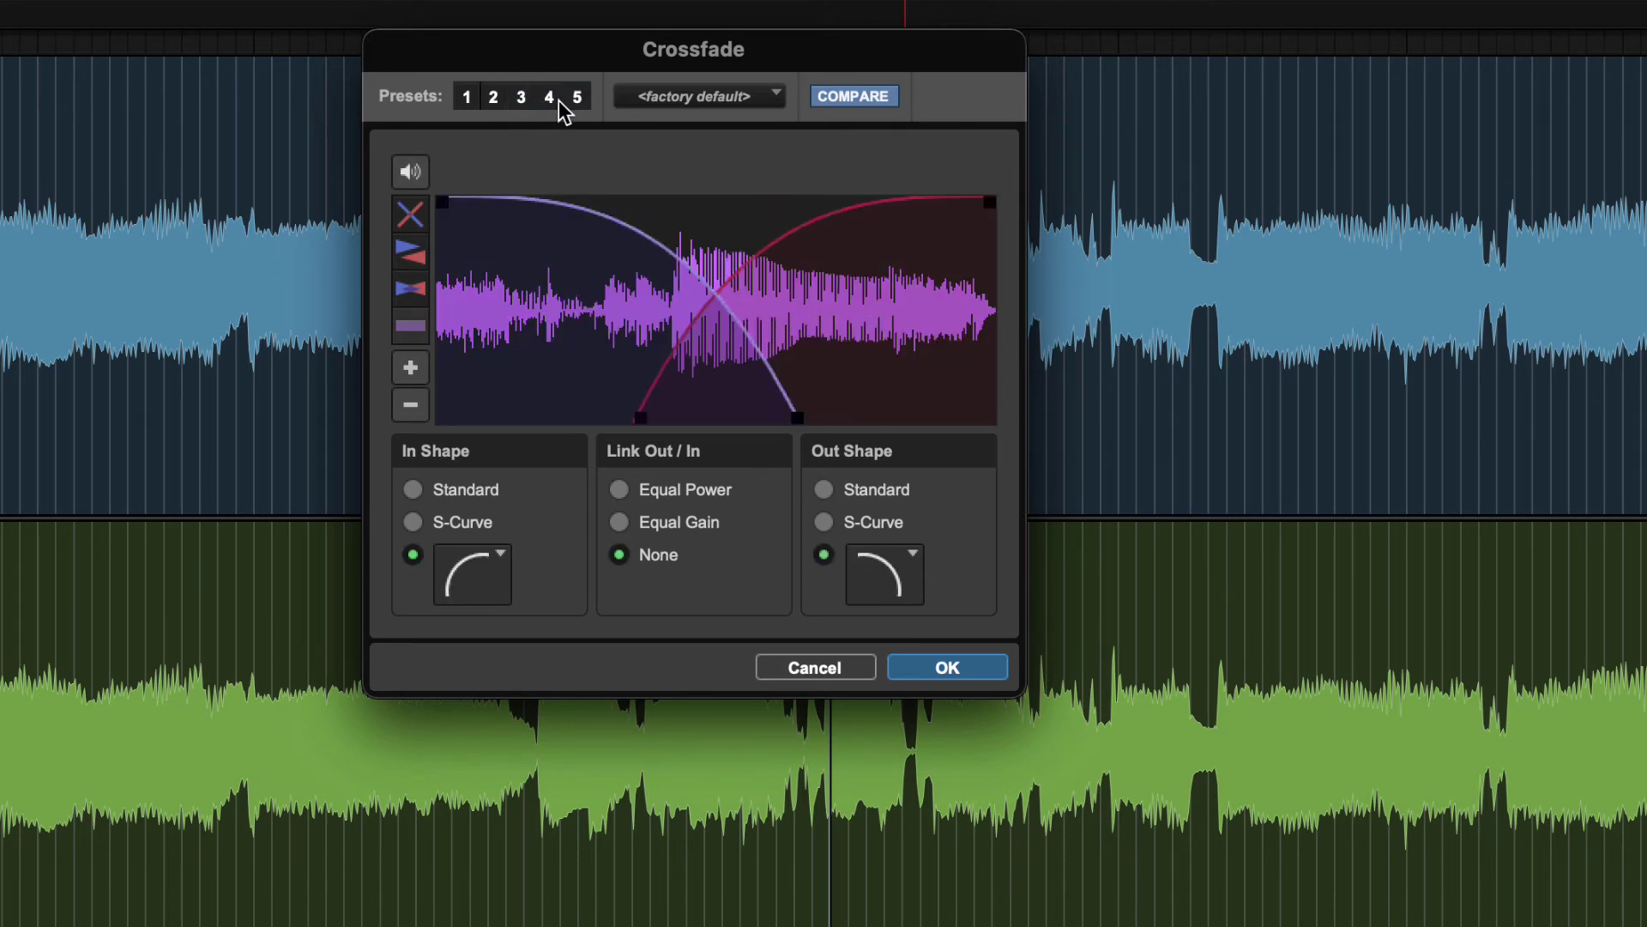
pyautogui.click(553, 99)
pyautogui.click(518, 100)
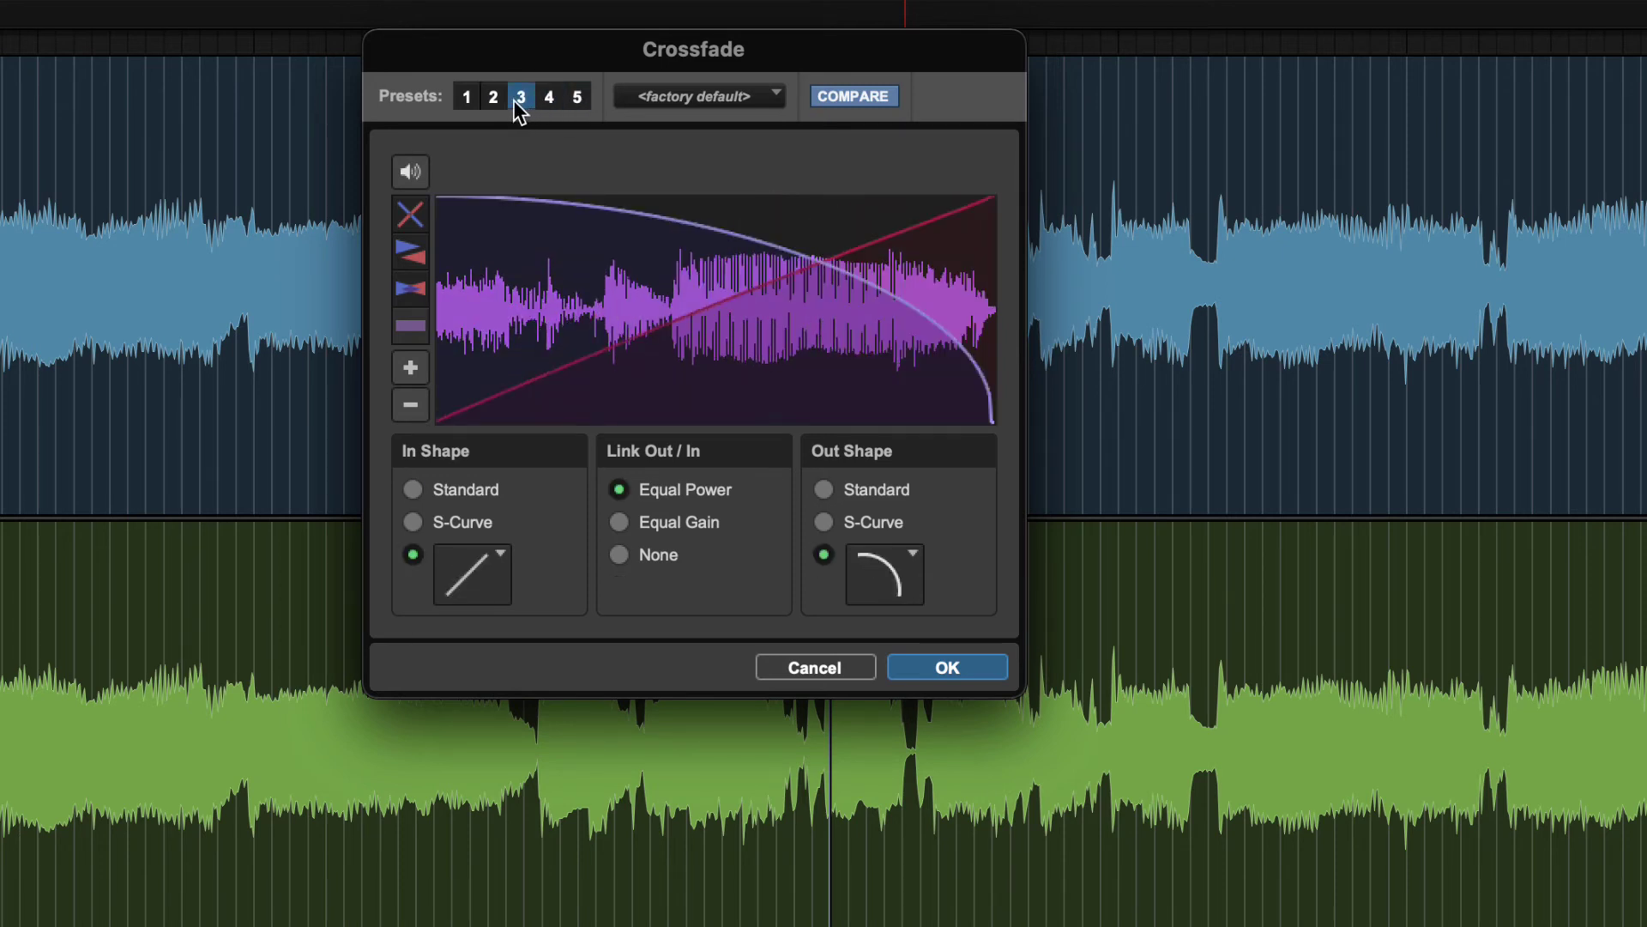
pyautogui.click(502, 97)
pyautogui.click(466, 96)
pyautogui.click(498, 96)
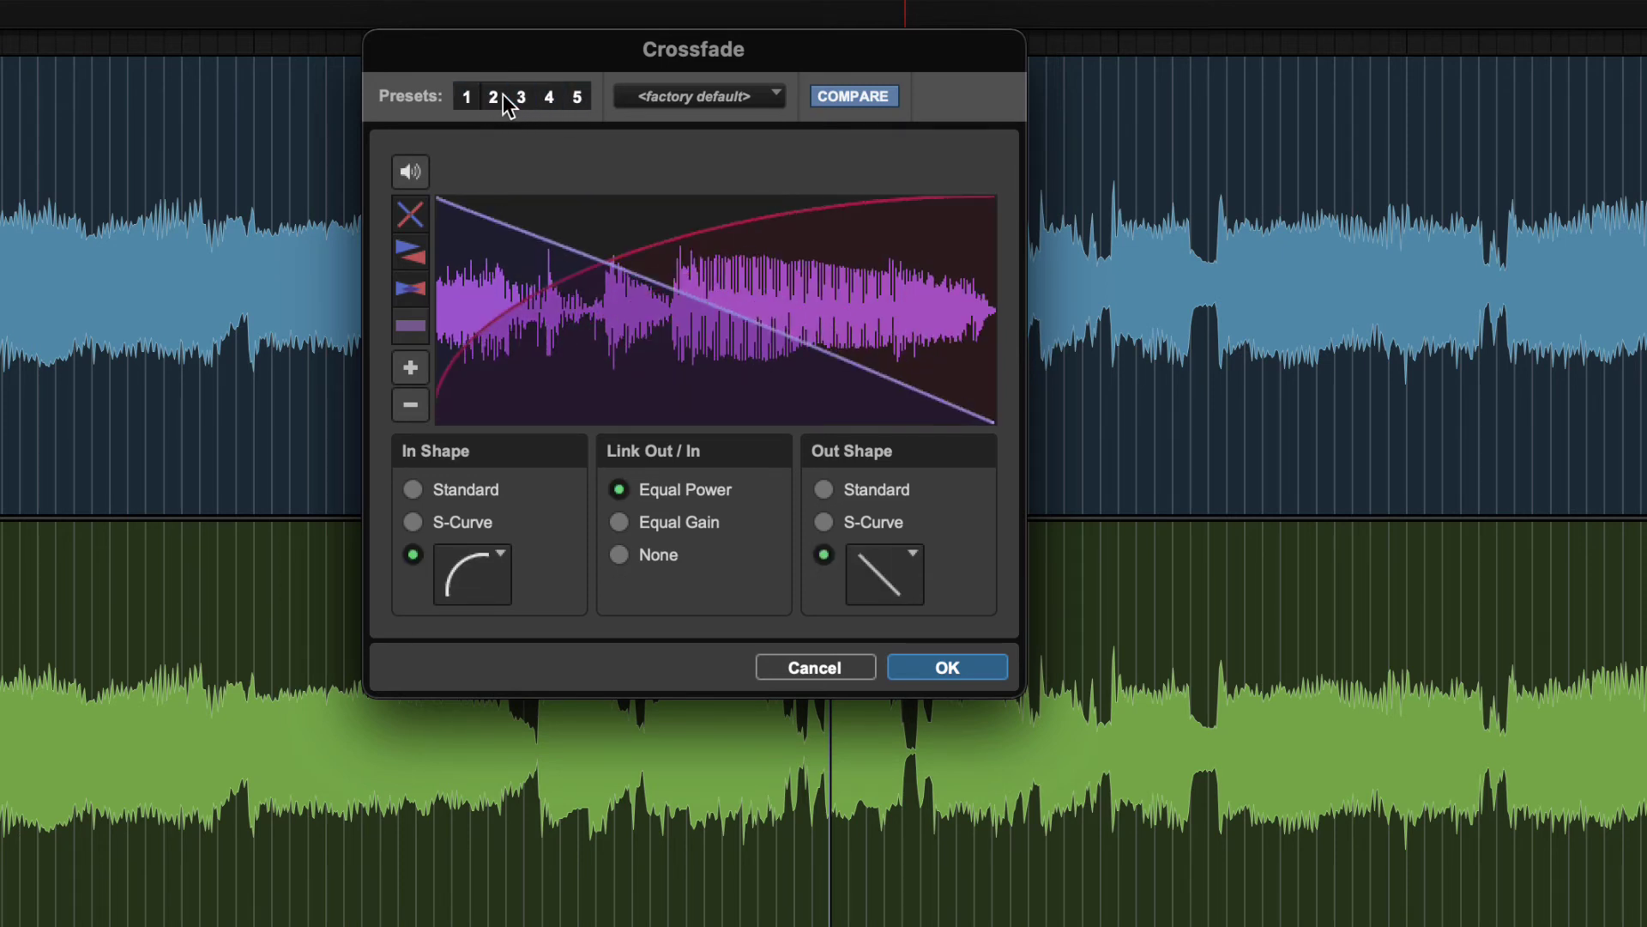
pyautogui.click(520, 96)
pyautogui.click(551, 96)
pyautogui.click(577, 97)
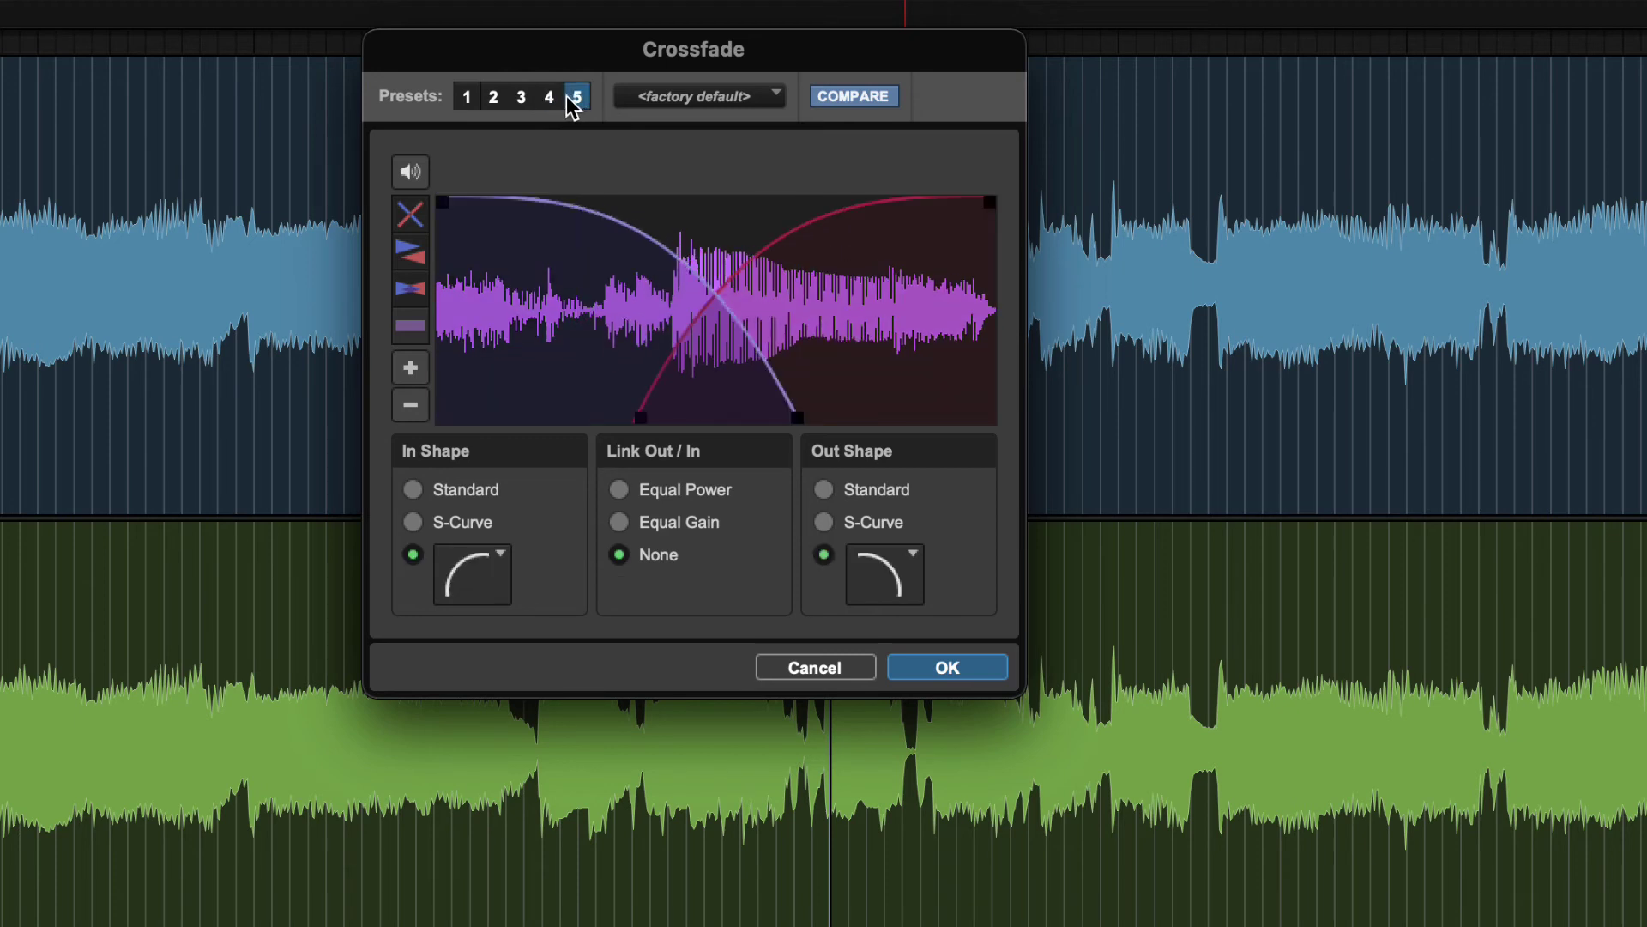
pyautogui.click(470, 96)
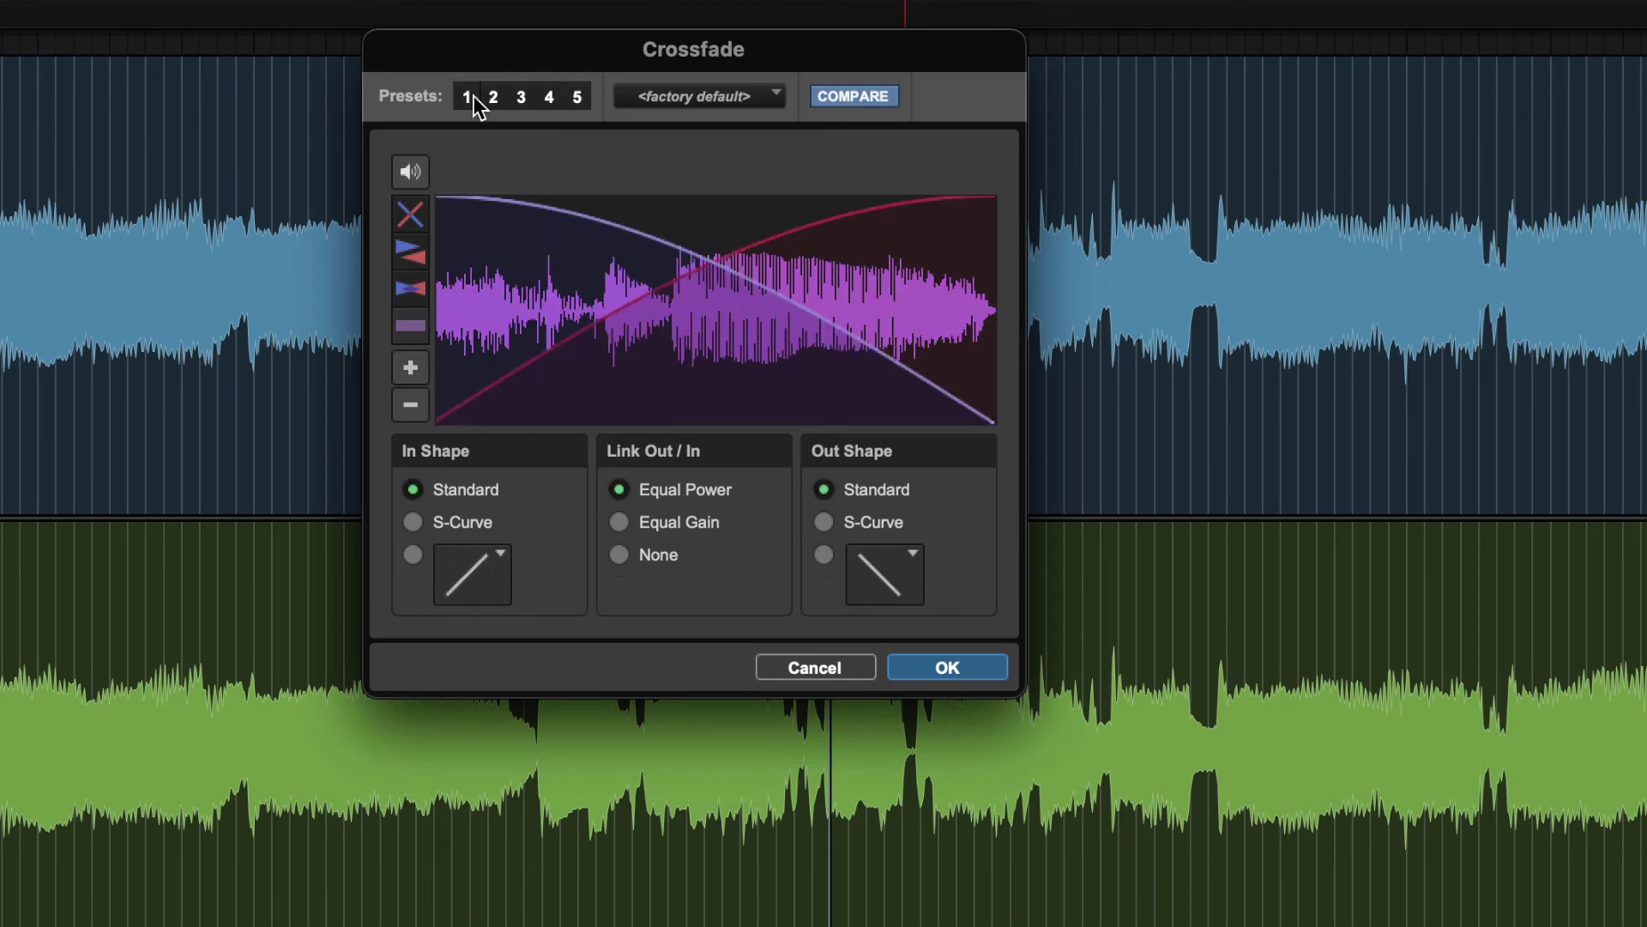
pyautogui.click(493, 97)
# Step: Recall crossfade preset 5, set its Out and In Shapes to Standard, and switch to preset 4 and back to 5
pyautogui.click(578, 96)
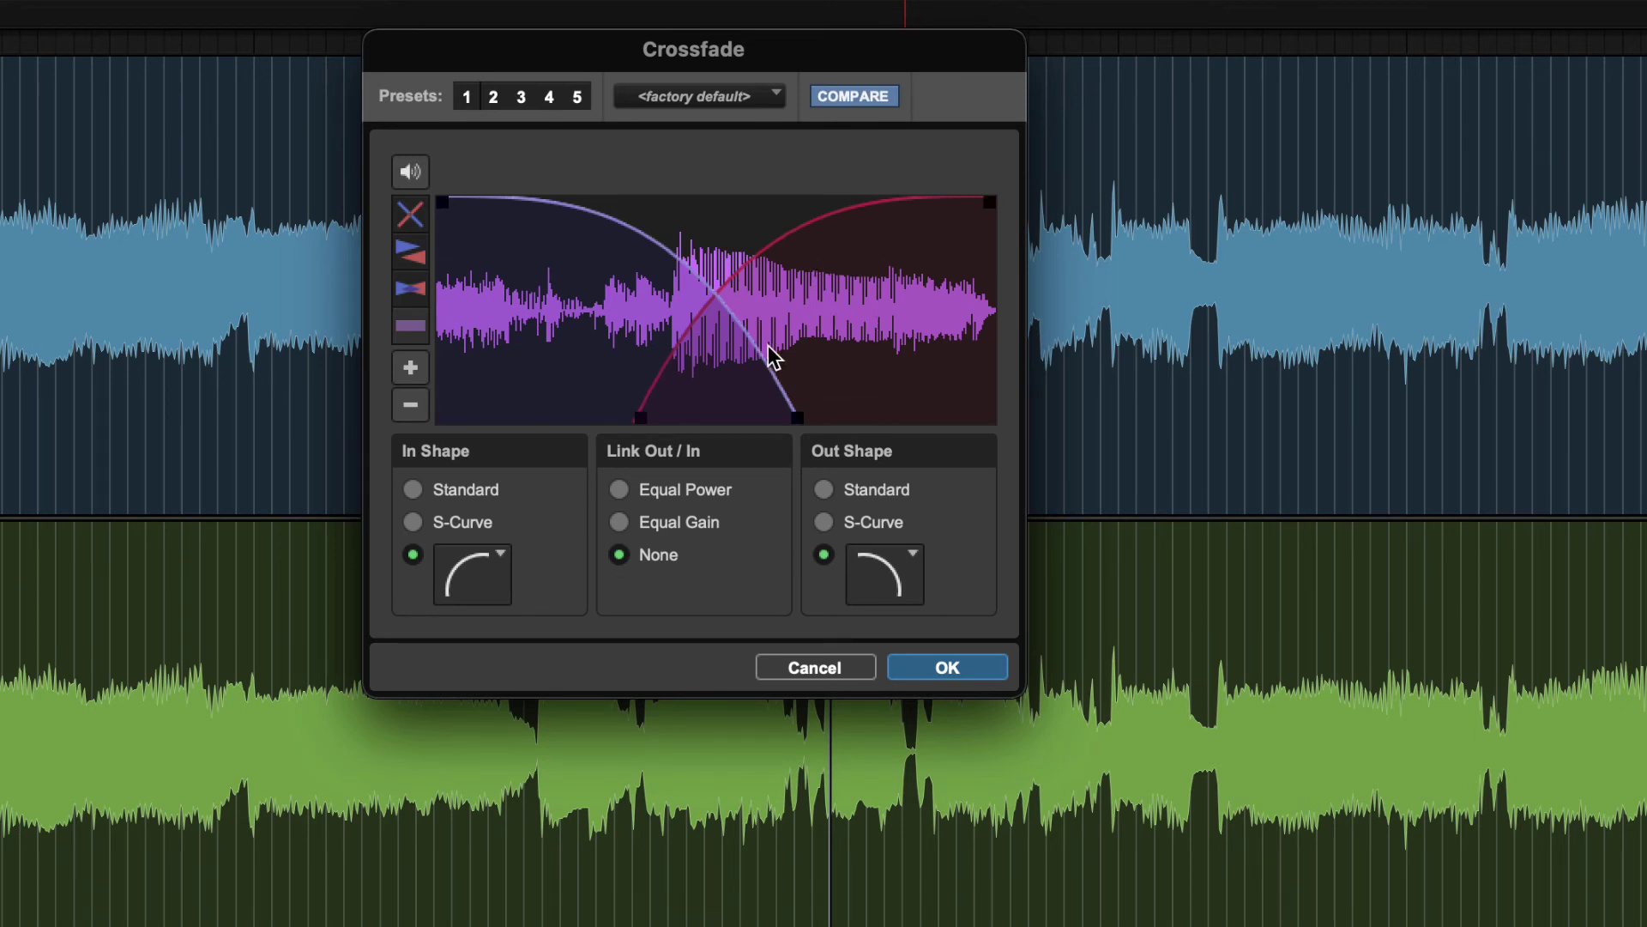
pyautogui.click(824, 489)
pyautogui.click(425, 486)
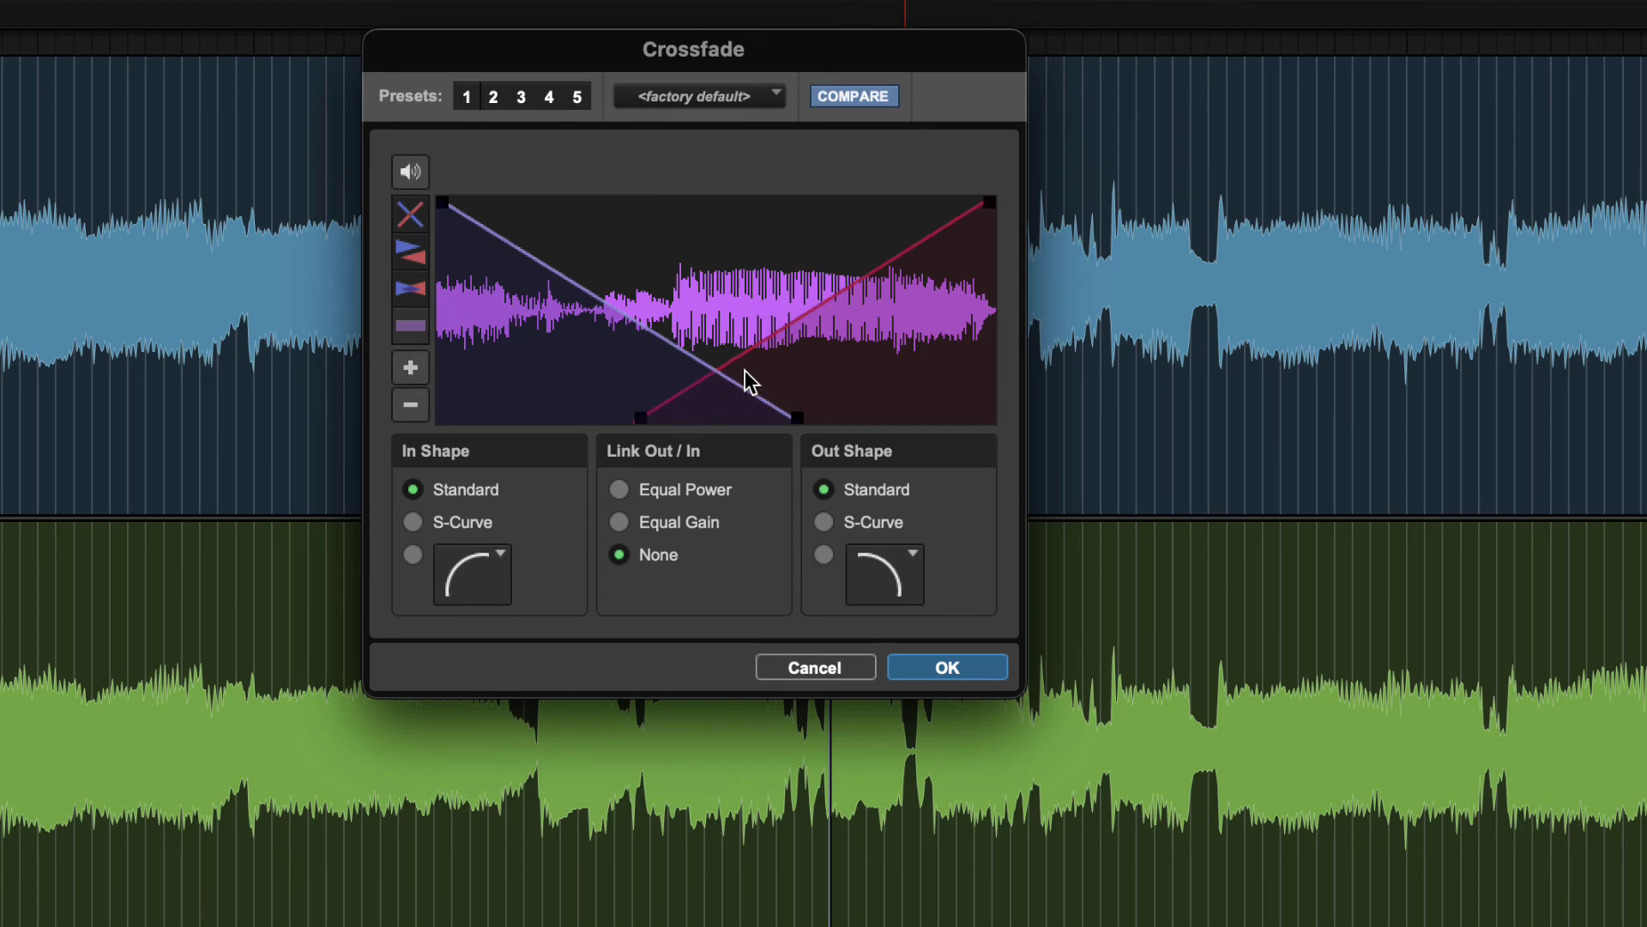
pyautogui.click(559, 100)
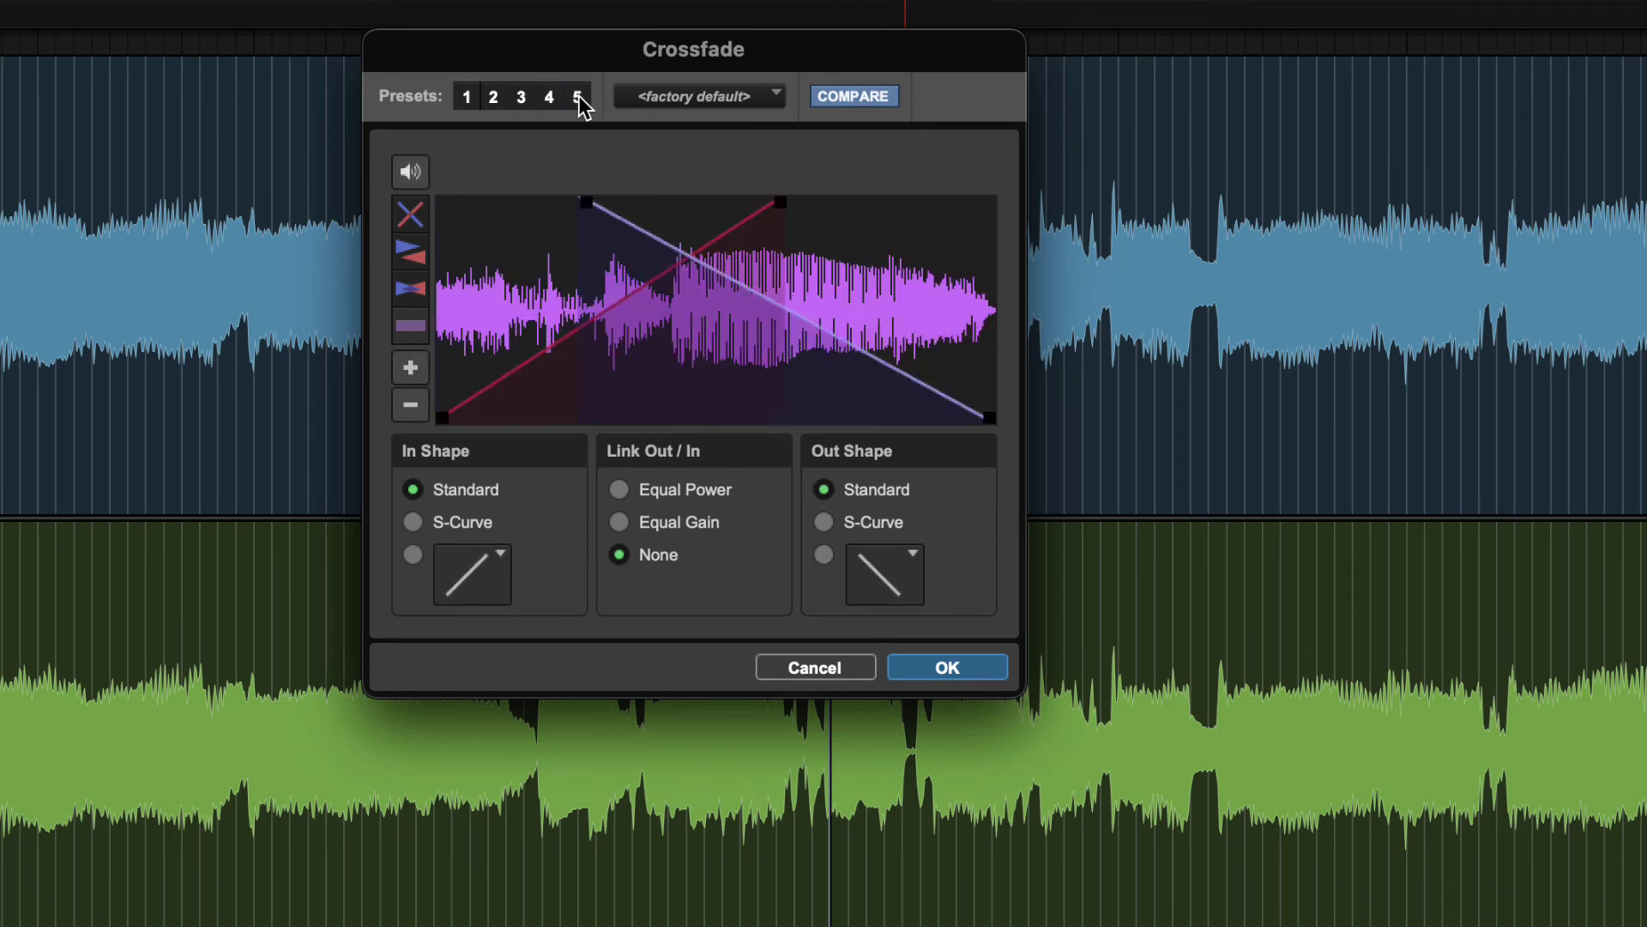
pyautogui.click(578, 98)
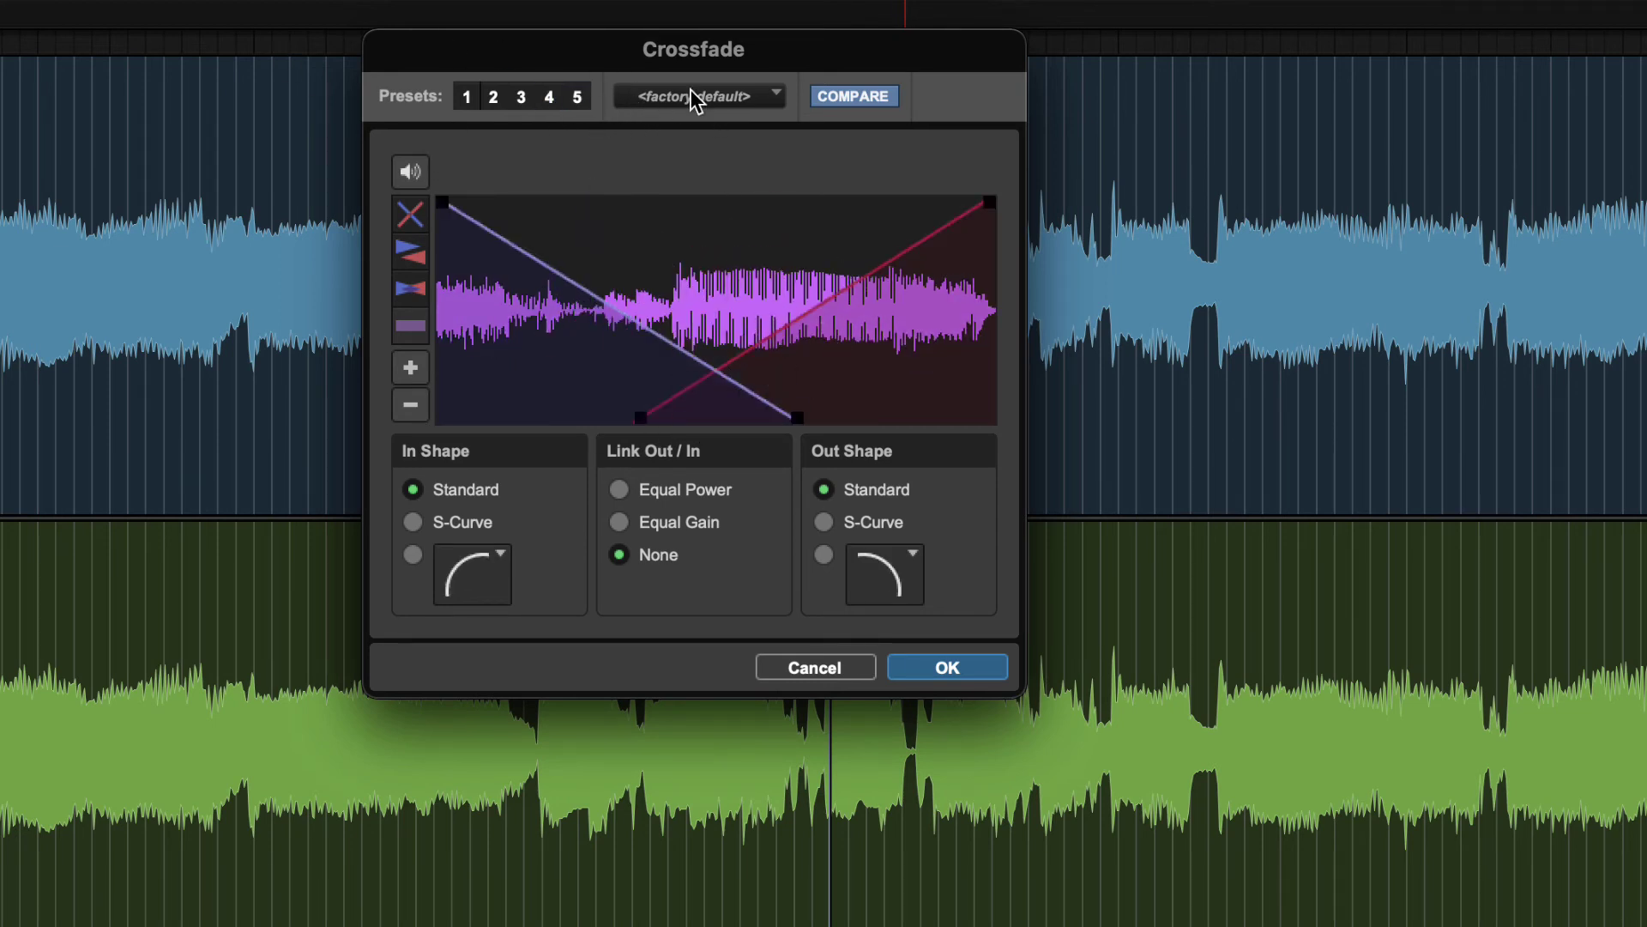
# Step: Load the factory default crossfade settings and save them as a preset named "custom fade" in the Session Folder
pyautogui.click(690, 96)
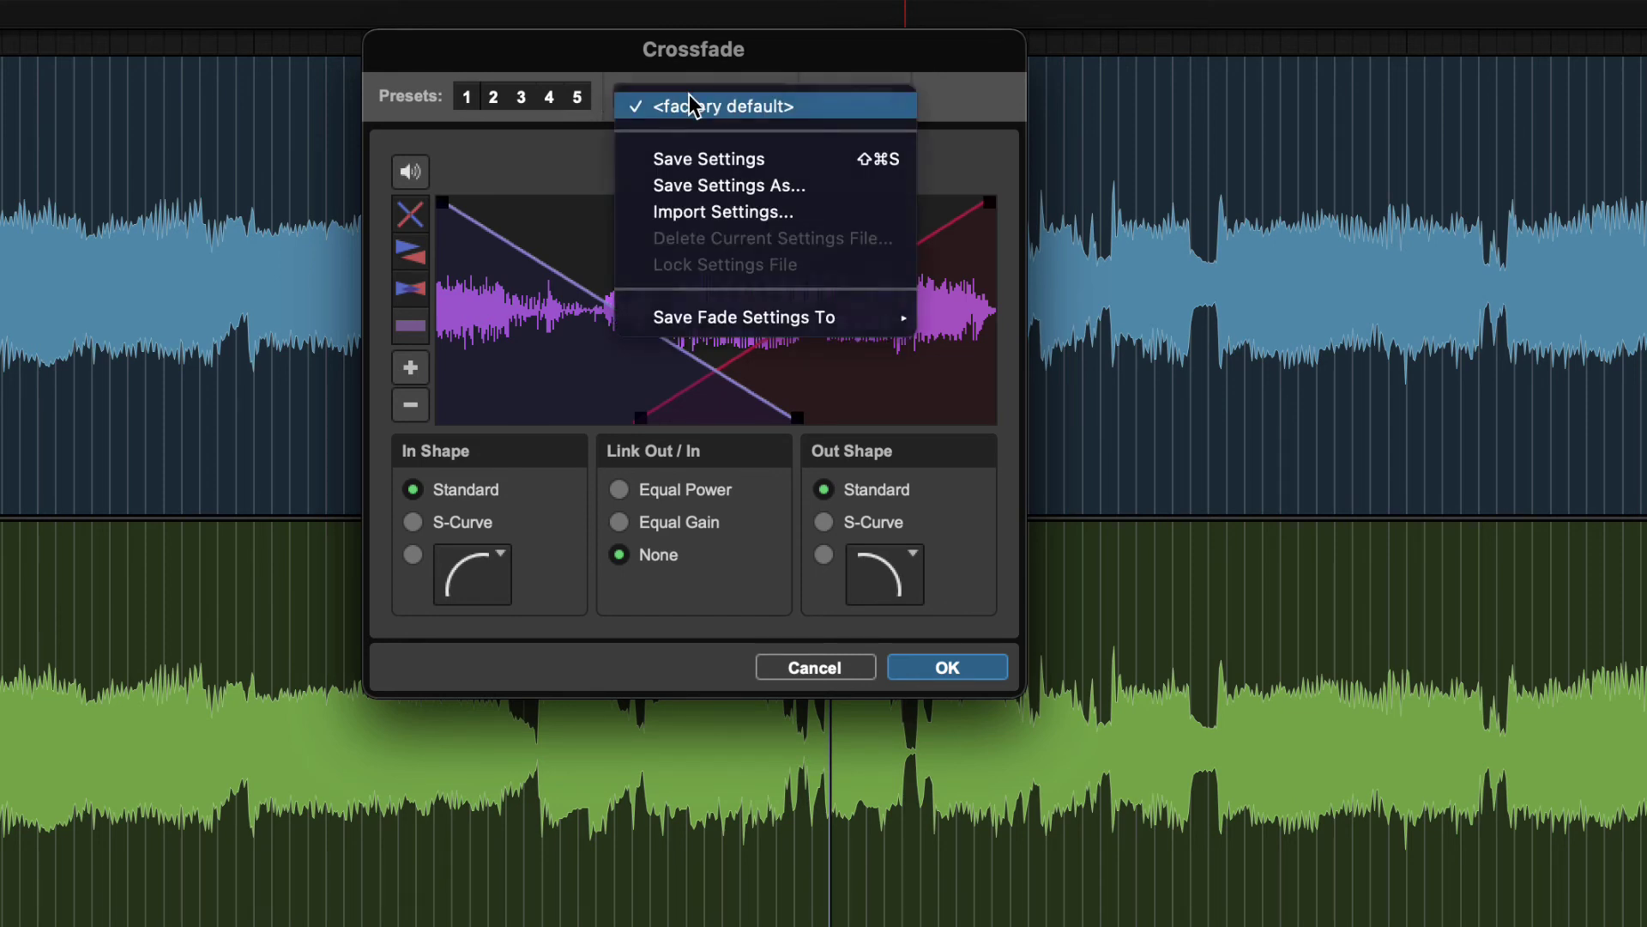
pyautogui.click(692, 105)
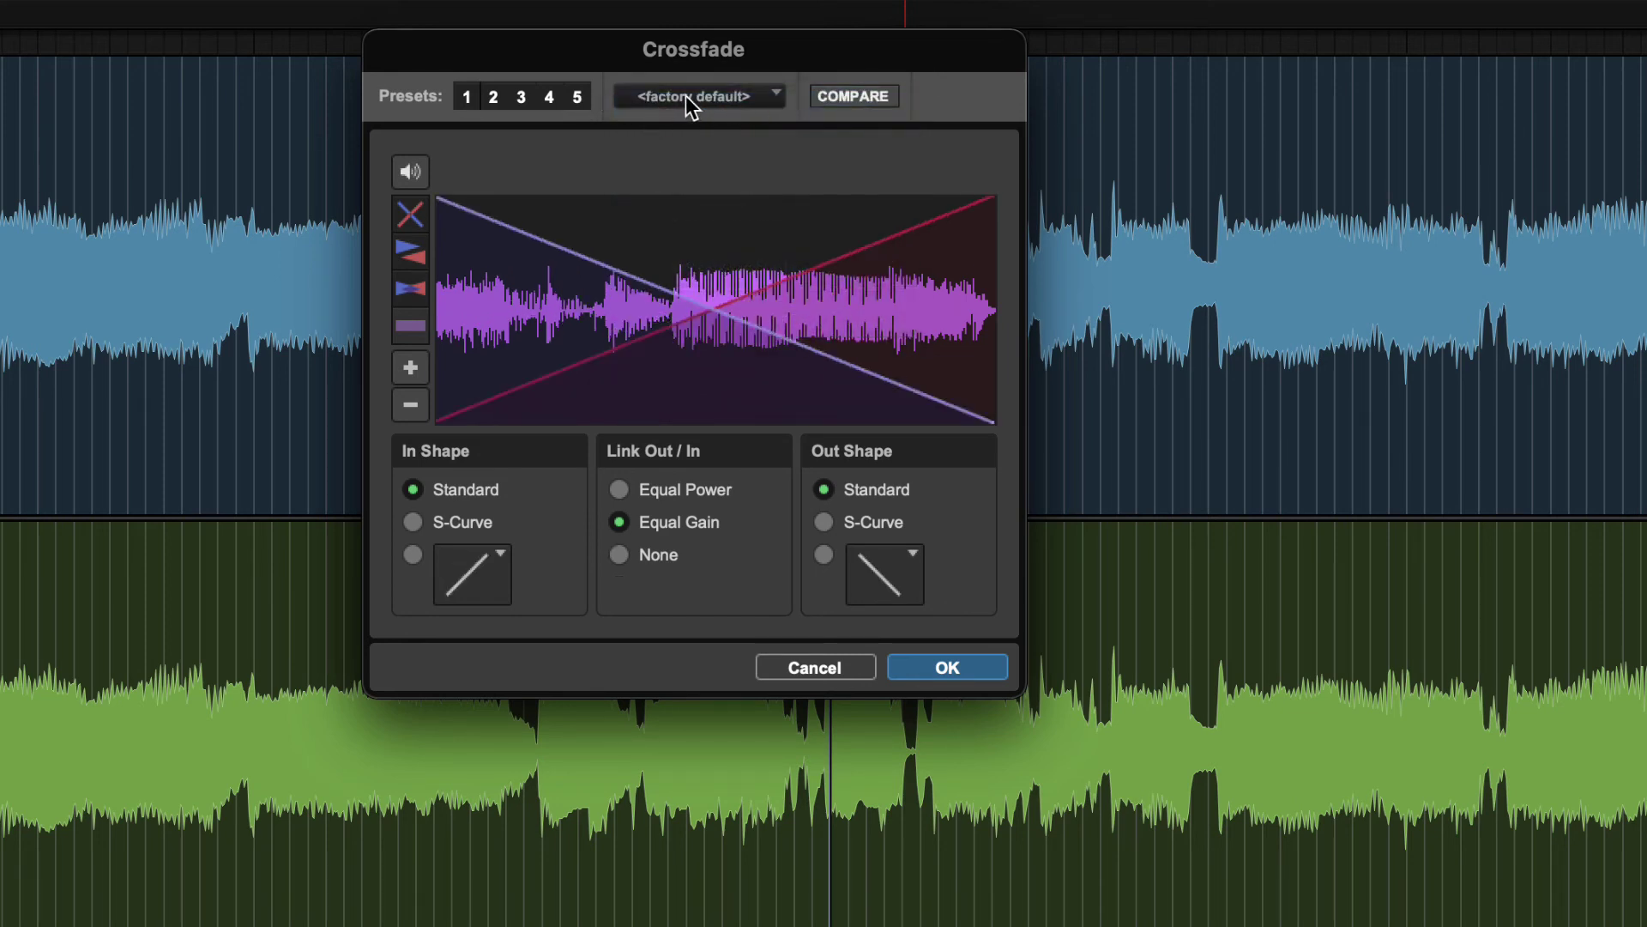
pyautogui.click(687, 95)
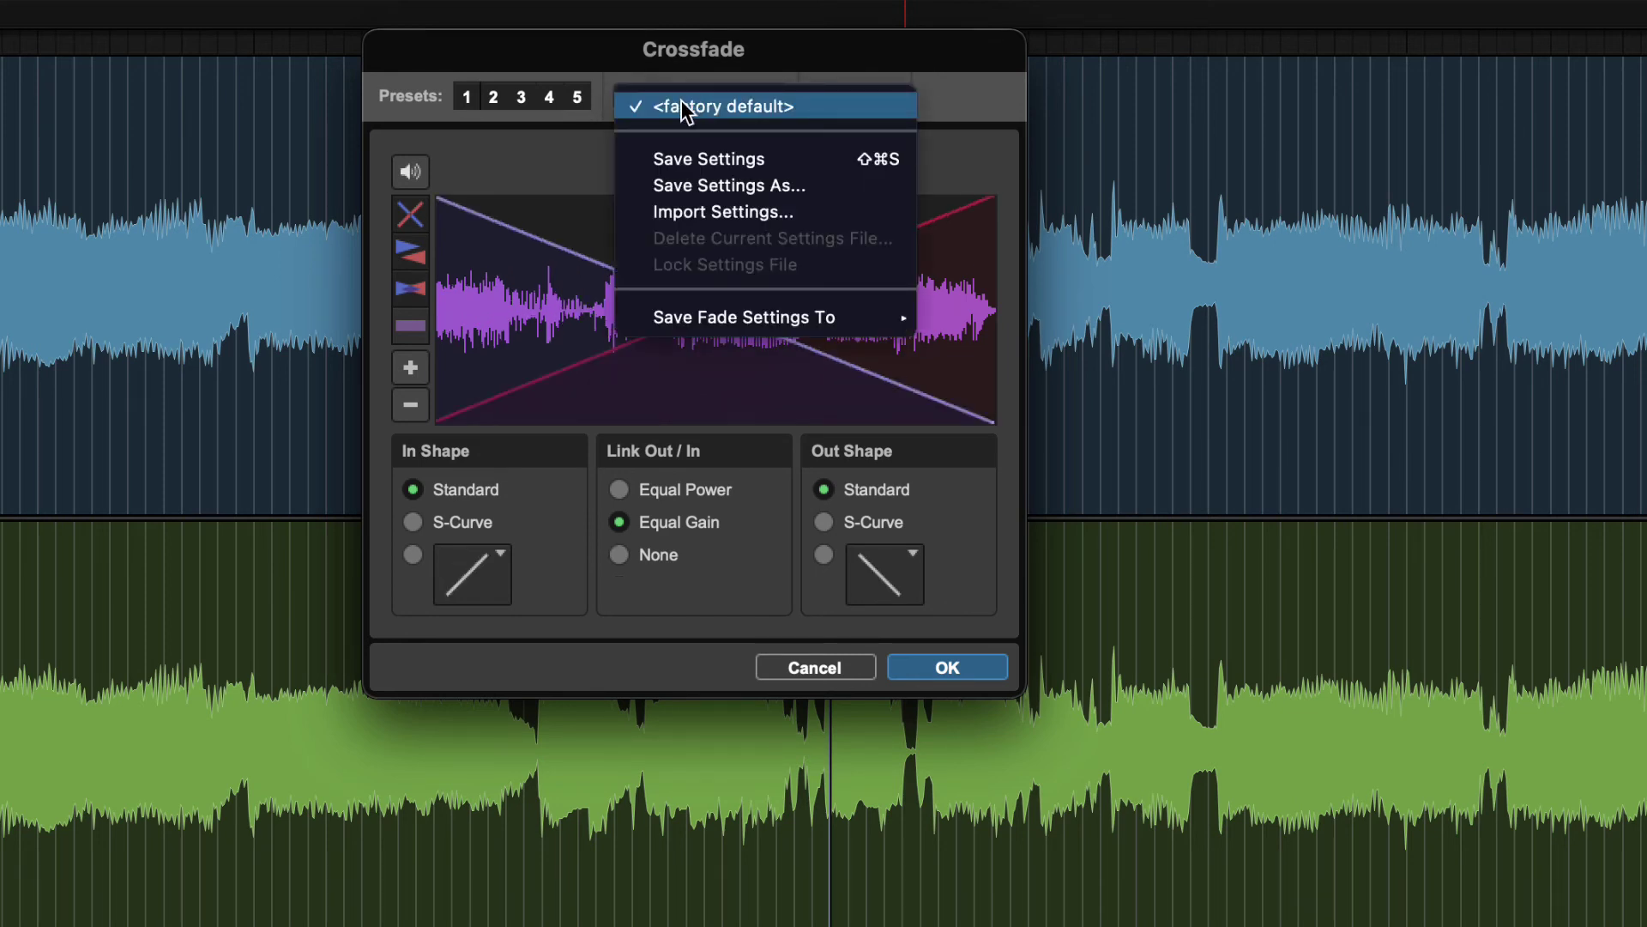
pyautogui.click(709, 185)
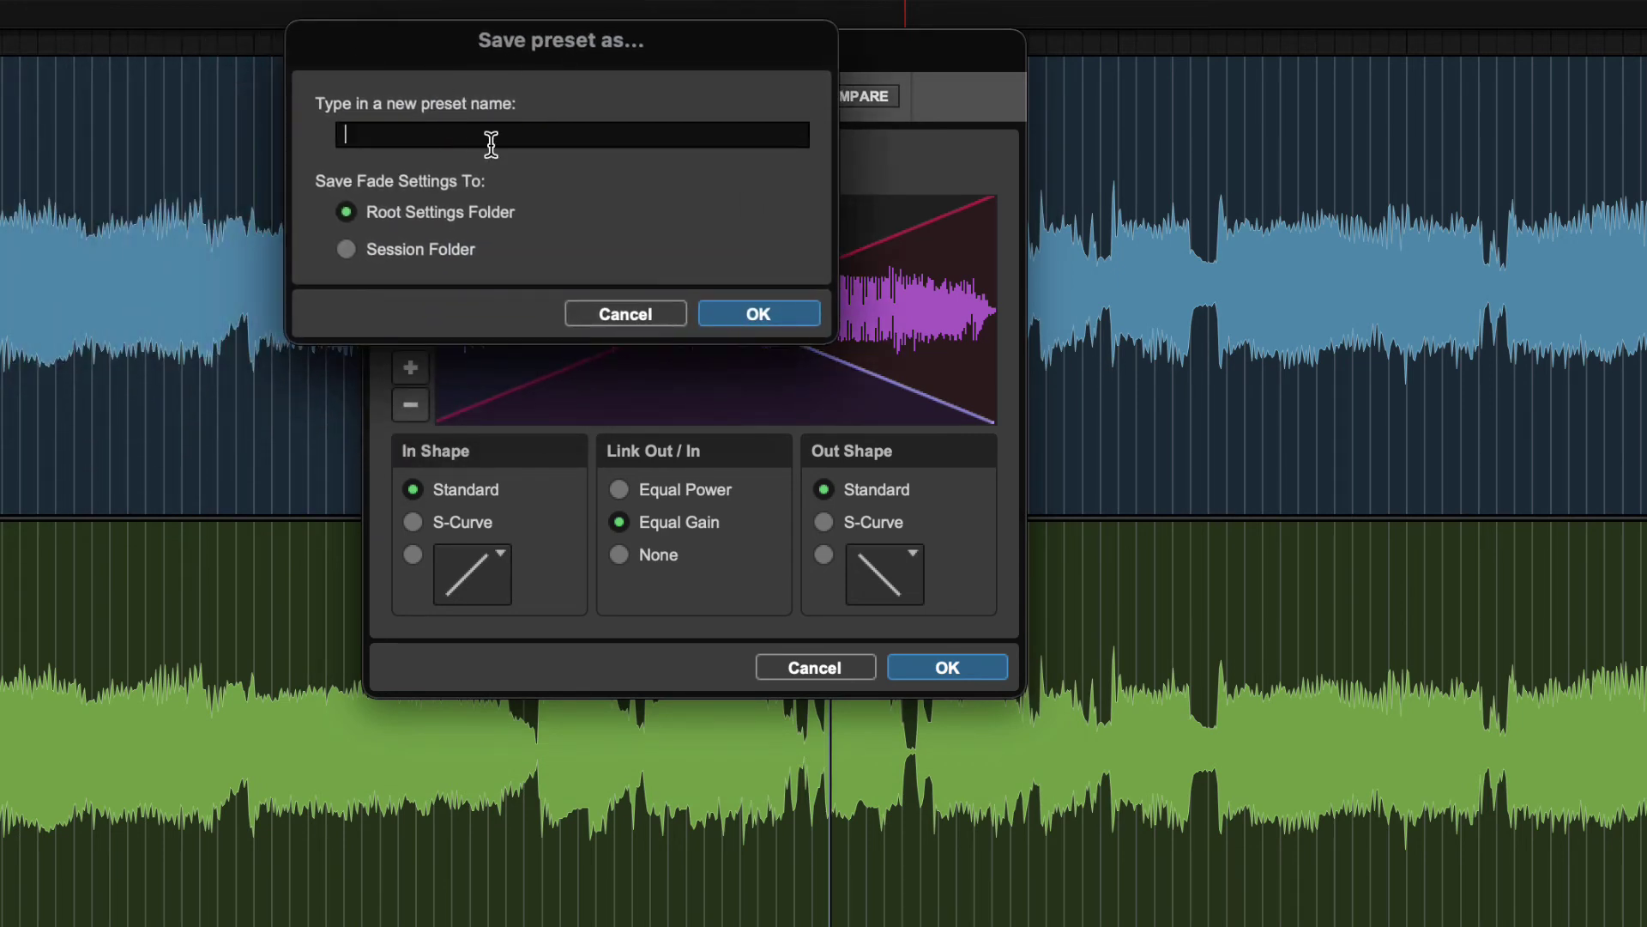
pyautogui.write('custom fade')
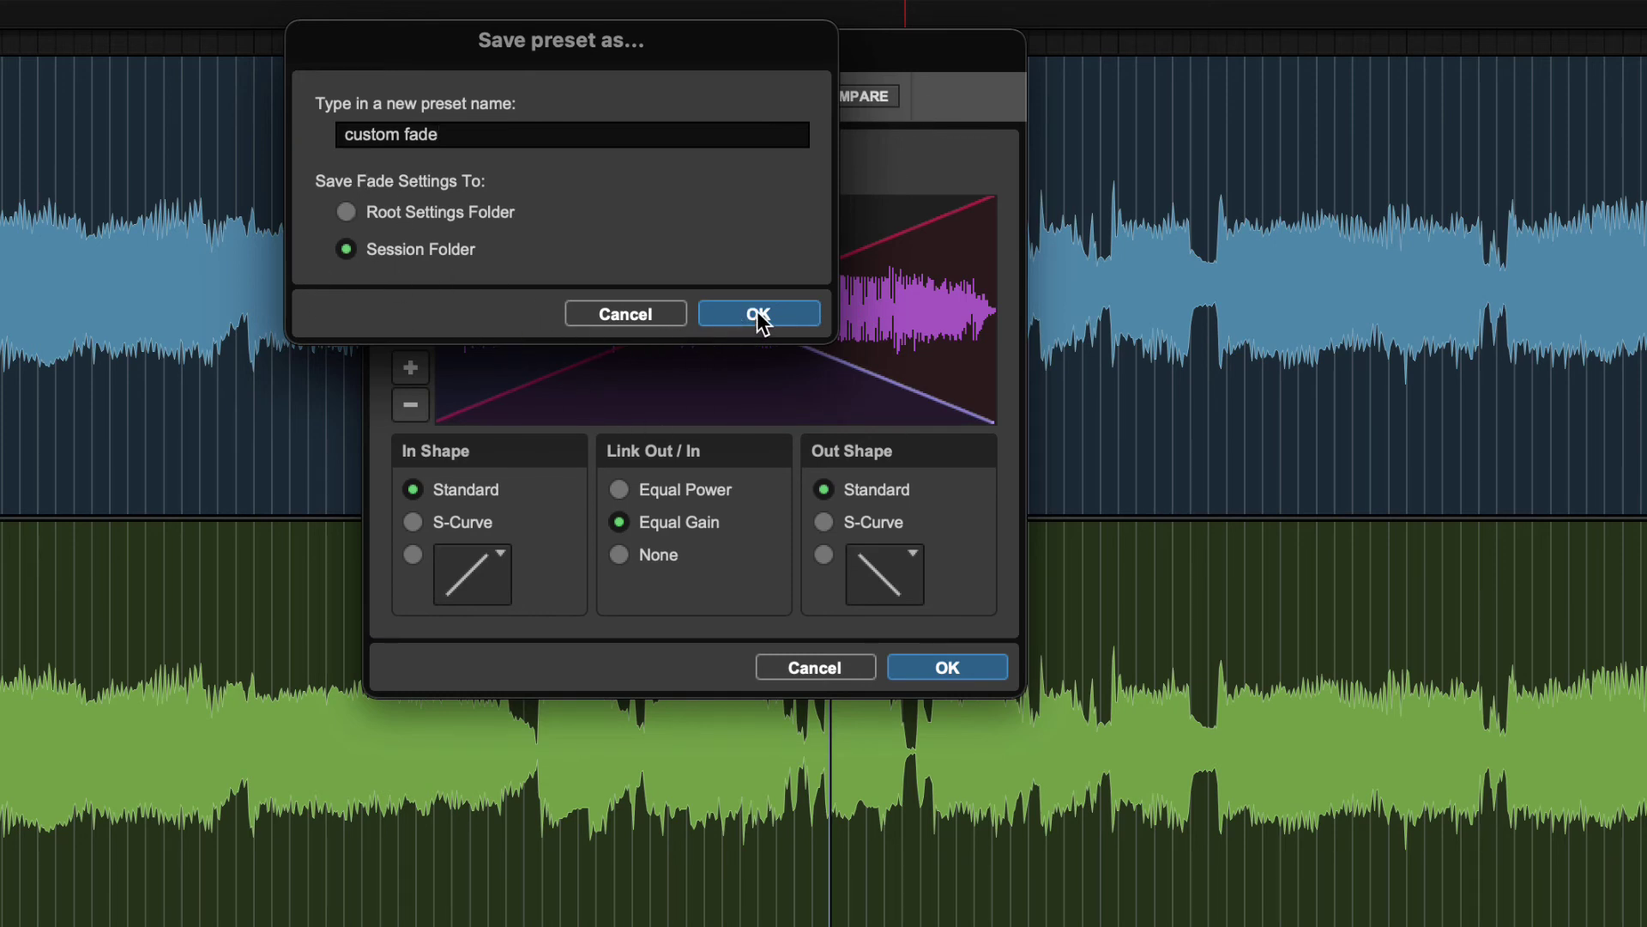
pyautogui.click(758, 314)
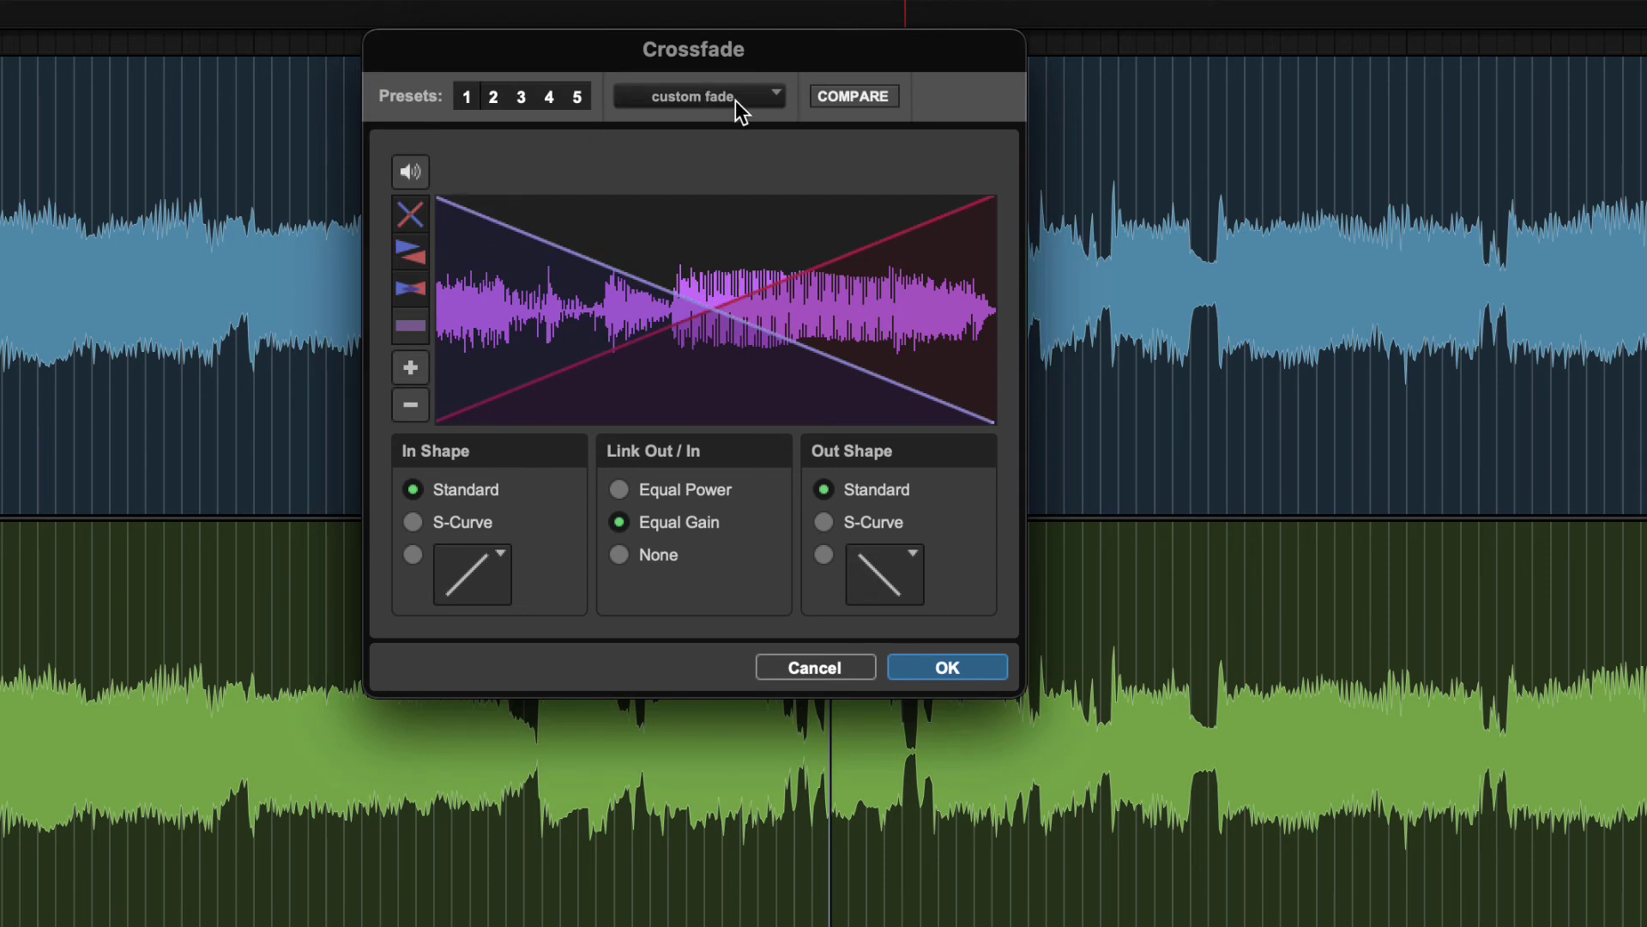
# Step: Switch the crossfade settings back to factory default and check the settings list for the saved custom fade preset
pyautogui.click(734, 100)
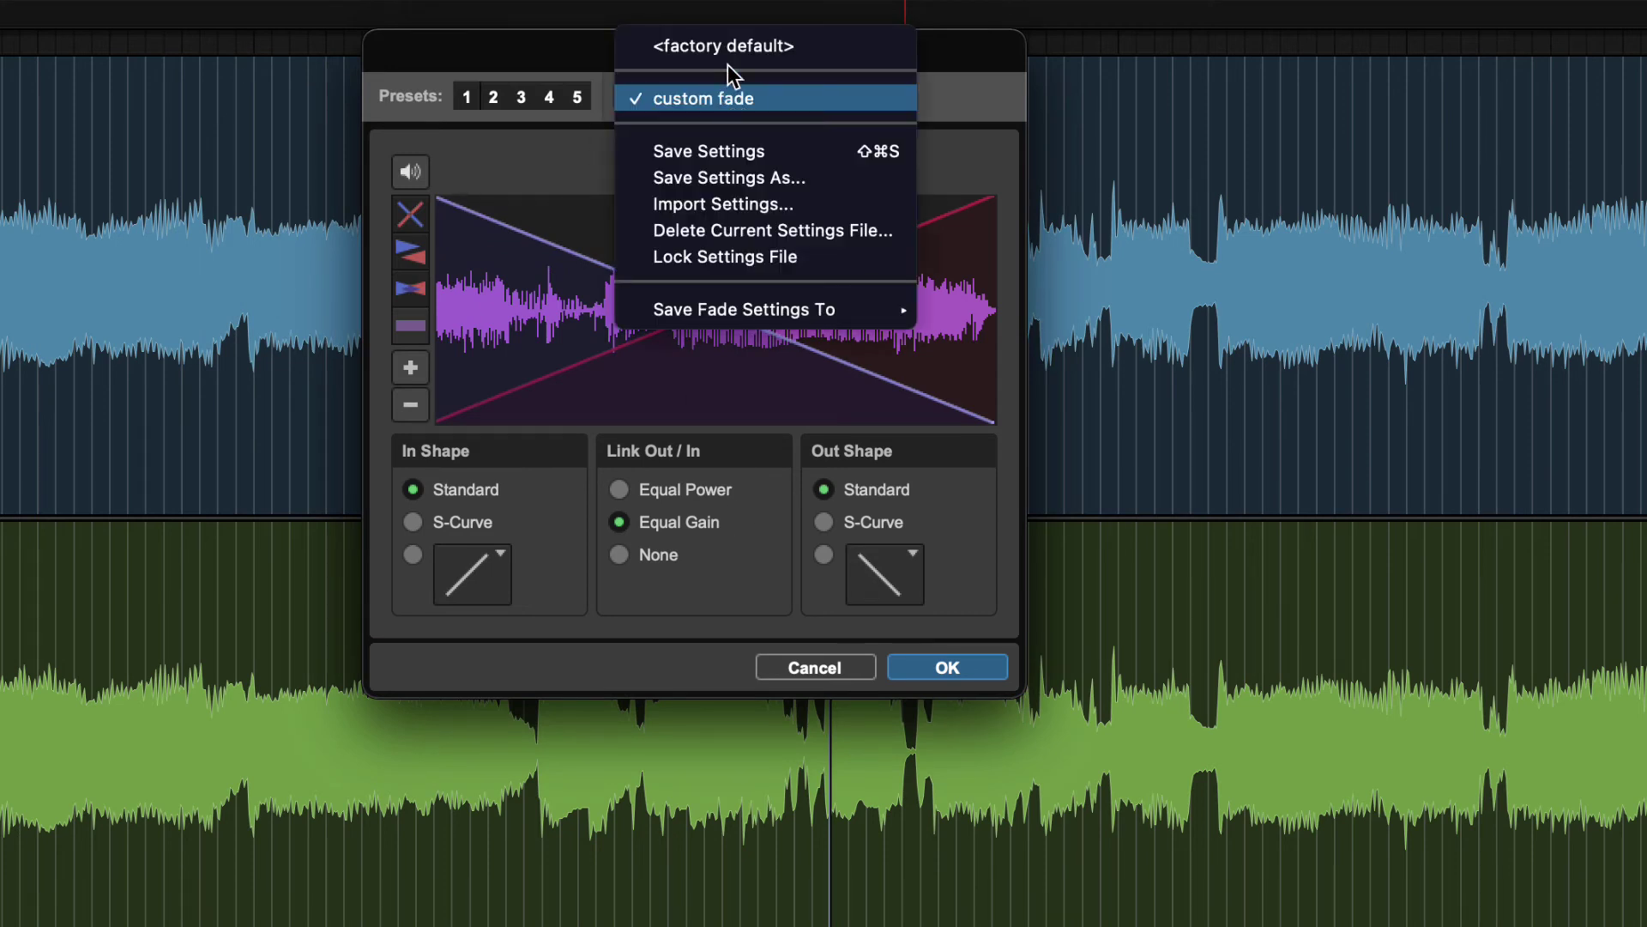
pyautogui.click(665, 43)
pyautogui.click(678, 99)
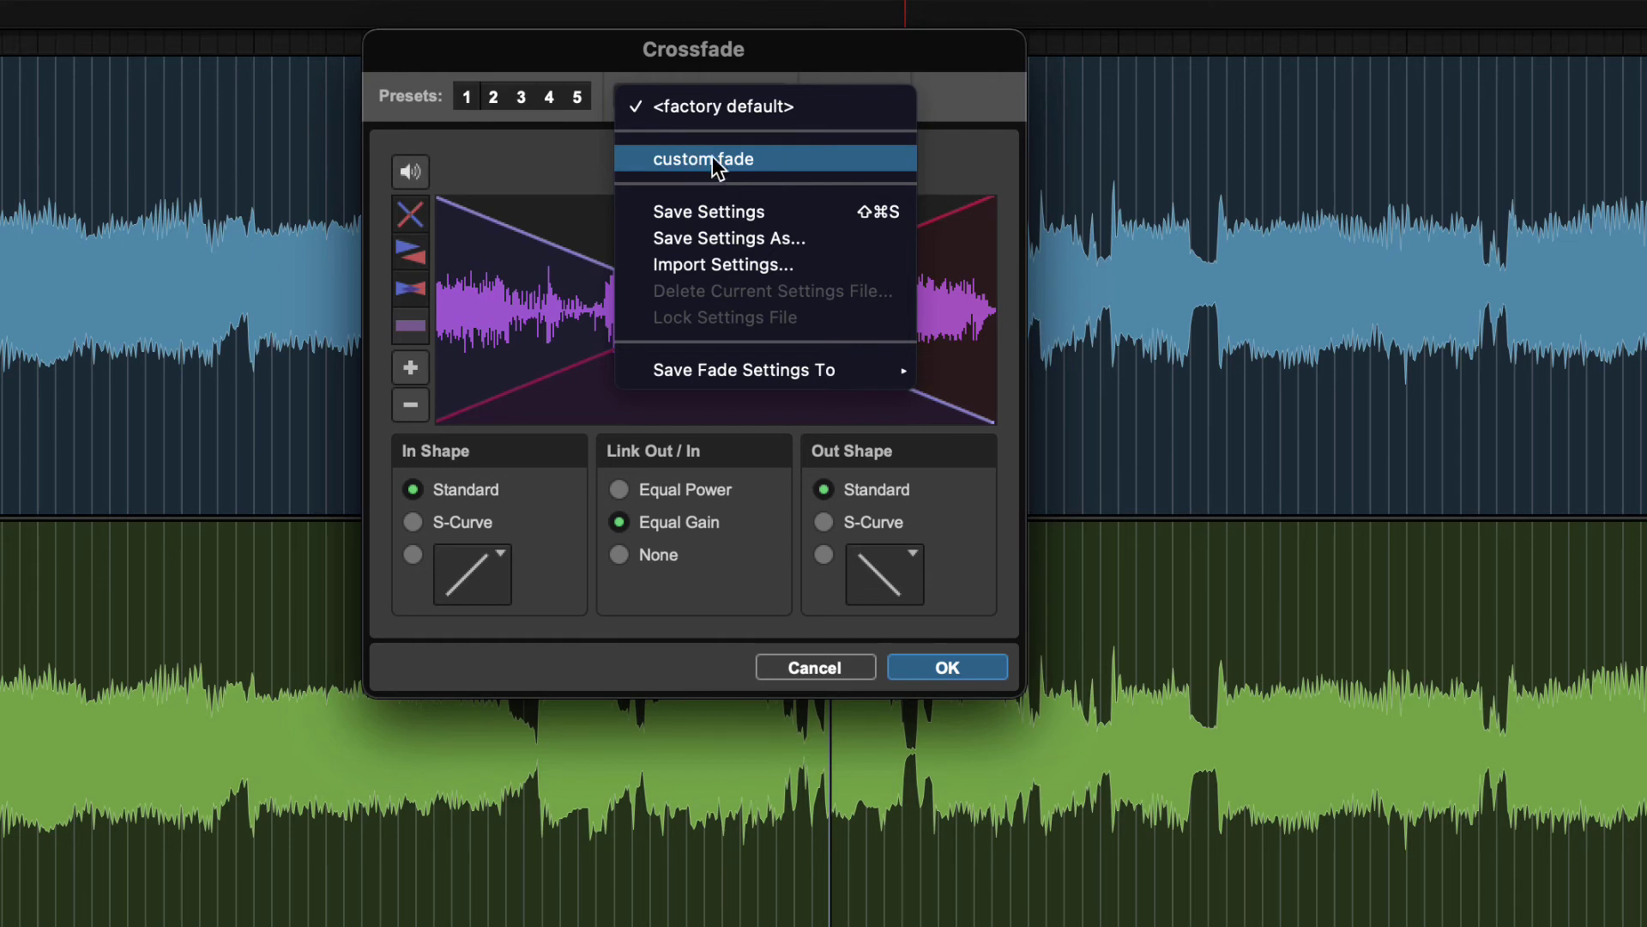
pyautogui.click(544, 133)
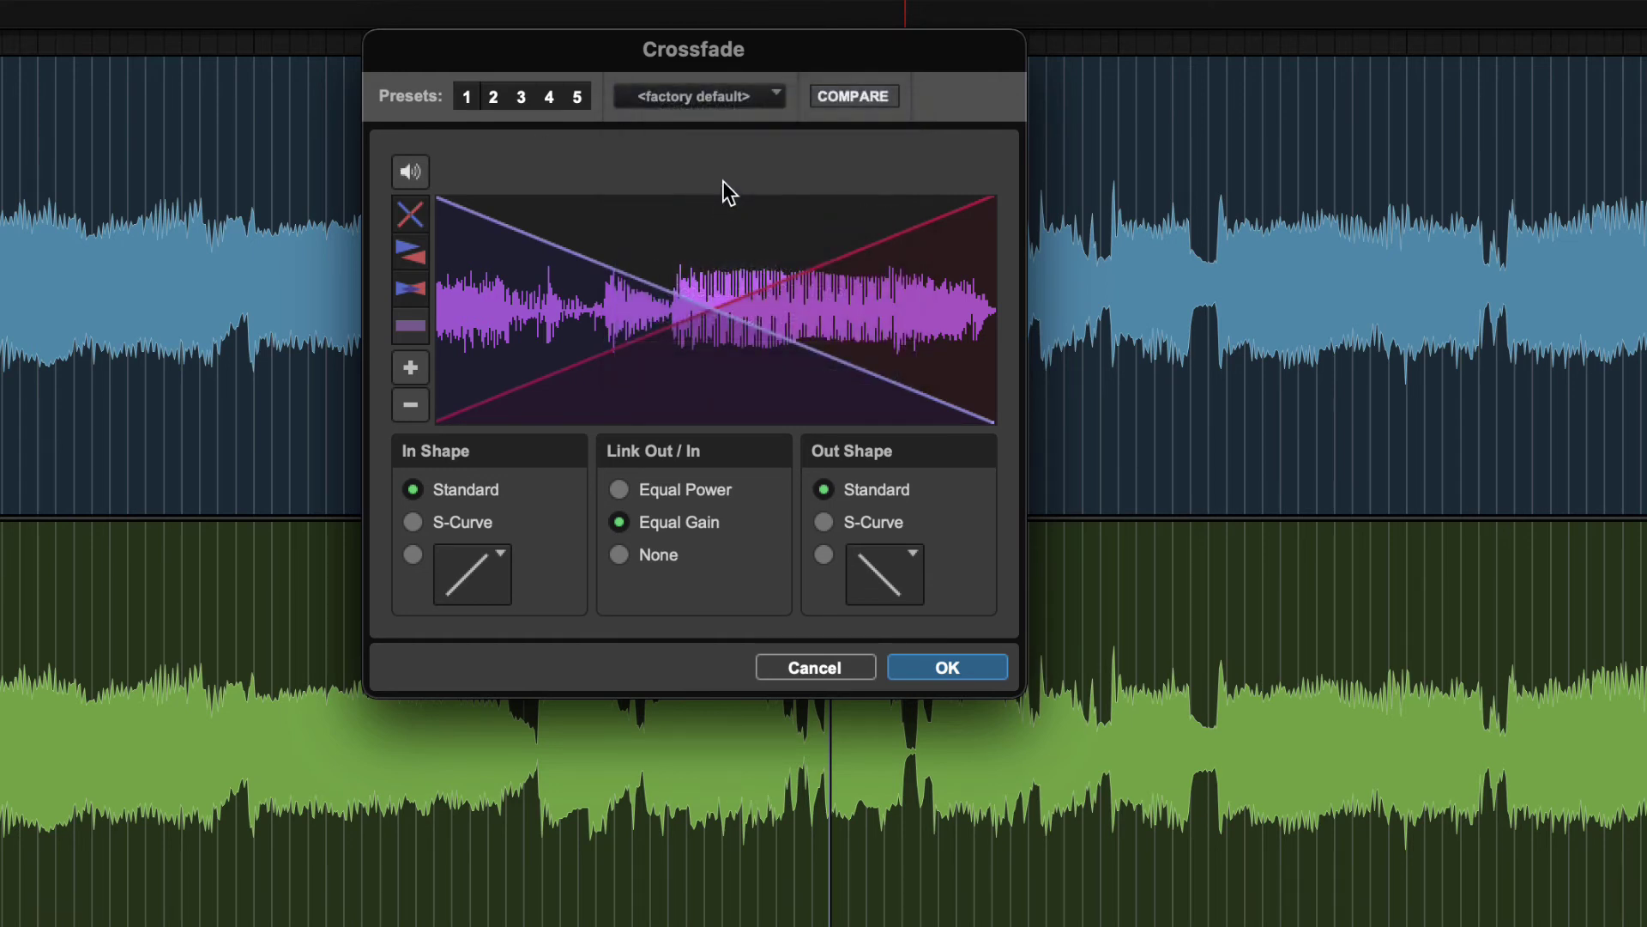
pyautogui.click(712, 98)
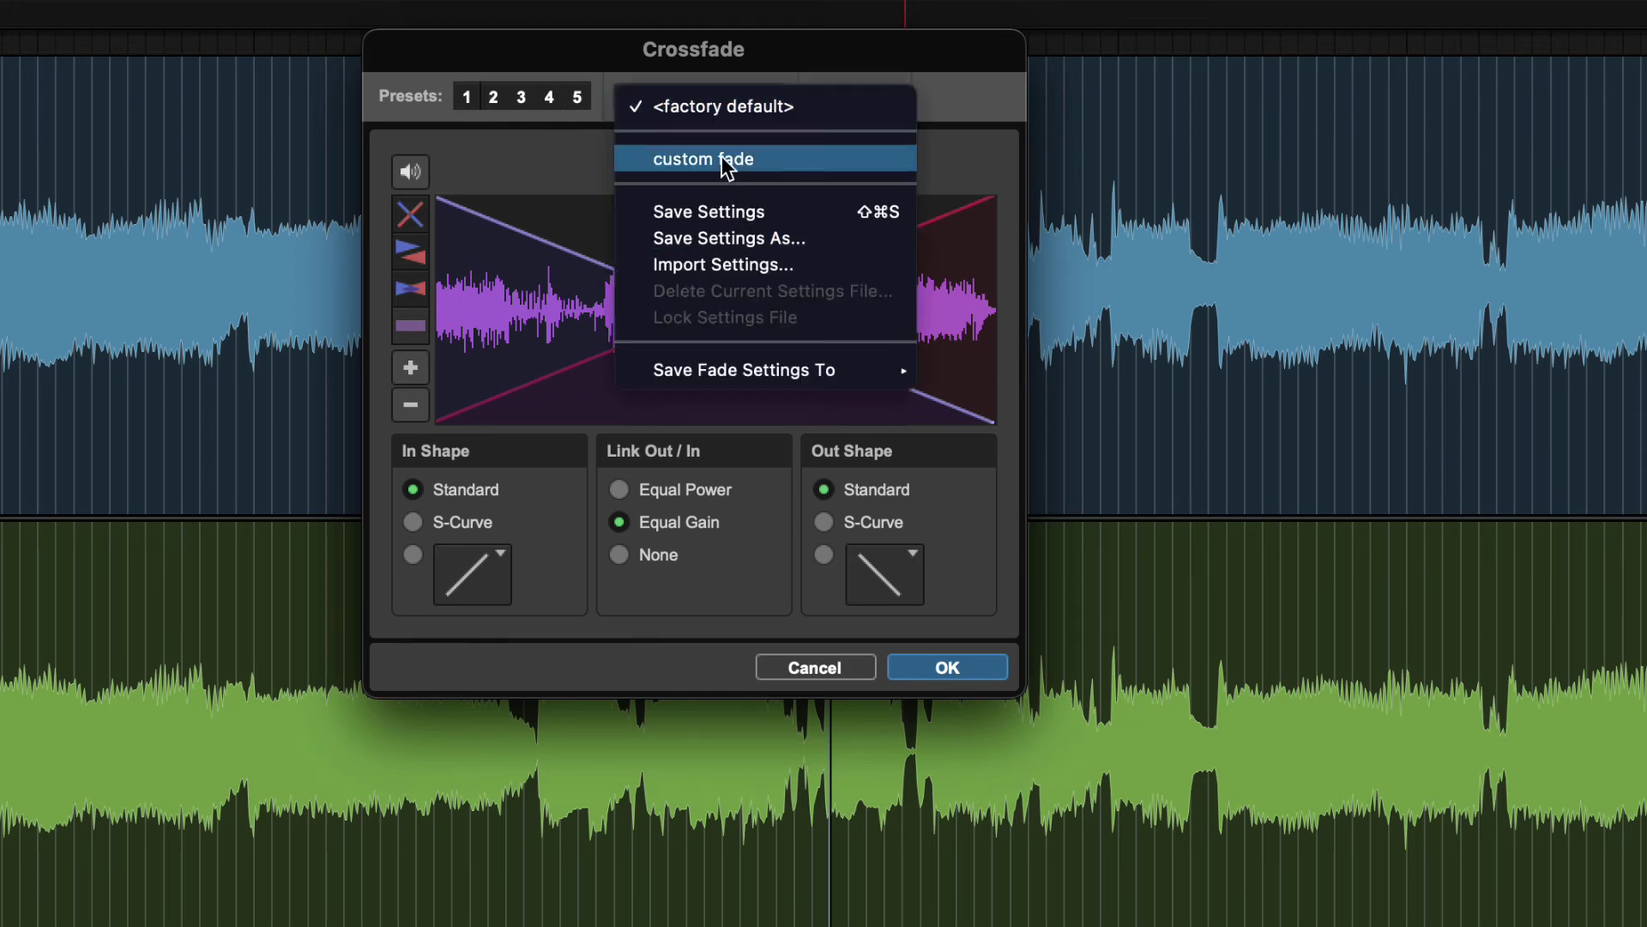
pyautogui.click(525, 151)
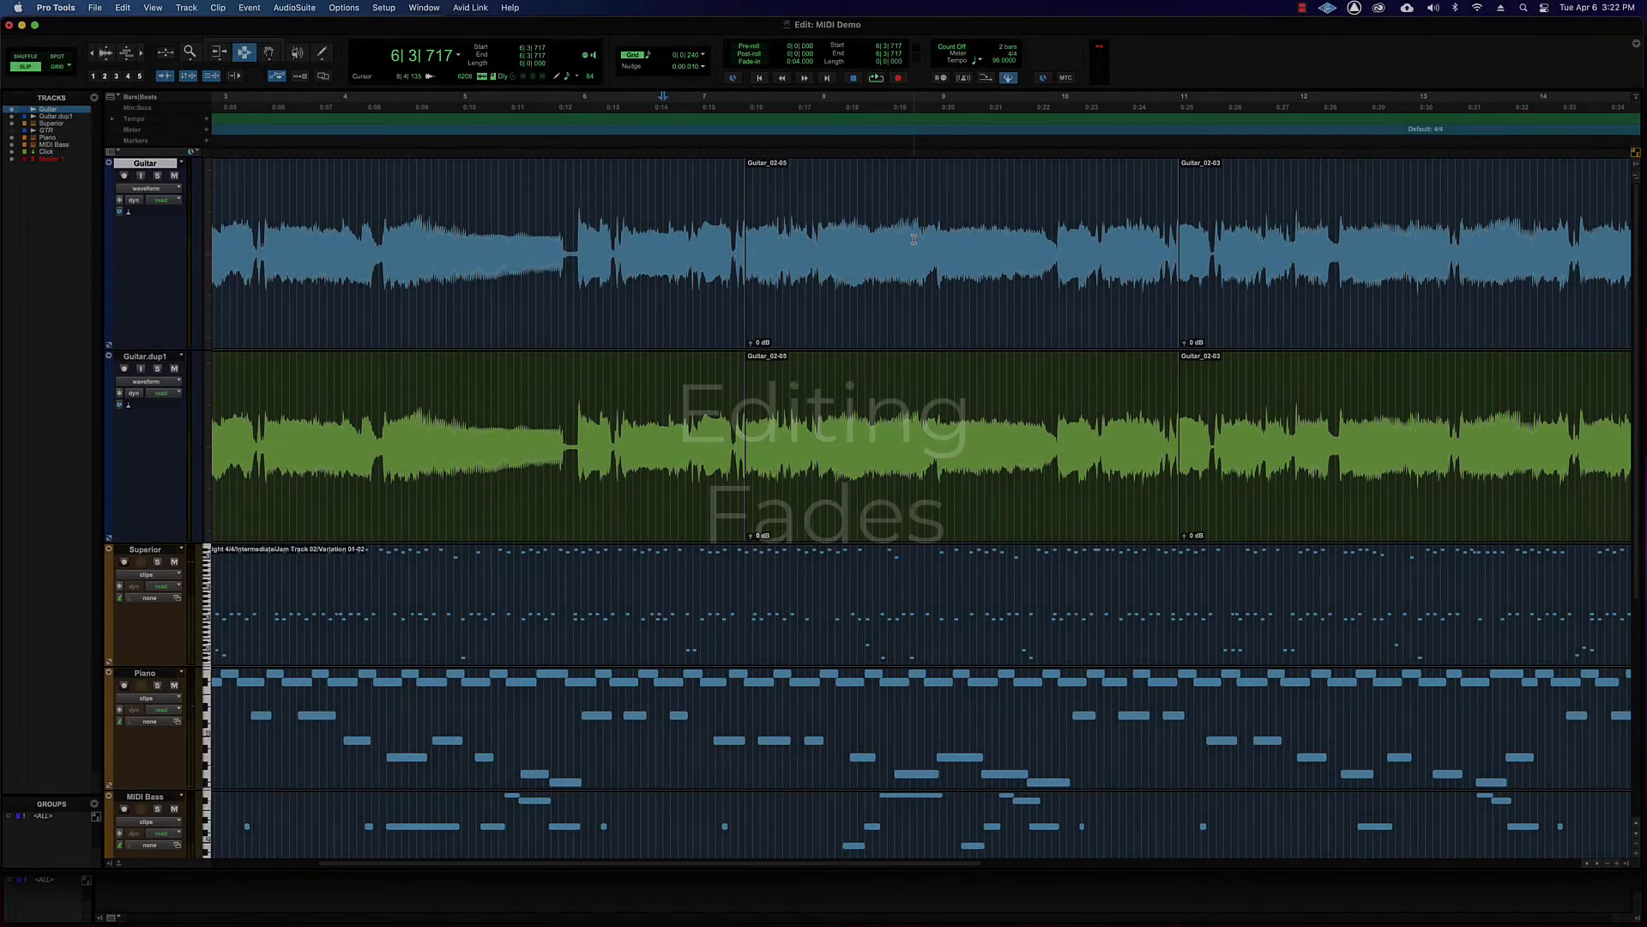
# Step: Create an Equal Gain, Standard fade-out over the end of the last Guitar clip, just before bar 18
pyautogui.hscroll(5, 914, 239)
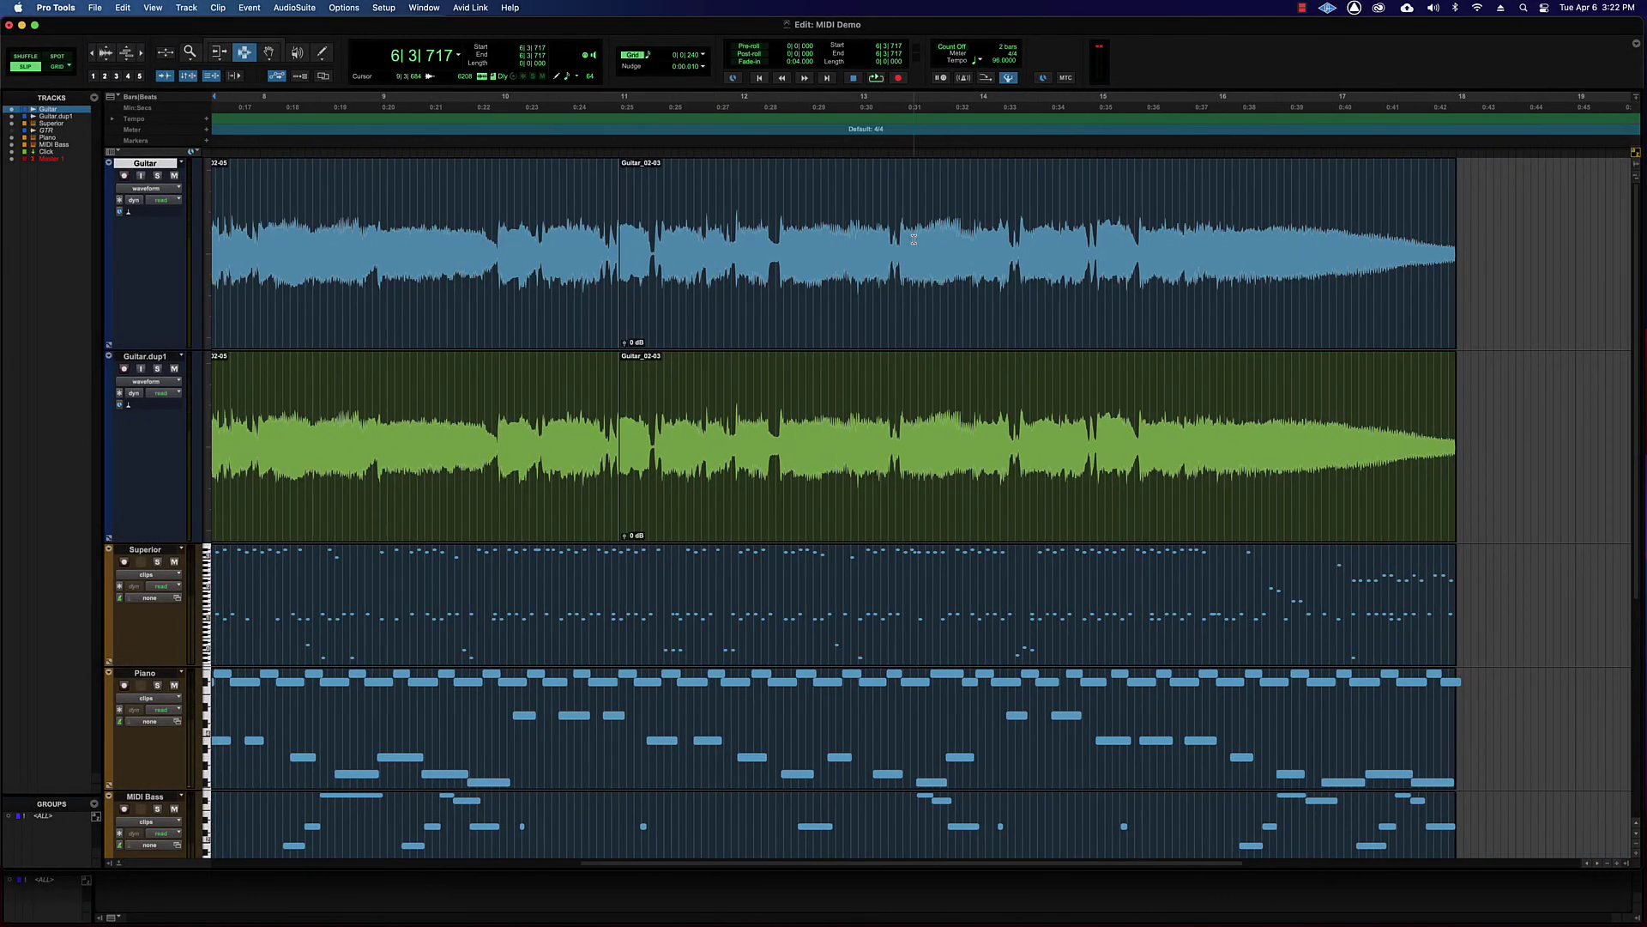
pyautogui.moveTo(1409, 256); pyautogui.dragTo(1489, 260)
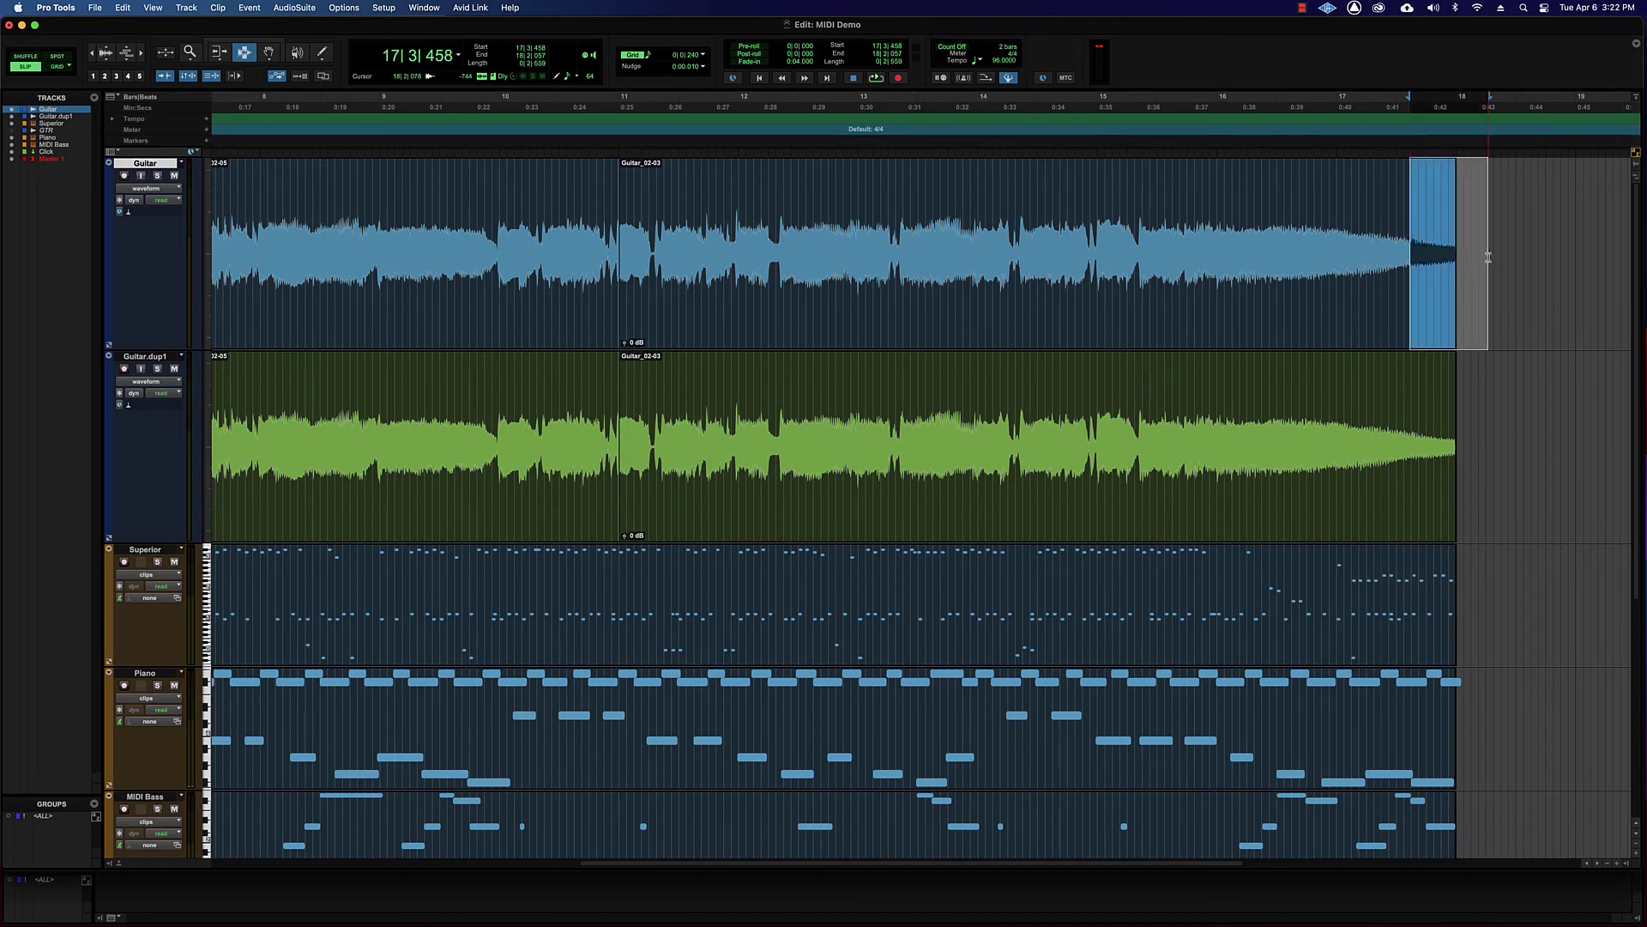
pyautogui.press('super+f')
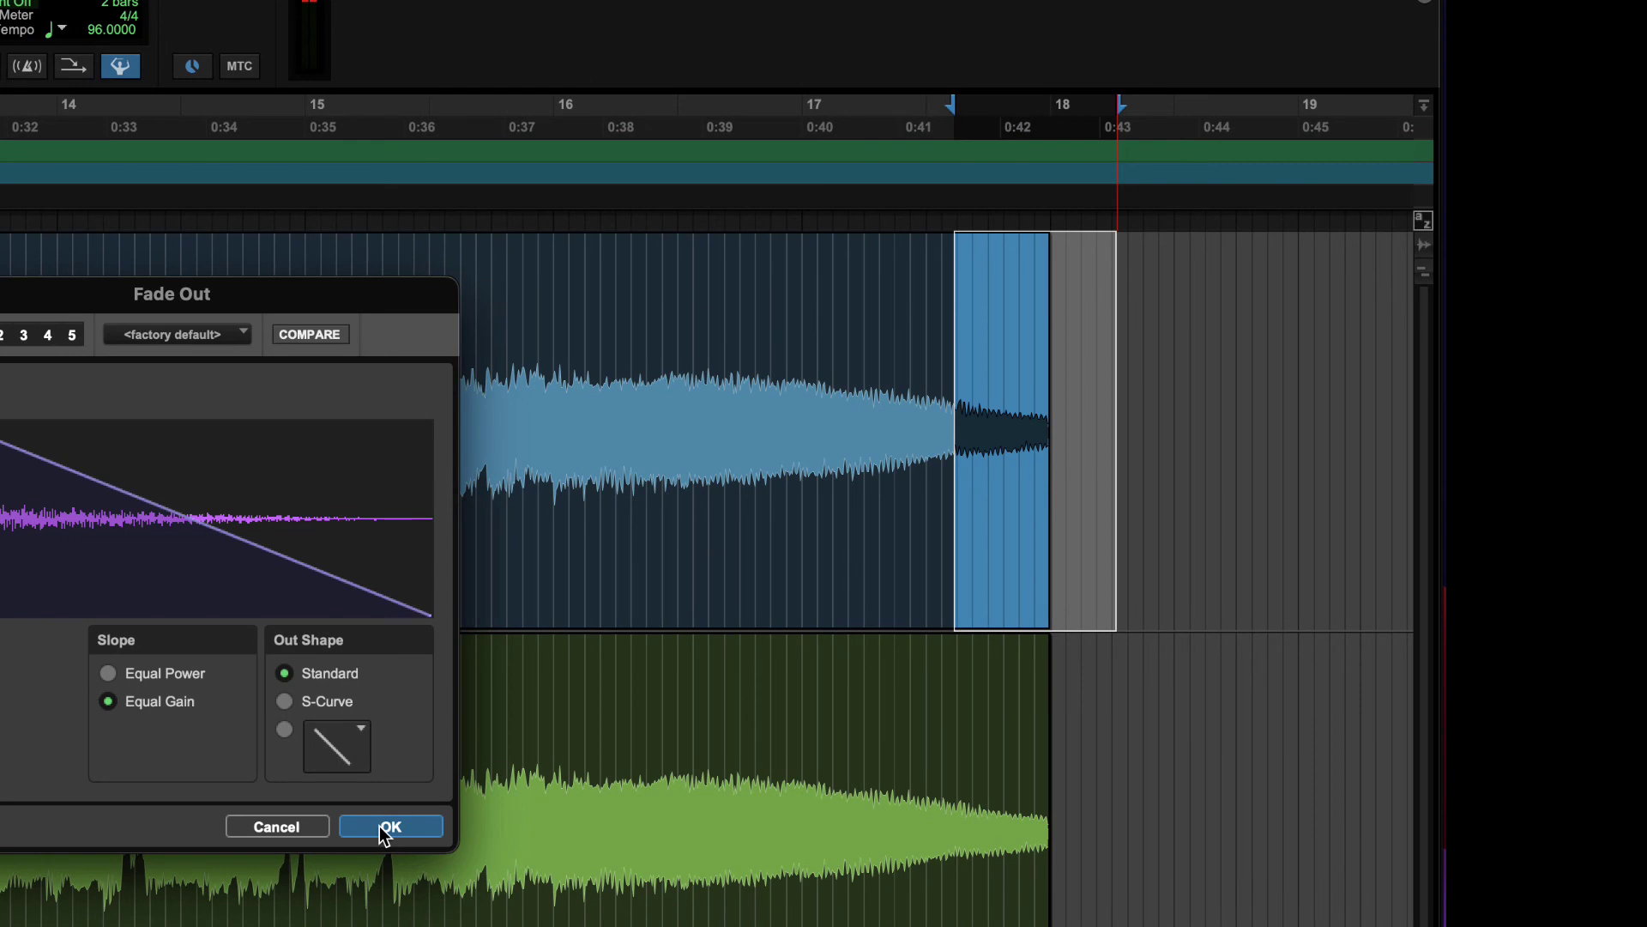
pyautogui.click(382, 828)
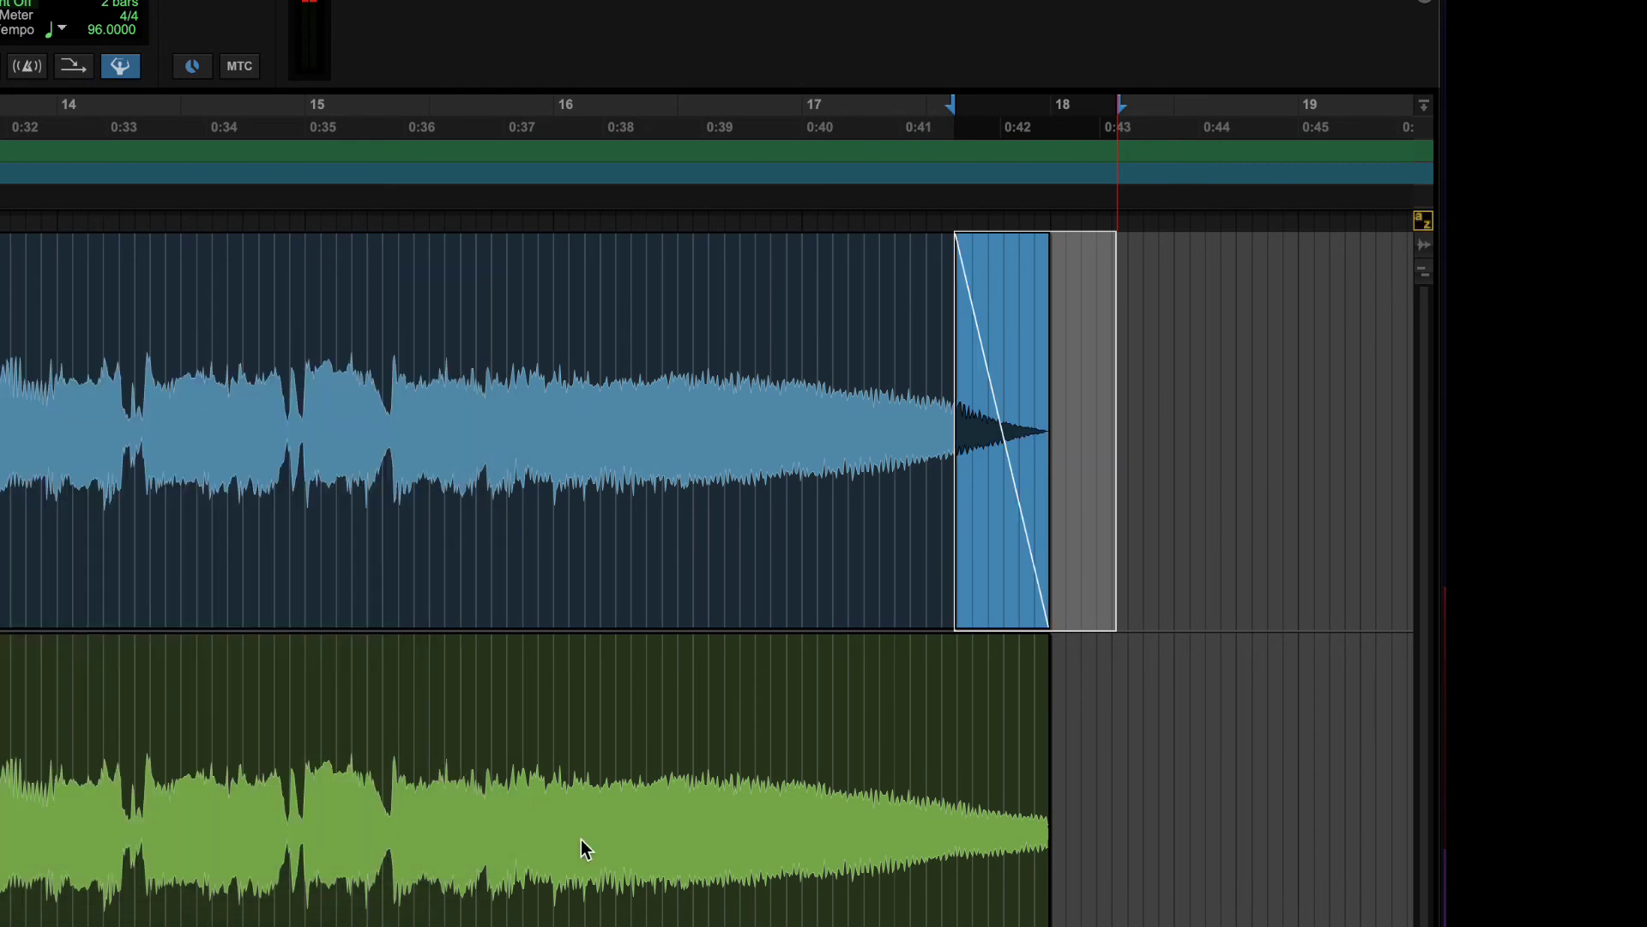
# Step: Practise selecting and deselecting the fade-out at the end of the Guitar track with the Grabber, leaving the fade selected
pyautogui.click(988, 420)
pyautogui.click(986, 457)
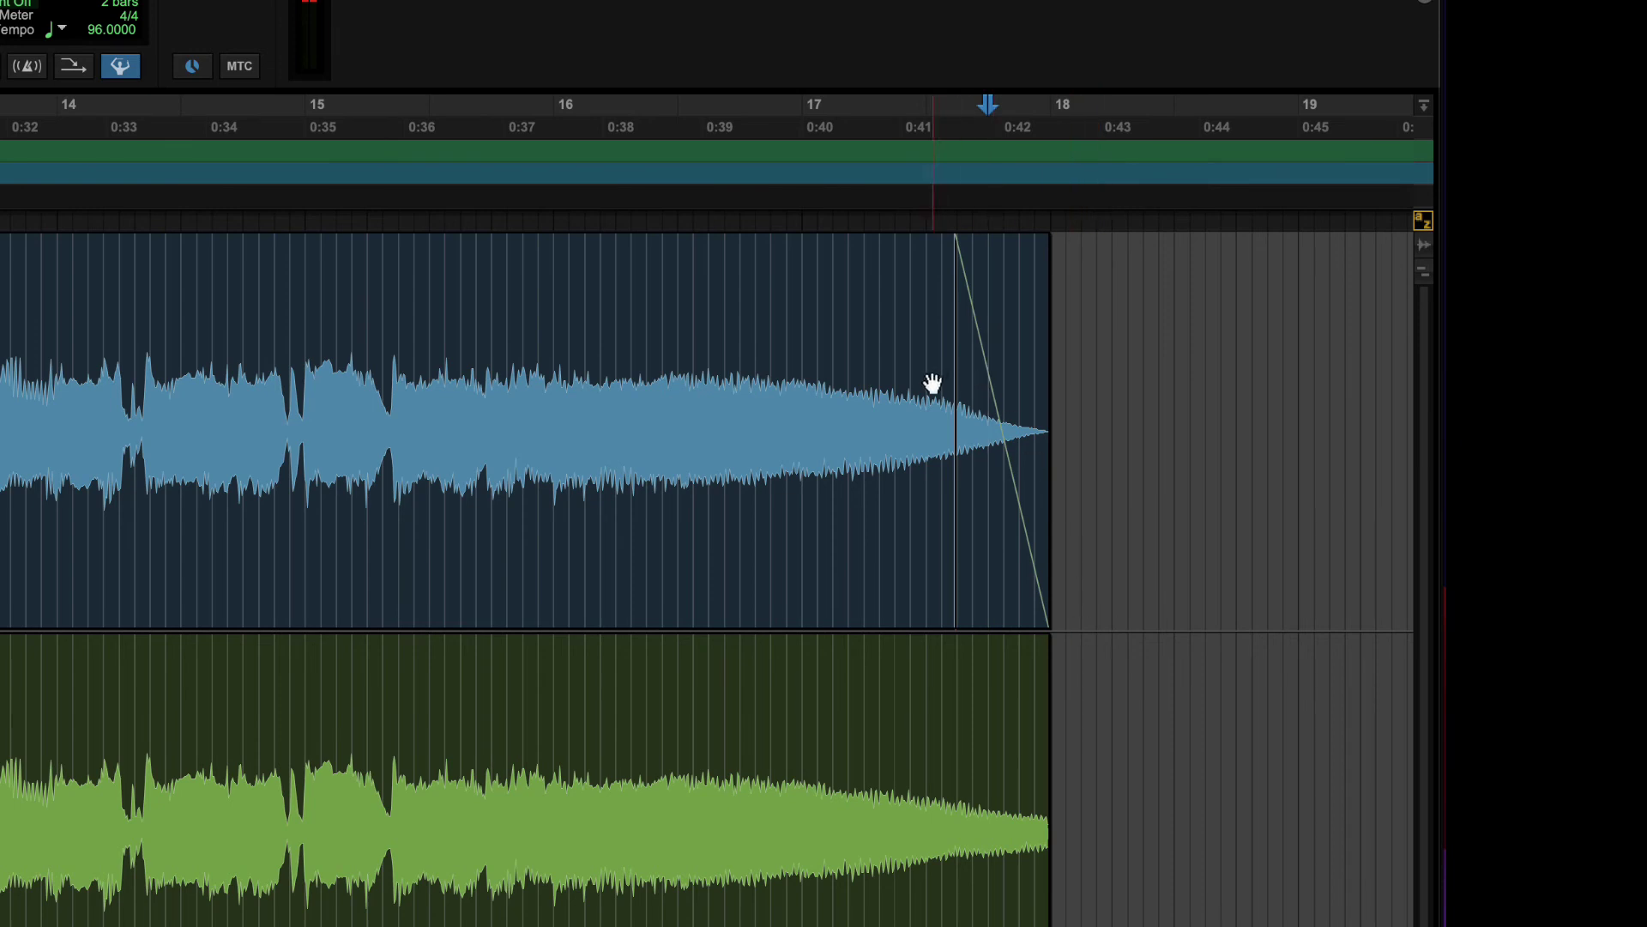
pyautogui.click(993, 382)
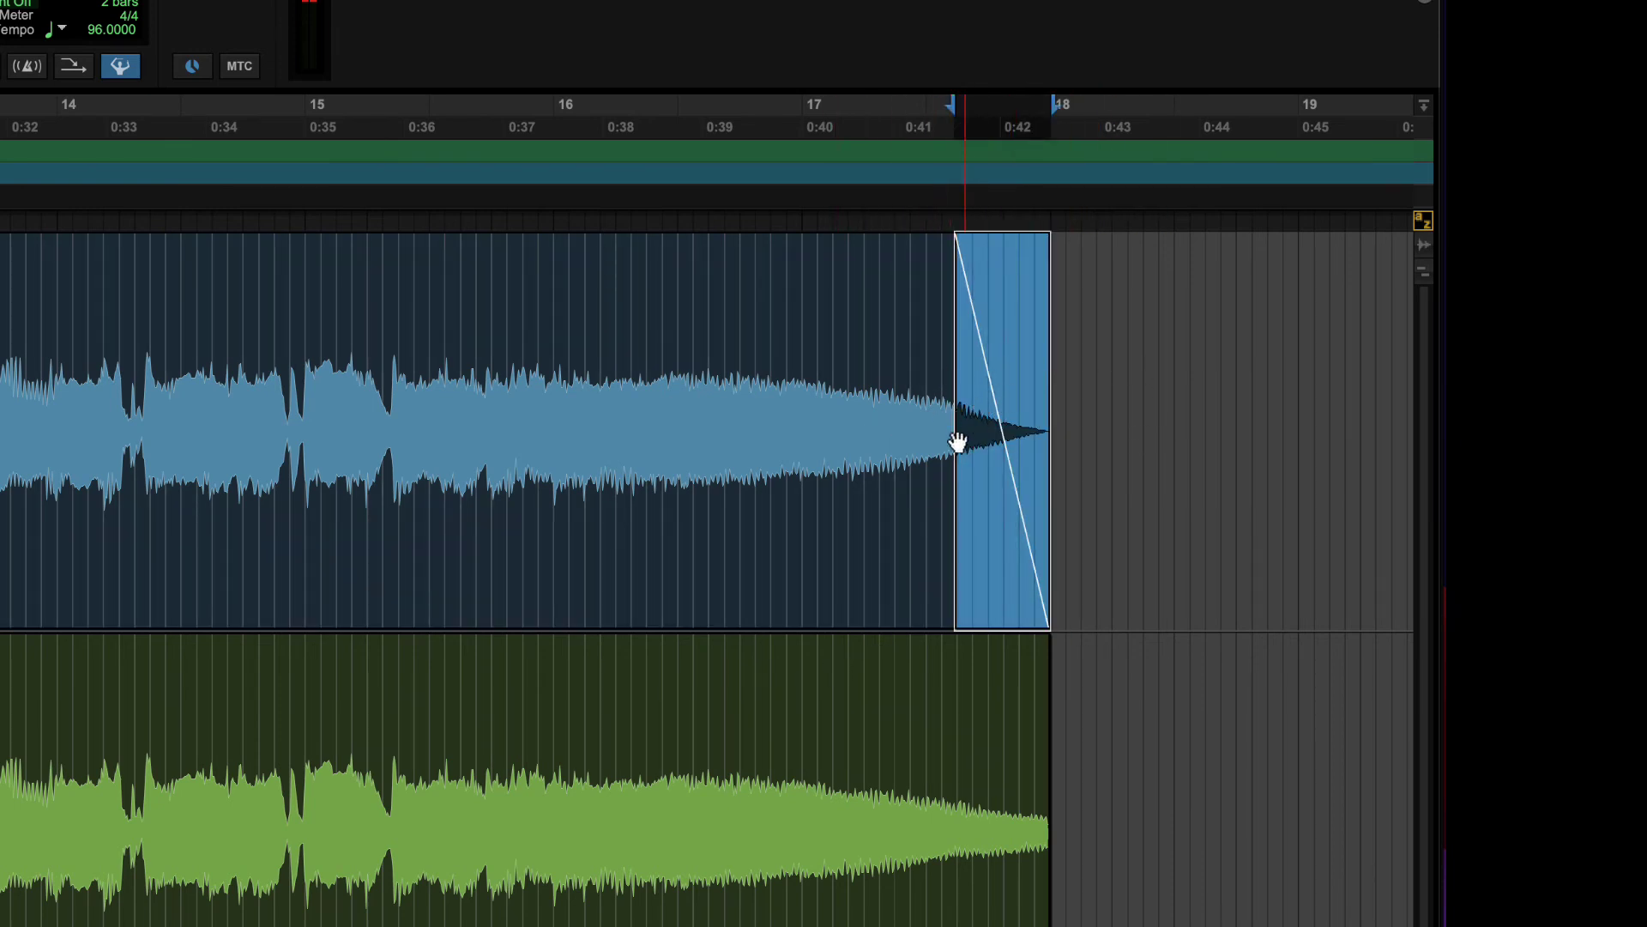
pyautogui.click(546, 395)
pyautogui.click(2, 365)
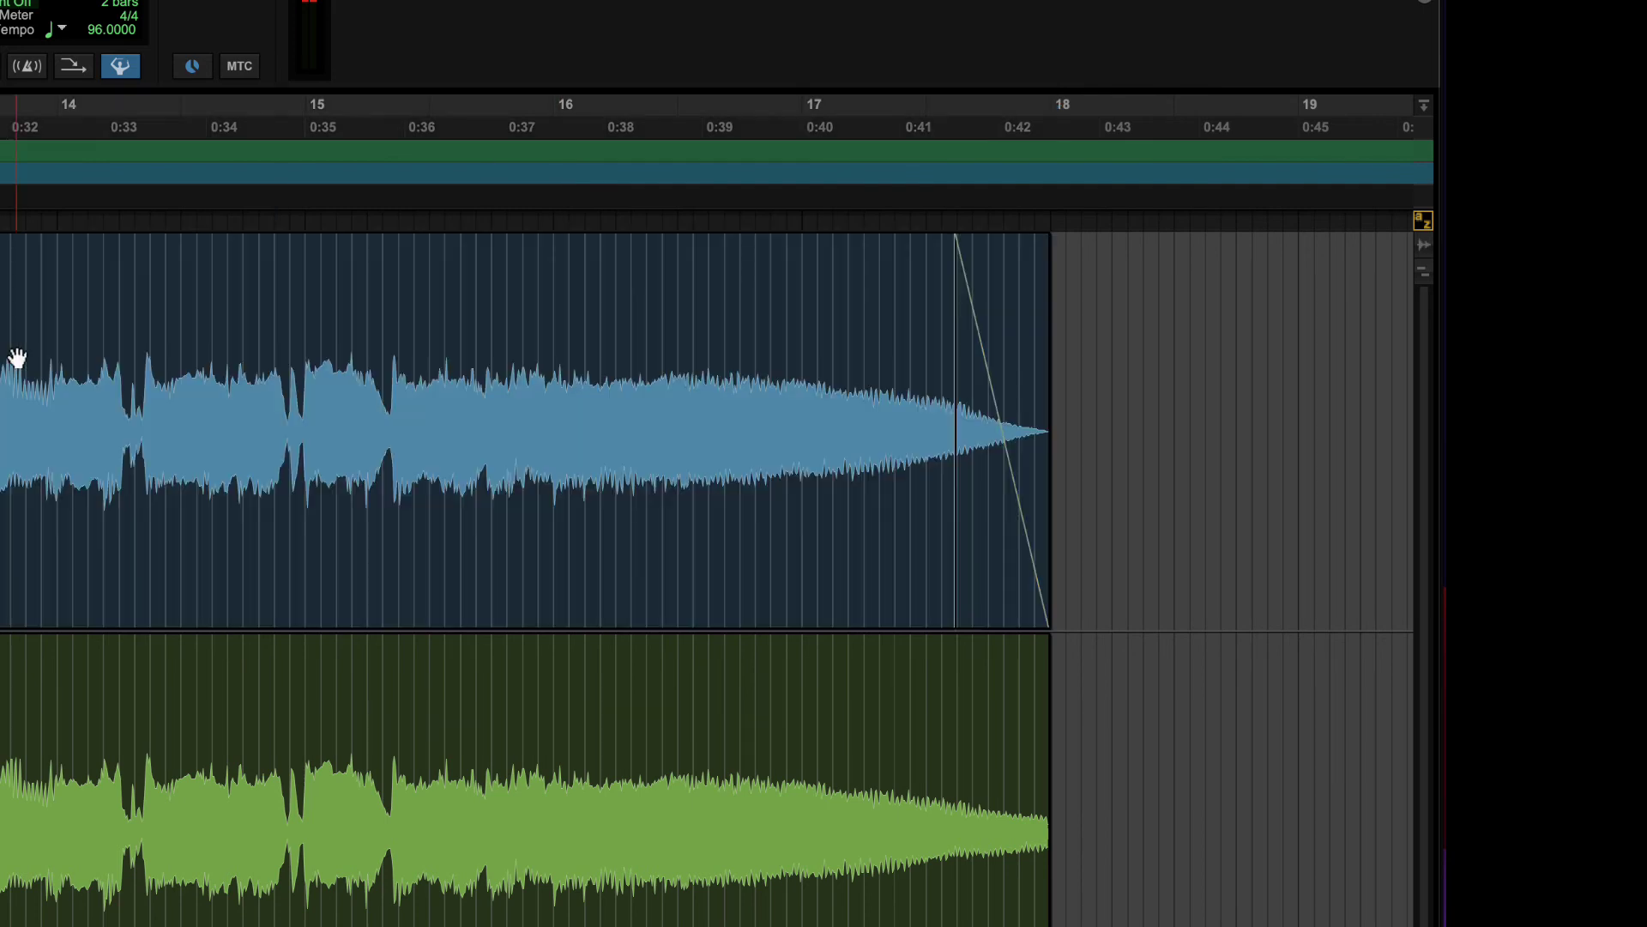
pyautogui.click(350, 382)
pyautogui.click(1182, 418)
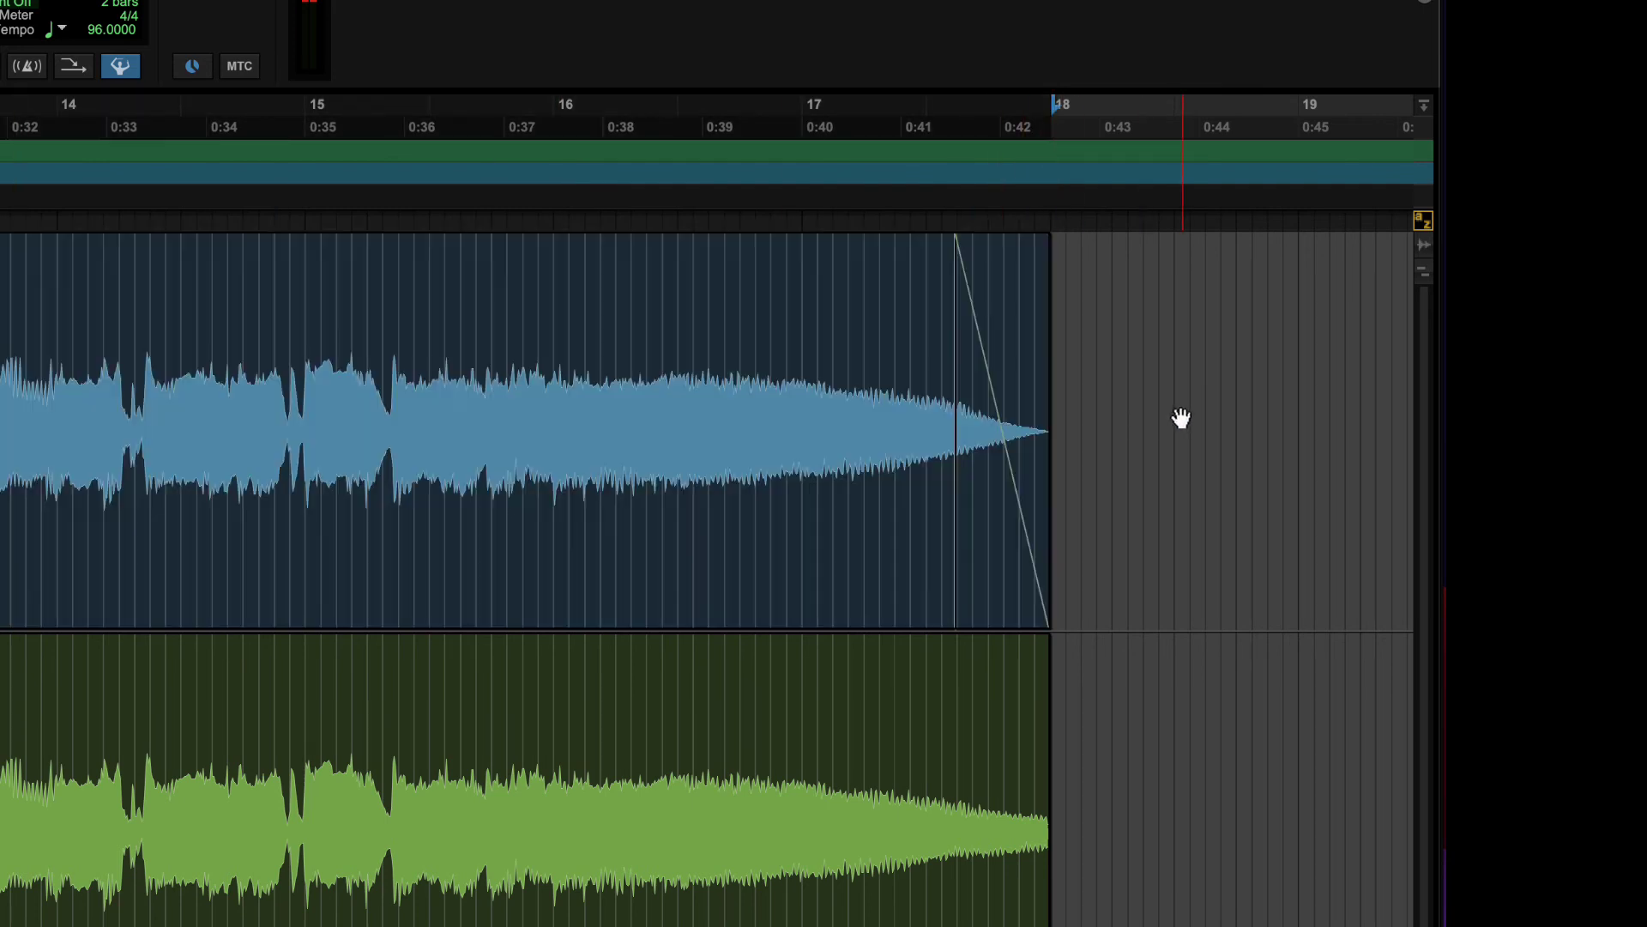
pyautogui.click(997, 395)
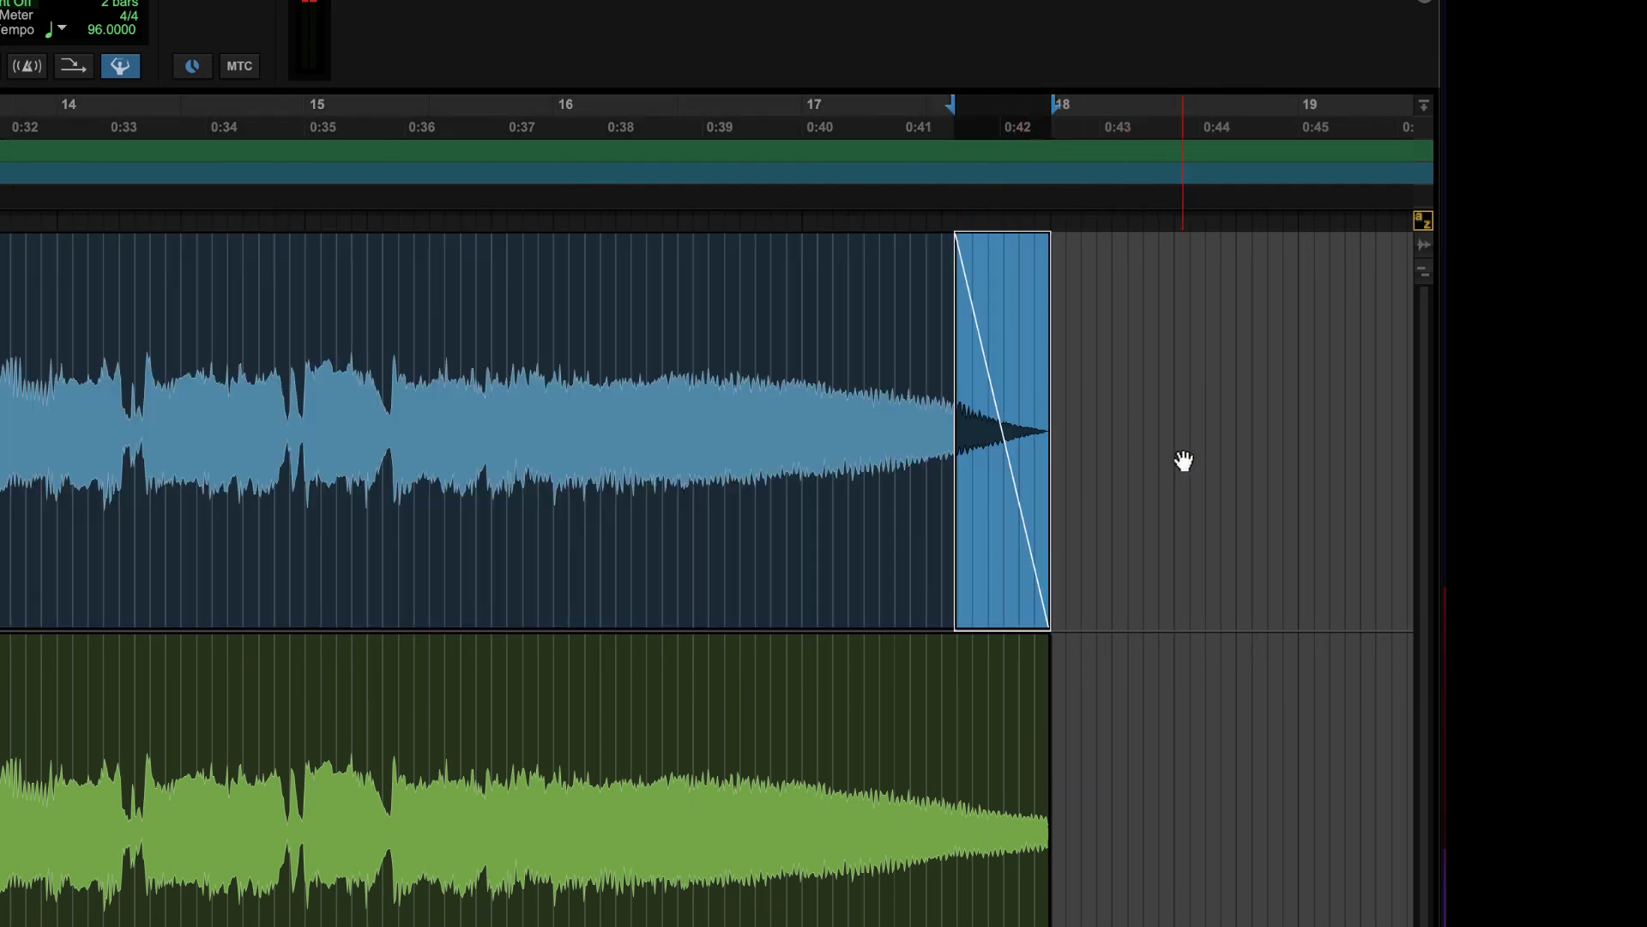
# Step: Try a steeper inward curve for the Guitar track's ending fade-out in its fade settings, and undo the change
pyautogui.doubleClick(986, 363)
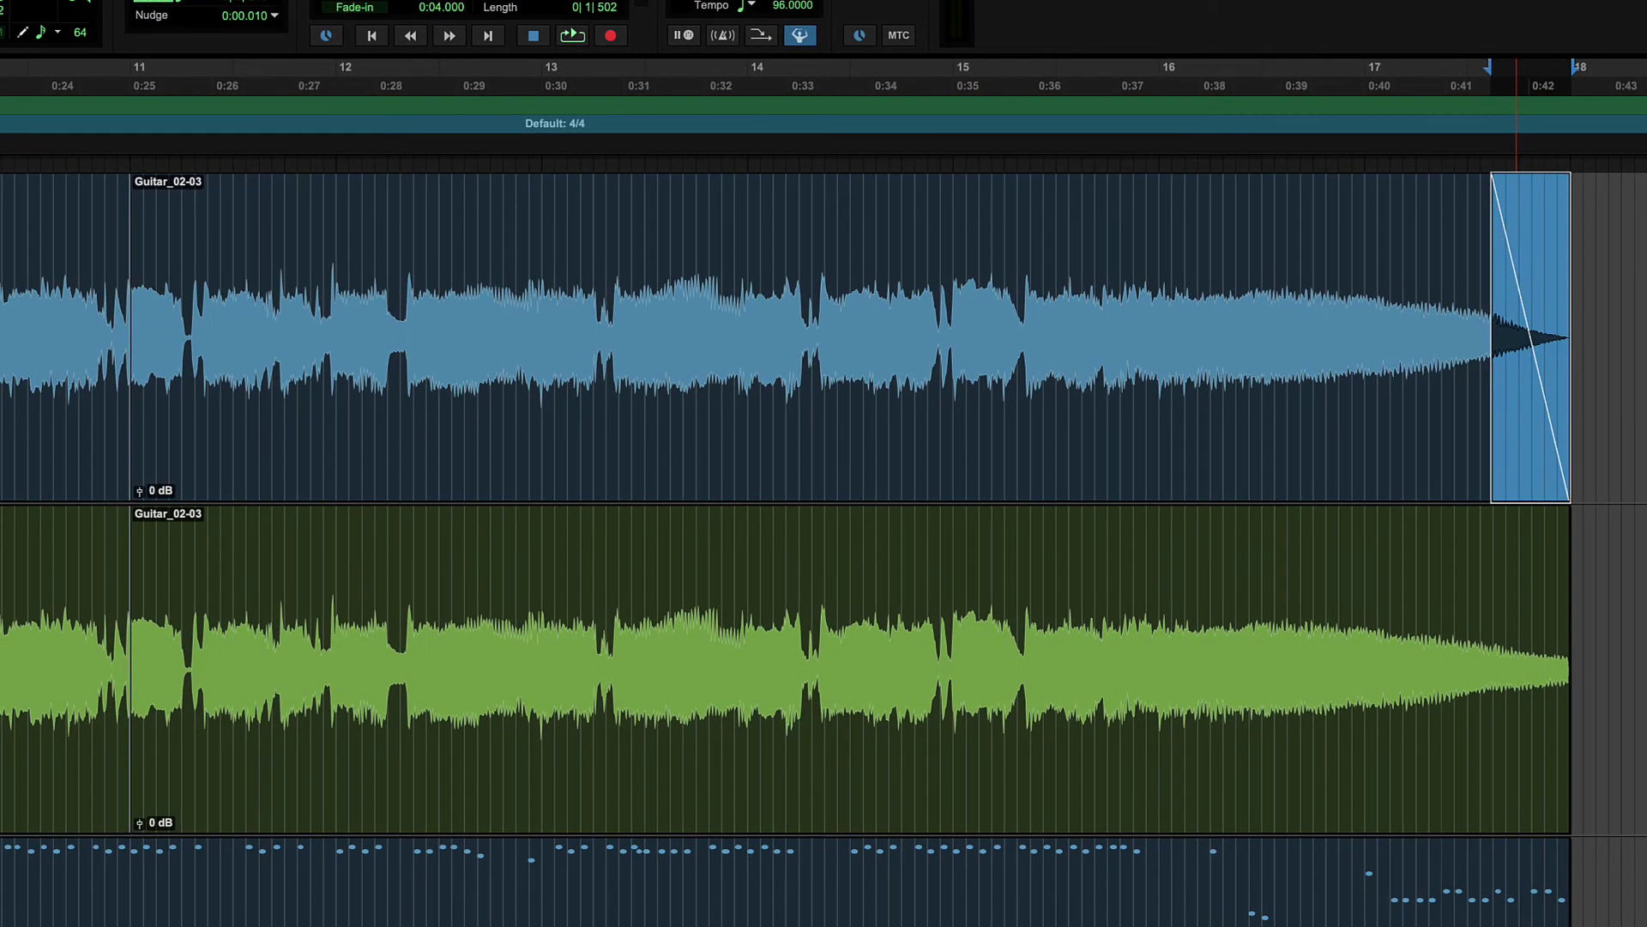
pyautogui.moveTo(0, 269); pyautogui.dragTo(346, 269)
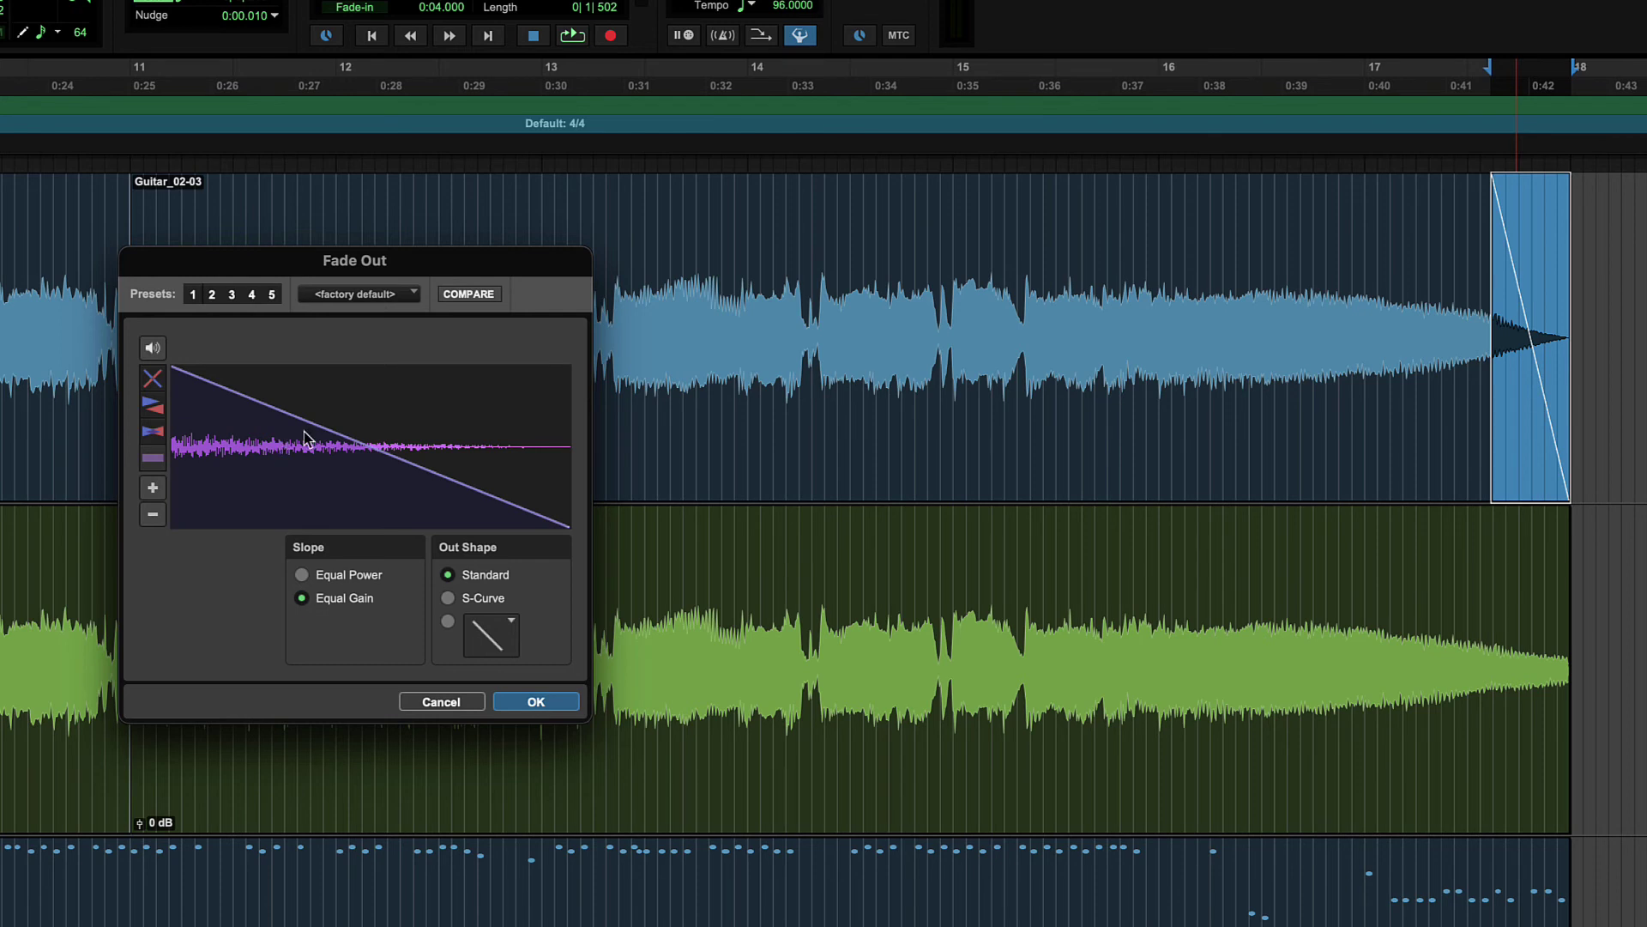
pyautogui.moveTo(371, 446); pyautogui.dragTo(287, 477)
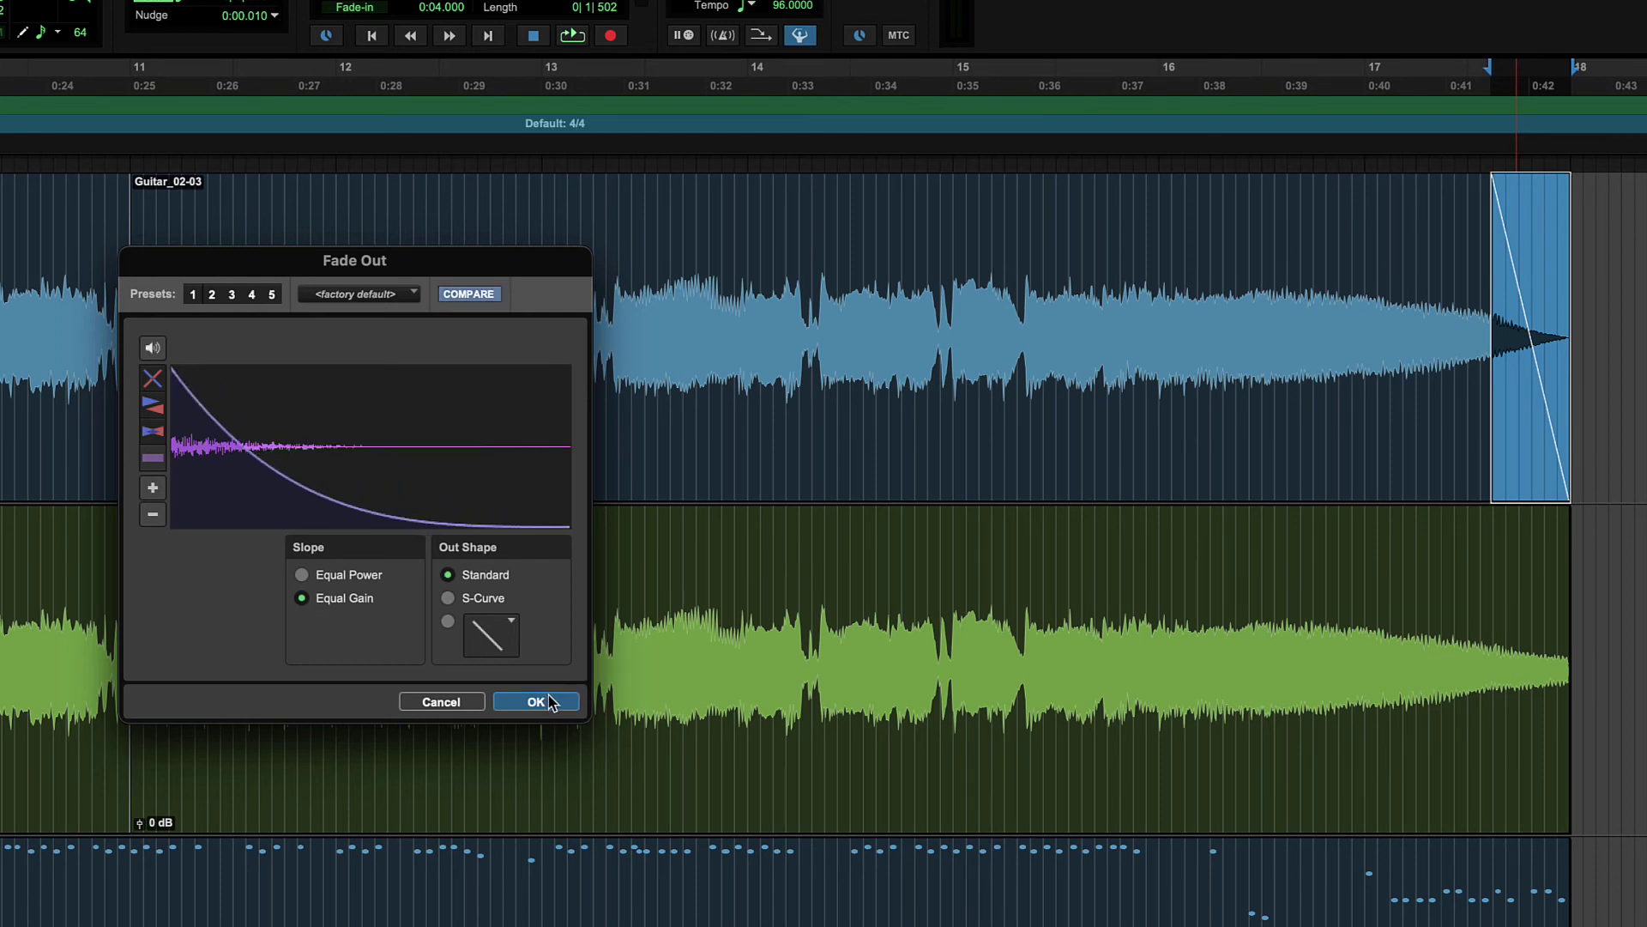
pyautogui.click(535, 702)
pyautogui.press('super+z')
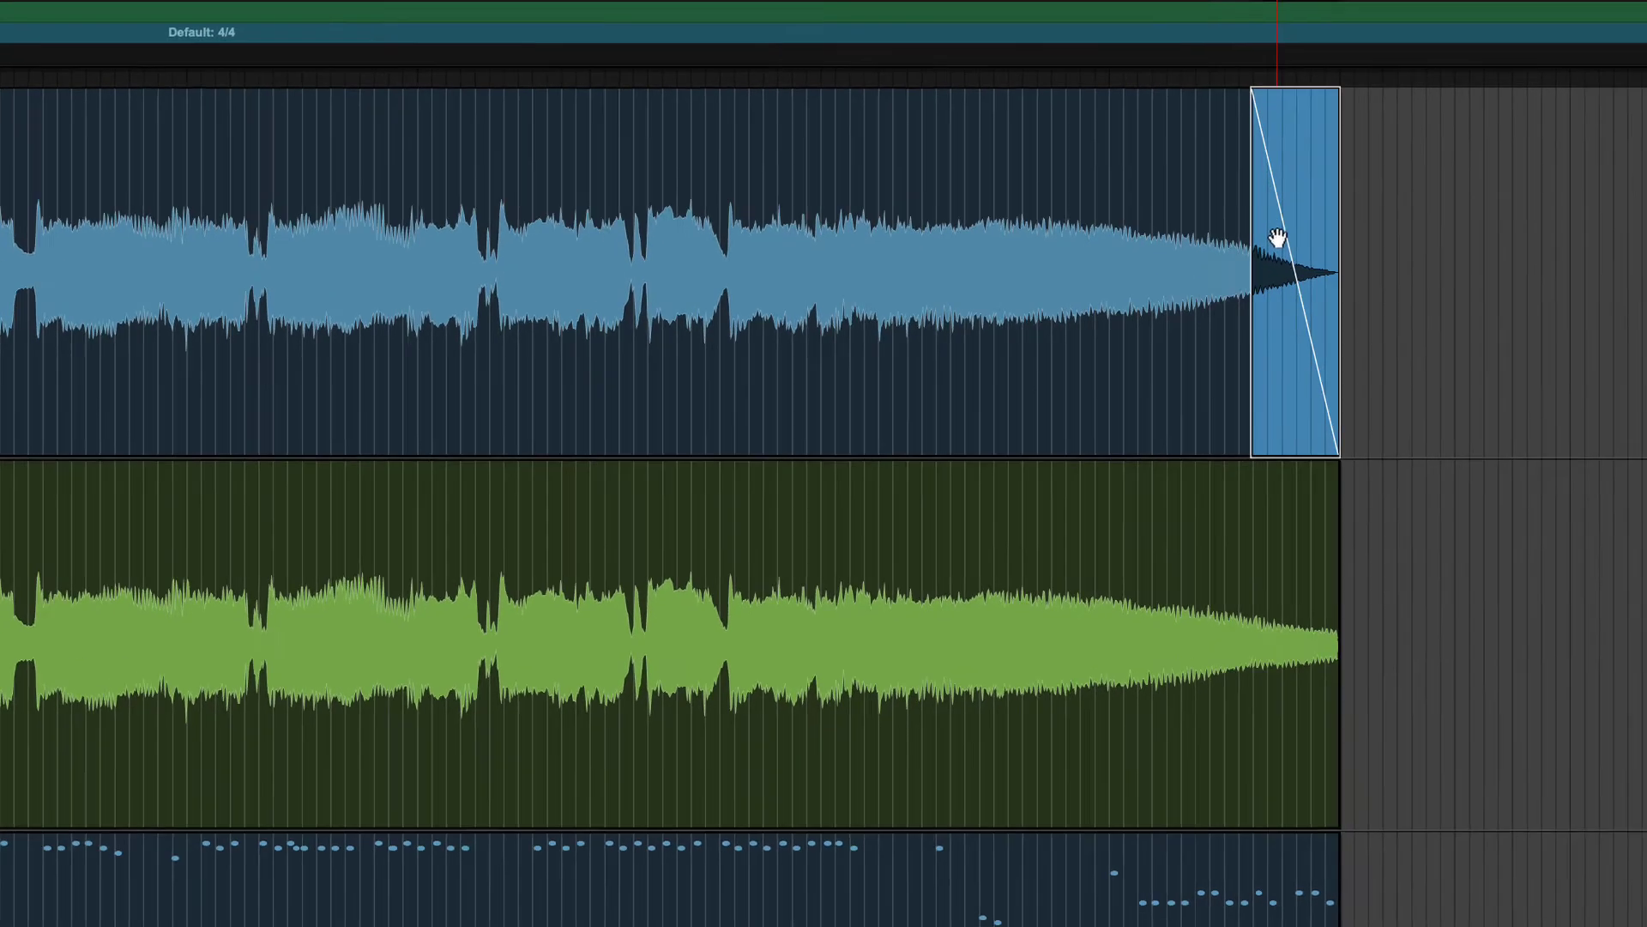
# Step: Change the selected fade-out's shape to S-Curve and its slope to Equal Power through its clip fade options
pyautogui.rightClick(1514, 299)
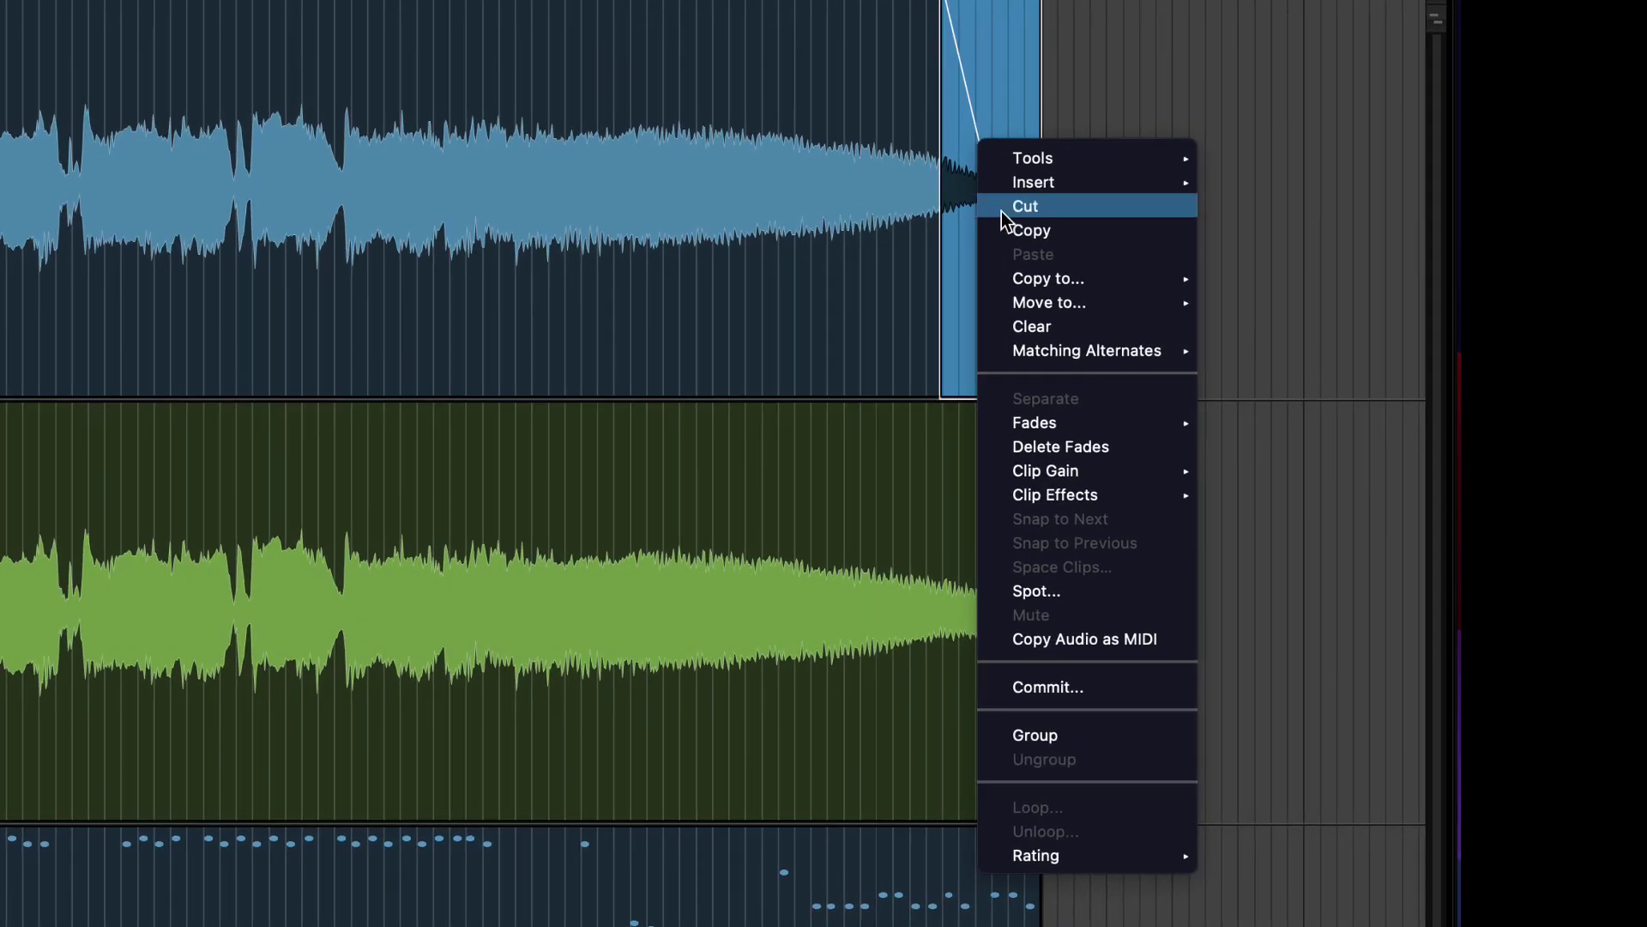
pyautogui.moveTo(1062, 419)
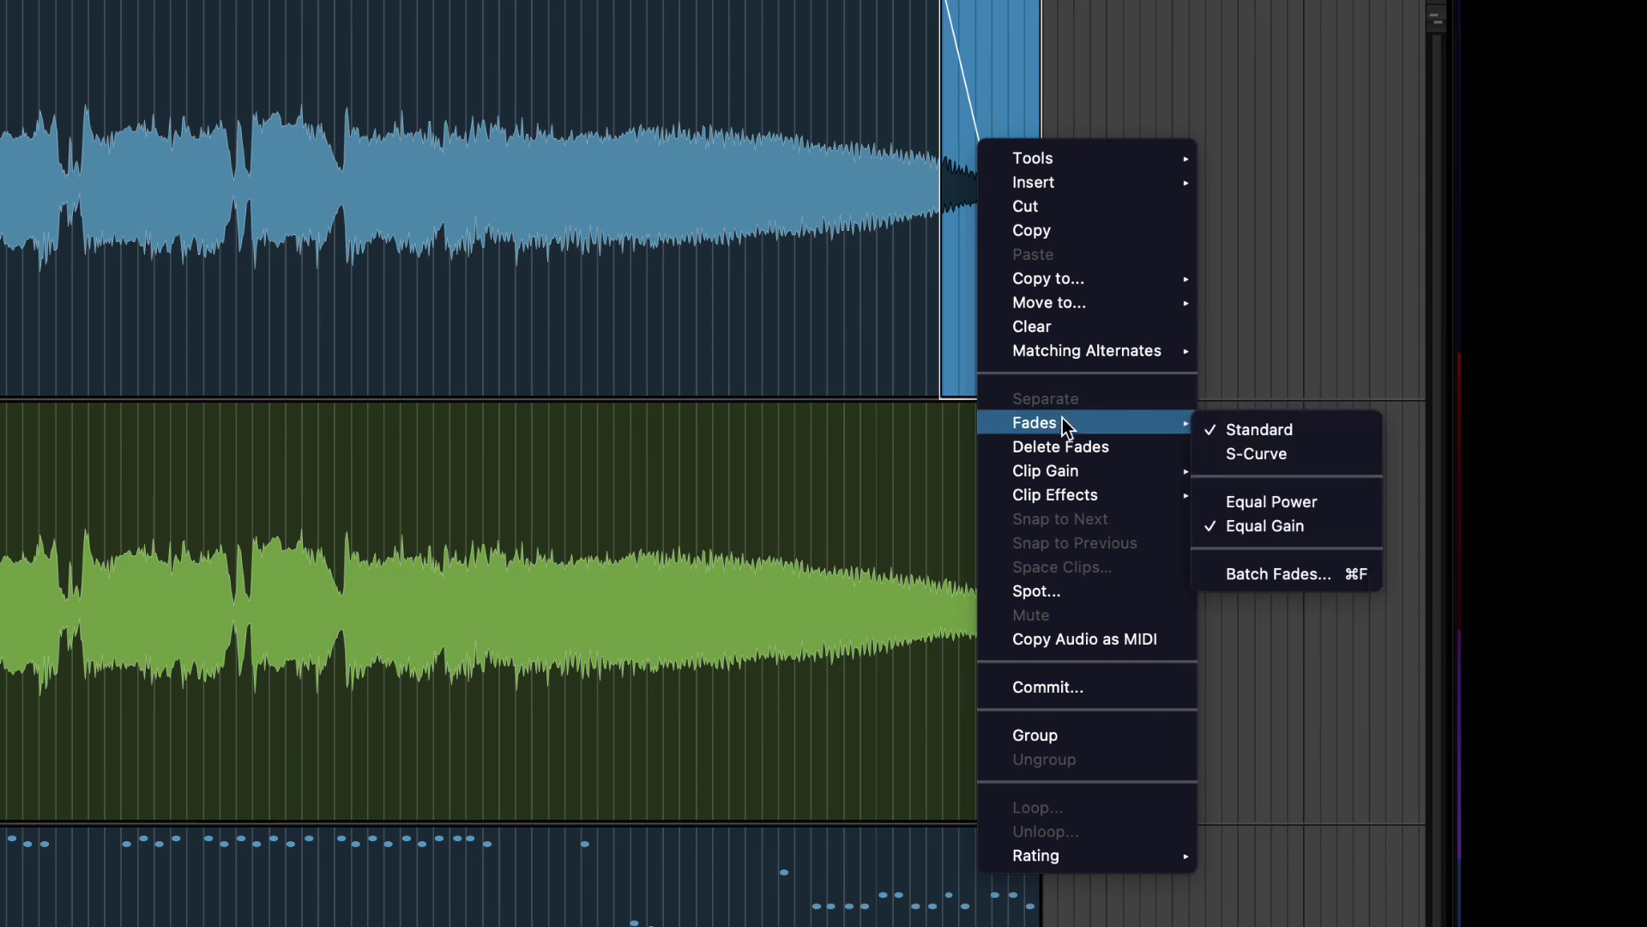
pyautogui.click(1296, 456)
pyautogui.rightClick(970, 164)
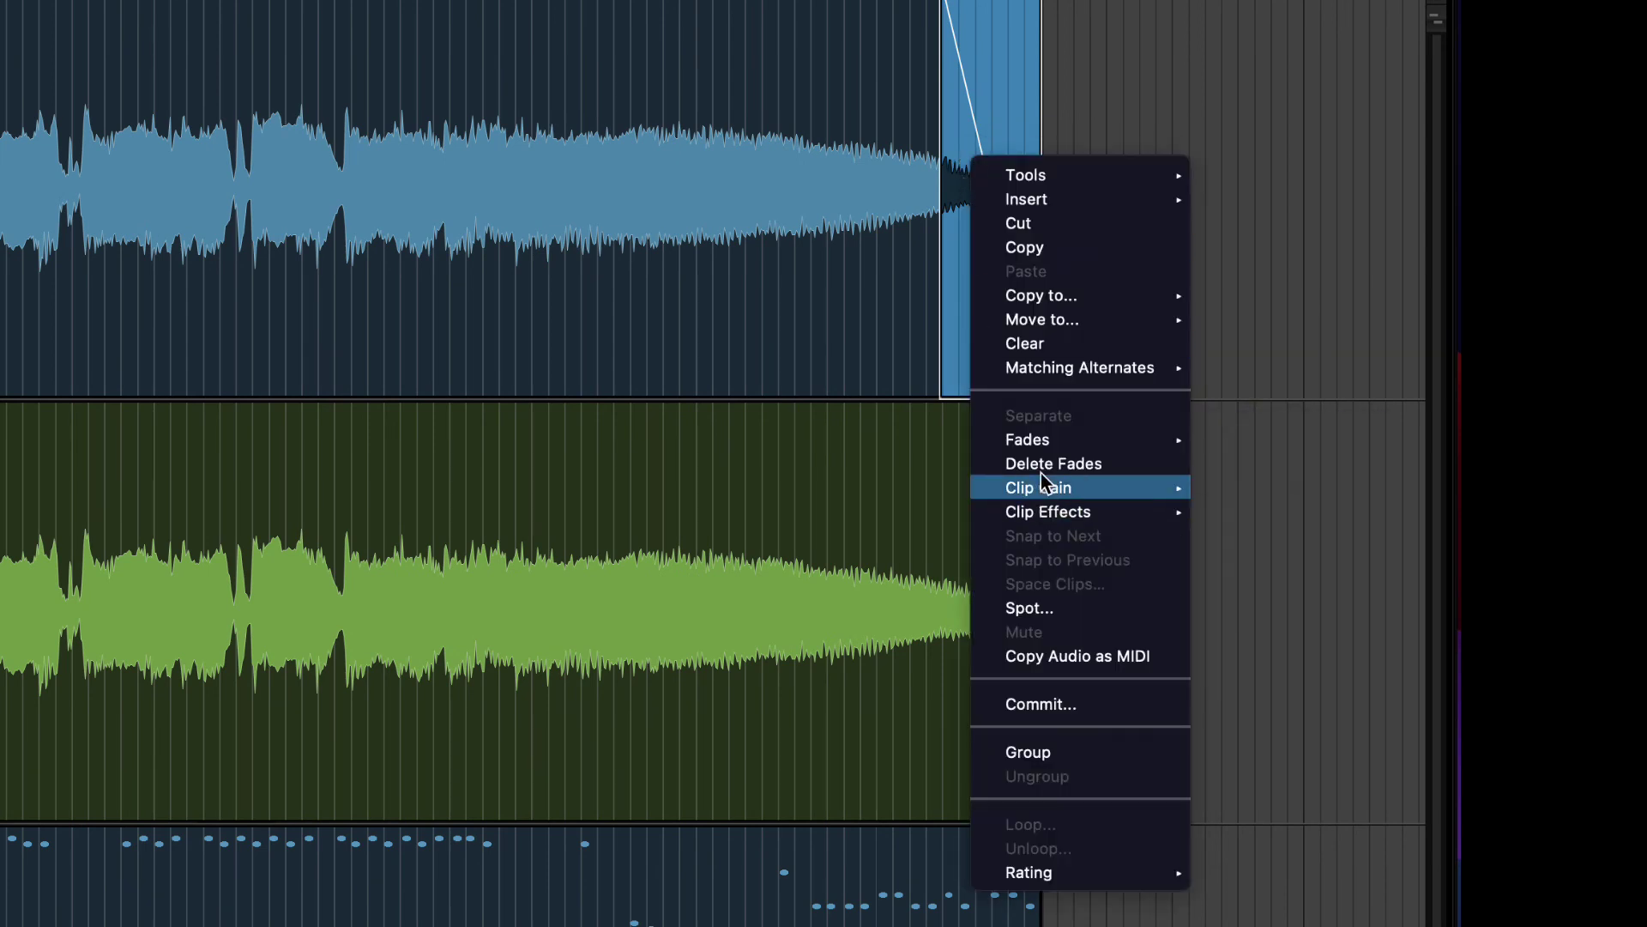
pyautogui.moveTo(1033, 441)
pyautogui.click(1254, 518)
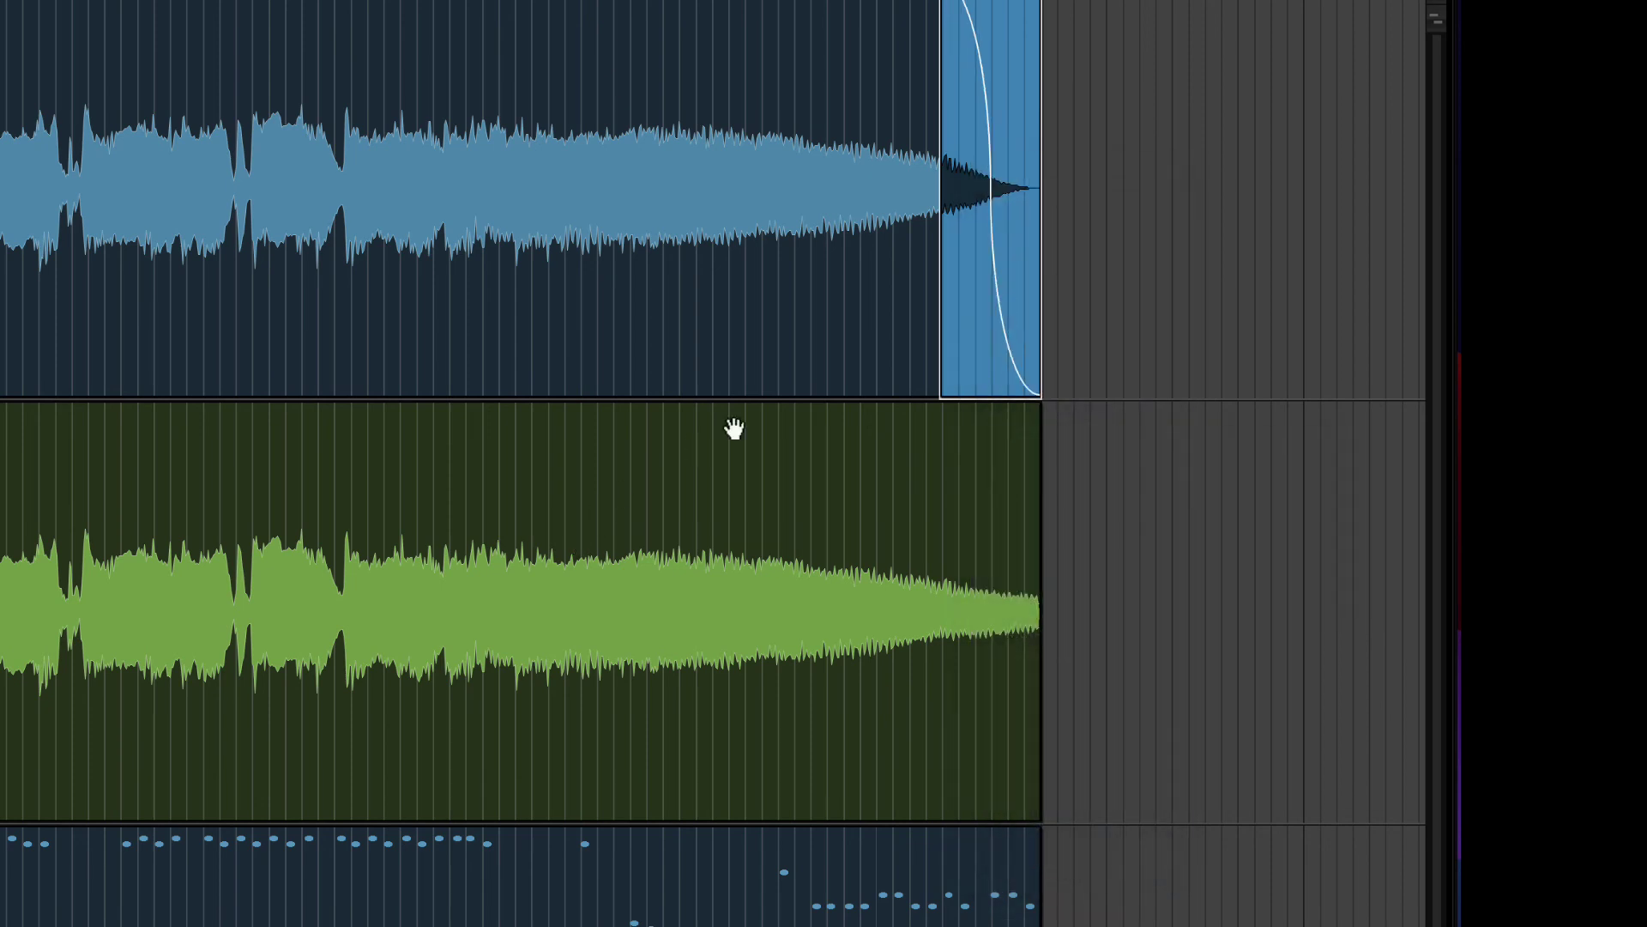
# Step: Set the selected fade-out's shape back to Standard and its slope to Equal Gain
pyautogui.rightClick(970, 250)
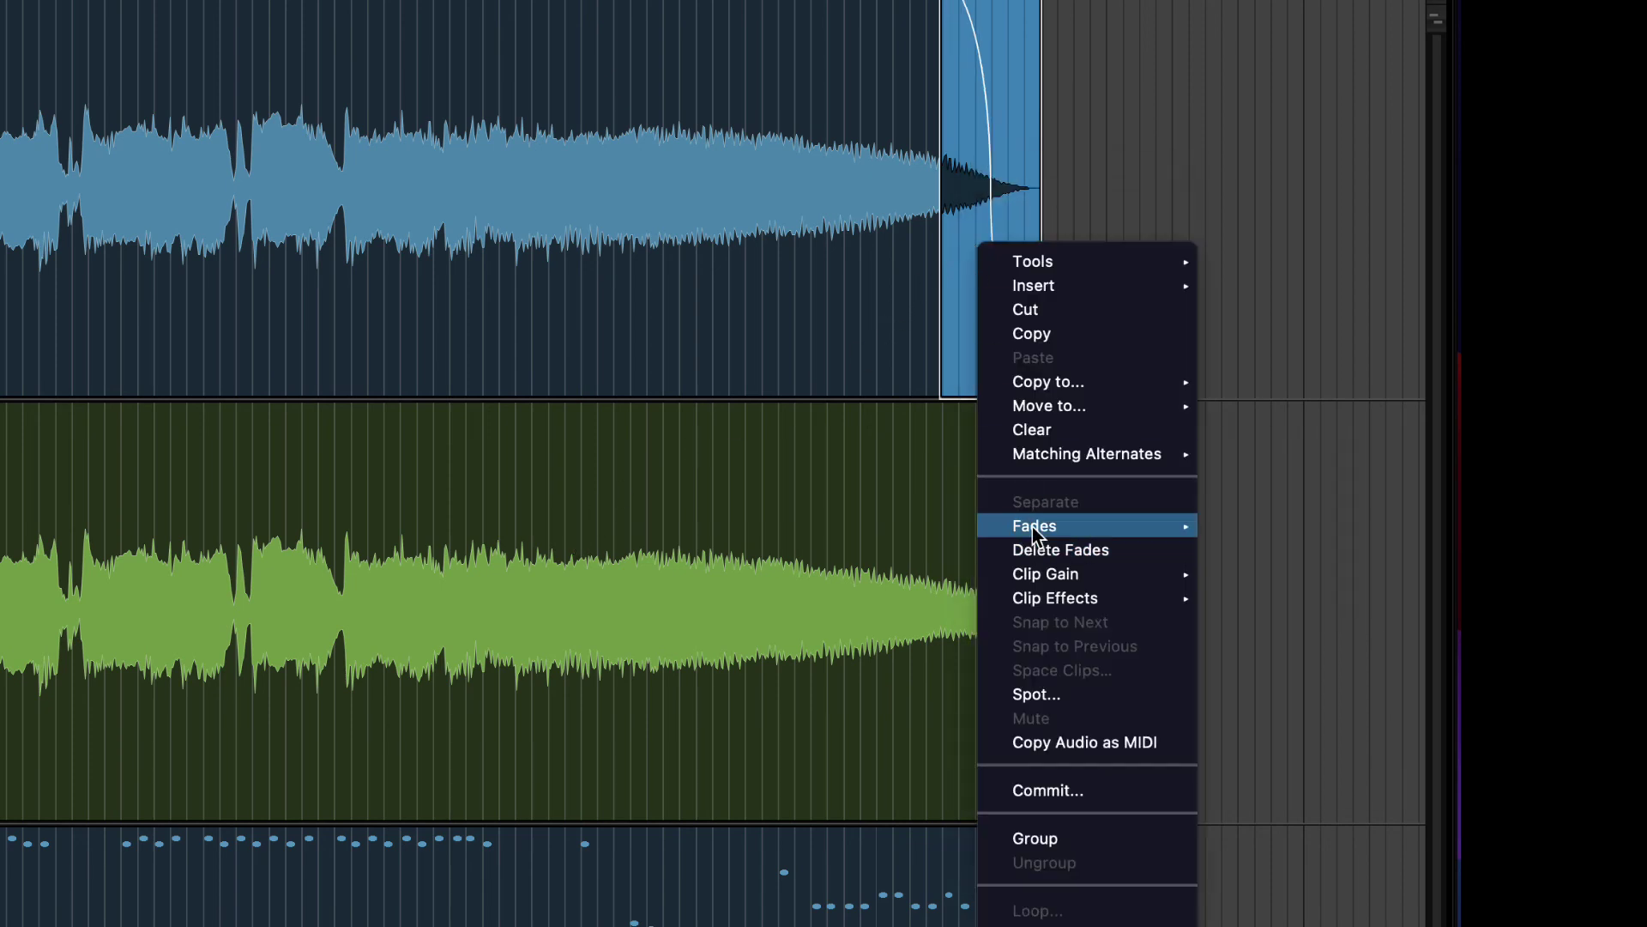
pyautogui.moveTo(1021, 527)
pyautogui.click(1291, 534)
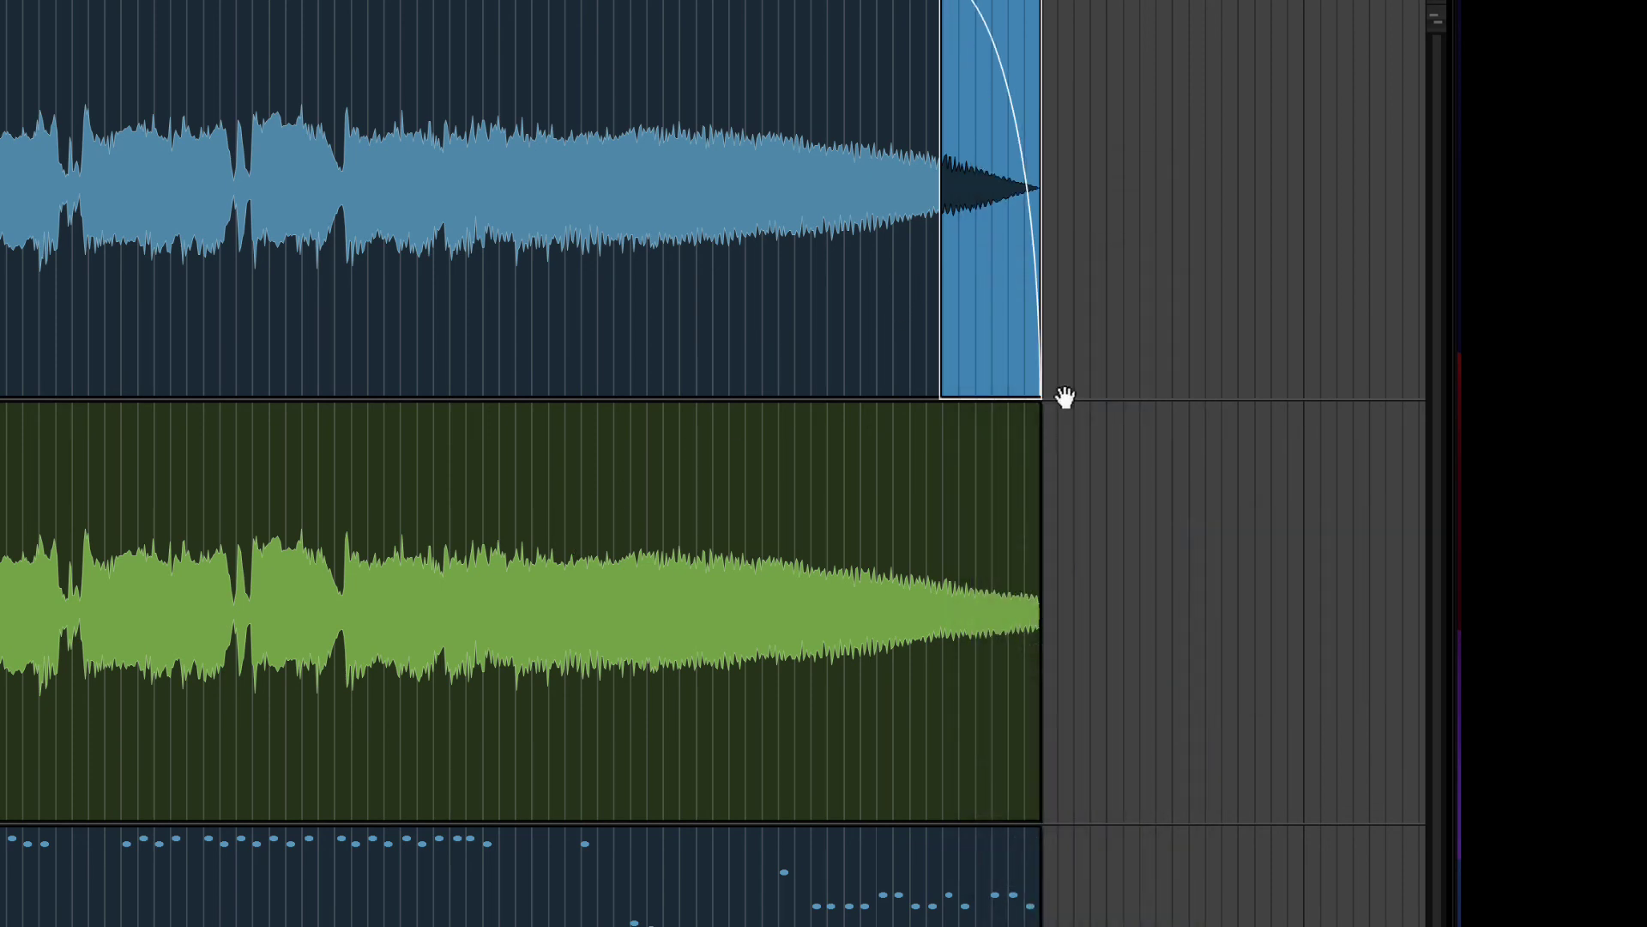
pyautogui.rightClick(976, 265)
pyautogui.moveTo(1052, 541)
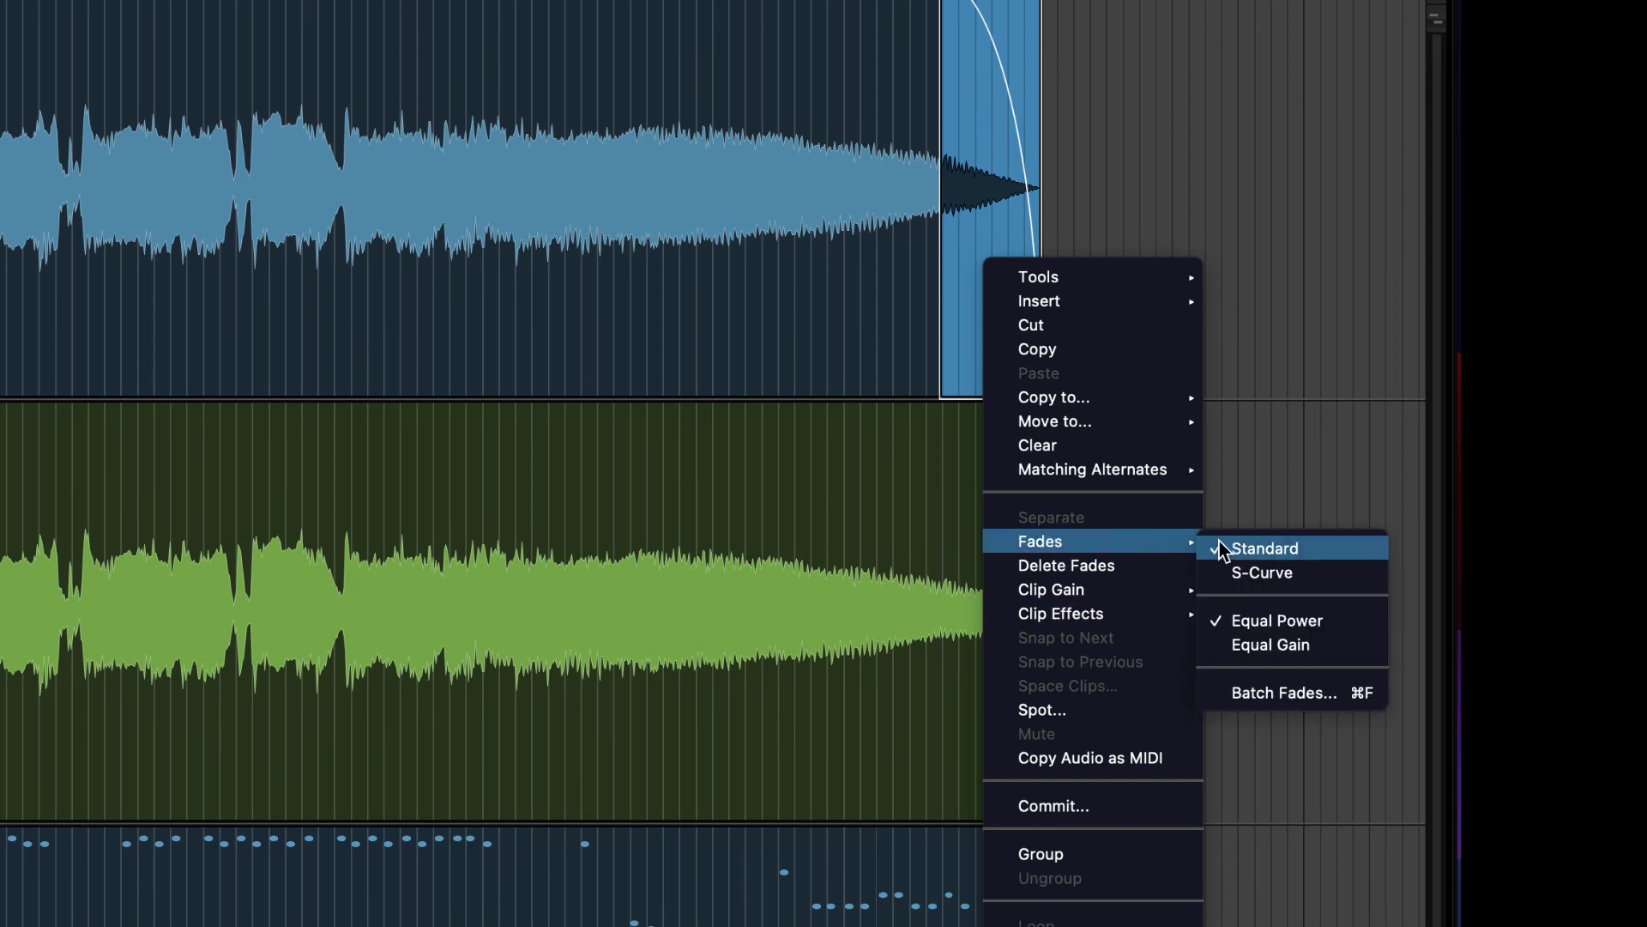
pyautogui.click(1256, 652)
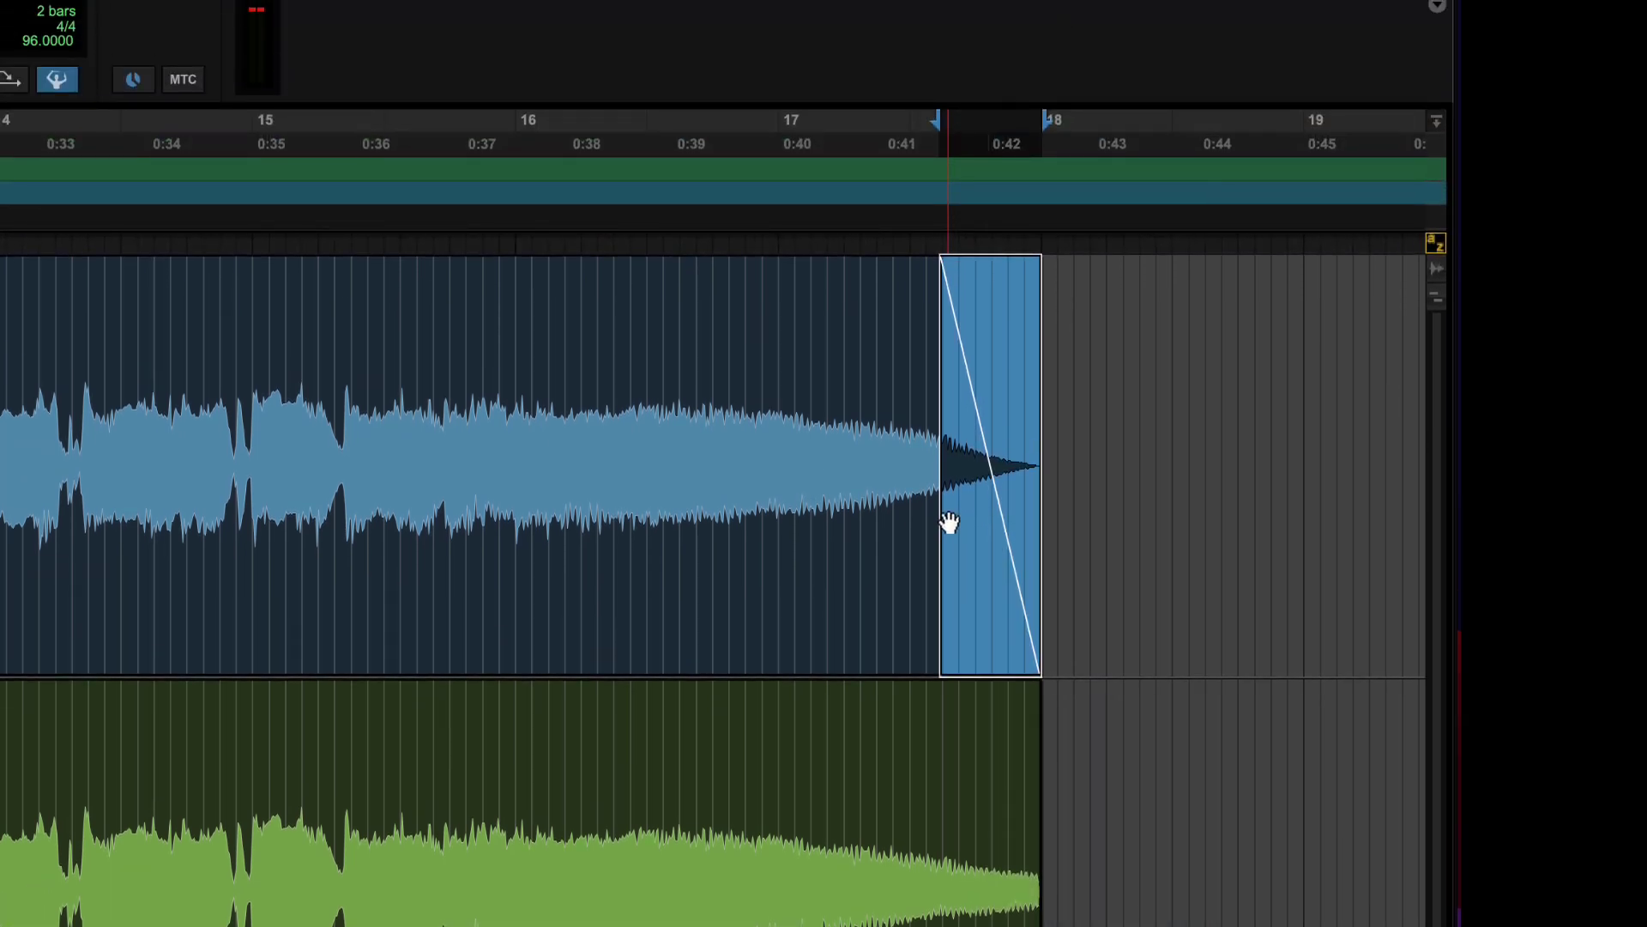
# Step: Cycle the selected fade-out through the preset curve shapes in both directions, finishing on the straight curve
pyautogui.press('space')
pyautogui.click(968, 493)
pyautogui.hotkey('ctrl', 'alt', 'Right')
pyautogui.hotkey('ctrl', 'alt', 'Right')
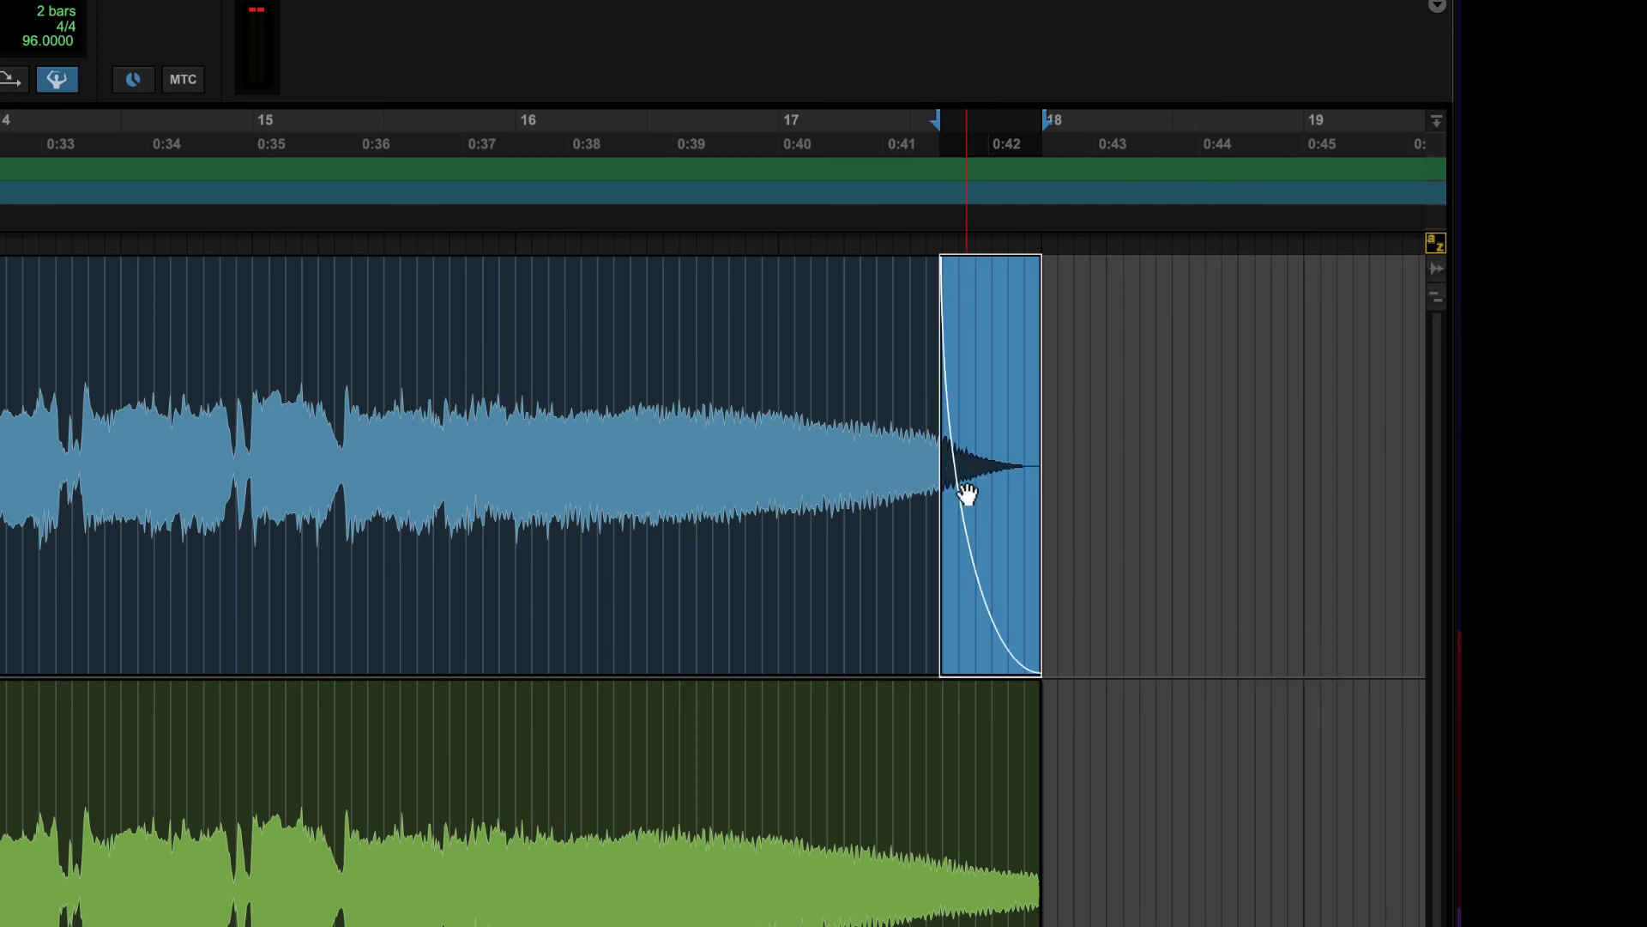
pyautogui.hotkey('ctrl', 'alt', 'Right')
pyautogui.hotkey('ctrl', 'alt', 'Left')
pyautogui.hotkey('ctrl', 'alt', 'Left')
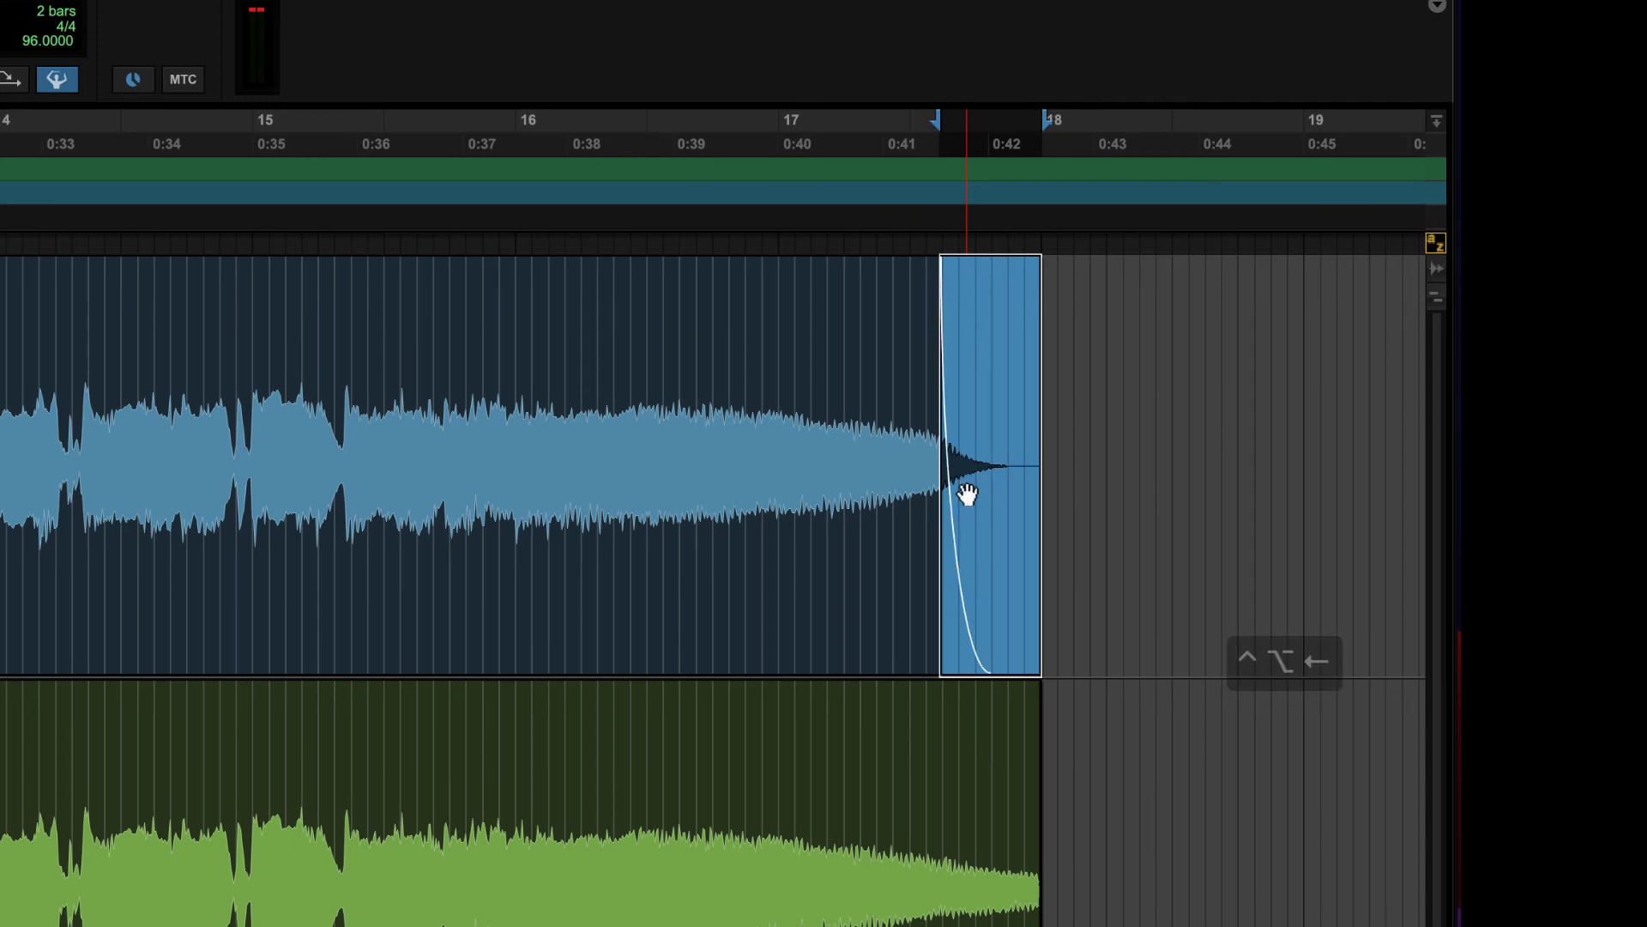
pyautogui.hotkey('ctrl', 'alt', 'Left')
pyautogui.hotkey('ctrl', 'alt', 'Right')
pyautogui.hotkey('ctrl', 'alt', 'Right')
pyautogui.hotkey('ctrl', 'alt', 'Left')
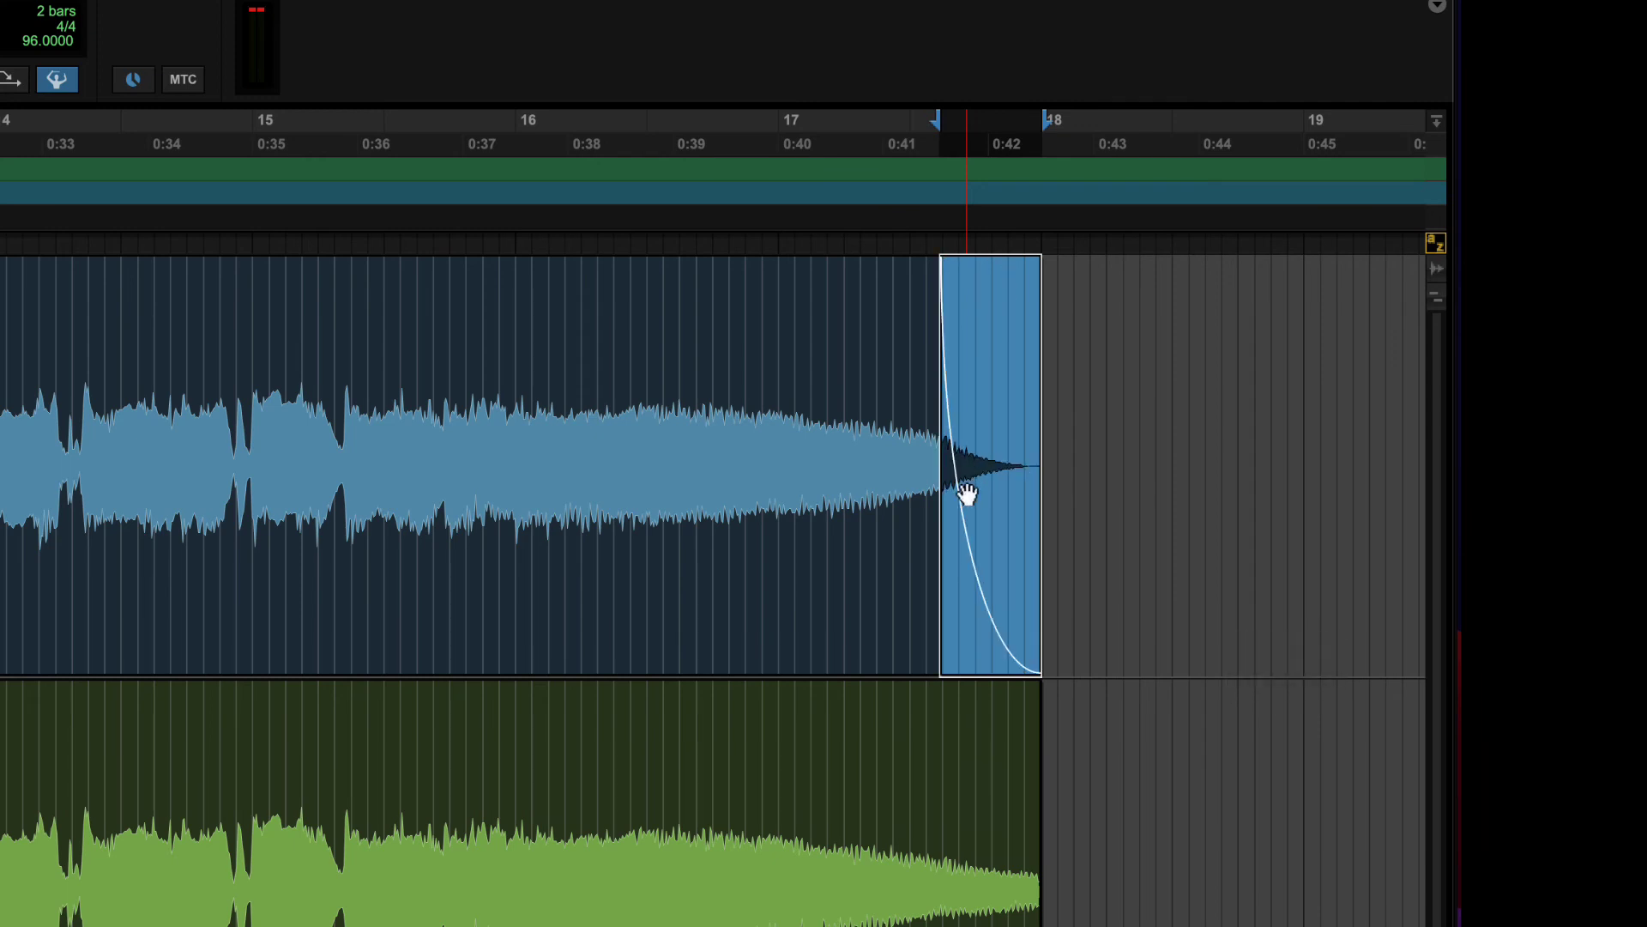
pyautogui.hotkey('ctrl', 'alt', 'Right')
pyautogui.hotkey('ctrl', 'alt', 'Right')
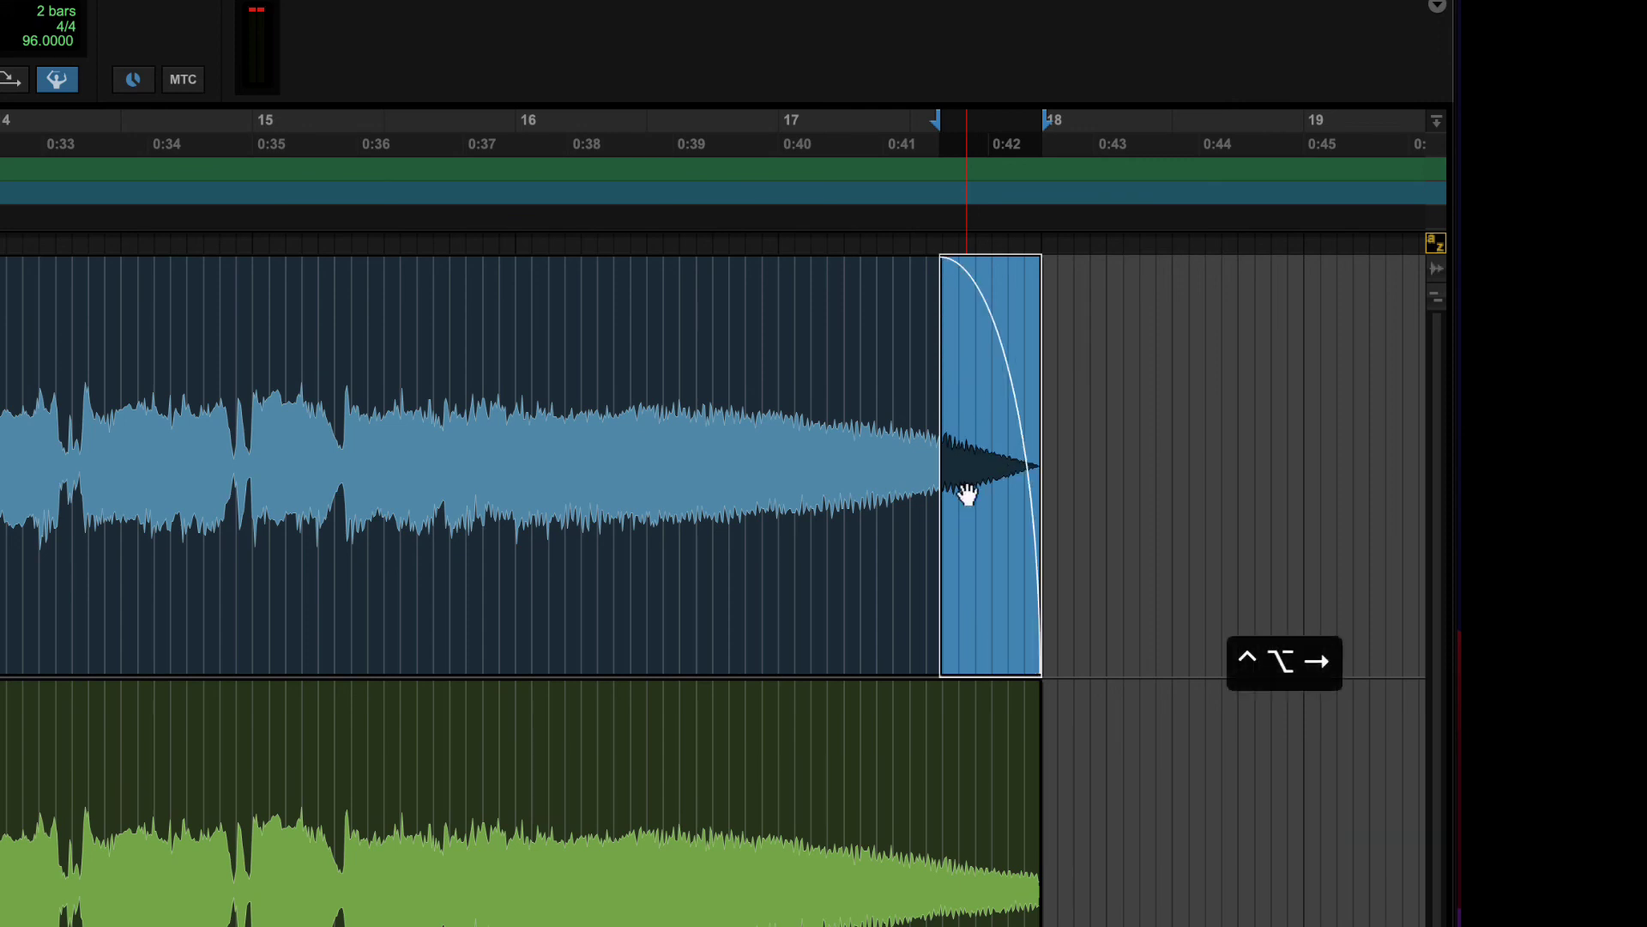
pyautogui.hotkey('ctrl', 'alt', 'Left')
pyautogui.hotkey('ctrl', 'alt', 'Right')
pyautogui.hotkey('ctrl', 'alt', 'Right')
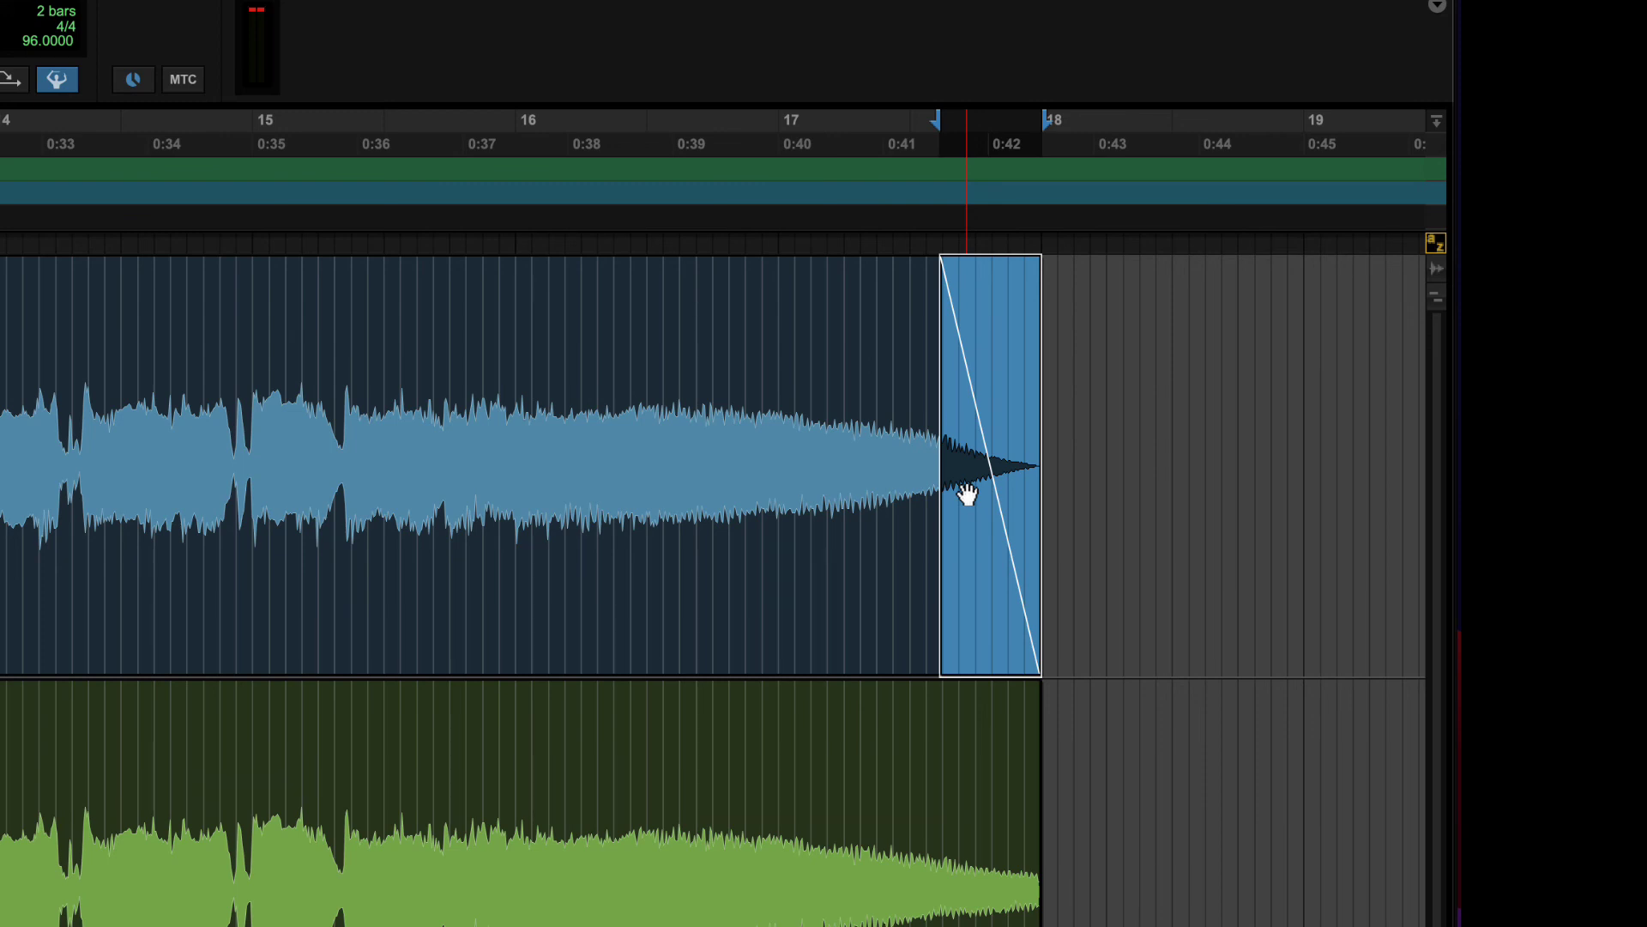
# Step: Resize the fade-out by moving its start, lengthening it to just after bar 17 and shortening it to about the last third of that bar
pyautogui.hotkey('alt', '+')
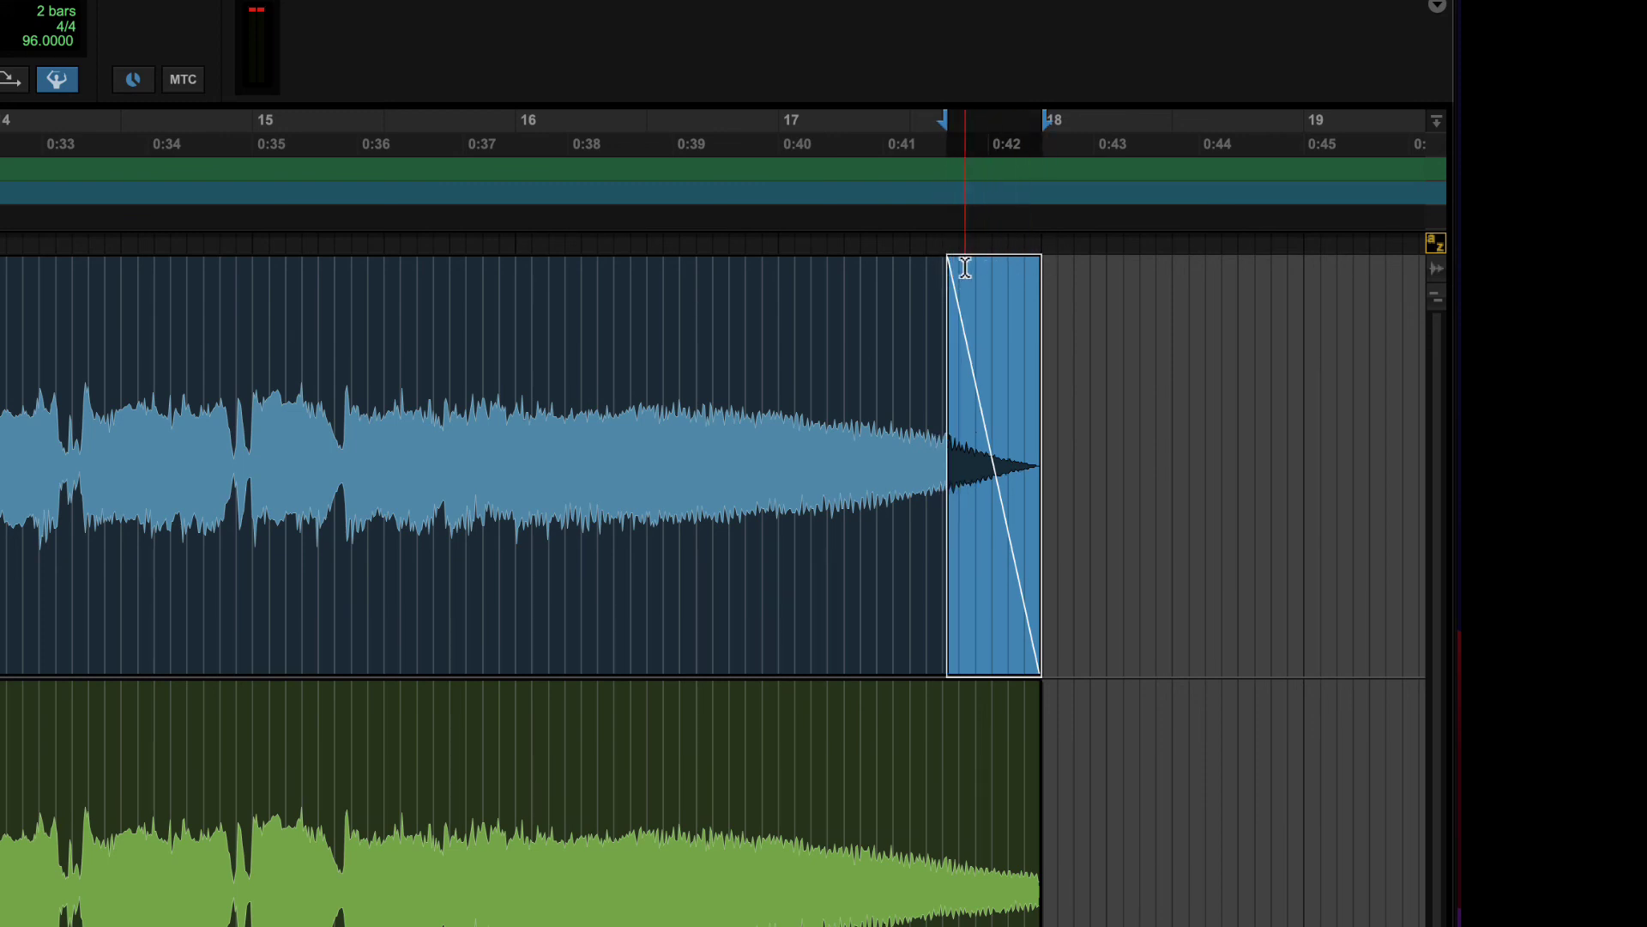
pyautogui.moveTo(954, 264); pyautogui.dragTo(822, 263)
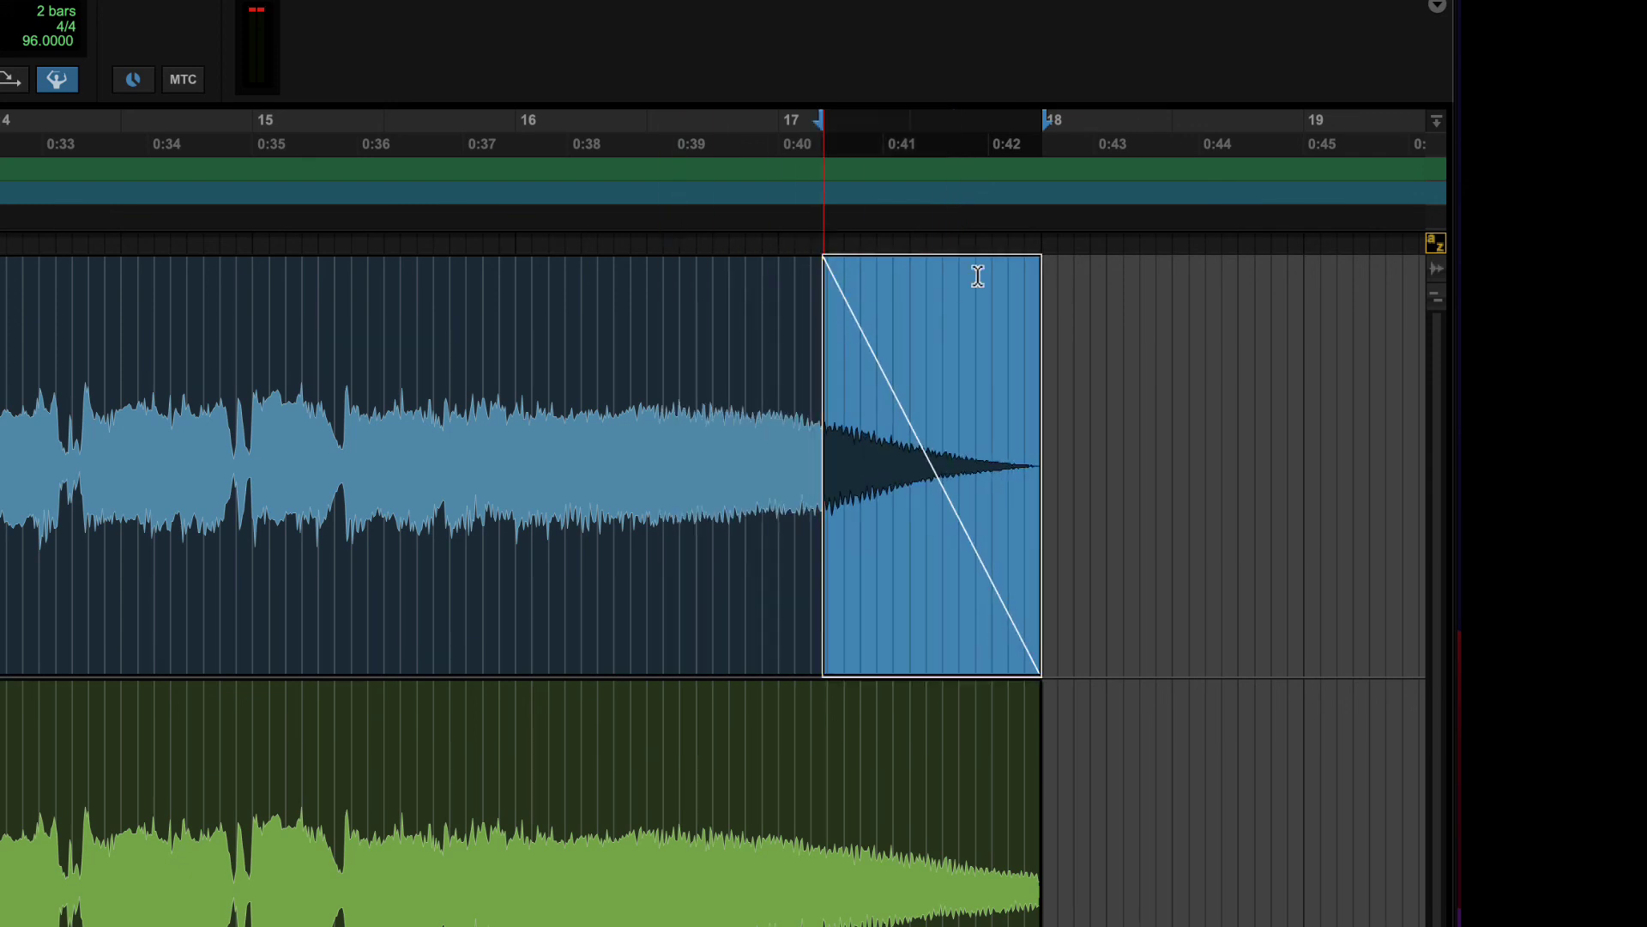
pyautogui.moveTo(1026, 265)
pyautogui.mouseDown()
pyautogui.moveTo(935, 269)
pyautogui.moveTo(1036, 281)
pyautogui.mouseUp()
pyautogui.moveTo(828, 266); pyautogui.dragTo(967, 279)
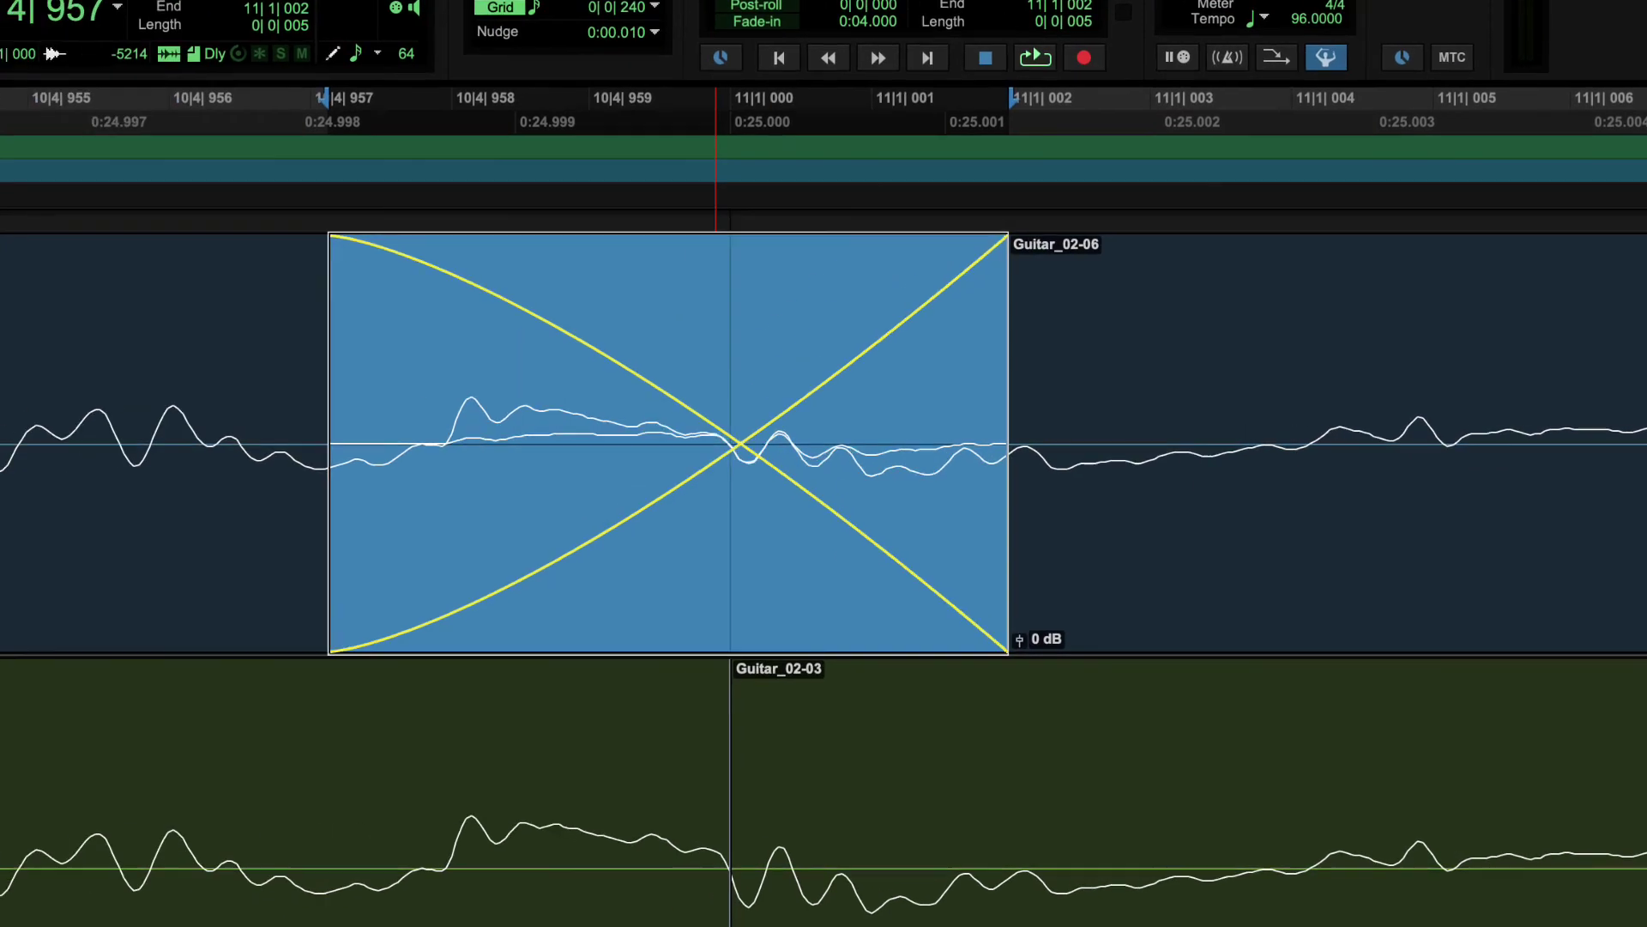
# Step: Reshape the crossfade at bar 11 on the Guitar track so its two curves cross earlier
pyautogui.moveTo(716, 494)
pyautogui.mouseDown()
pyautogui.moveTo(532, 494)
pyautogui.moveTo(867, 494)
pyautogui.moveTo(702, 494)
pyautogui.mouseUp()
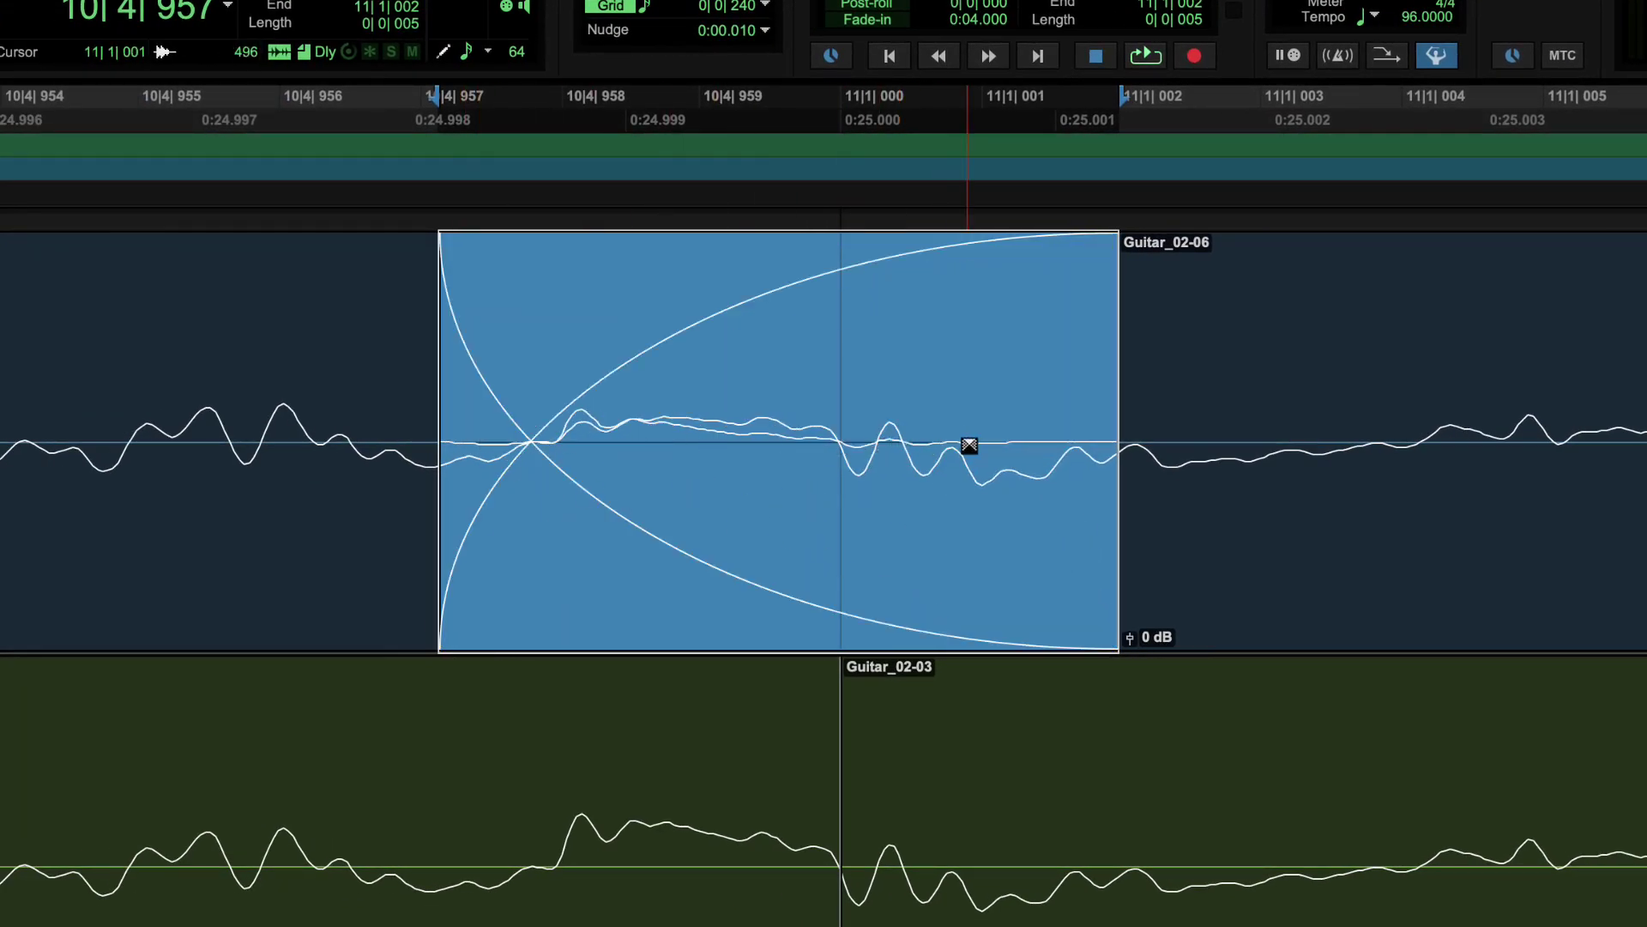
pyautogui.moveTo(588, 434)
pyautogui.mouseDown()
pyautogui.moveTo(1088, 448)
pyautogui.moveTo(552, 441)
pyautogui.moveTo(846, 445)
pyautogui.moveTo(673, 455)
pyautogui.moveTo(819, 438)
pyautogui.moveTo(557, 439)
pyautogui.mouseUp()
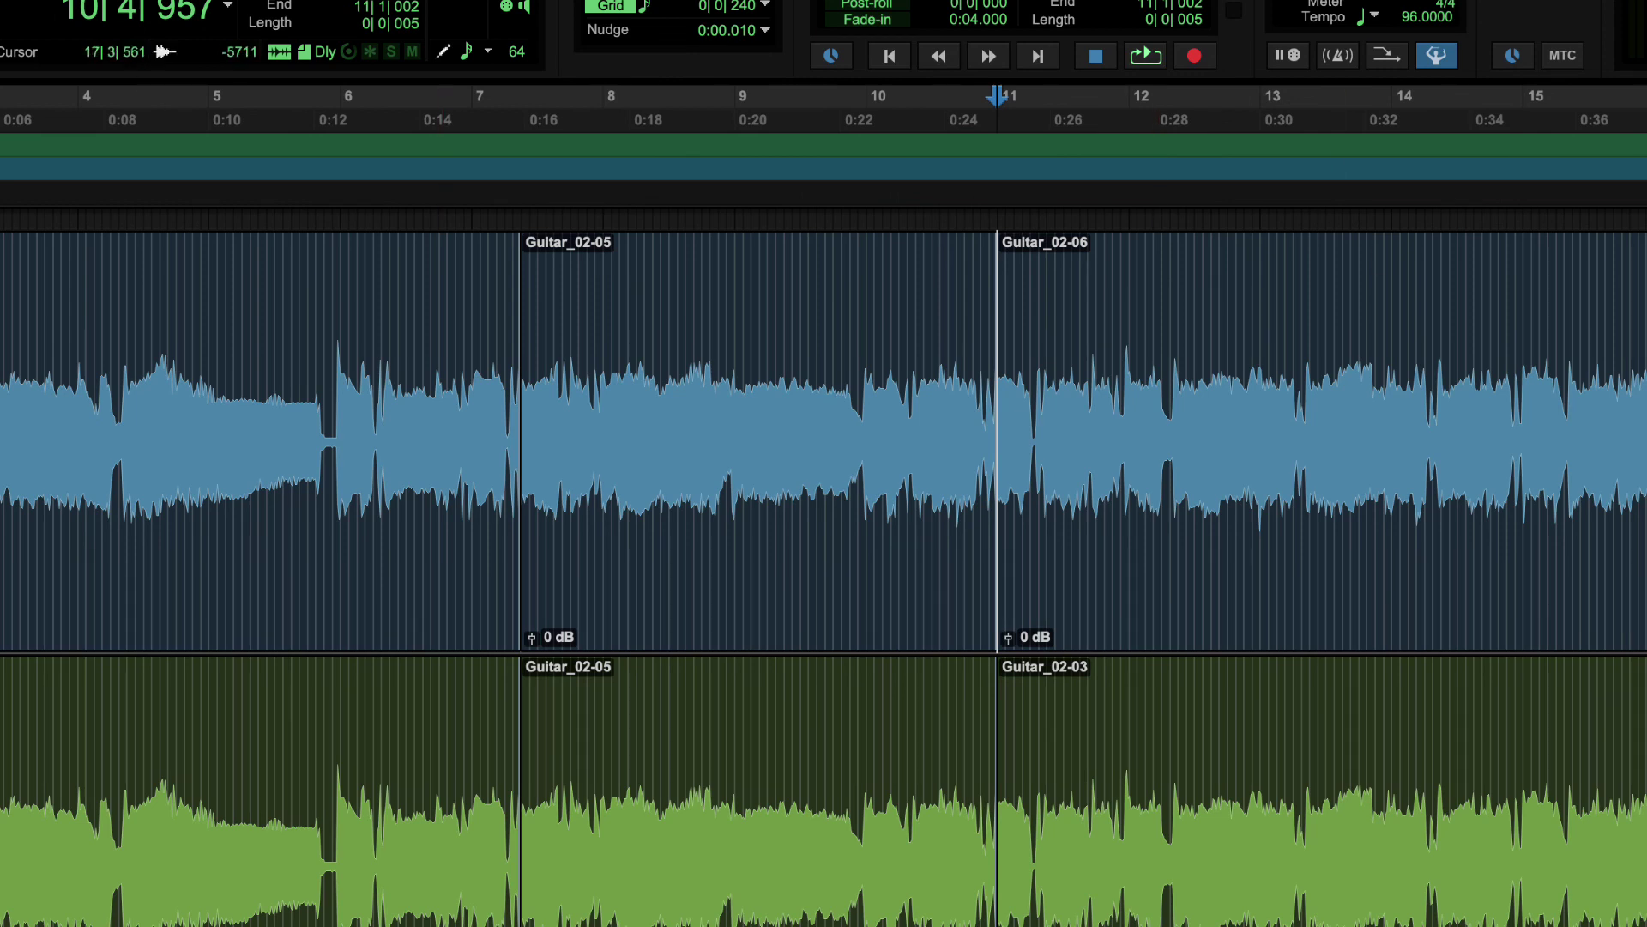
# Step: Select the fade-out at the end of the Guitar track and nudge it later to start at 17|3|830
pyautogui.click(1646, 491)
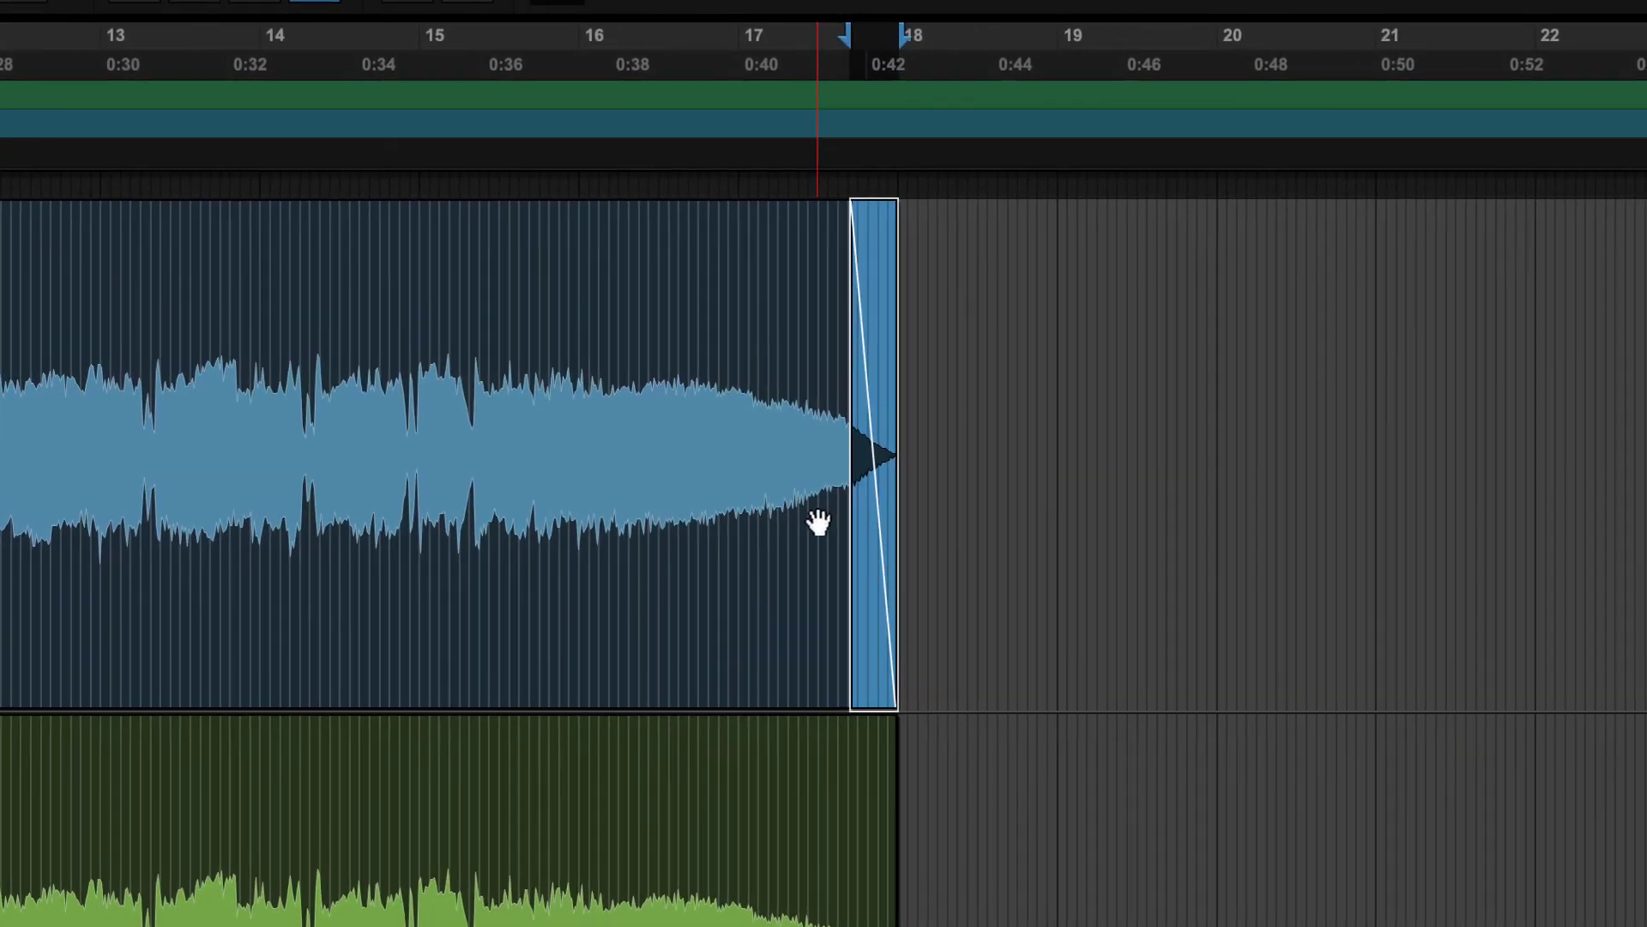
pyautogui.press('KP_Add')
pyautogui.press('KP_Add')
pyautogui.press('KP_Add')
pyautogui.press('KP_Add')
pyautogui.press('KP_Add')
pyautogui.press('KP_Add')
pyautogui.press('KP_Add')
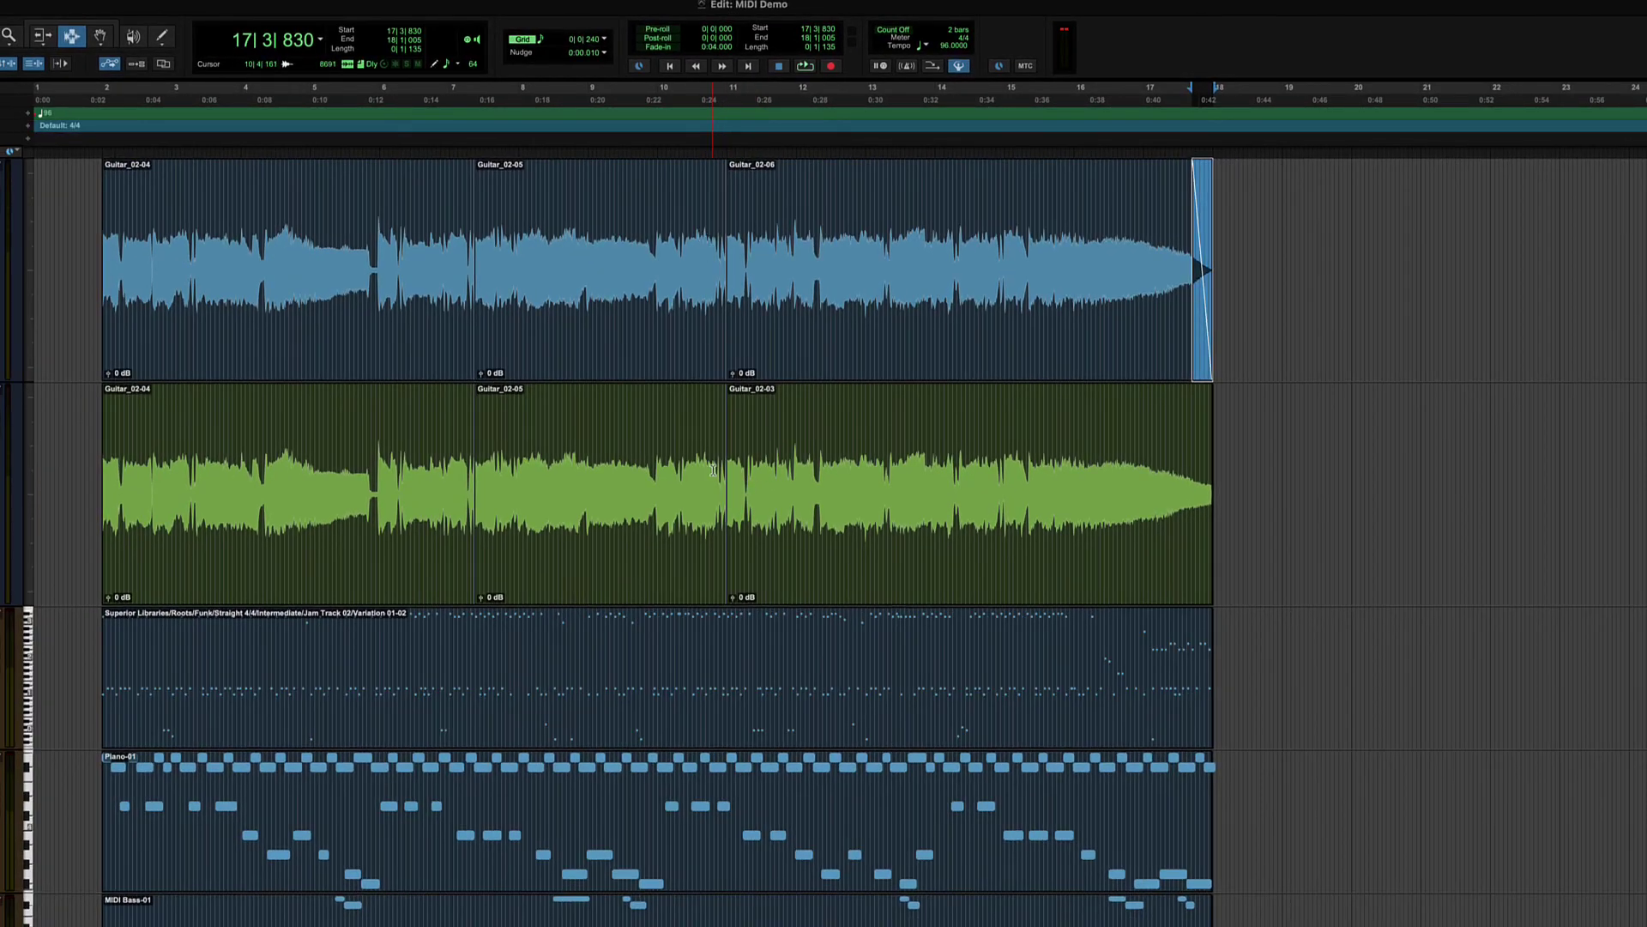
# Step: On Guitar.dup1, create a crossfade from about 10|4|202 to 11|2|513 and a fade-out from about 16|4|714 to the end of the last clip
pyautogui.moveTo(713, 471); pyautogui.dragTo(754, 472)
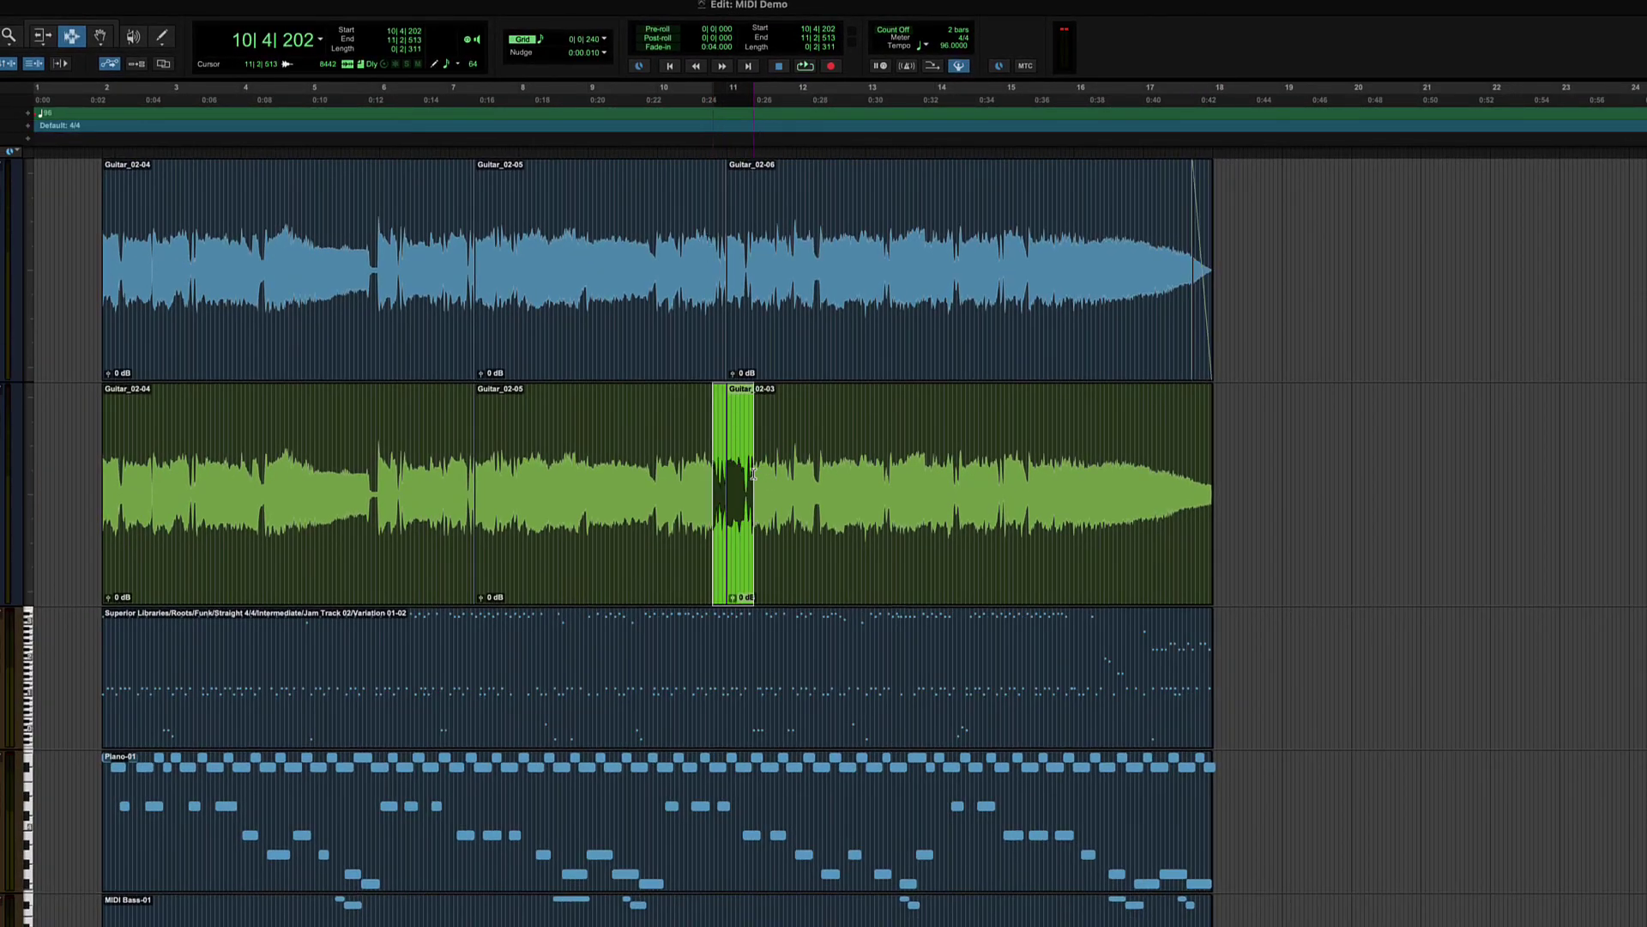
pyautogui.press('super+f')
pyautogui.moveTo(1138, 491); pyautogui.dragTo(1268, 490)
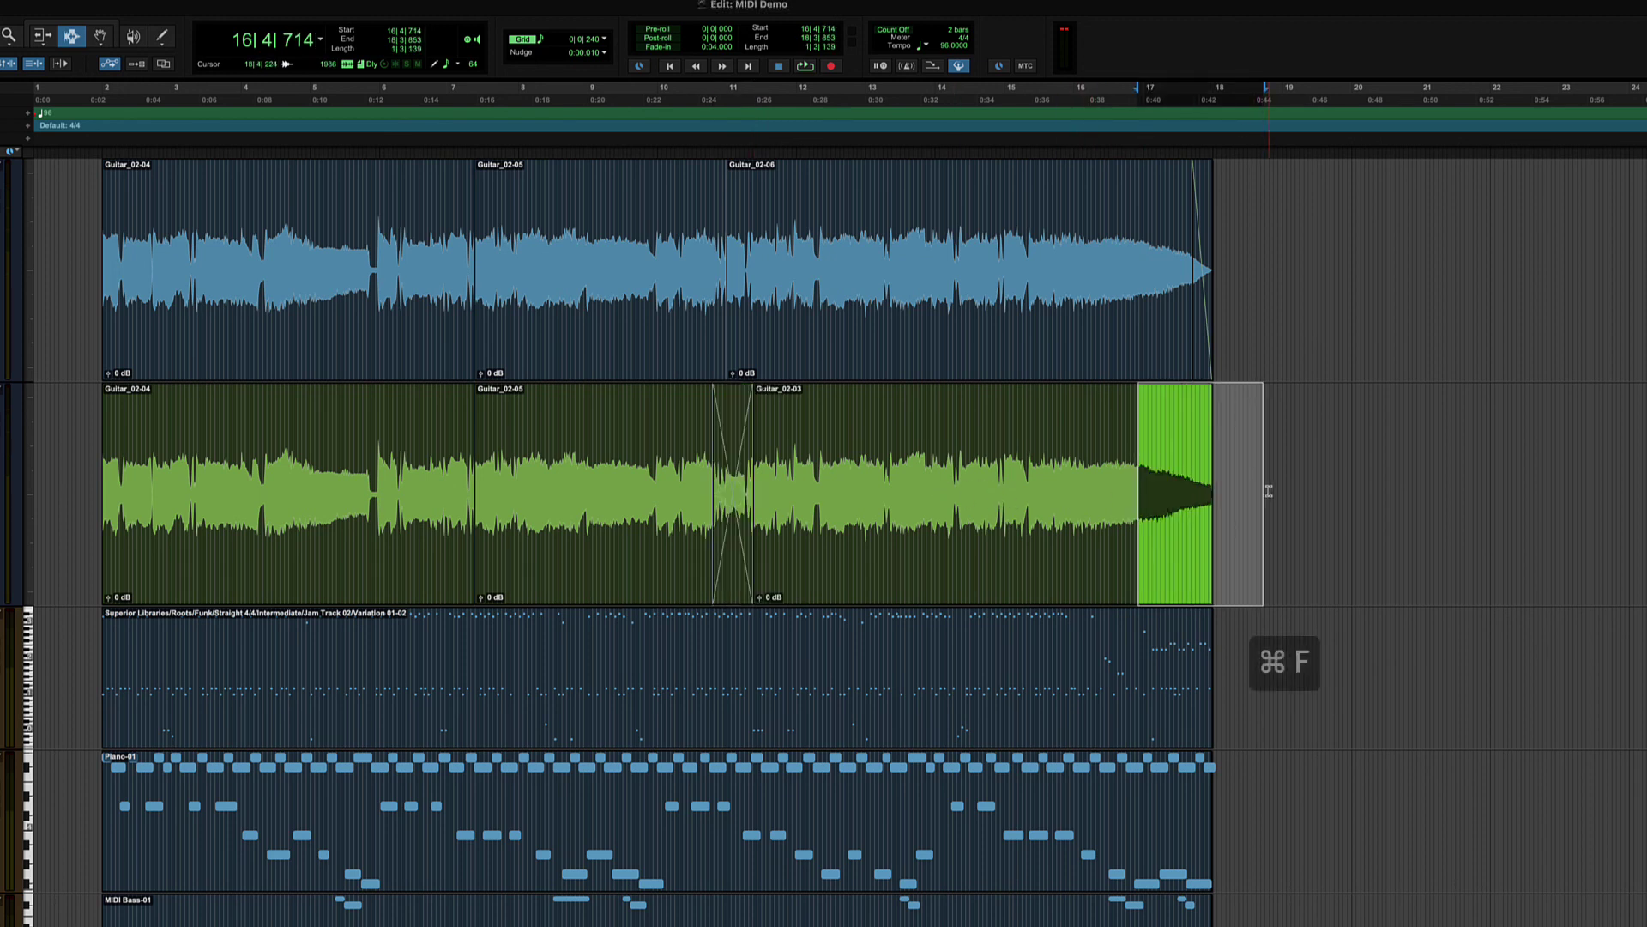
pyautogui.press('super+f')
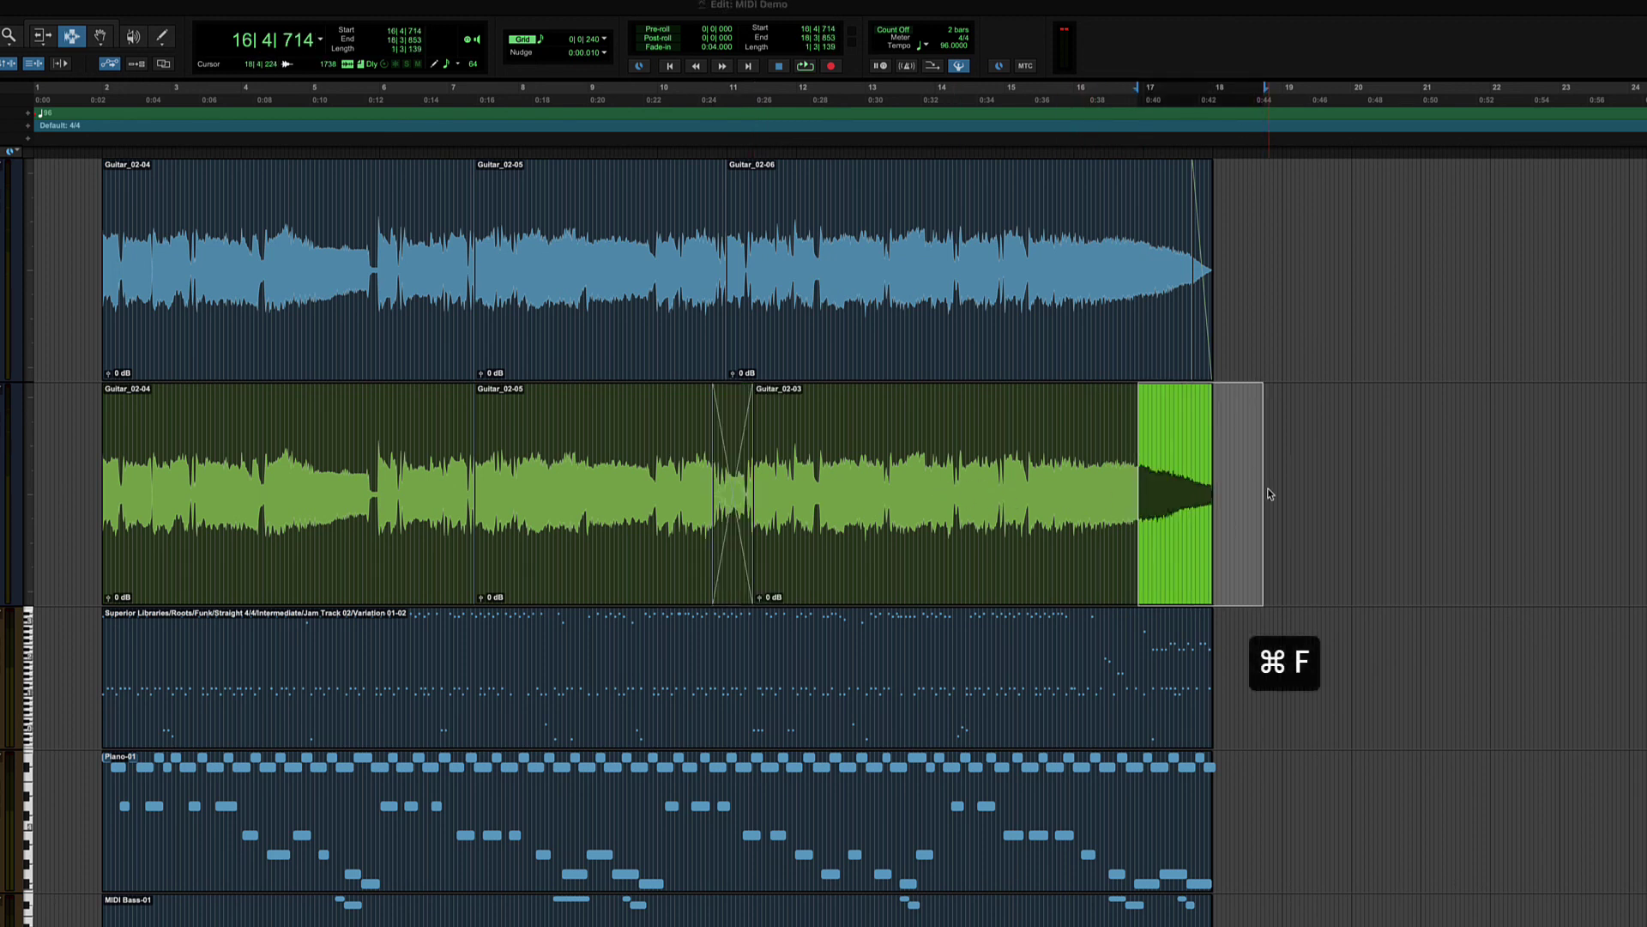
# Step: On Guitar.dup1, create a fade-in from the first clip's start to about 2|3|562 and a crossfade from about 6|4|728 to 8|1|019
pyautogui.moveTo(81, 496); pyautogui.dragTo(147, 495)
pyautogui.press('super+f')
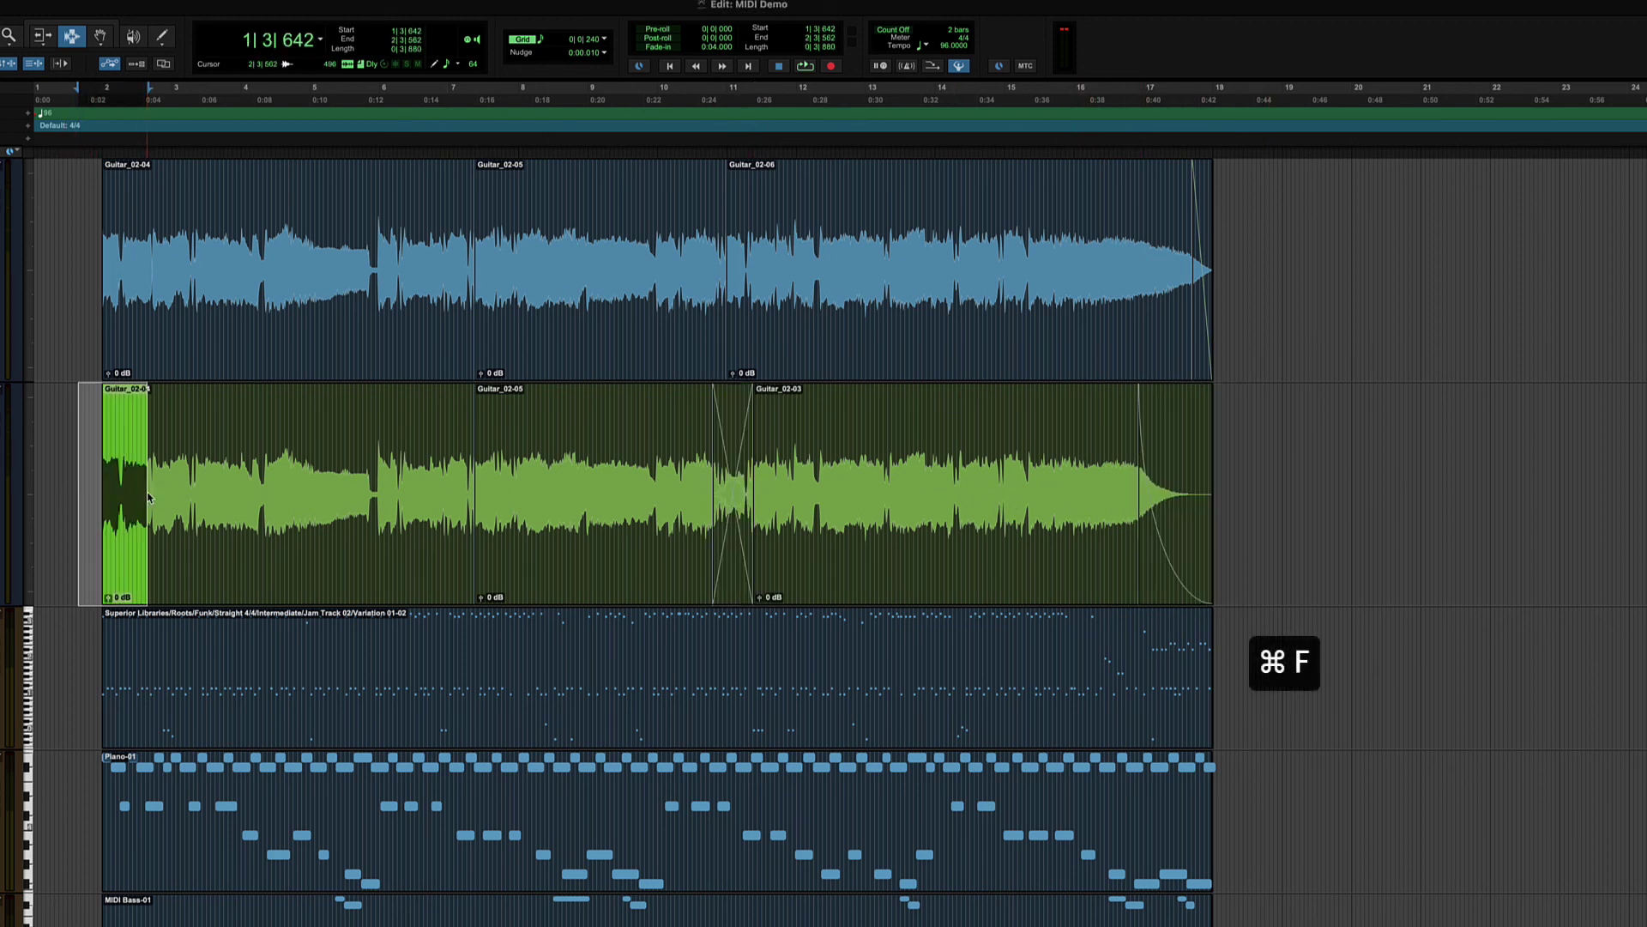
pyautogui.moveTo(443, 484); pyautogui.dragTo(519, 482)
pyautogui.press('super+f')
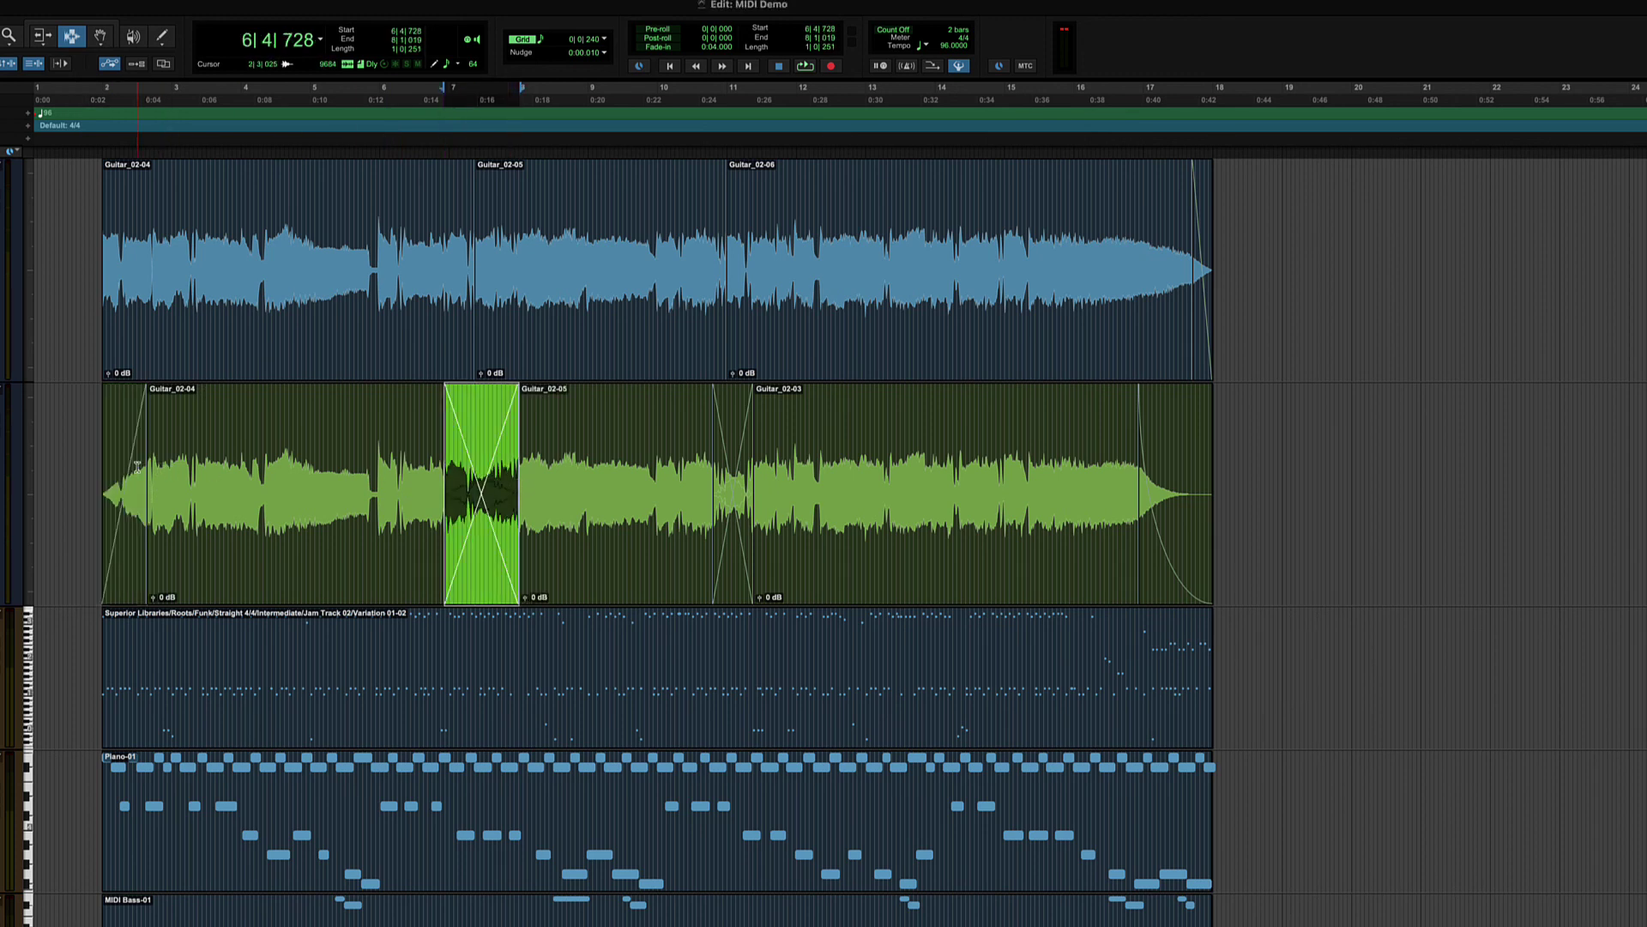
# Step: Select the whole length of Guitar.dup1, from about 1|4|219 to past bar 18, and delete all its fades
pyautogui.click(83, 462)
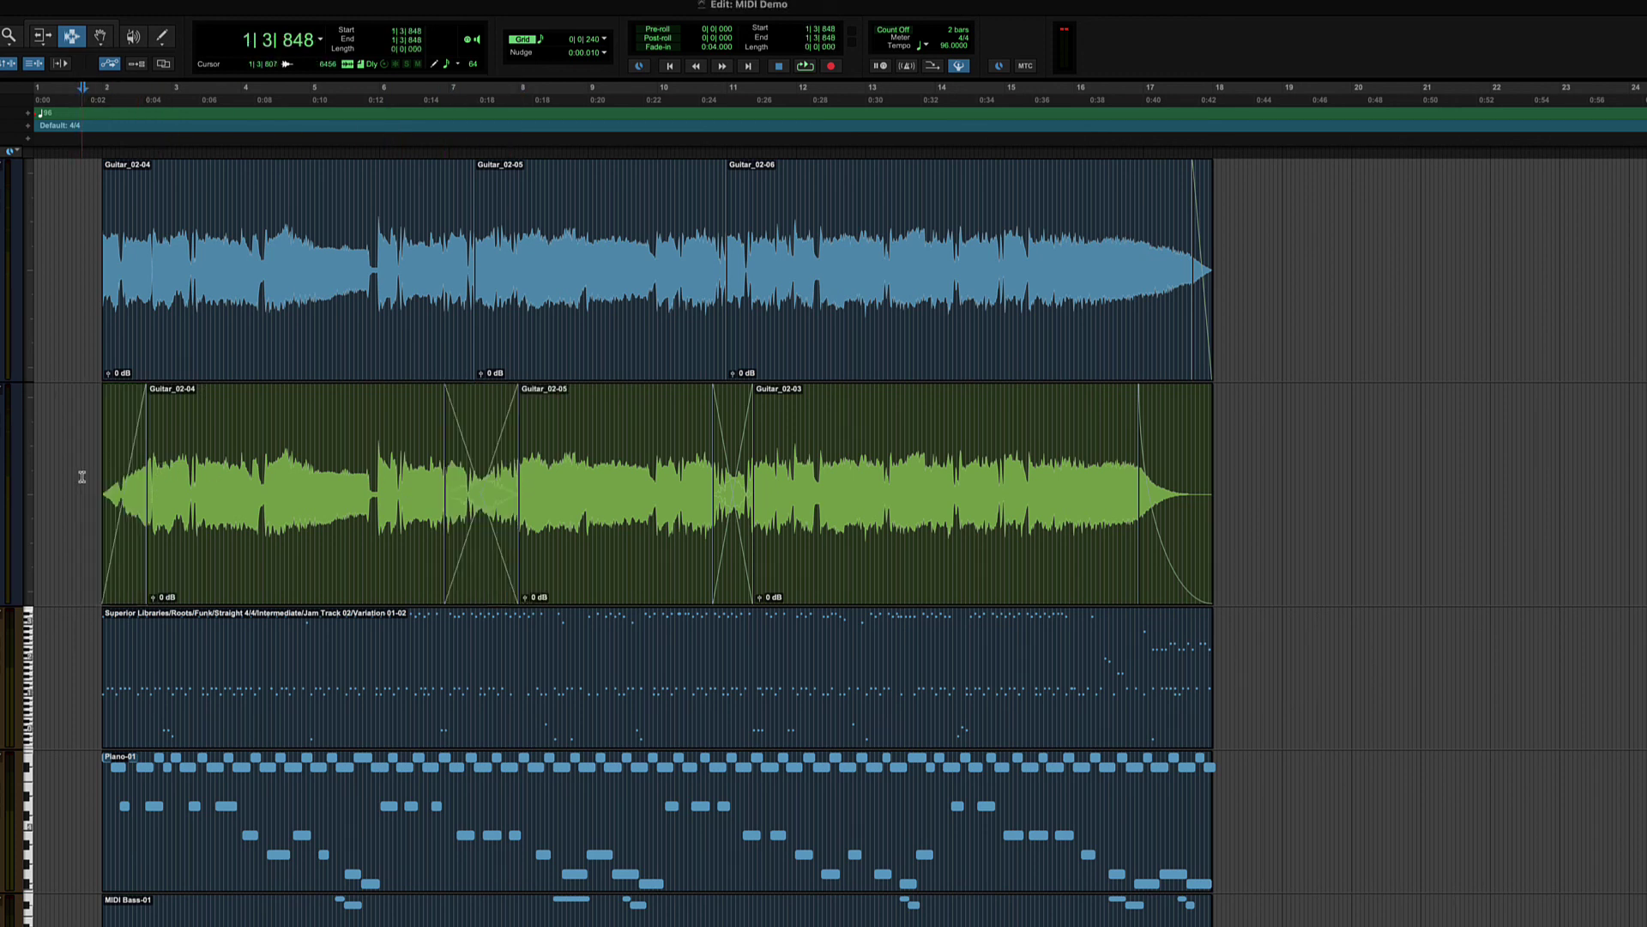
pyautogui.moveTo(89, 470); pyautogui.dragTo(1236, 491)
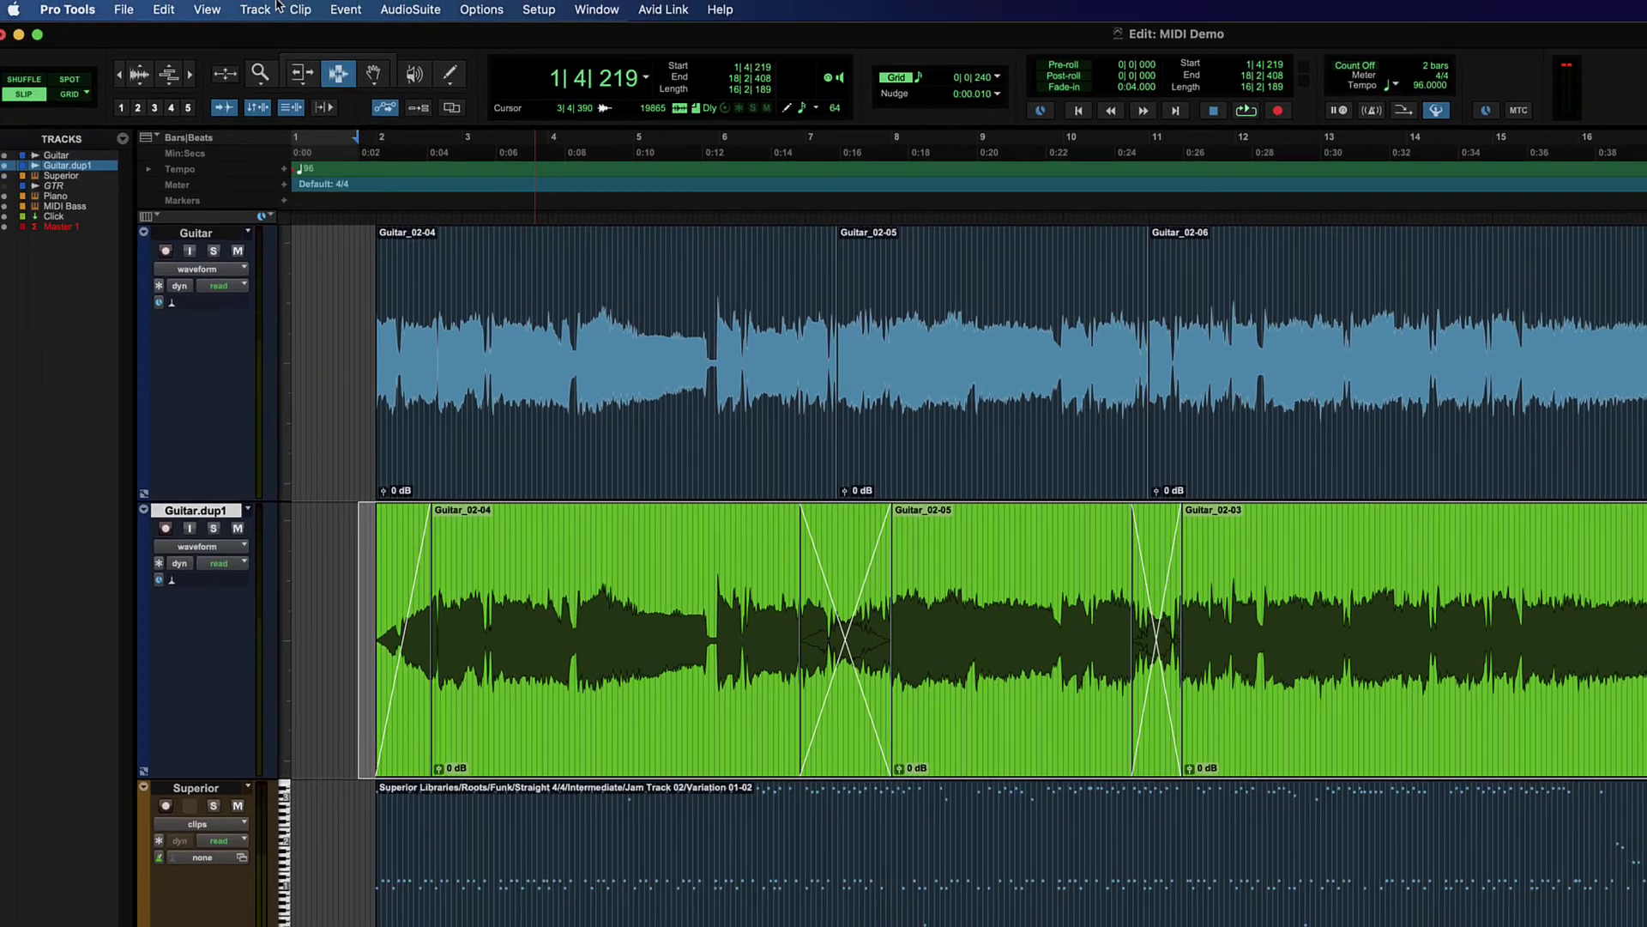
pyautogui.click(167, 11)
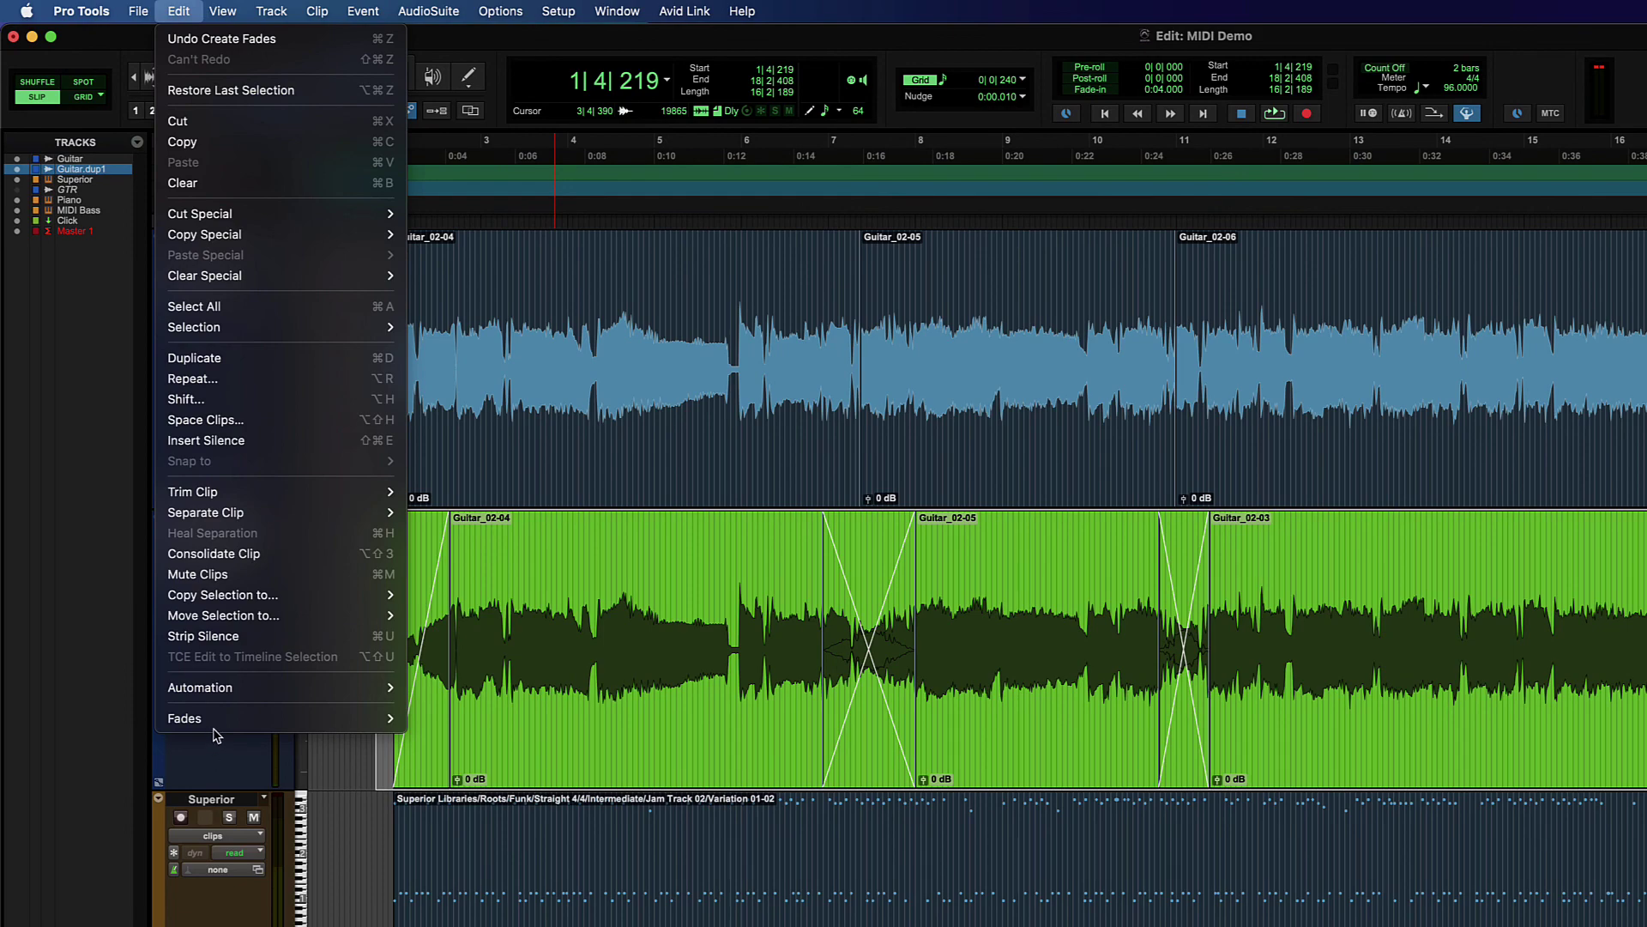
pyautogui.moveTo(216, 736)
pyautogui.click(517, 741)
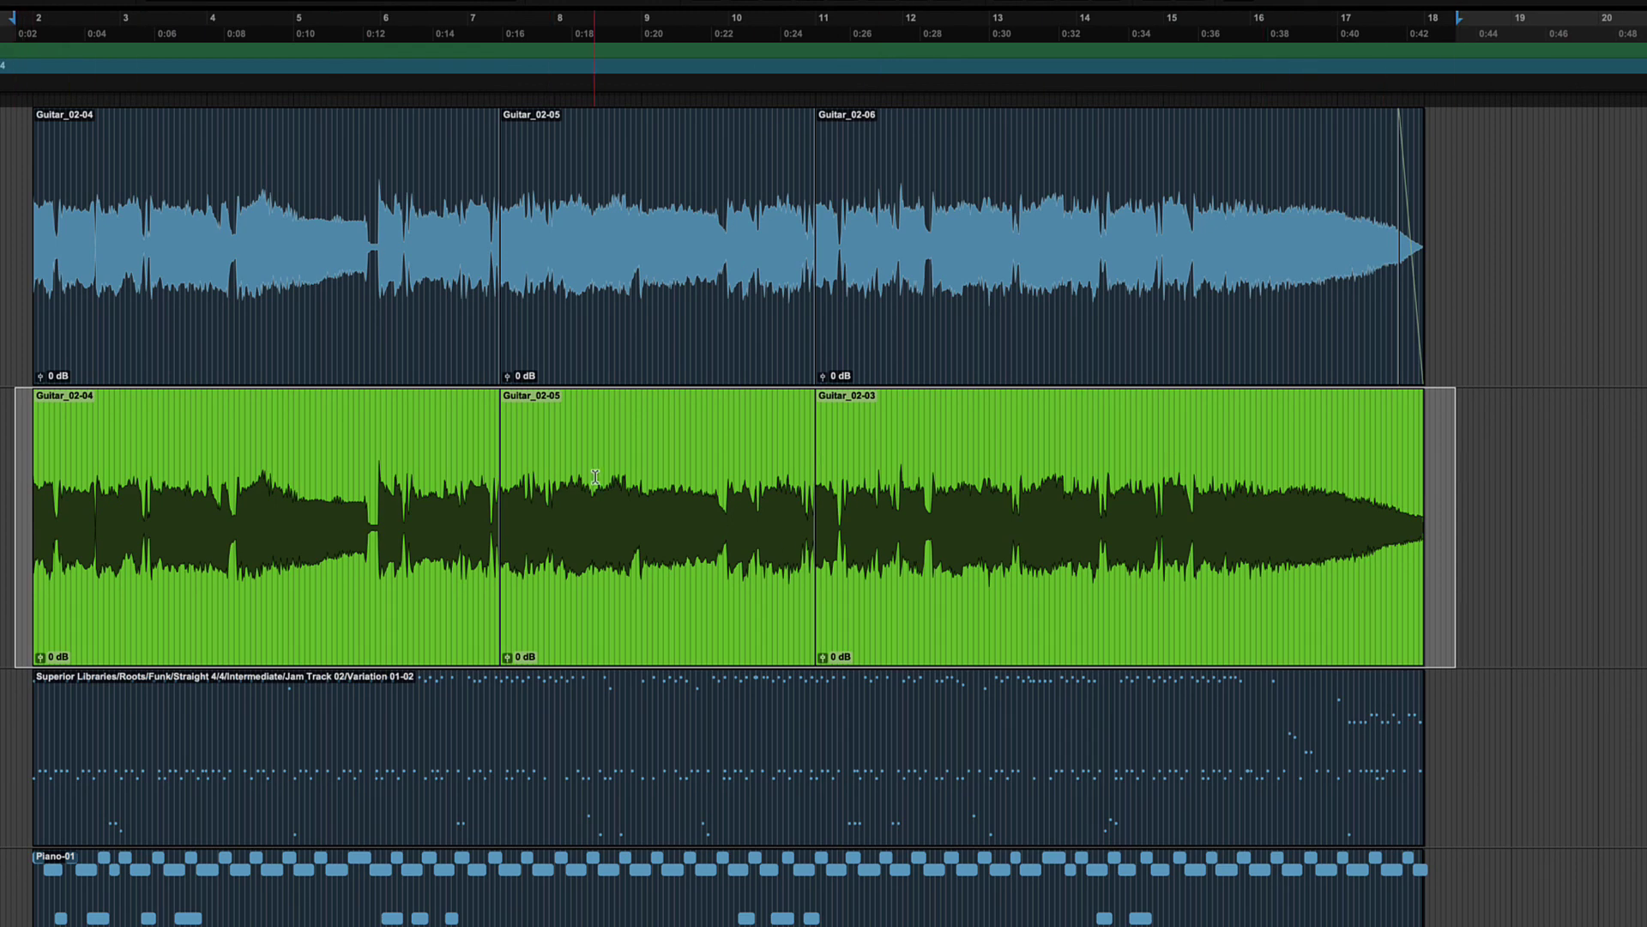
pyautogui.click(451, 283)
pyautogui.click(1059, 316)
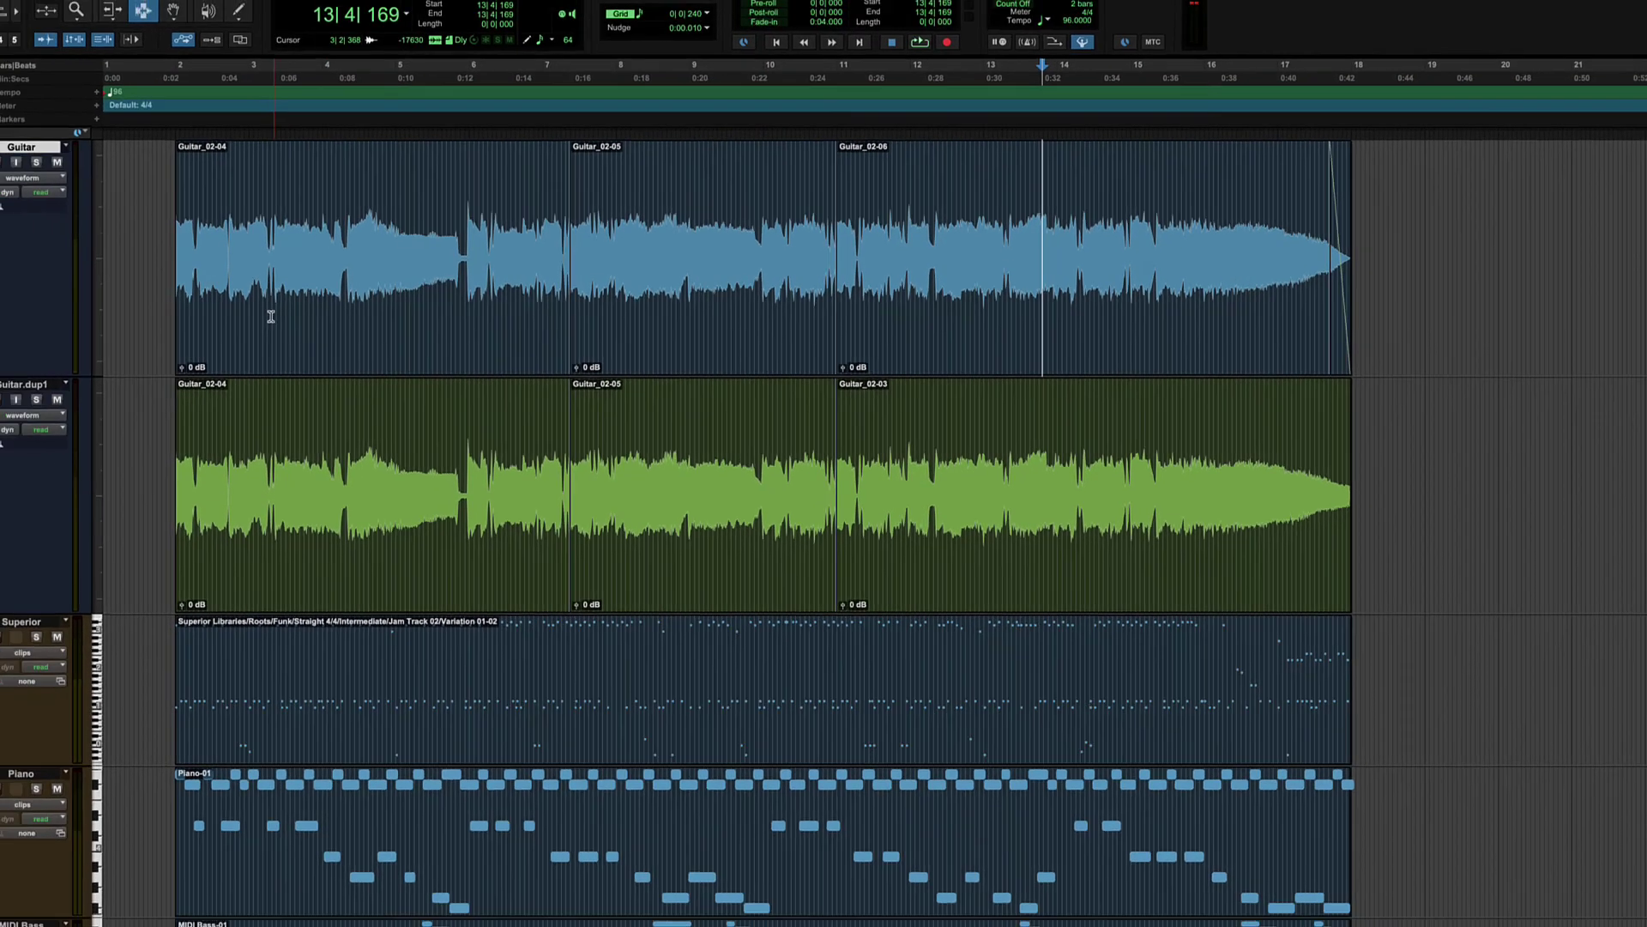
pyautogui.click(616, 401)
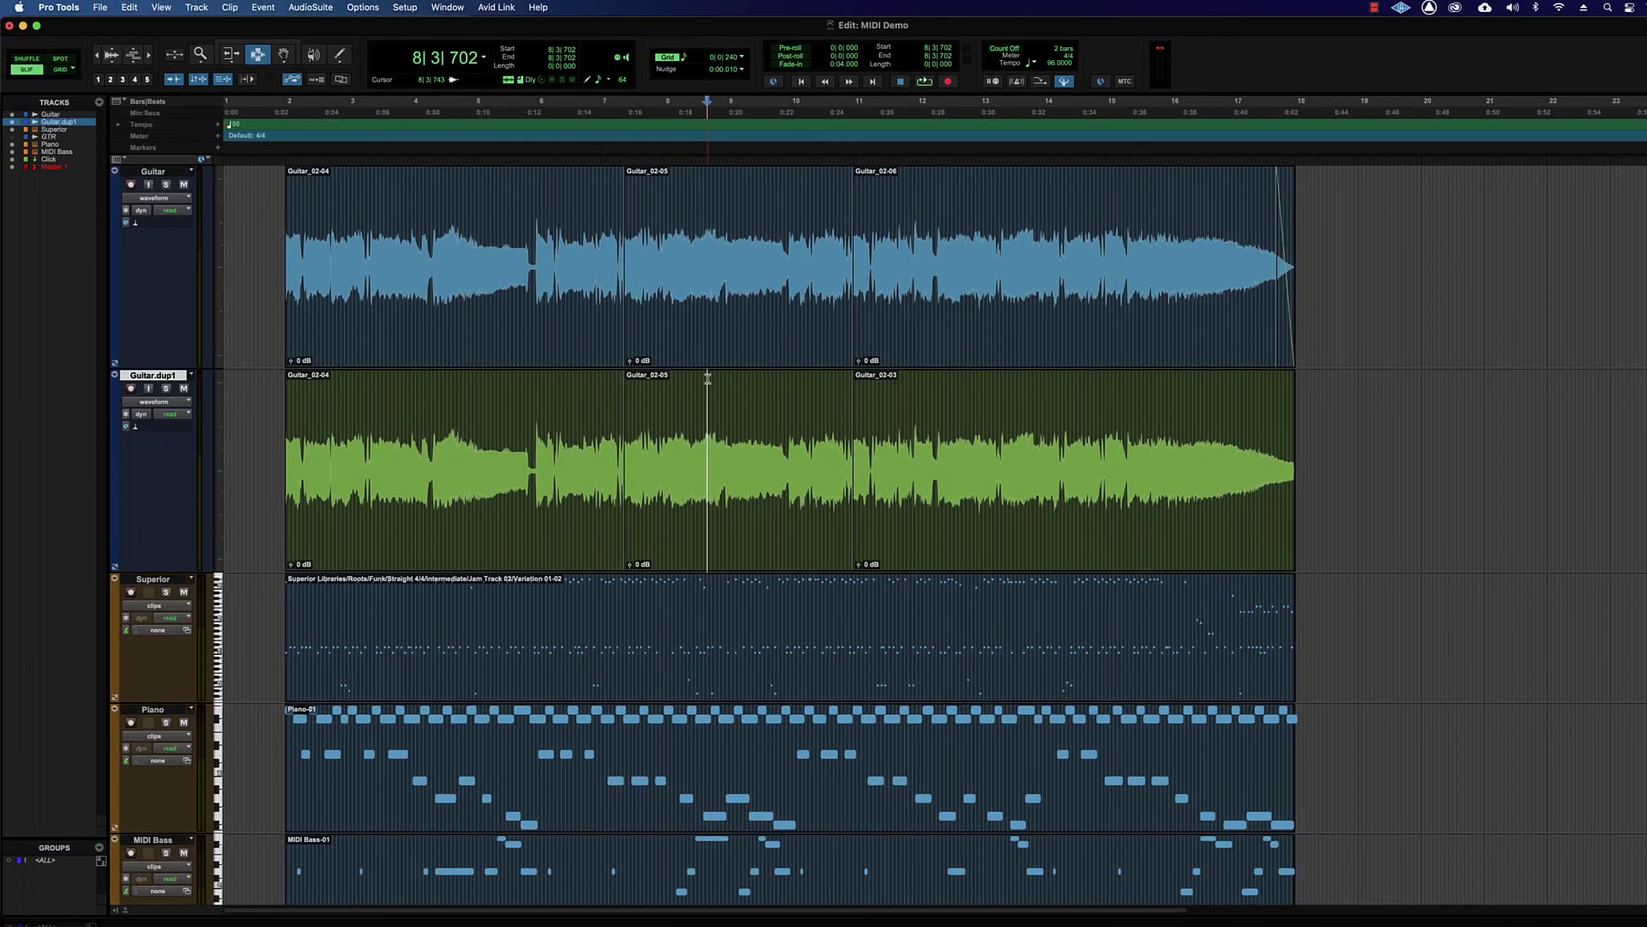